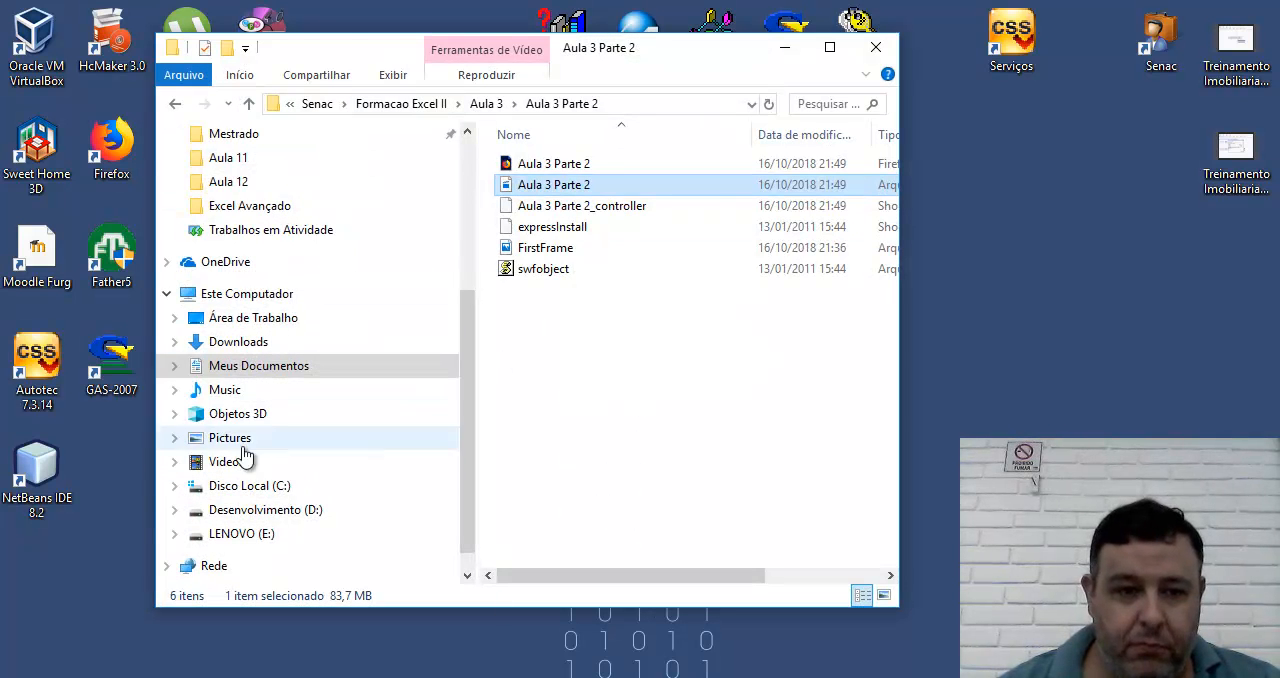
Open the Aula 7 folder under Senac, Formação Excel T3868, Excel Fundamental.
click(250, 366)
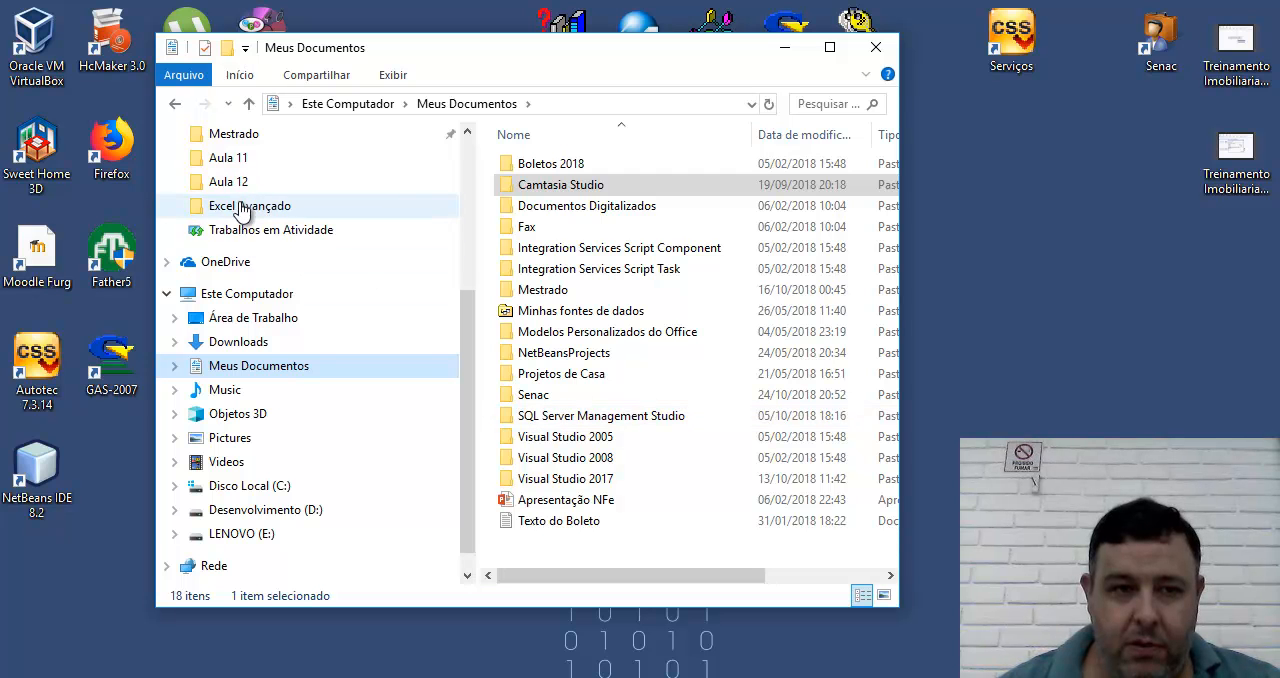
scroll(412, 270, up, 1)
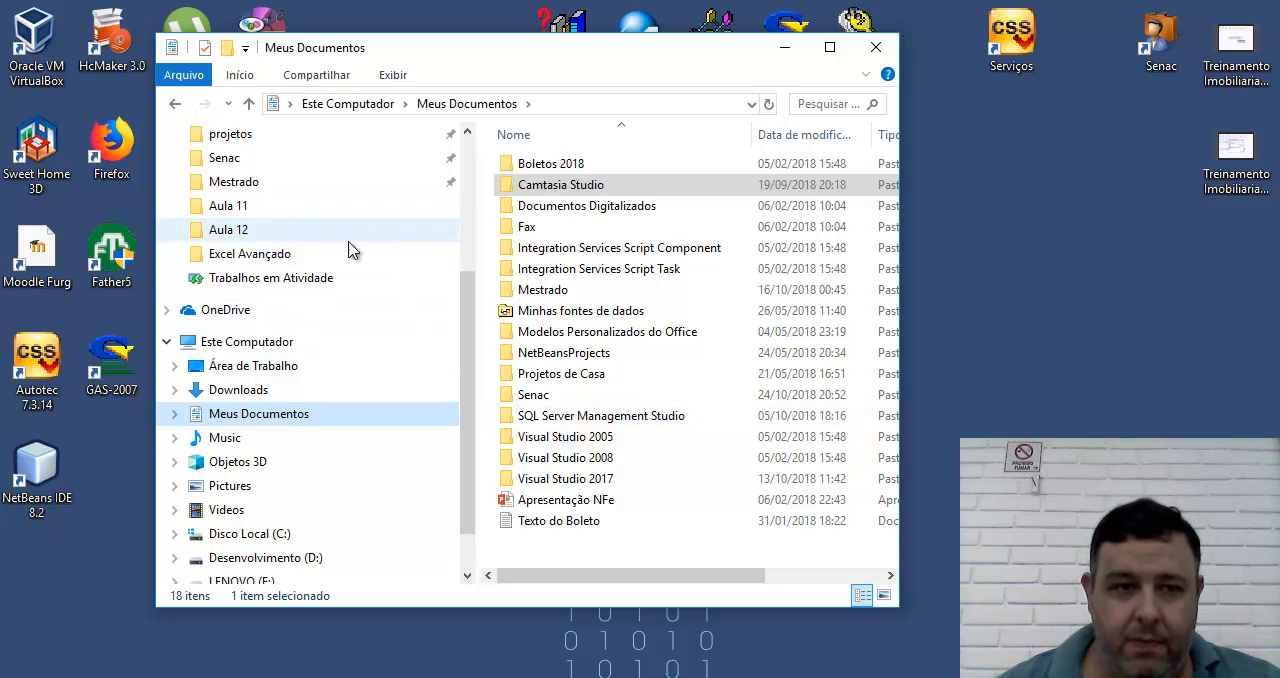
click(218, 160)
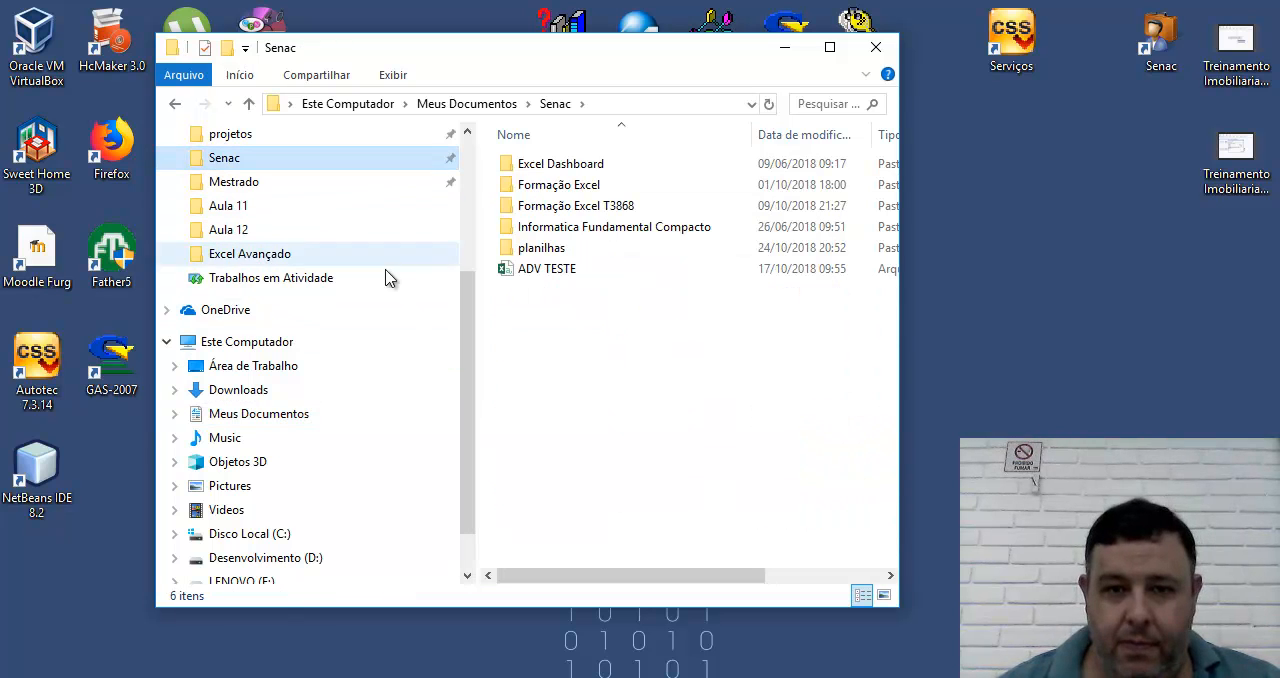
click(547, 212)
click(547, 212)
double_click(547, 210)
click(526, 192)
double_click(520, 210)
double_click(540, 166)
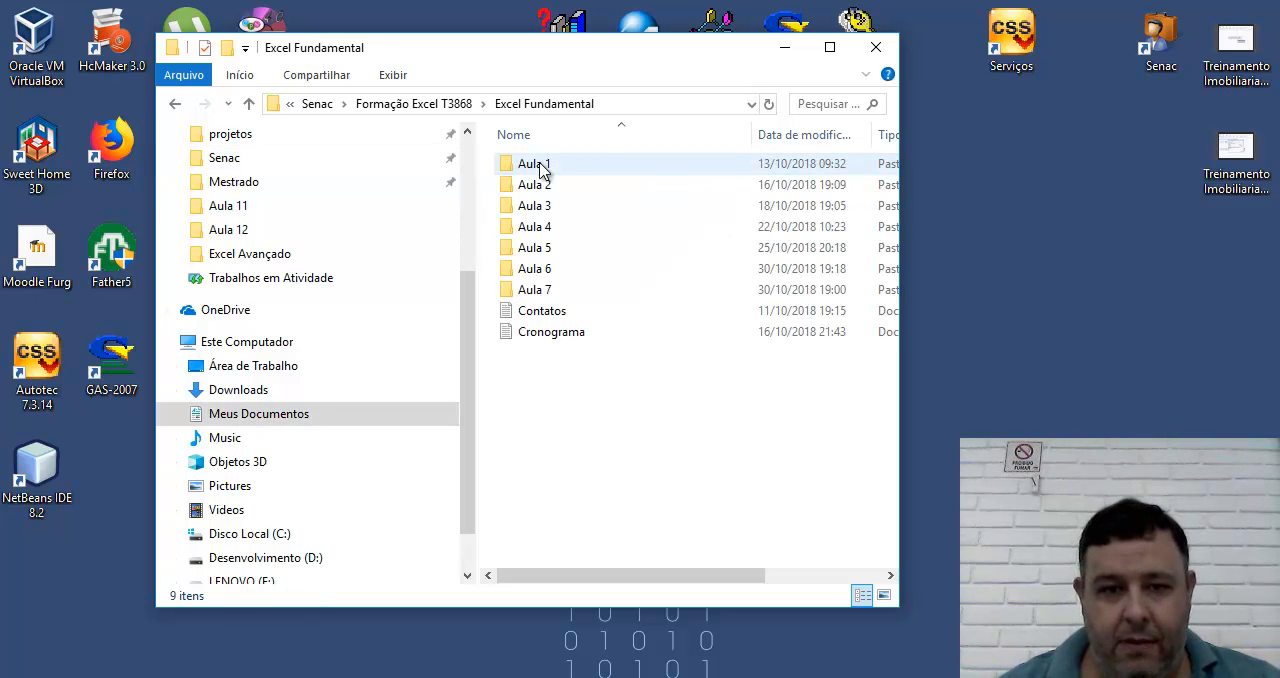
double_click(528, 289)
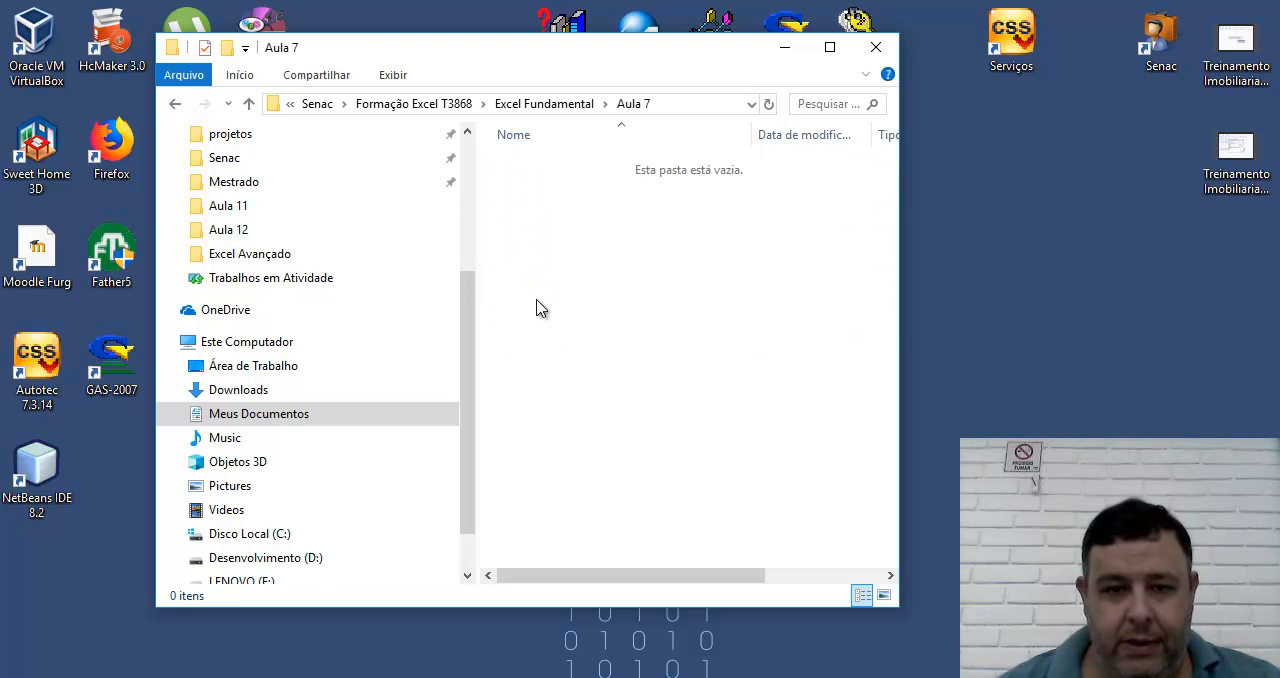
Create a new Excel worksheet file in the Aula 7 folder and name it Funções Aula 7.
right_click(536, 308)
mouse_move(660, 568)
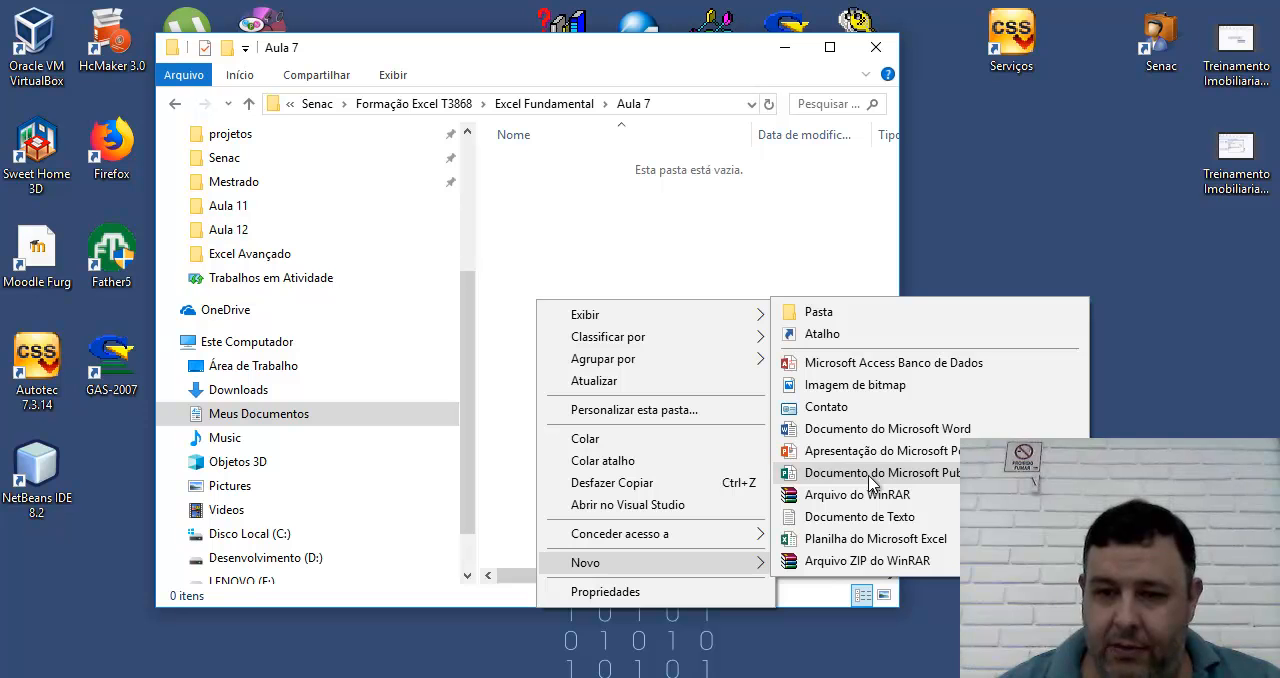
click(873, 538)
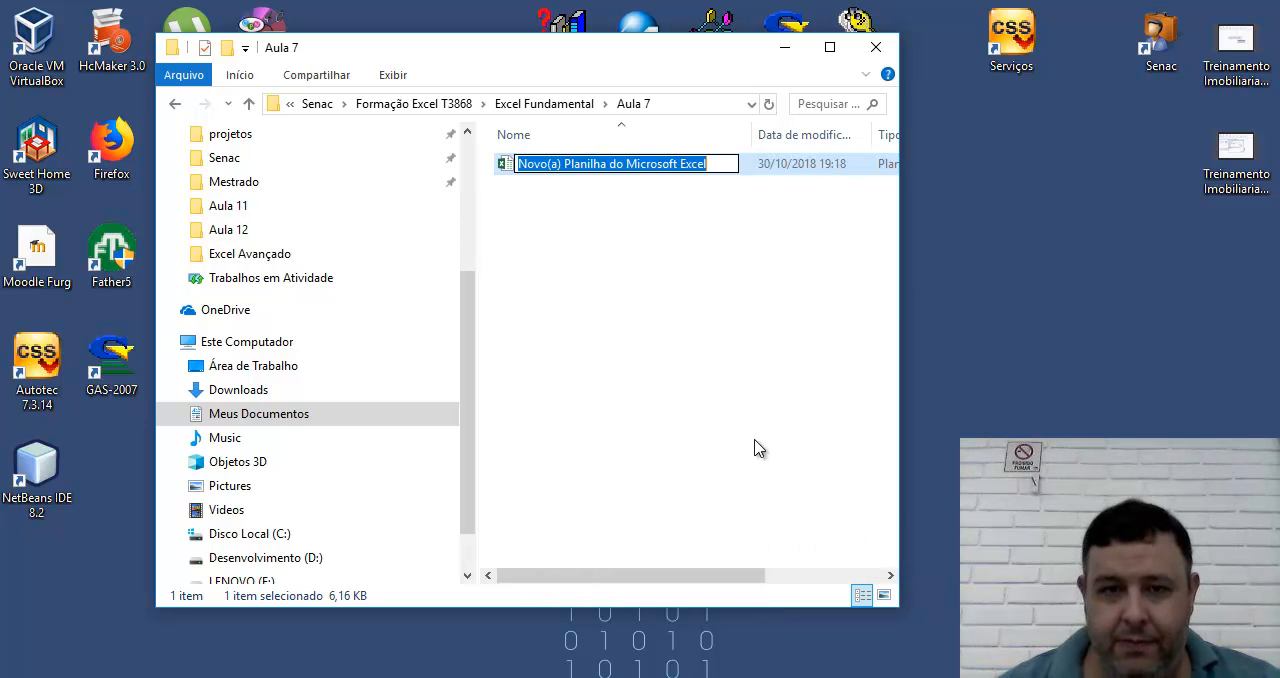
text(ula)
key(BackSpace)
key(BackSpace)
key(BackSpace)
text(Funcões Aula 7)
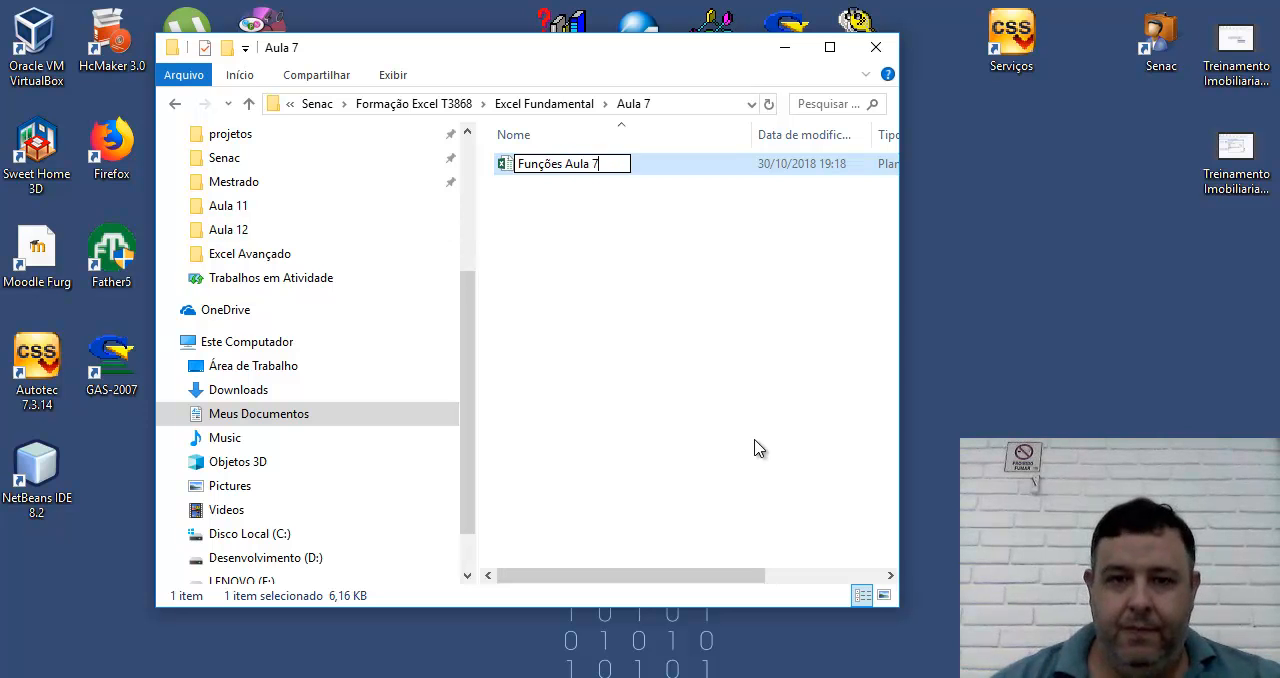
key(Return)
Open the Funções Aula 7 workbook in a maximized window and rename its sheet Plan1 as Matemáticas.
double_click(587, 168)
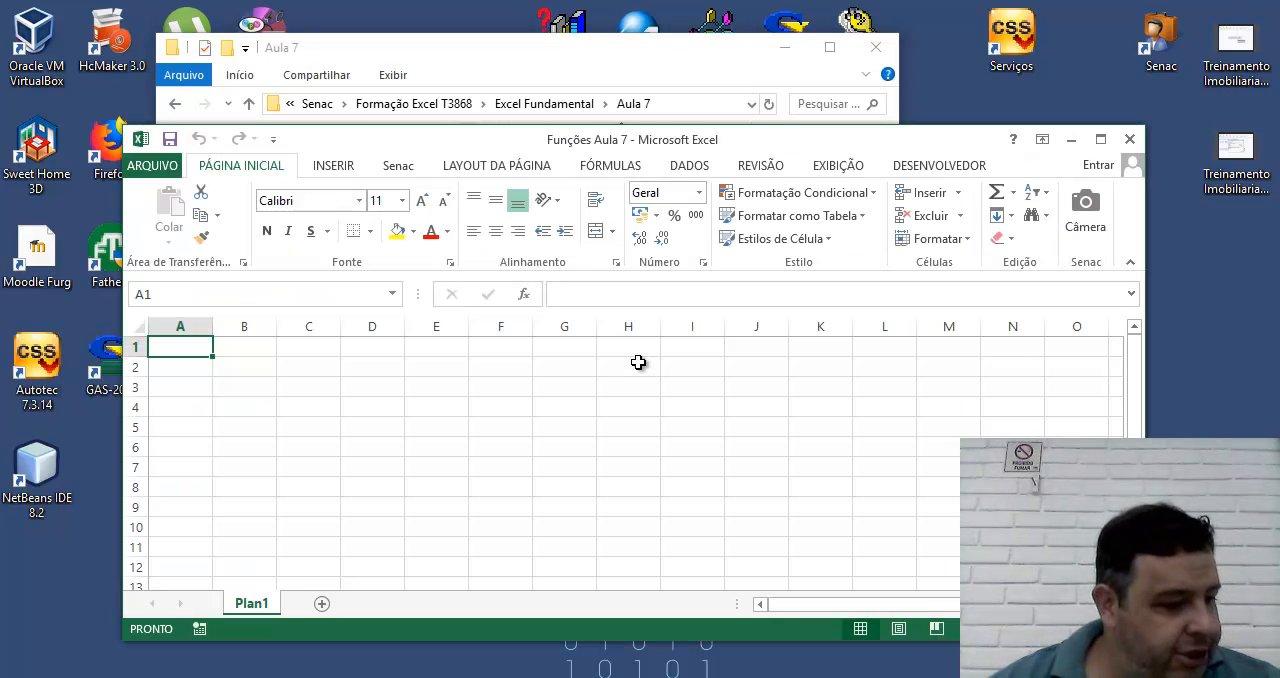
click(1100, 139)
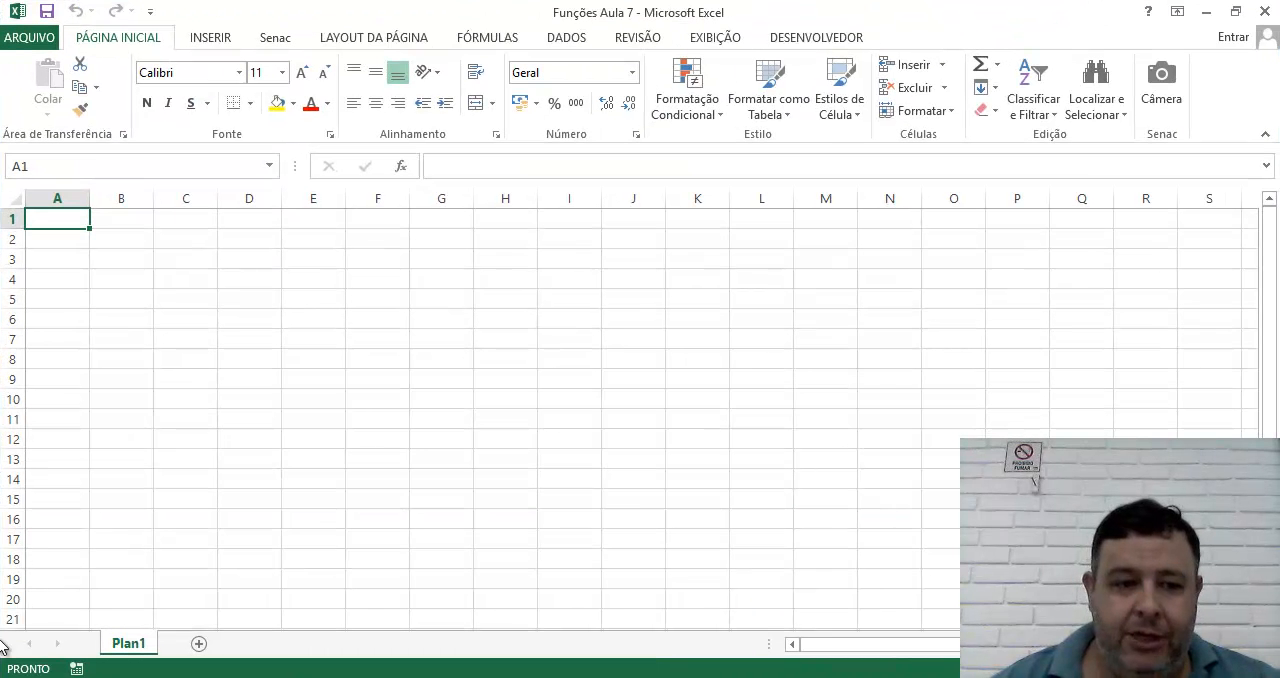
double_click(127, 643)
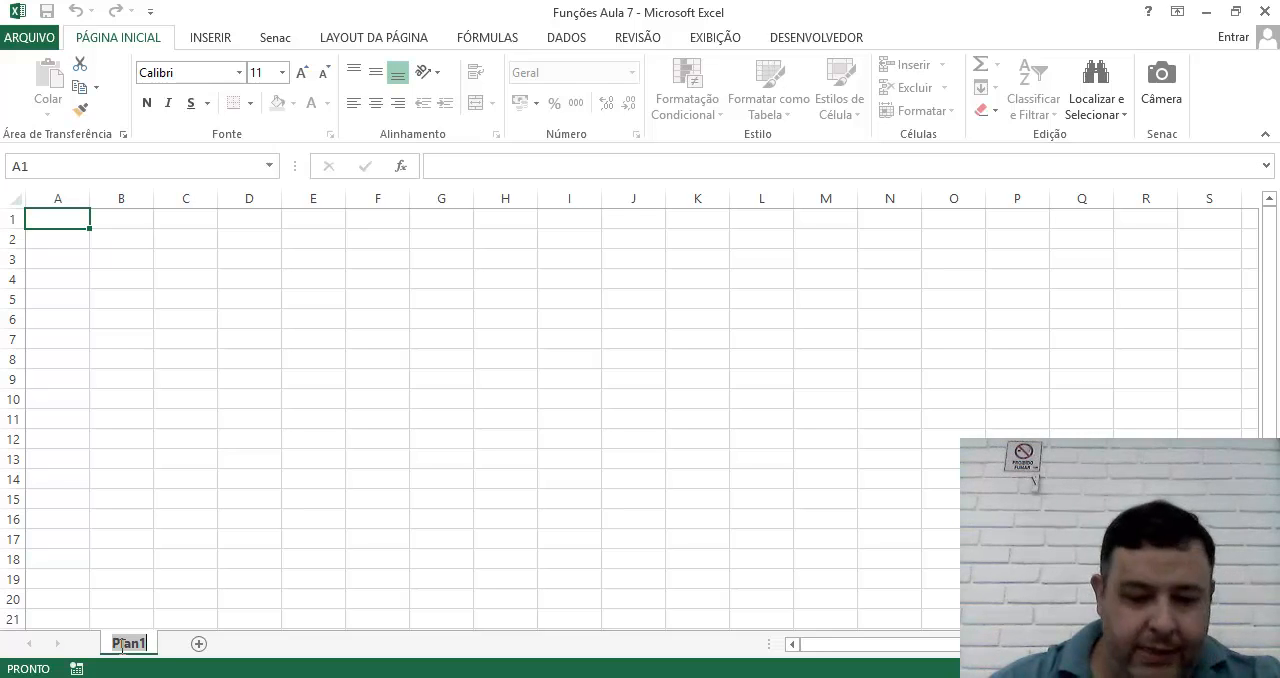
text(Mate)
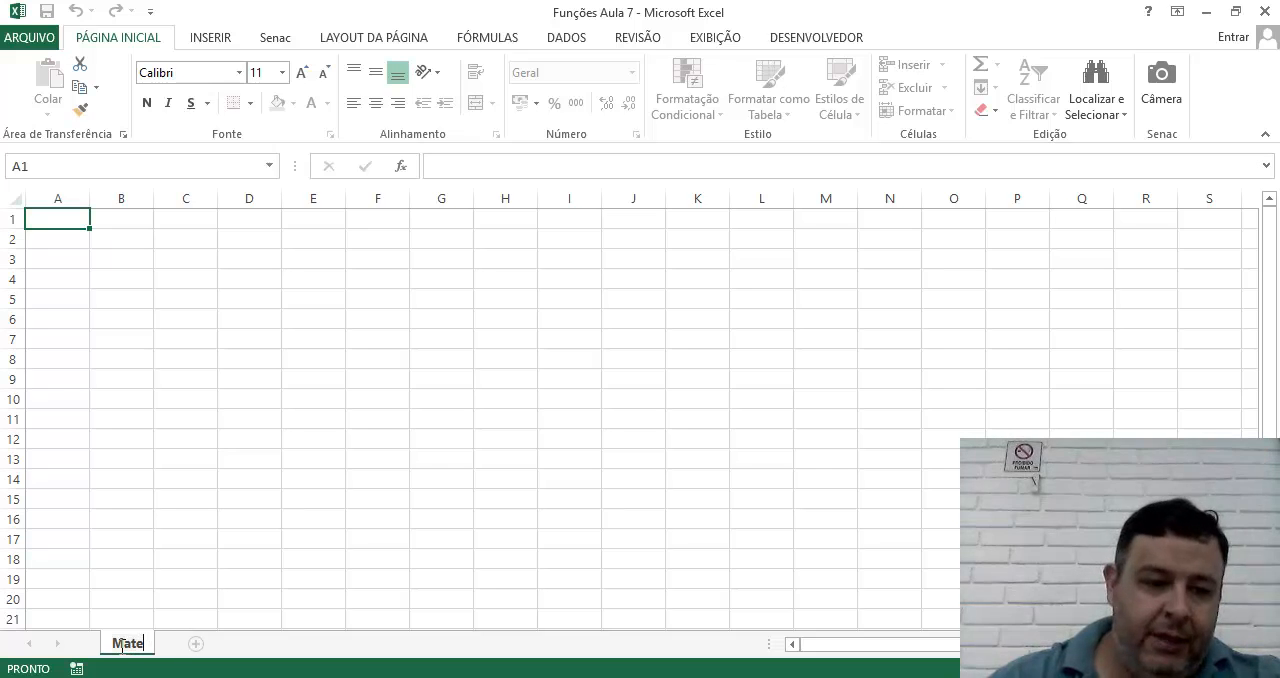
text(maticas)
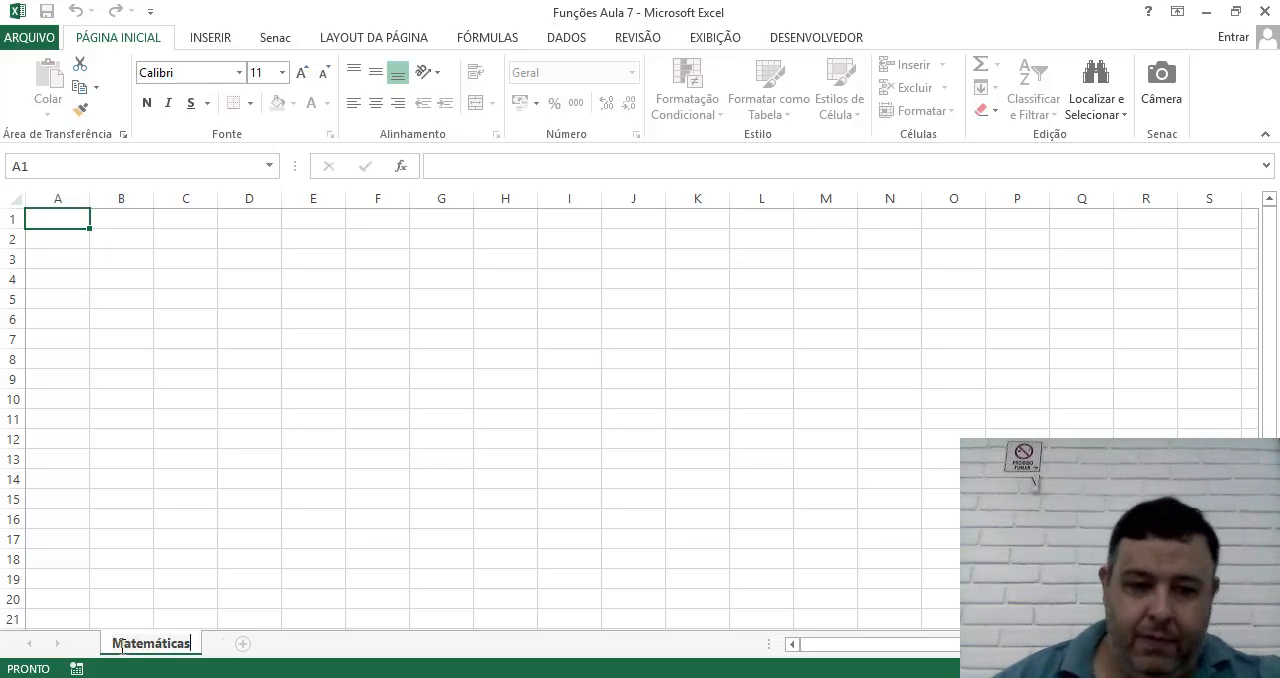
key(Return)
Enter the heading ABS in cell C3 and Valor Absoluto in cell D3.
click(127, 297)
click(127, 279)
drag(1172, 668, 1180, 668)
click(101, 261)
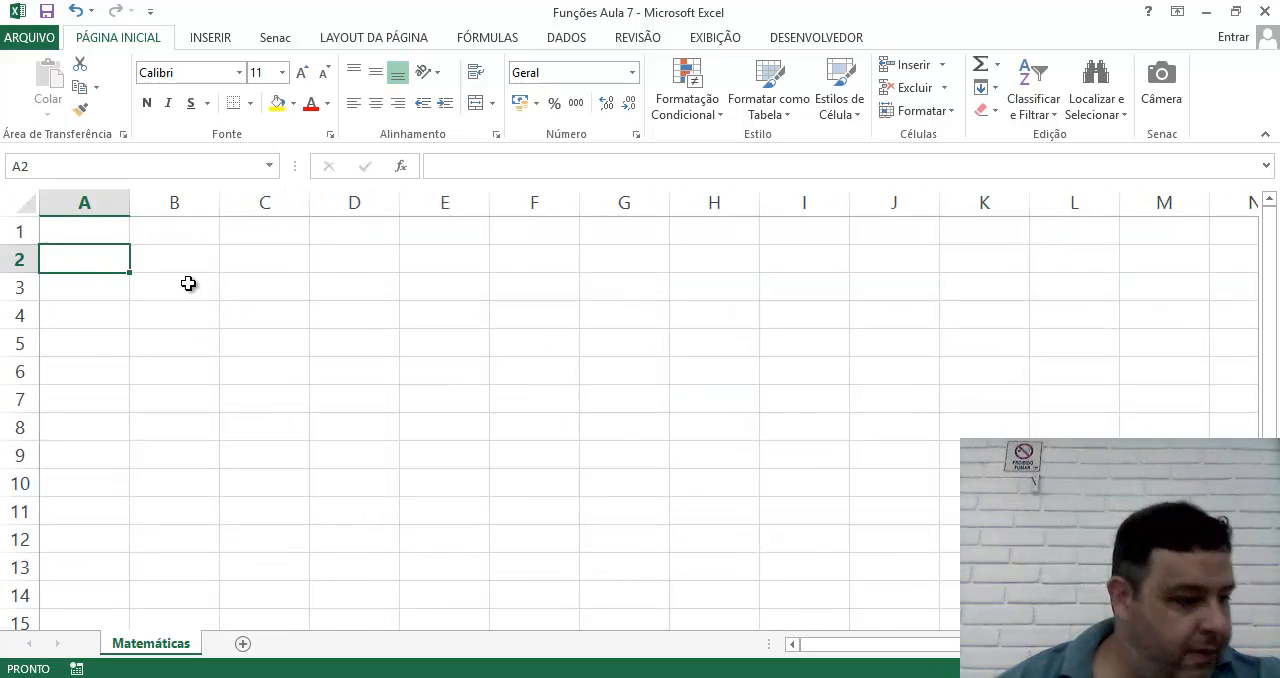
click(228, 286)
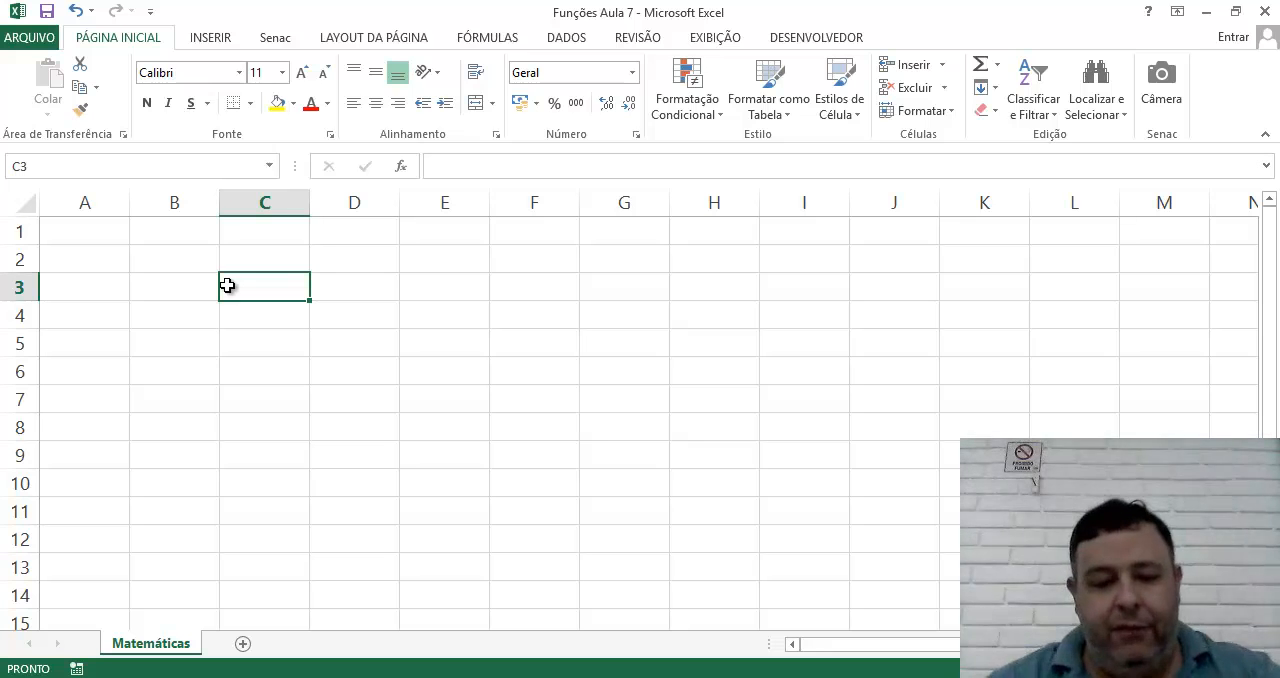
text(ABS)
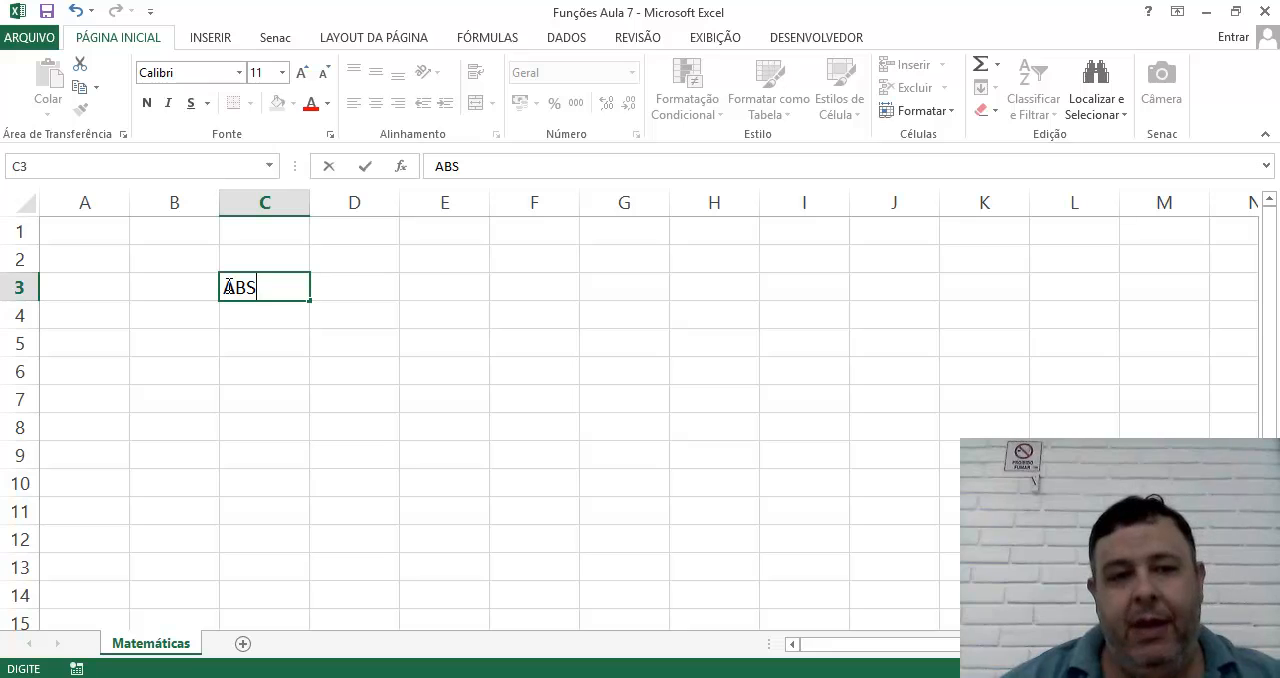
key(Return)
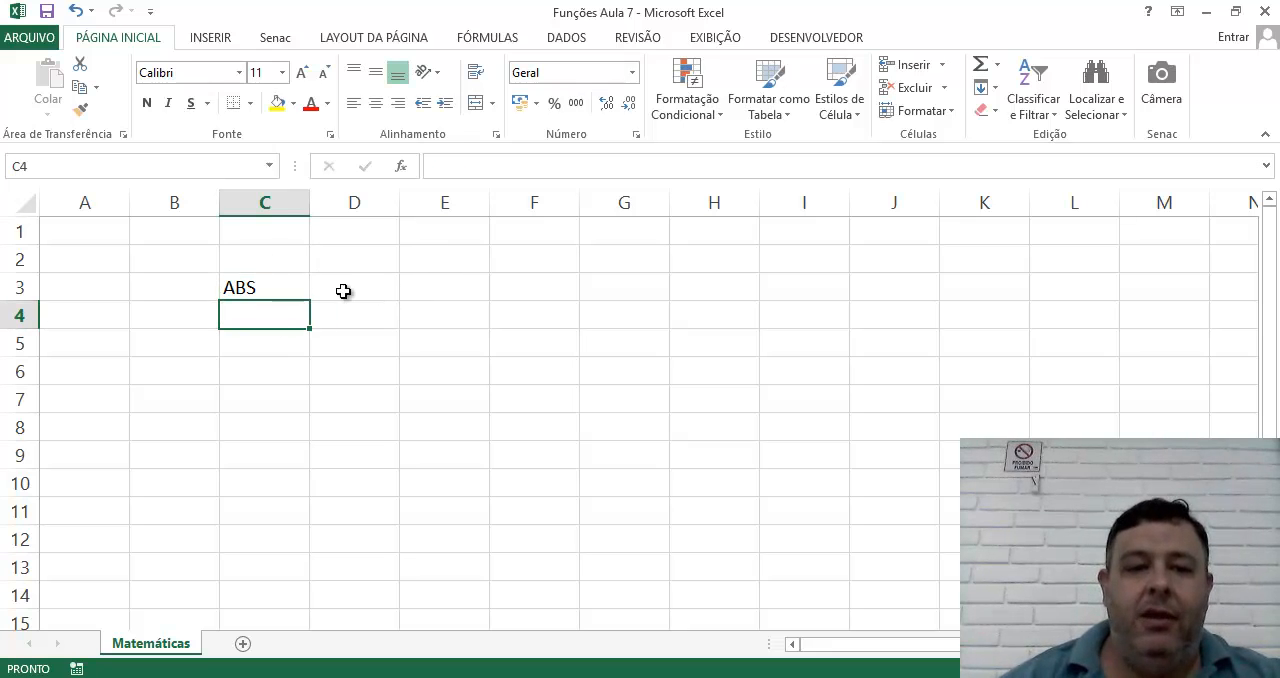
click(346, 289)
text(Valor Absoluto)
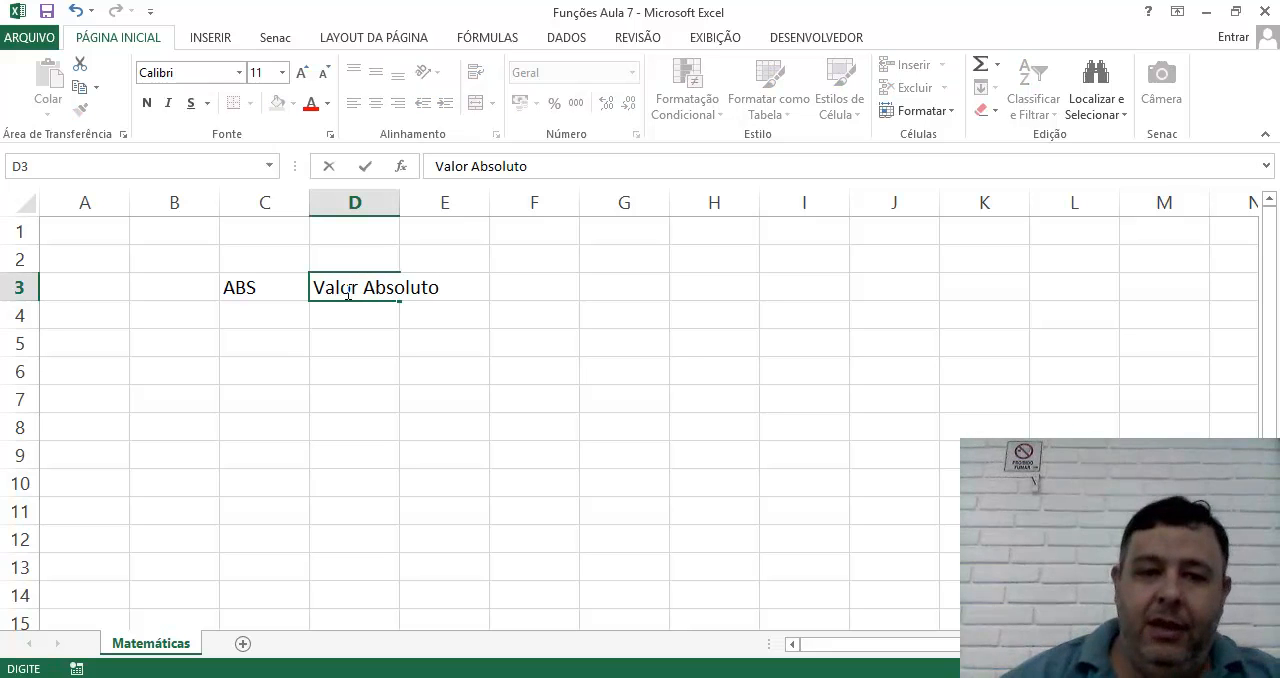
key(Return)
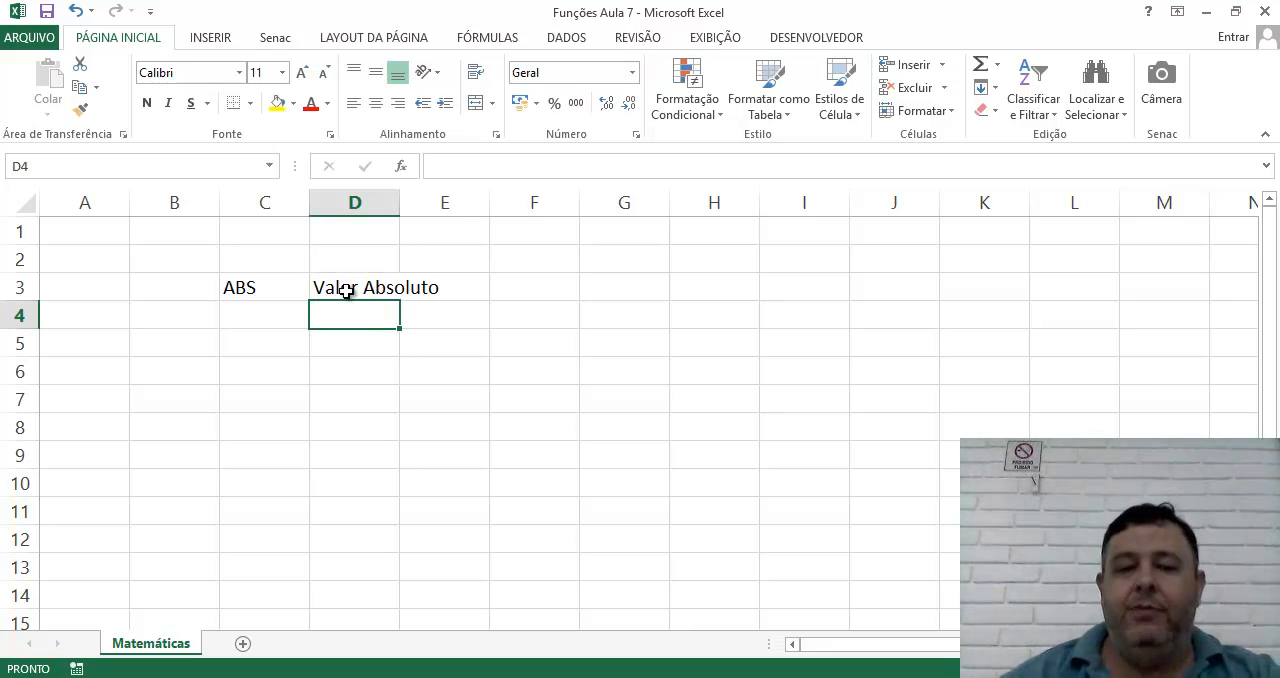
Enter -256 in cell C4 as the sample number below the ABS heading.
key(Left)
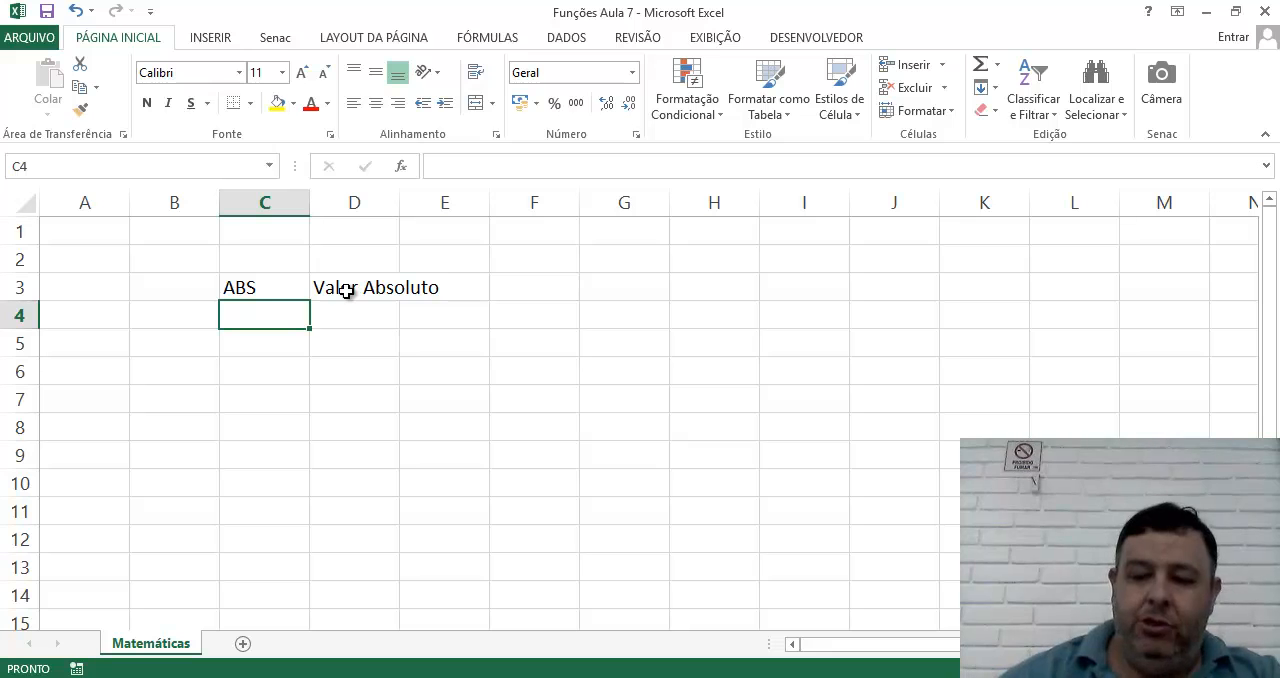
text(-256)
key(Return)
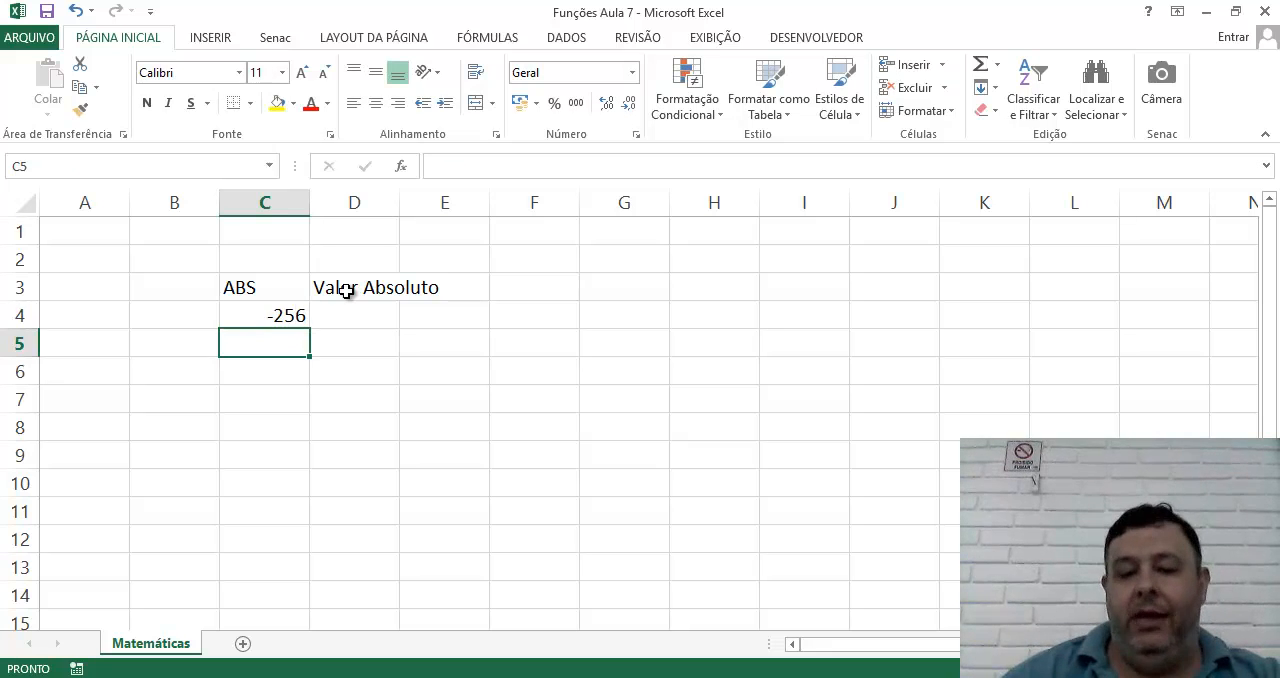
Enter the formula =ABS(C4) in cell D4 to calculate the absolute value of the sample number.
key(Up)
key(Right)
text(=abs)
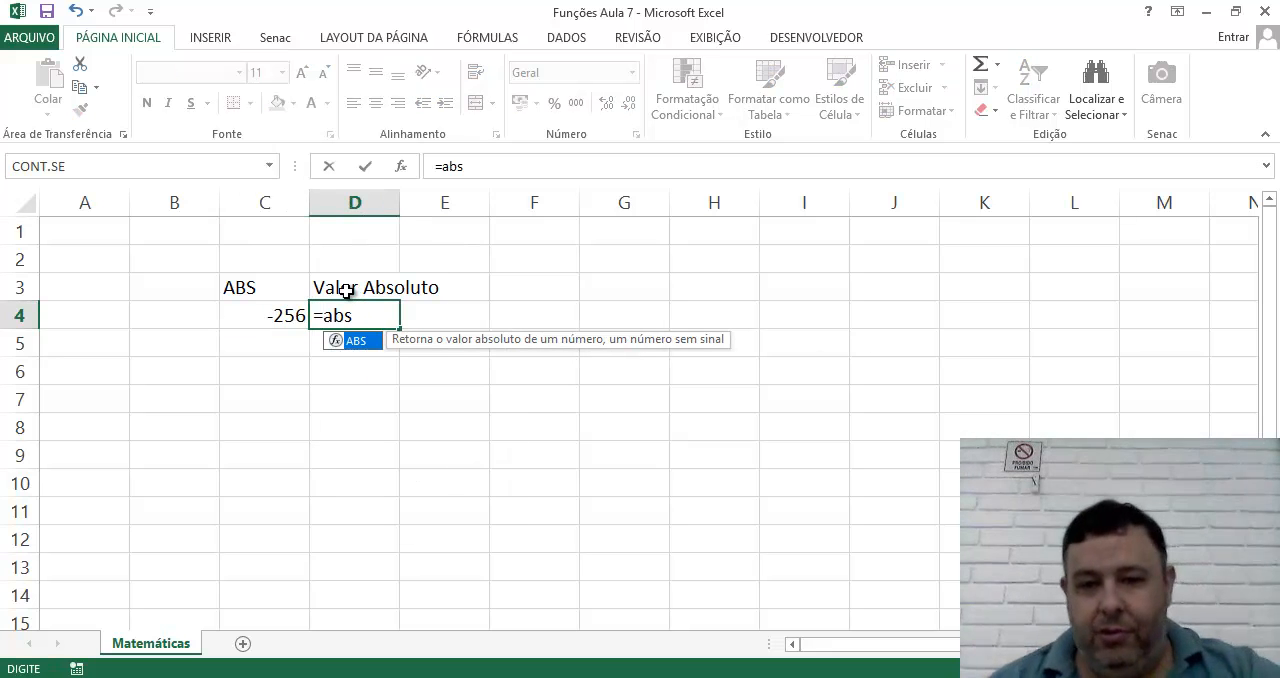
text(()
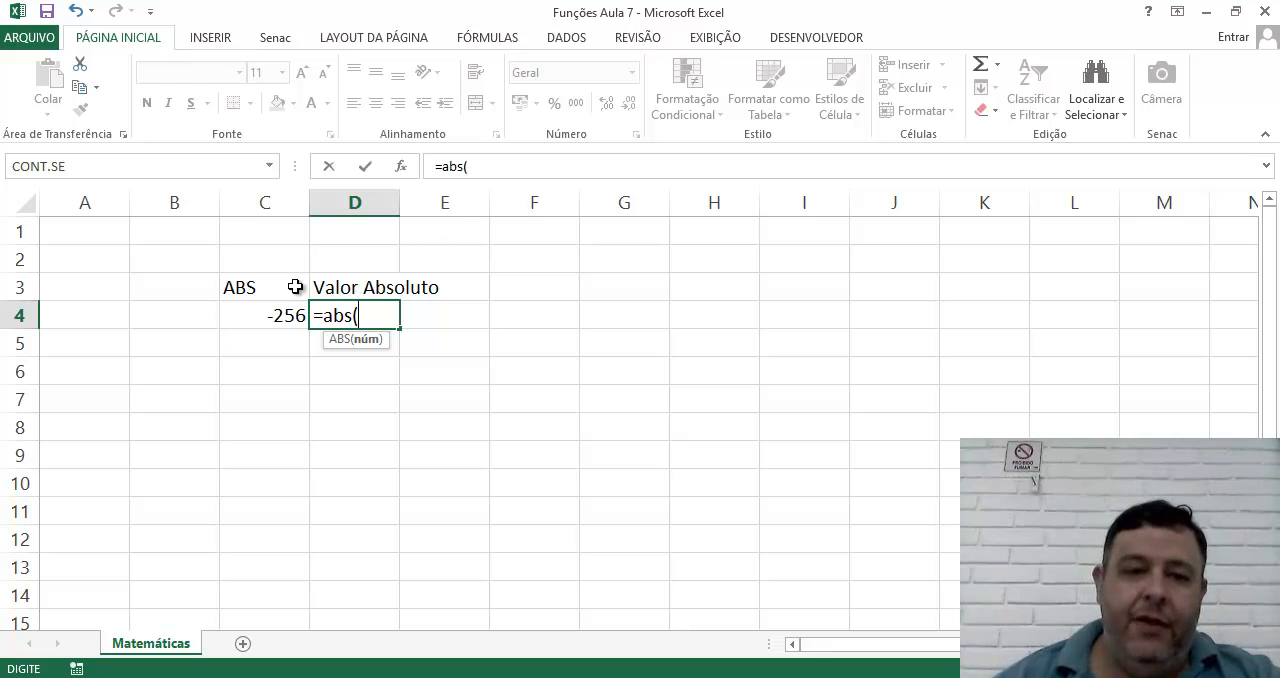
click(272, 320)
text())
key(Return)
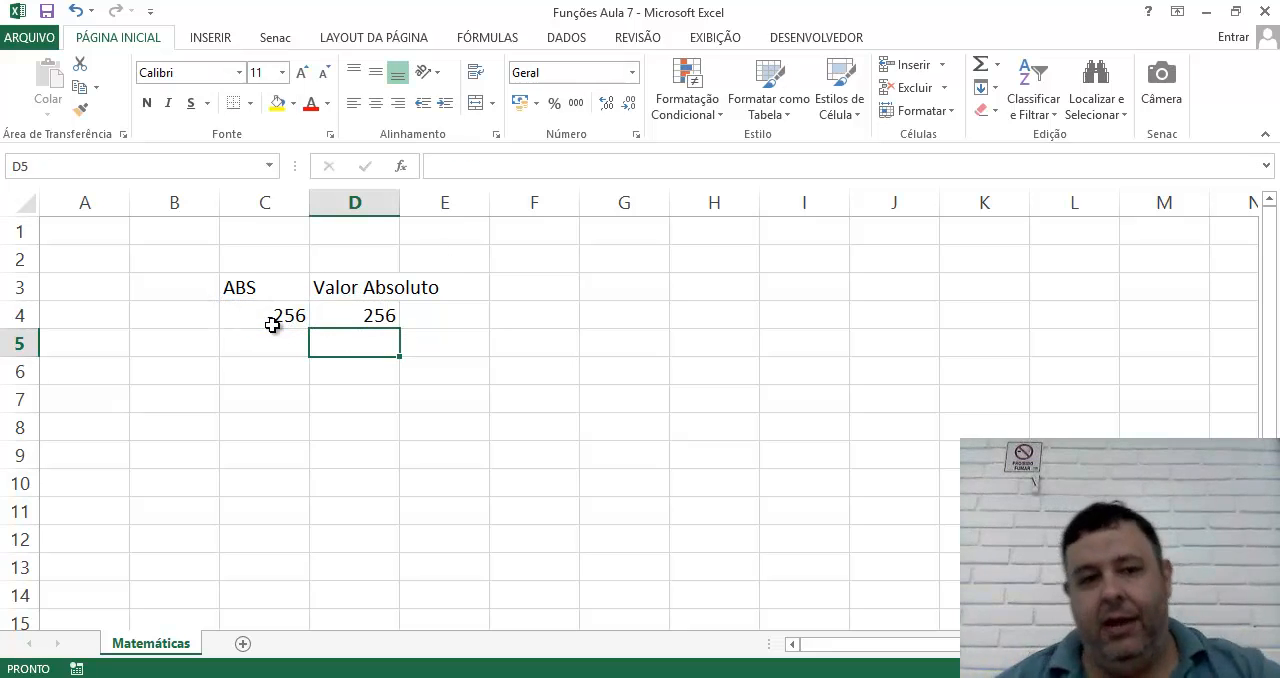
Autofit the width of column D to the Valor Absoluto heading.
click(337, 318)
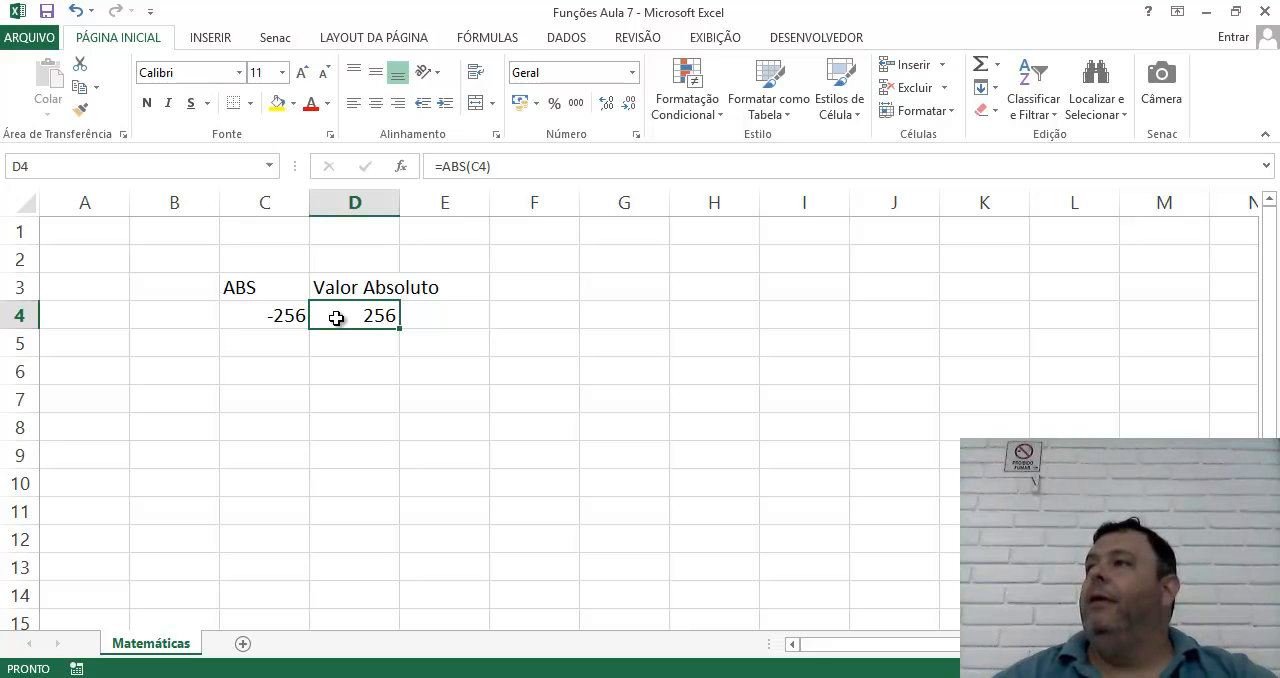
click(260, 343)
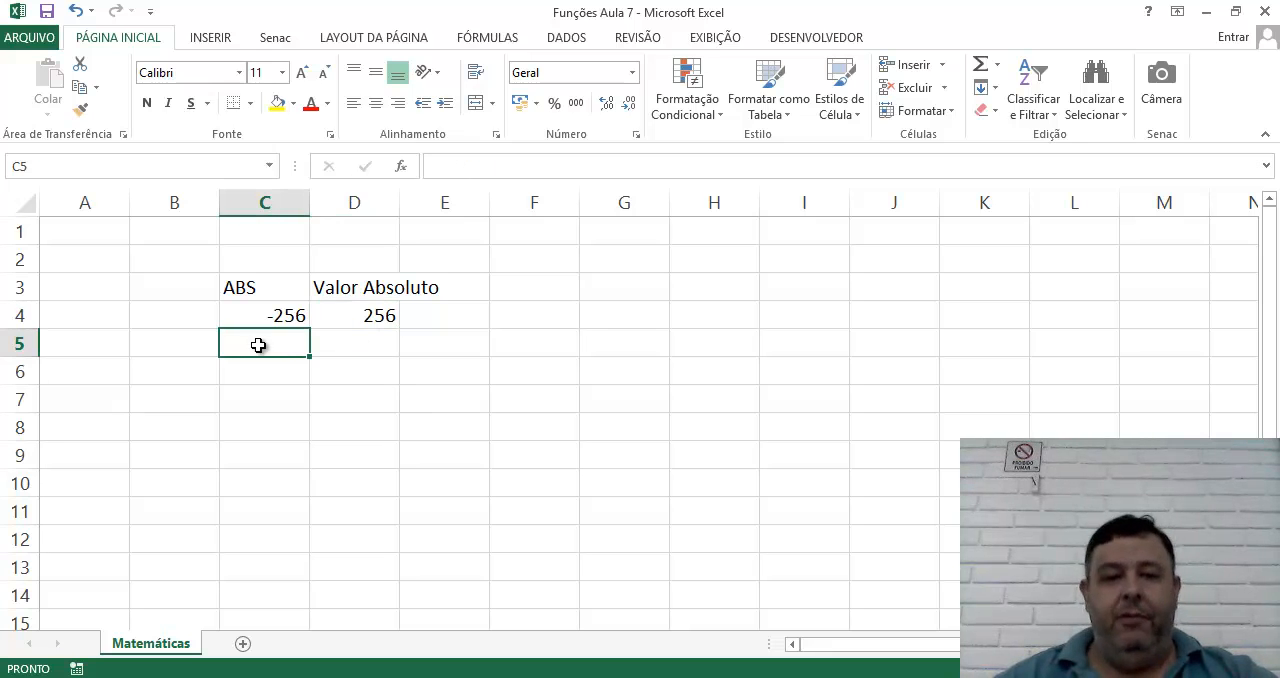
double_click(400, 201)
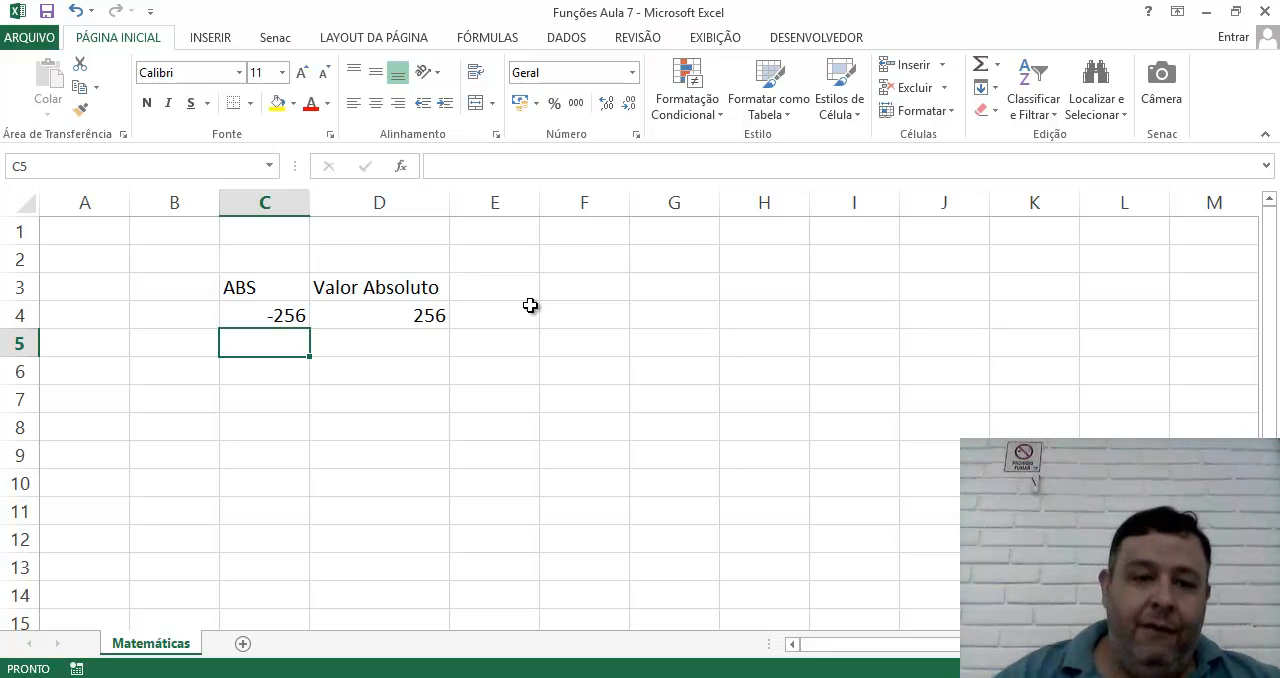
click(272, 289)
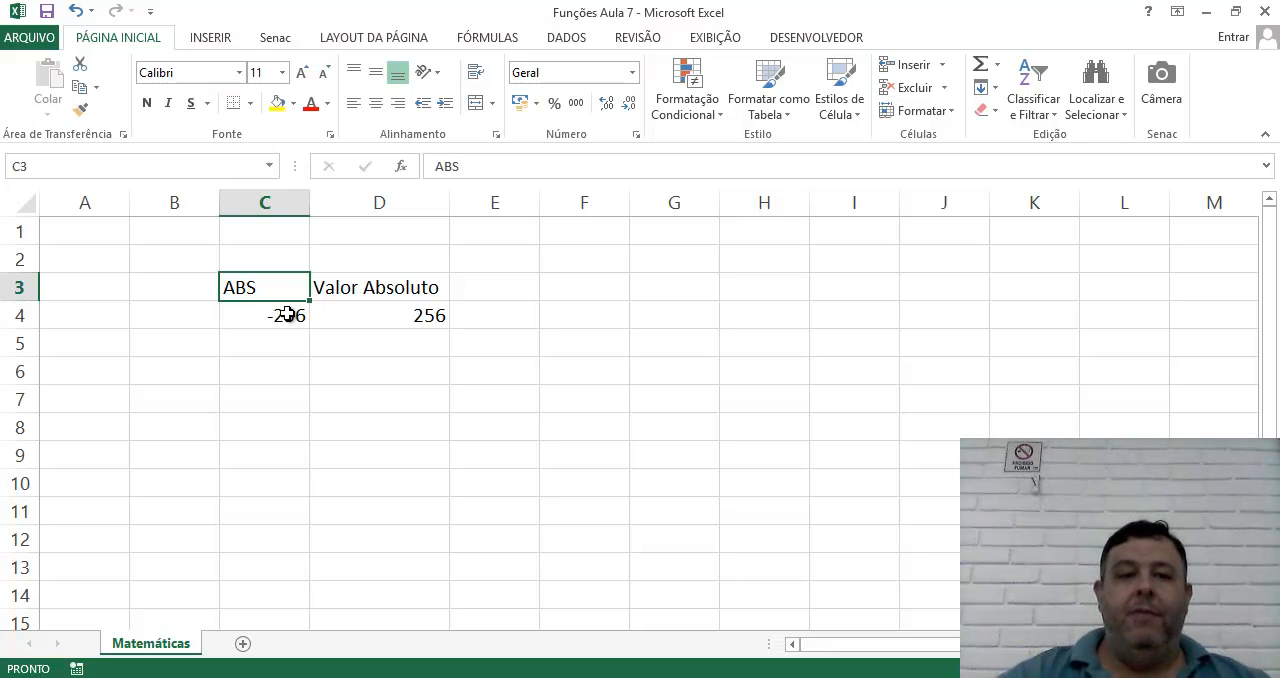
key(Down)
key(Right)
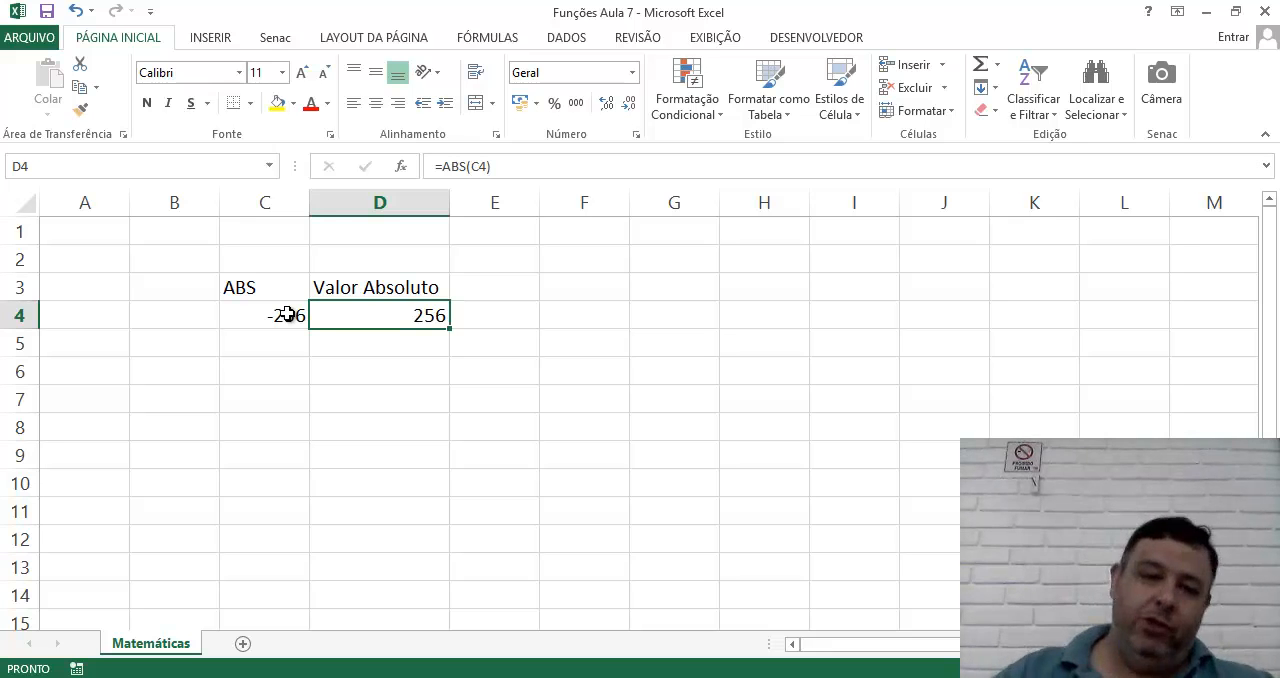
Enter the heading Aleatorio in cell C6 for the random-number function.
click(263, 390)
click(259, 374)
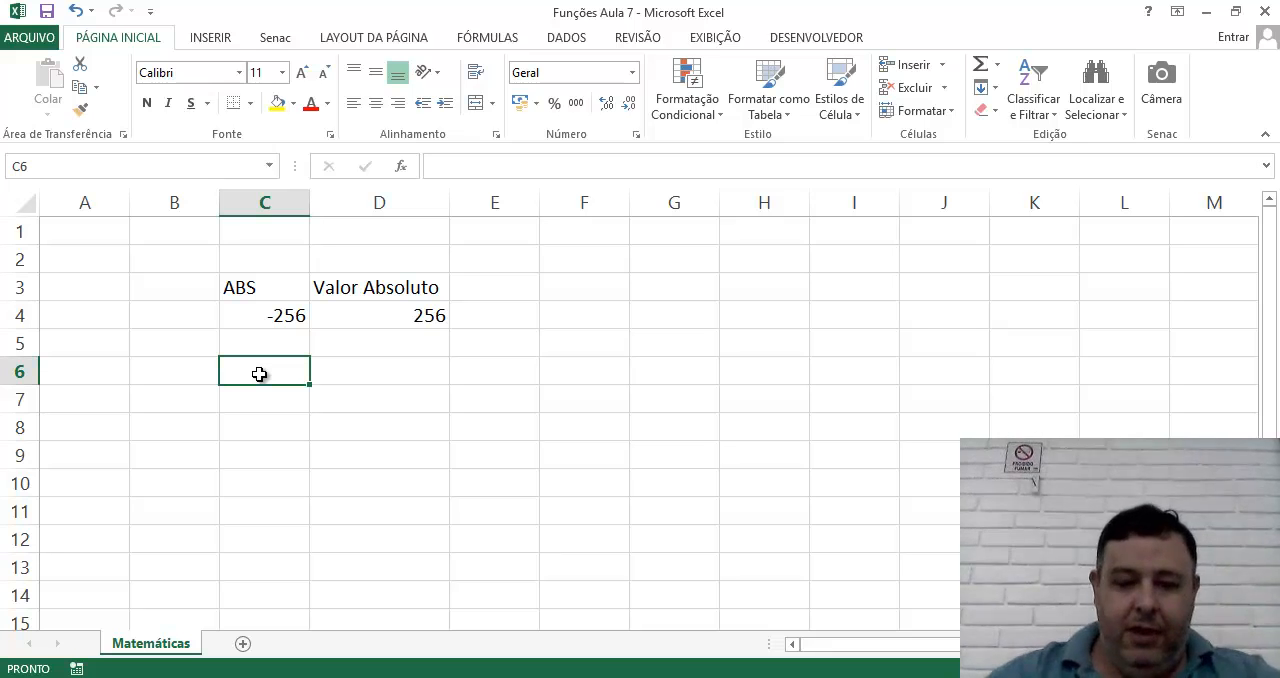
text(Aleatorio)
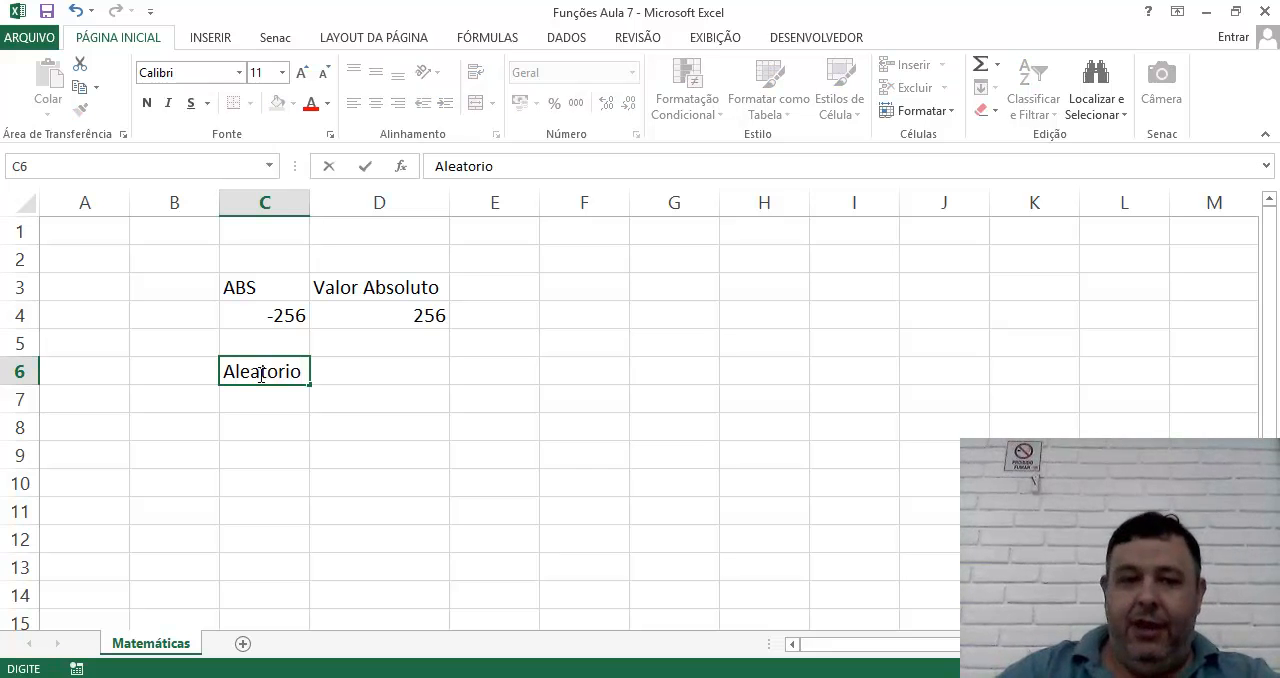
key(Tab)
Enter the description "Gera um Numero aleatório entre 0 e 1" in cell D6 beside the Aleatorio heading.
text(Ge)
text(um Numero atl)
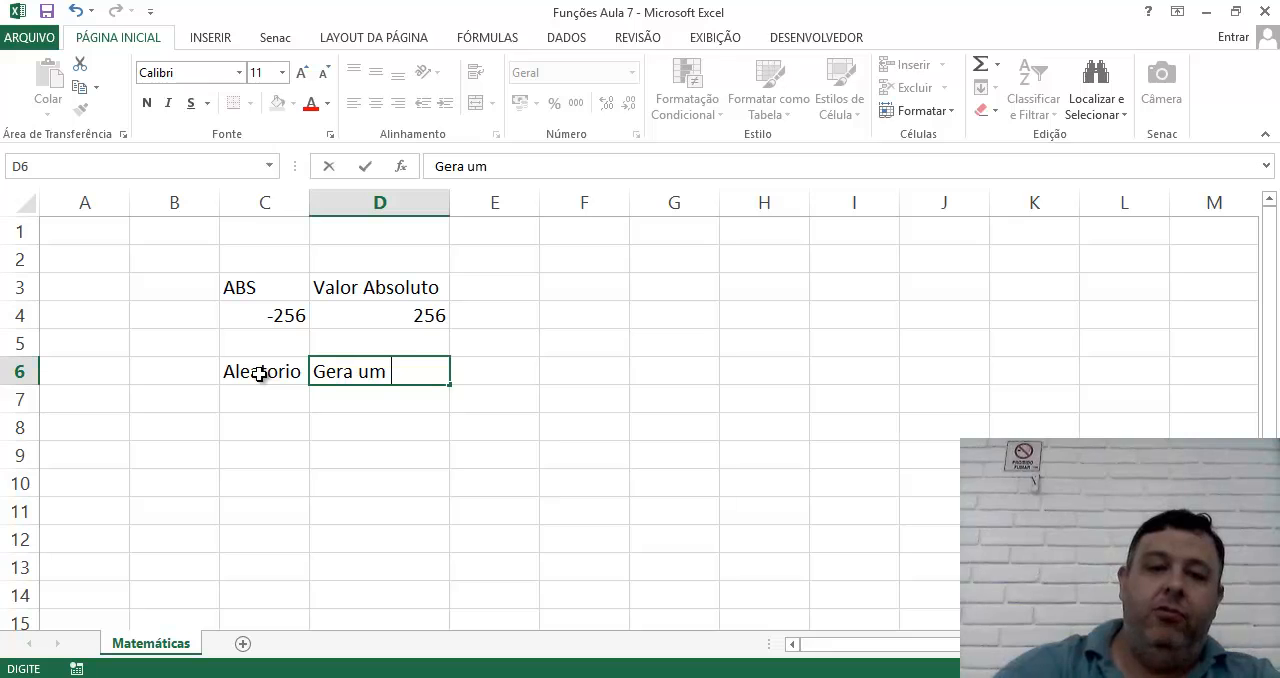
key(BackSpace)
key(BackSpace)
text(l)
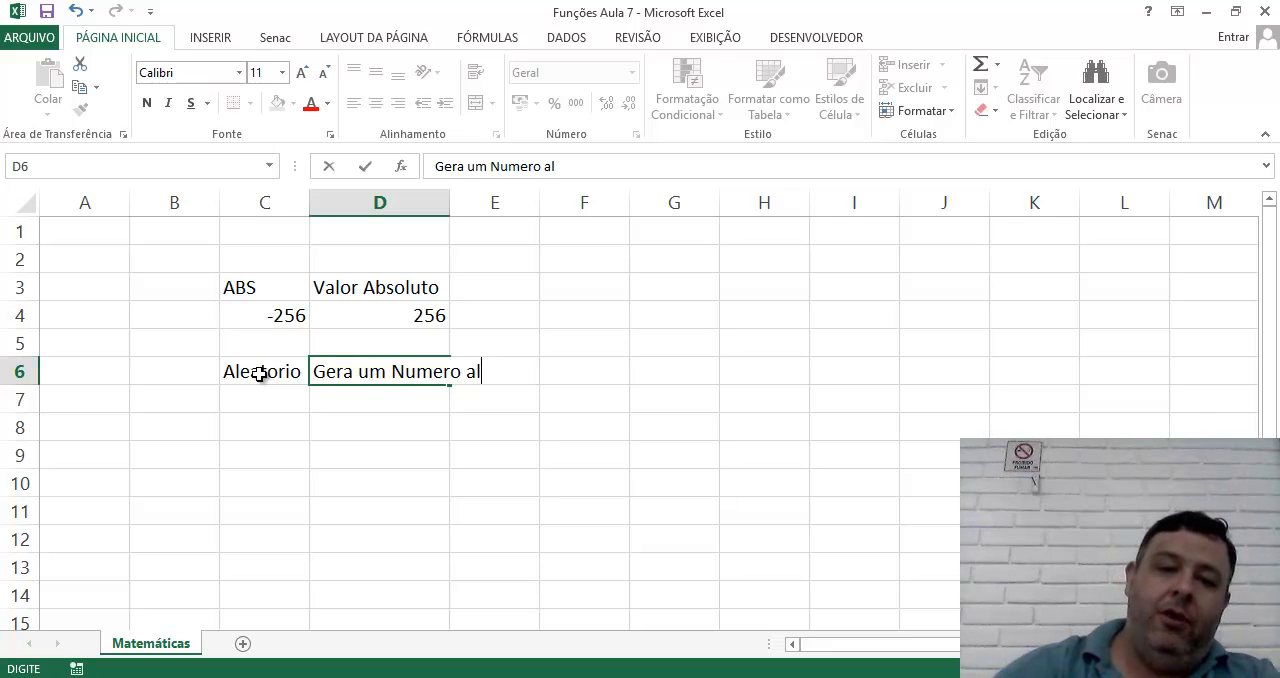
text(eatório e)
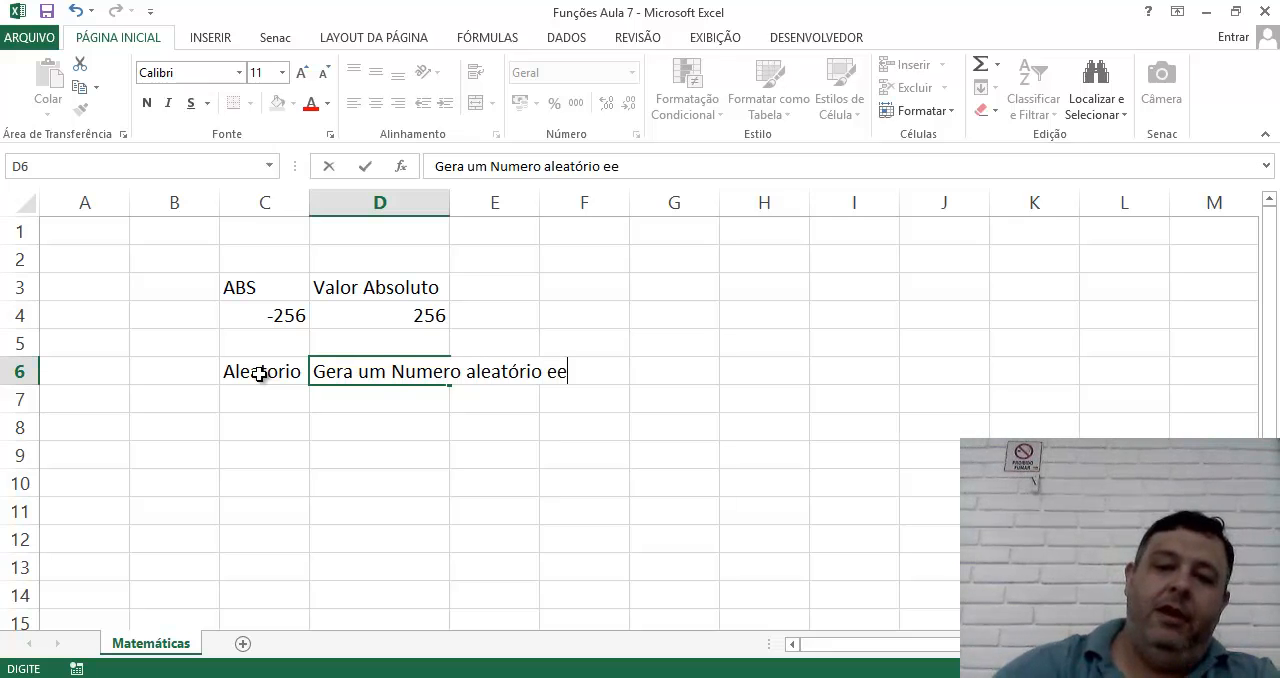
text(ntre 0 e)
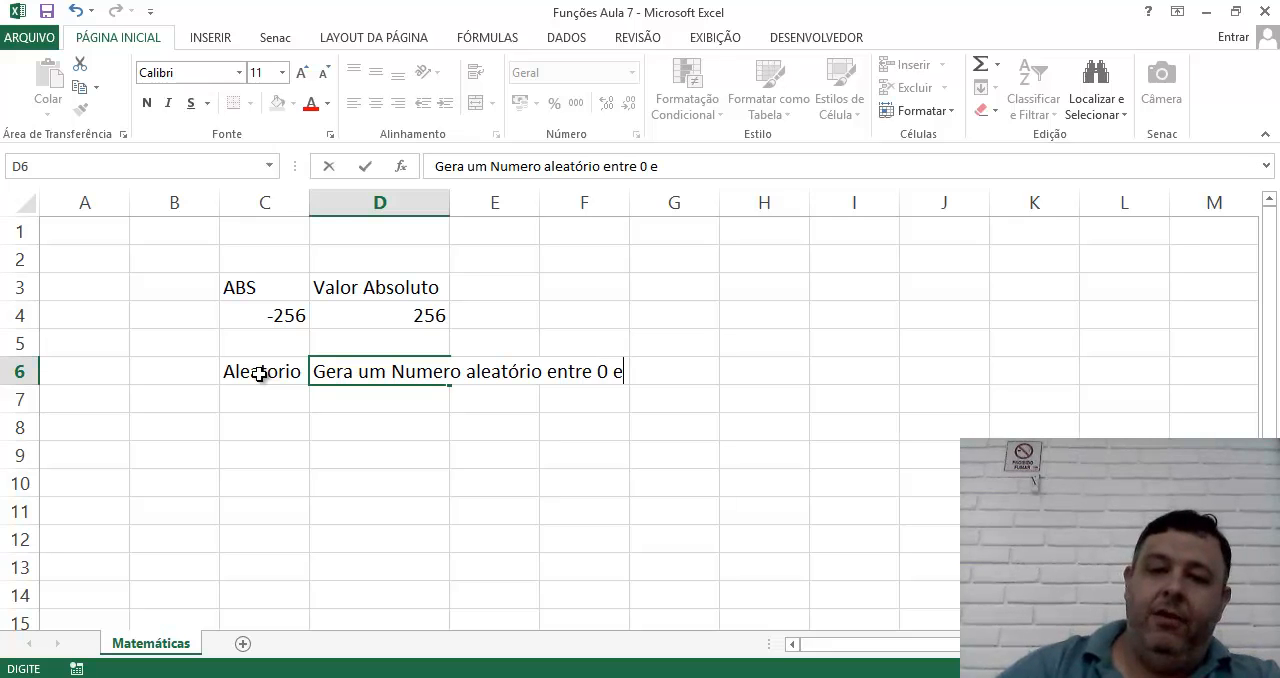
text( 1)
key(Return)
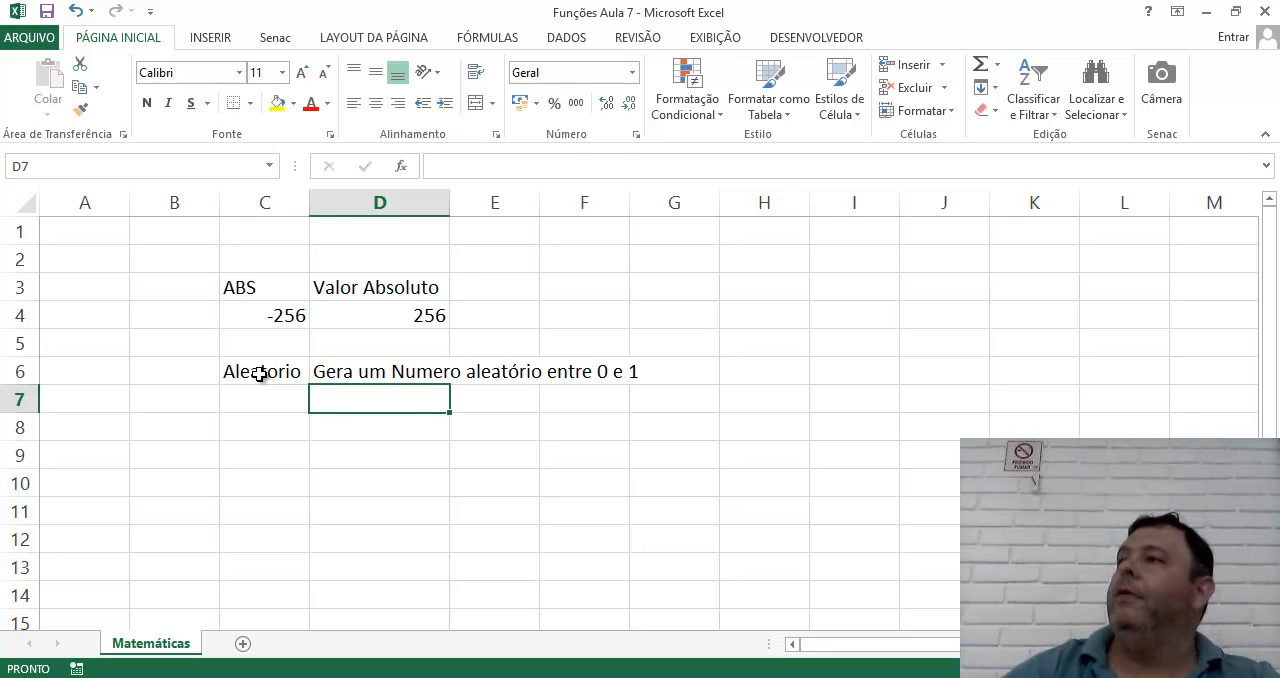
Enter the formula =ALEATÓRIO() in cell C7 to generate a random number below the Aleatorio heading.
key(Left)
text(=Ale)
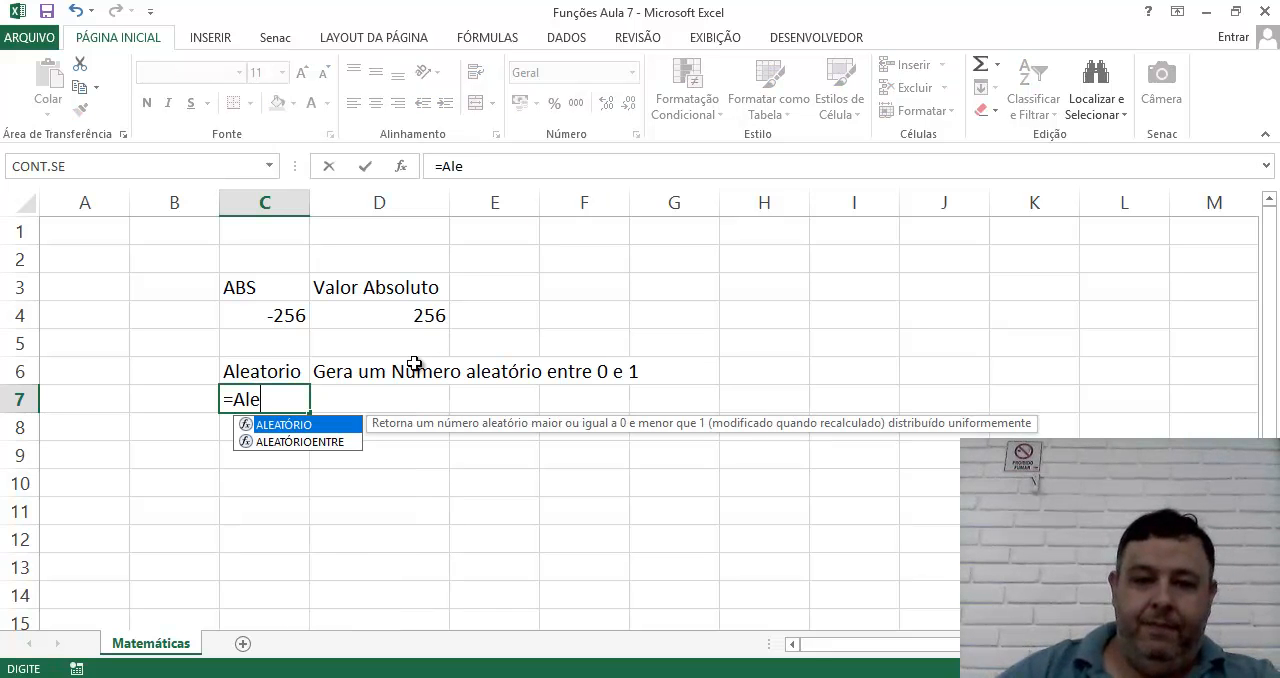
double_click(287, 424)
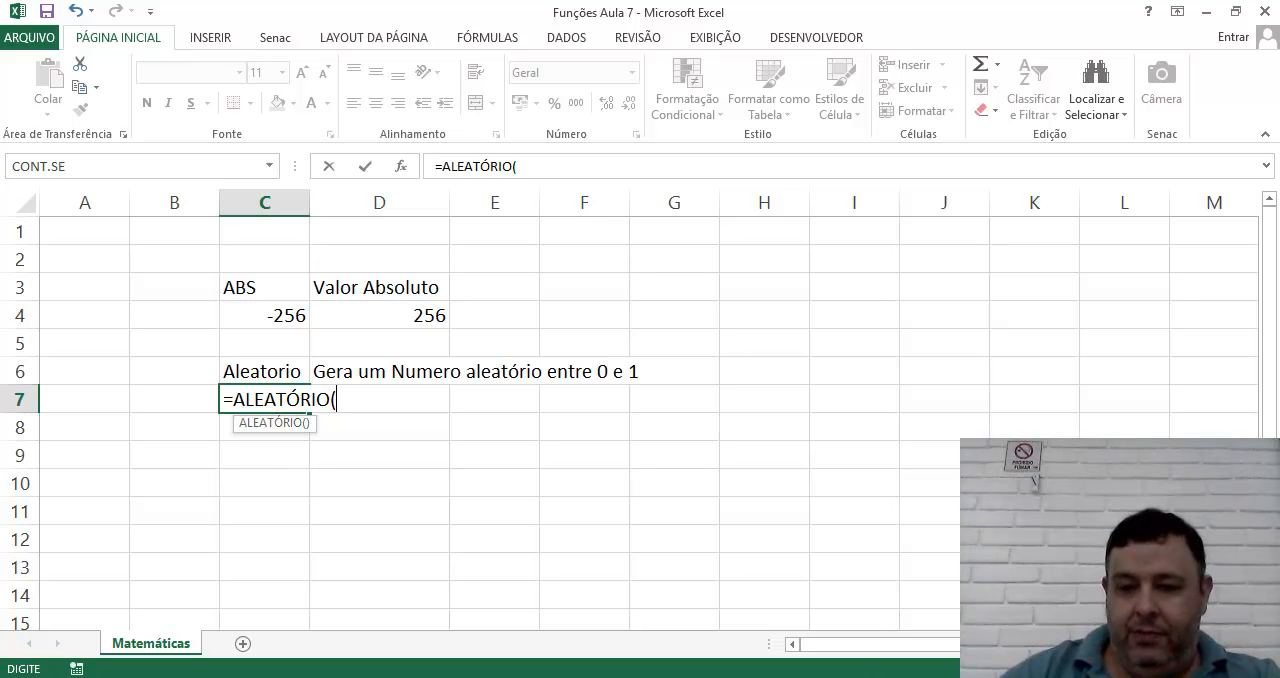
key(super+plus)
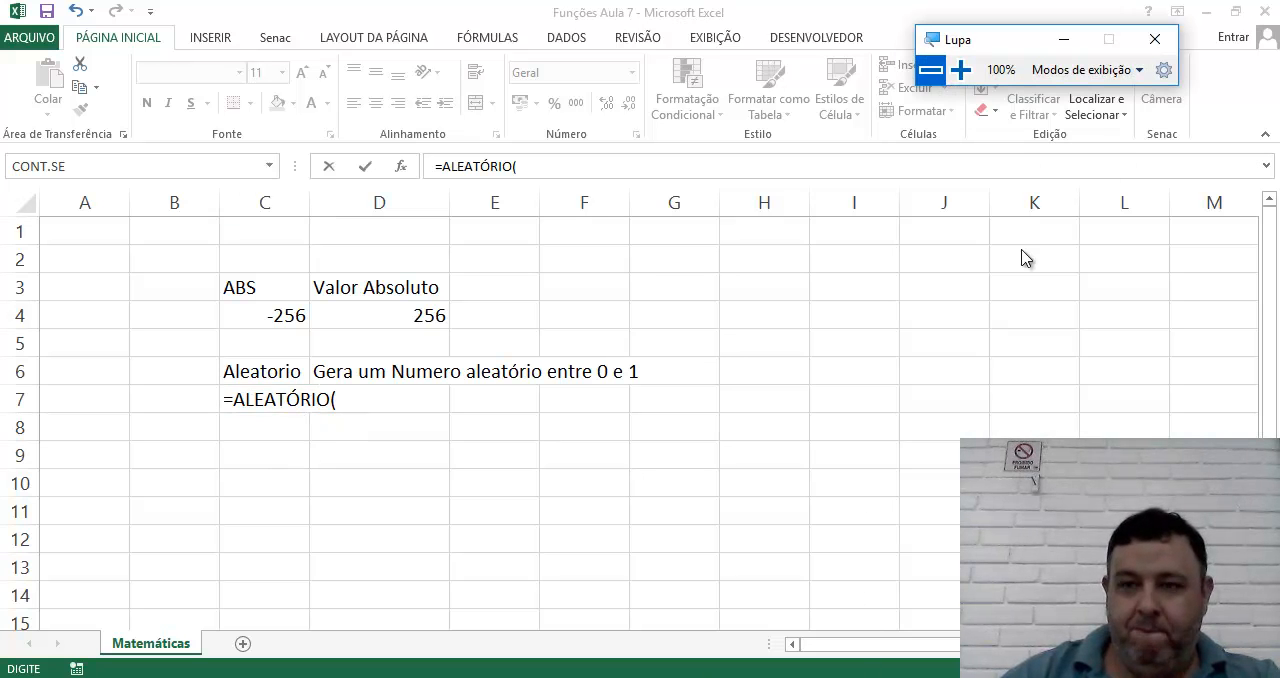
click(964, 77)
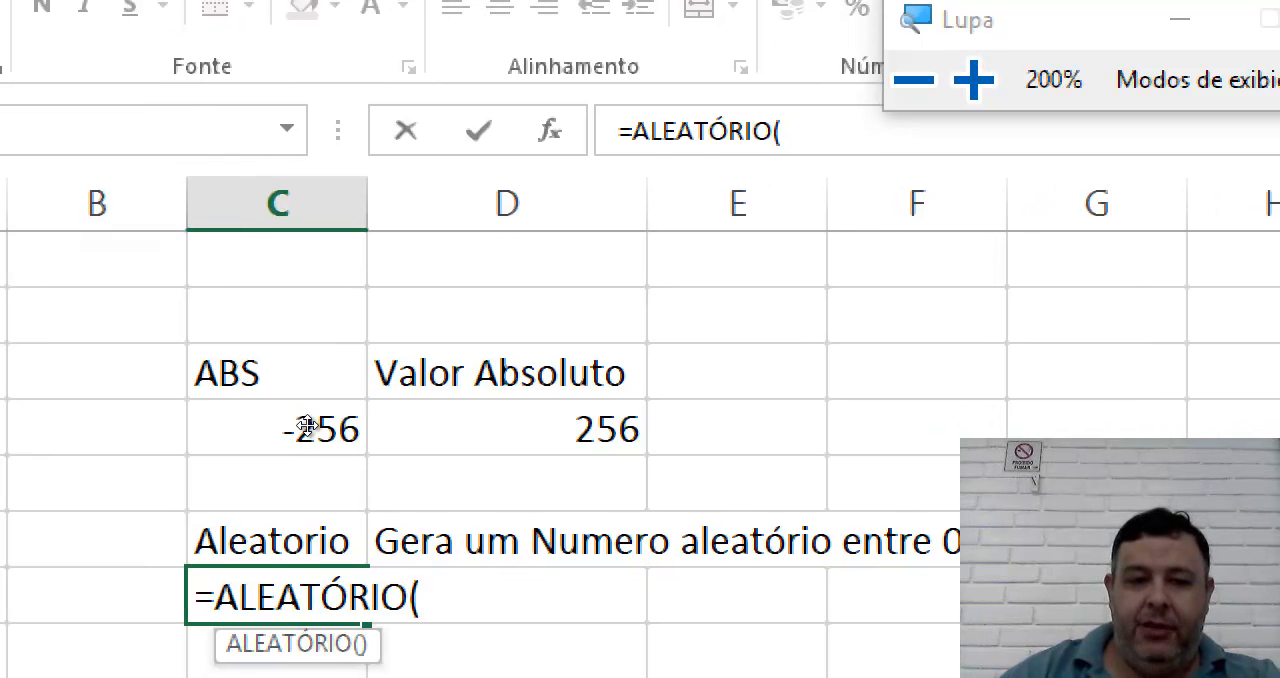
text())
key(Return)
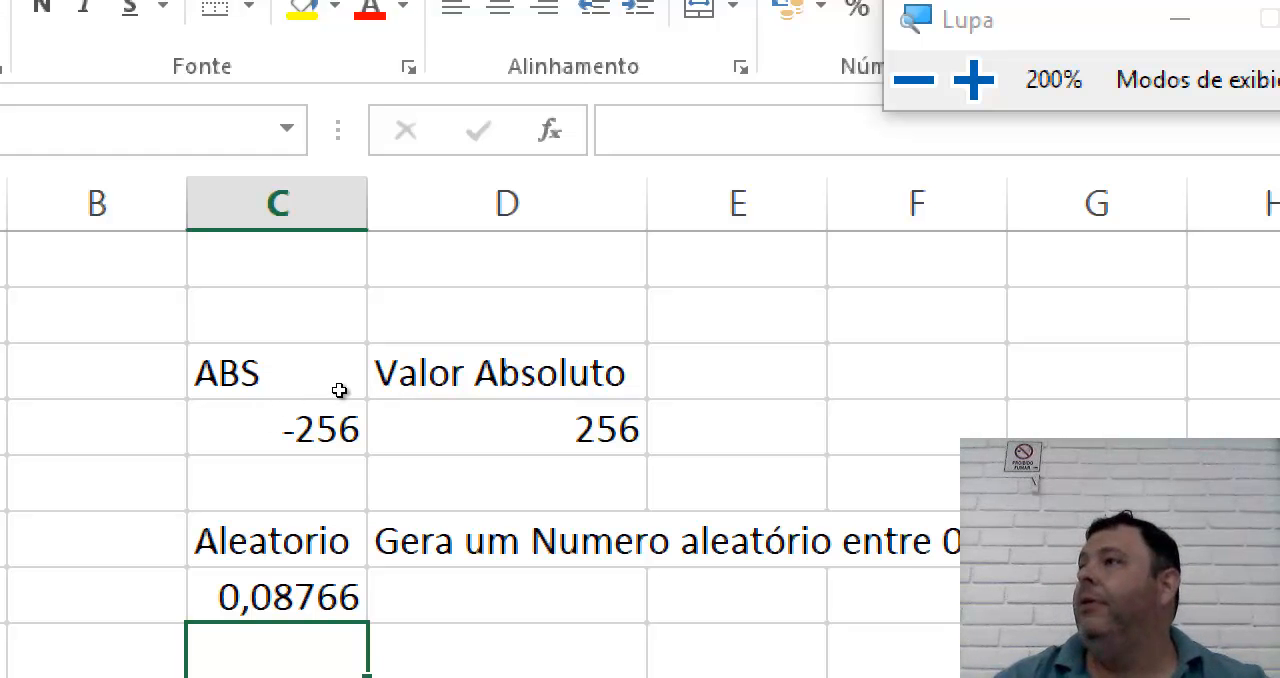
Enter the numbers 1, 3, 2, 5 and 5 in cells D8 to D12 to make the random number recalculate.
key(Right)
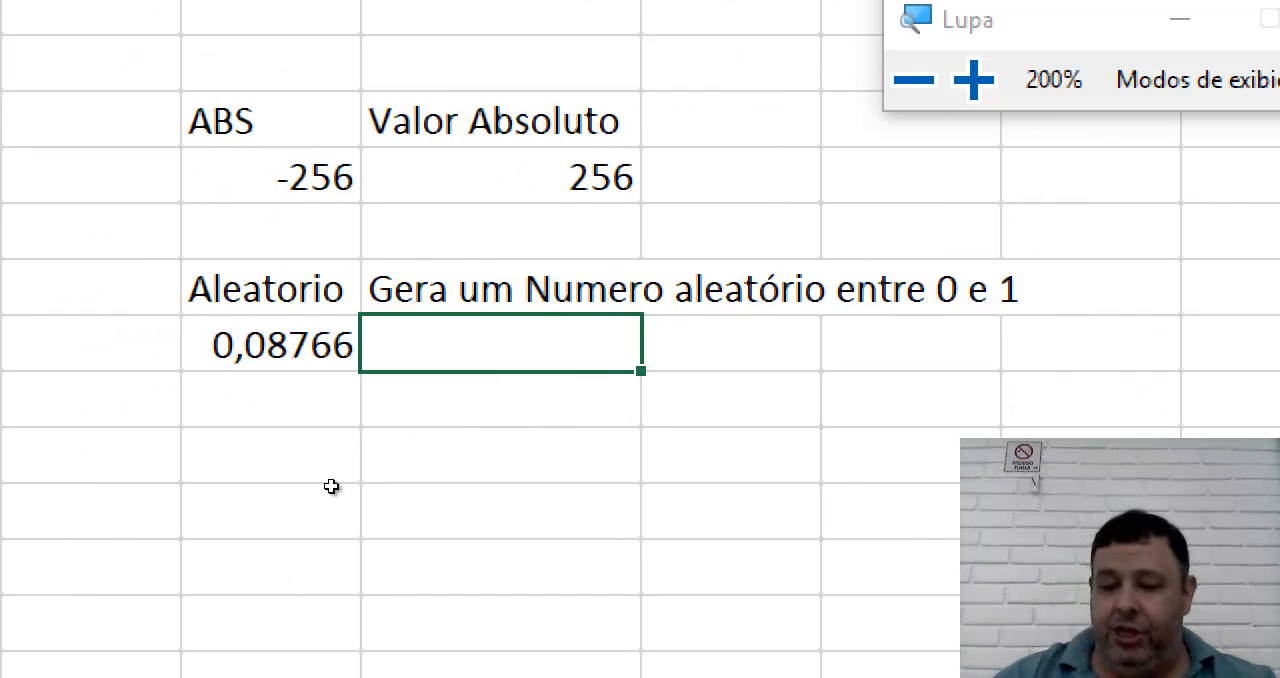
key(Down)
text(132)
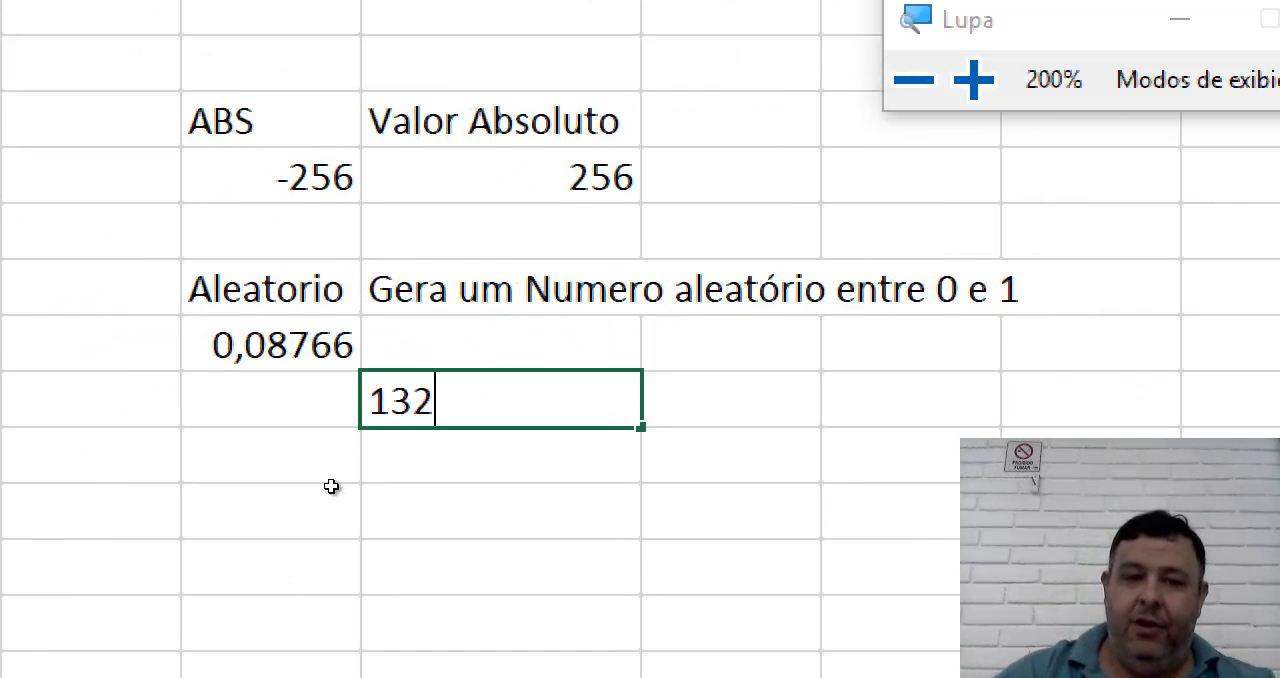
key(BackSpace)
key(BackSpace)
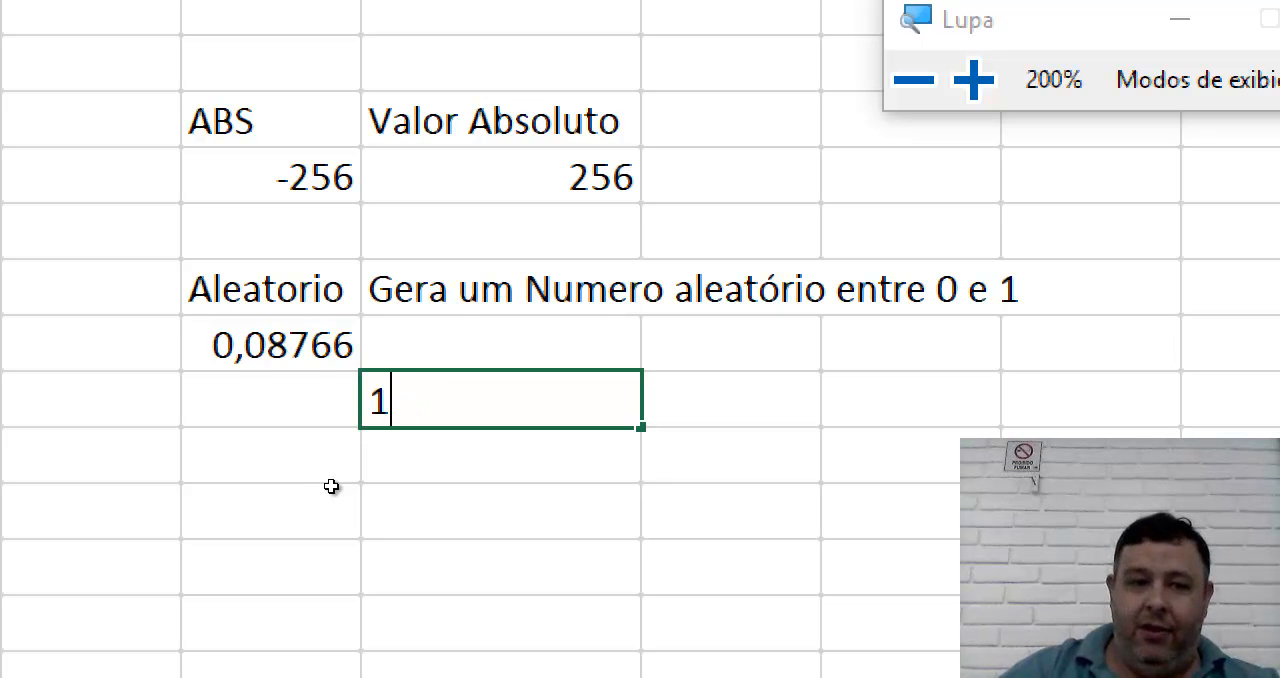
key(Return)
text(3)
key(Return)
text(2)
key(Return)
text(5)
key(Return)
text(5)
key(Return)
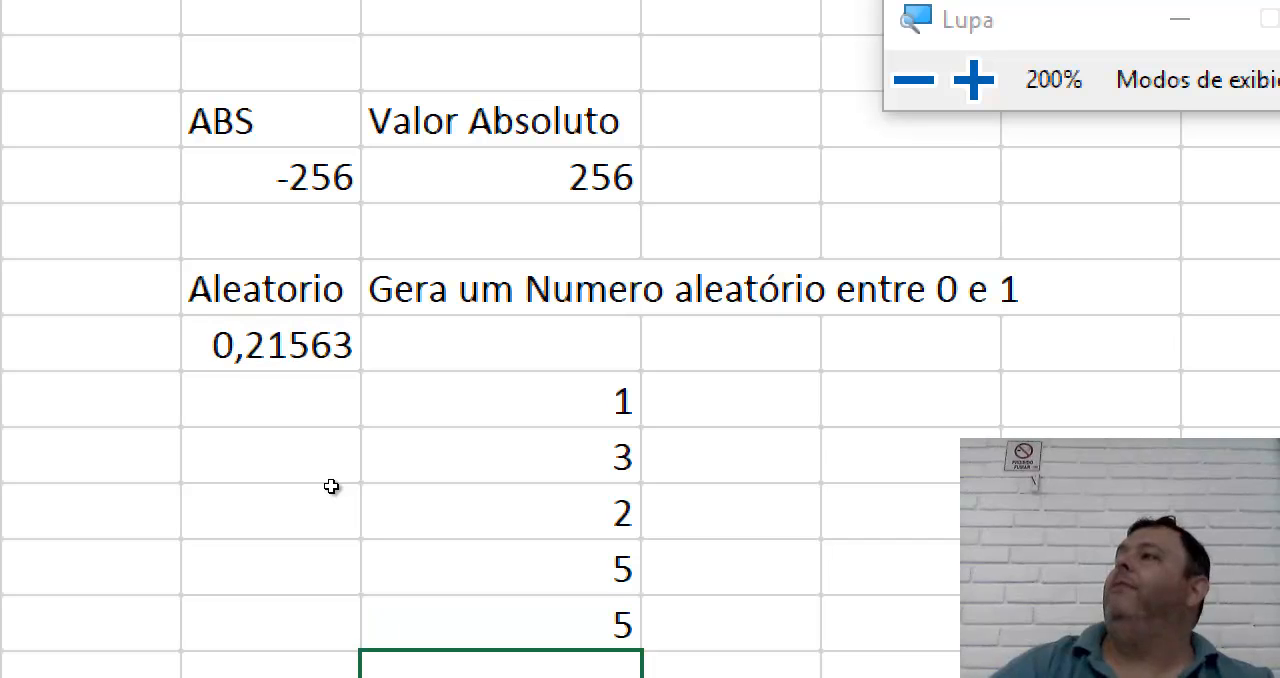
Clear the test numbers from cells D8 to D12.
click(373, 420)
mouse_move(368, 537)
mouse_down()
mouse_move(366, 577)
mouse_move(366, 526)
mouse_up()
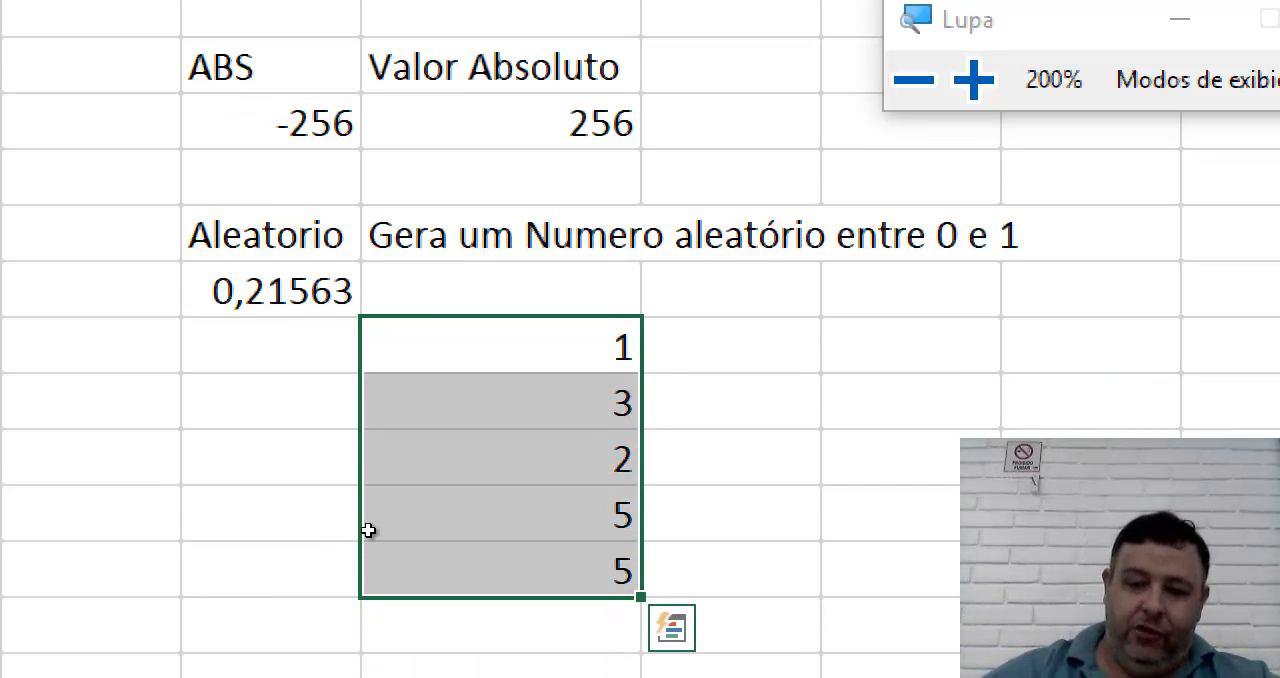
key(Delete)
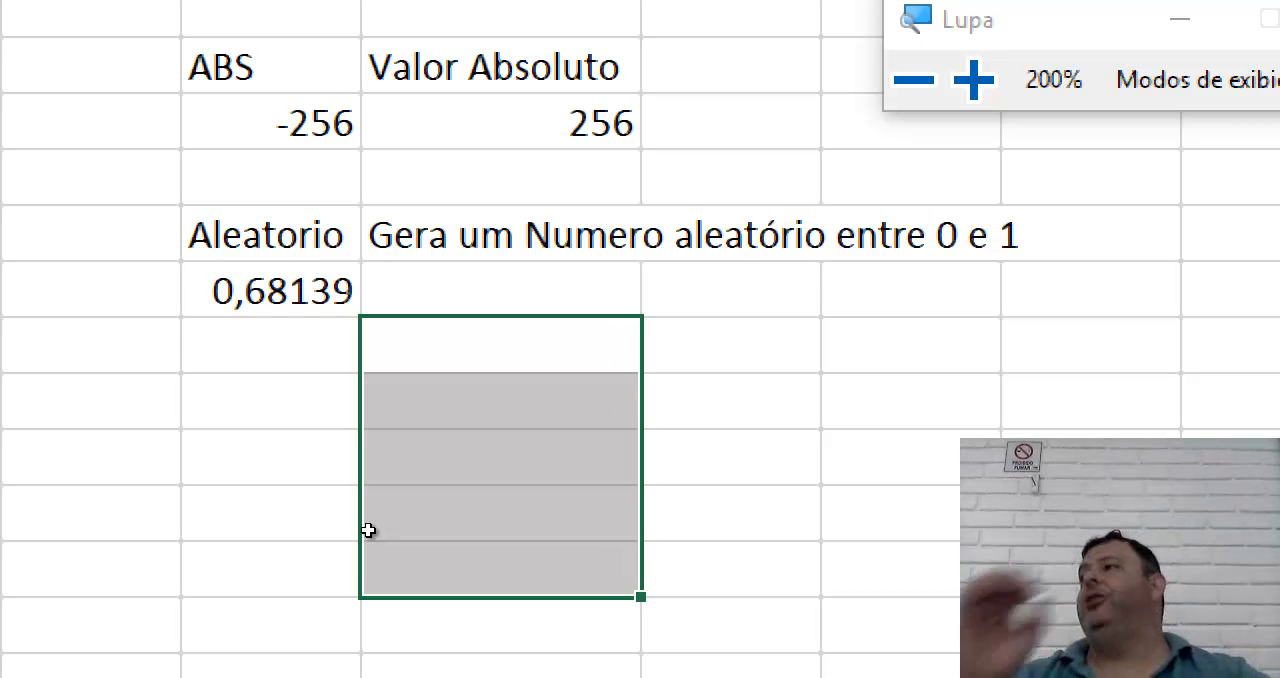
click(880, 461)
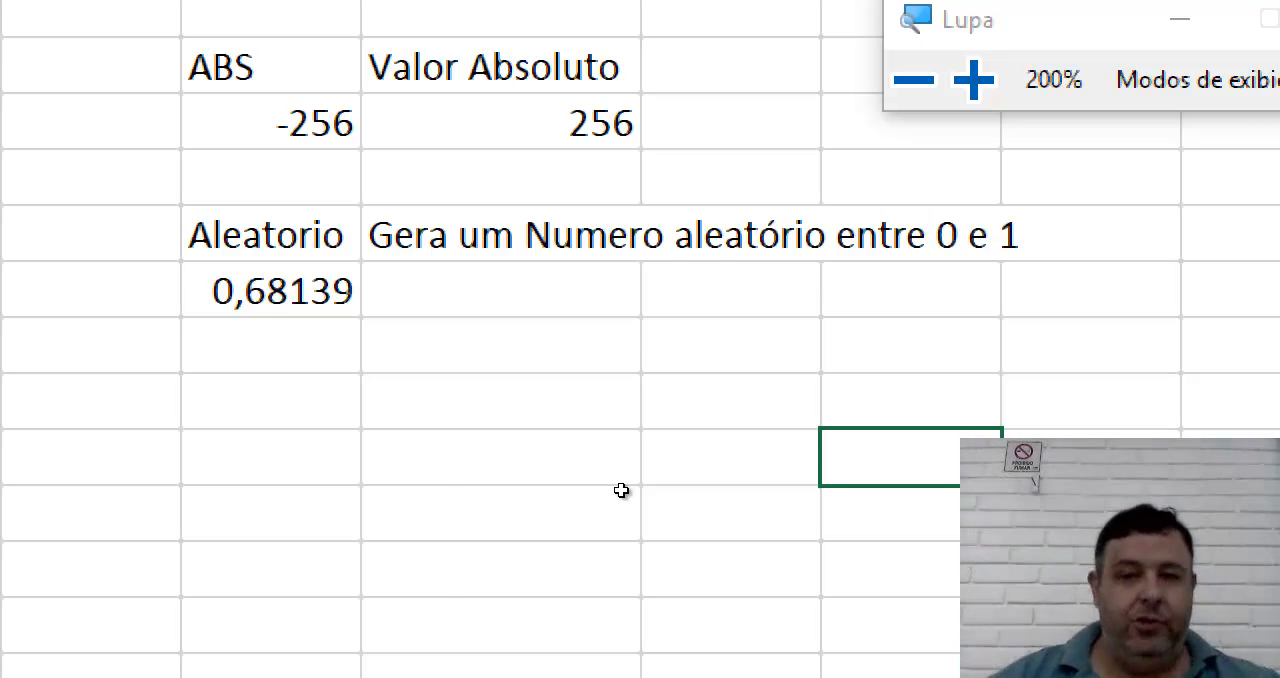
Enter the heading Aleatorio Entre in cell C8 below the random number.
click(355, 300)
key(Right)
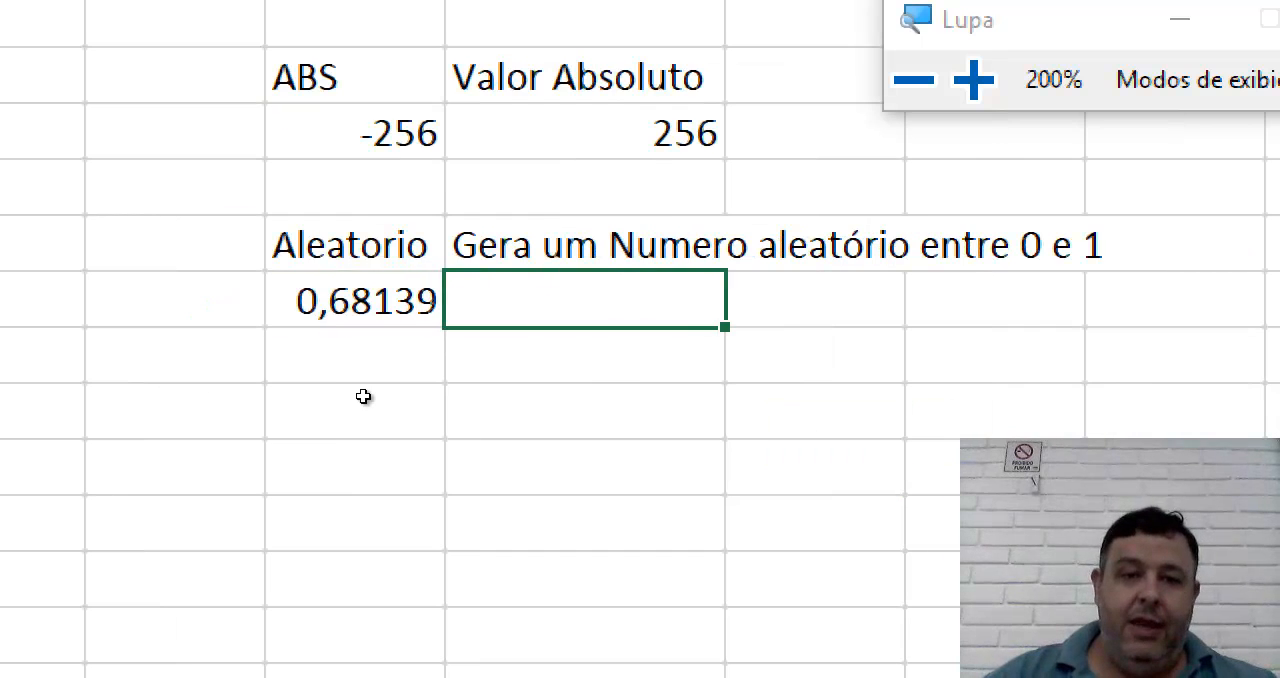
key(Down)
key(Left)
text(Aleatorio Entre)
key(Return)
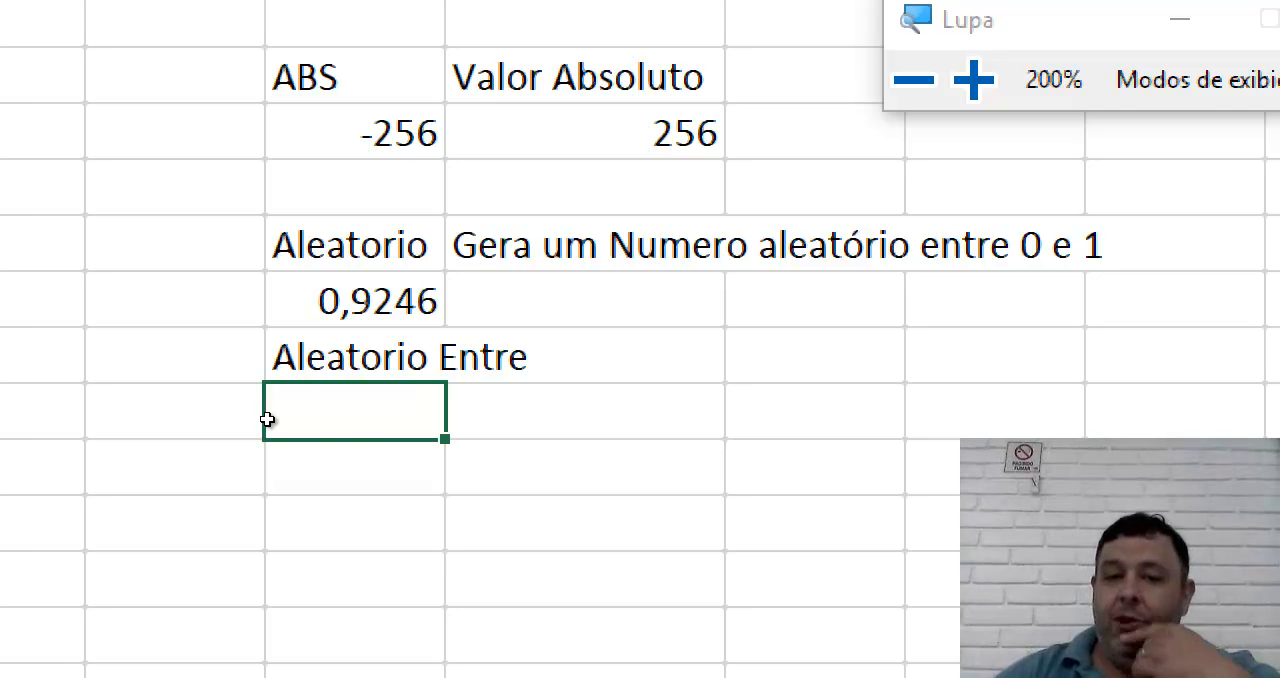
Enter the description "Gere um Numero Especificando um numer menor e um maior" in cell D8.
key(Up)
key(Right)
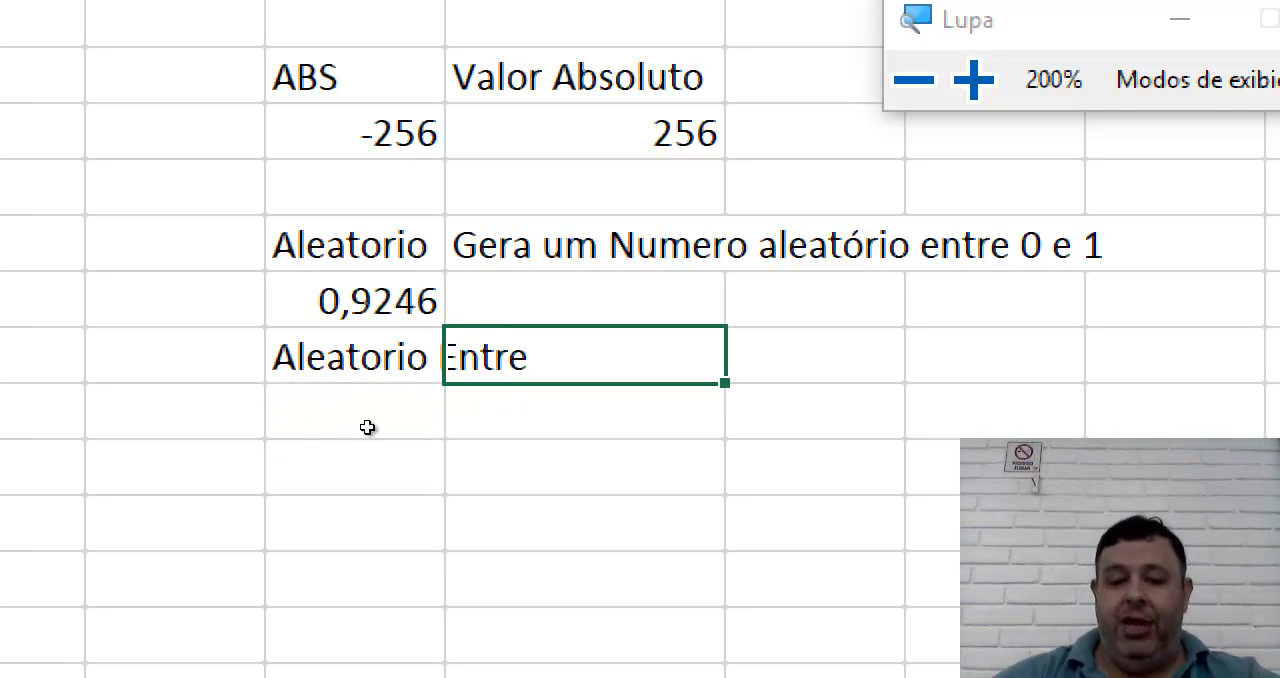
text(Gere u)
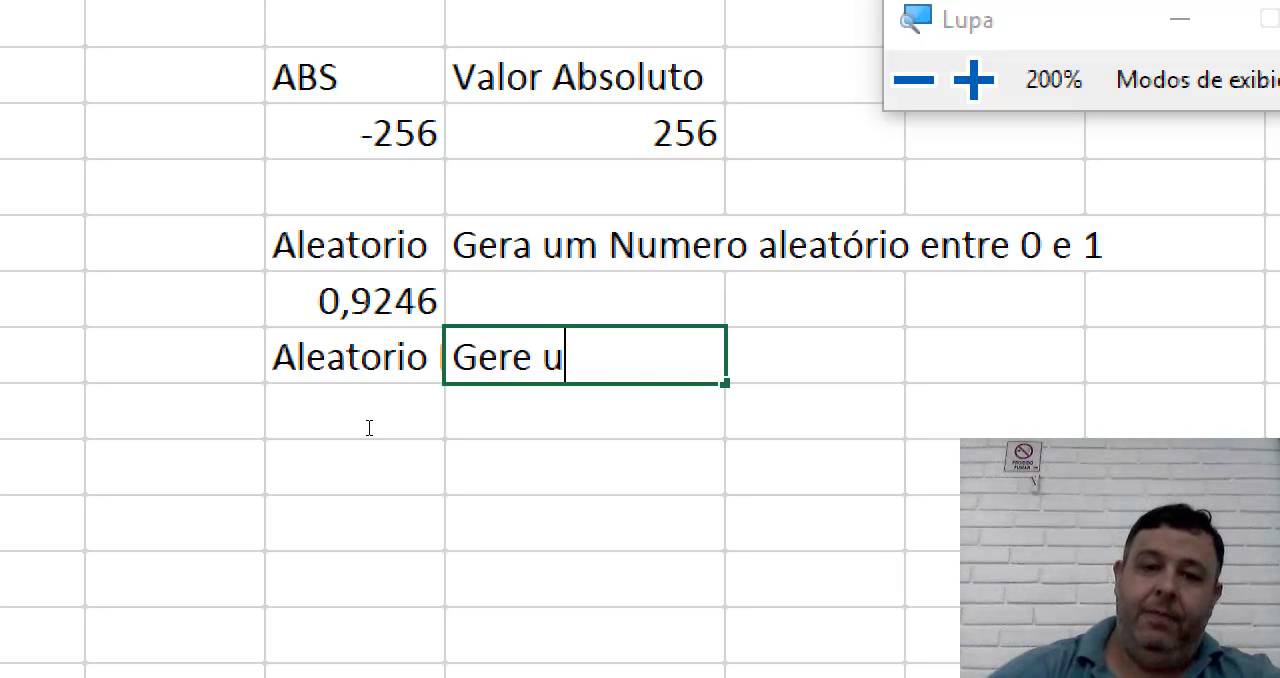
text(m Numero Especif)
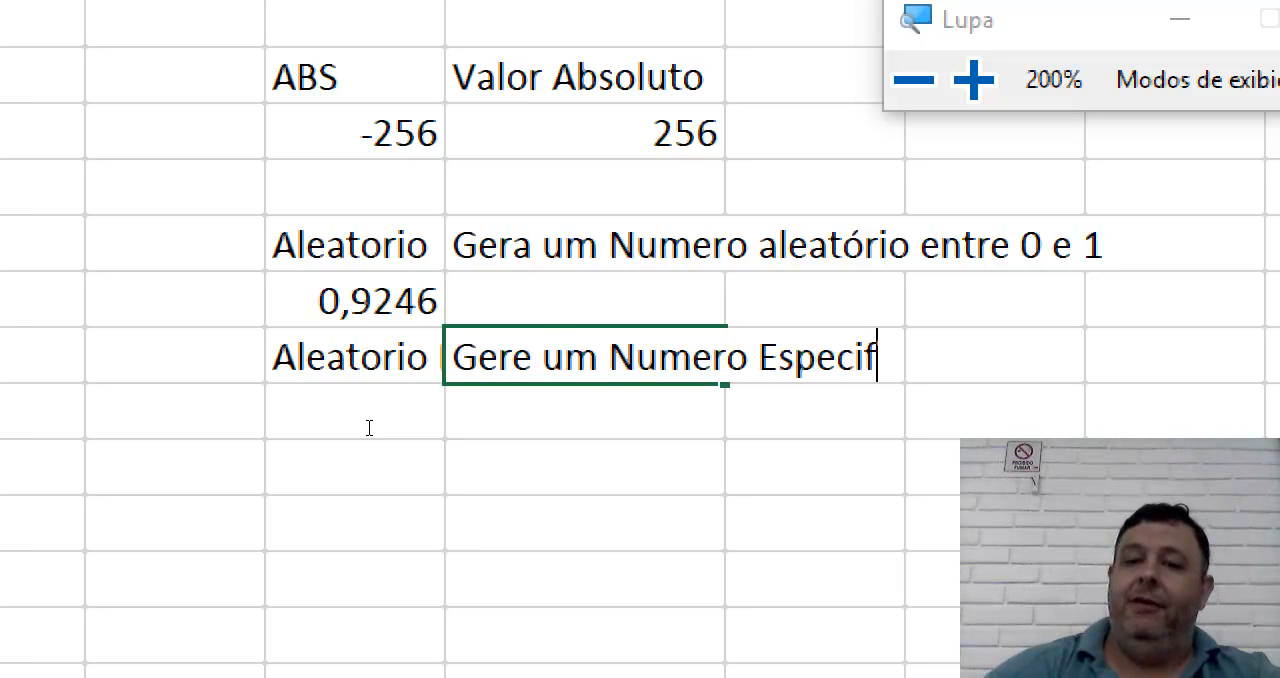
text(icando um)
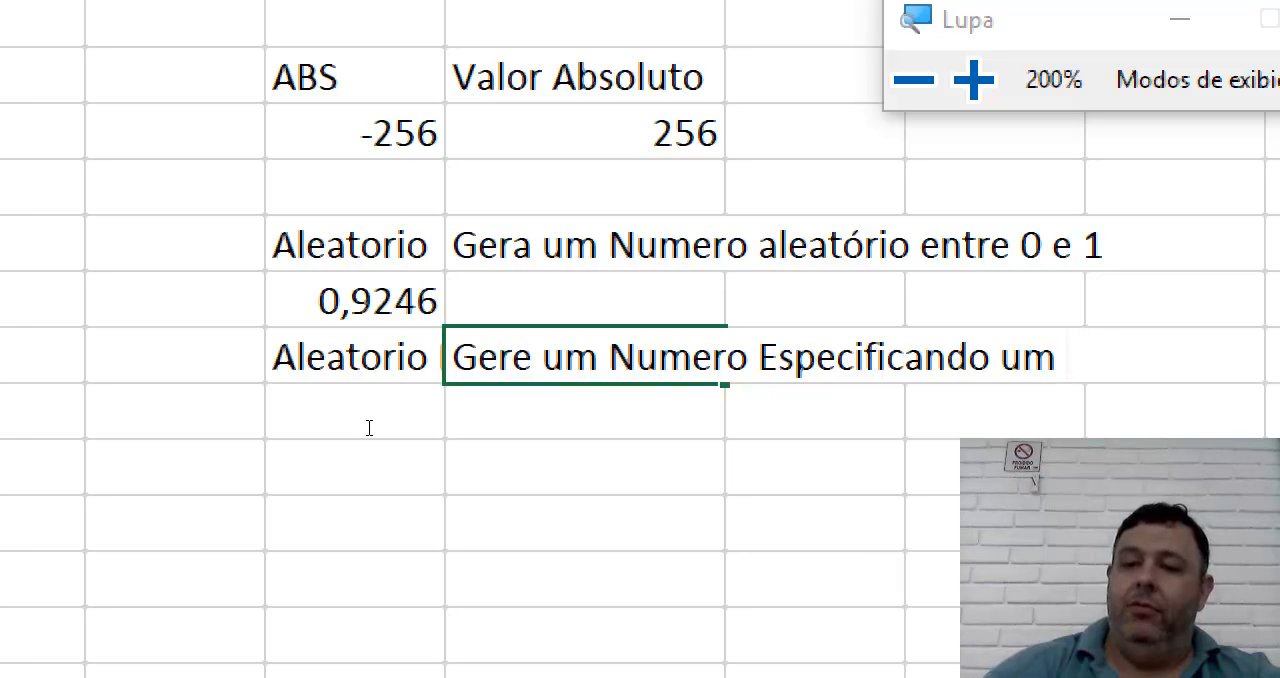
text( numer meno)
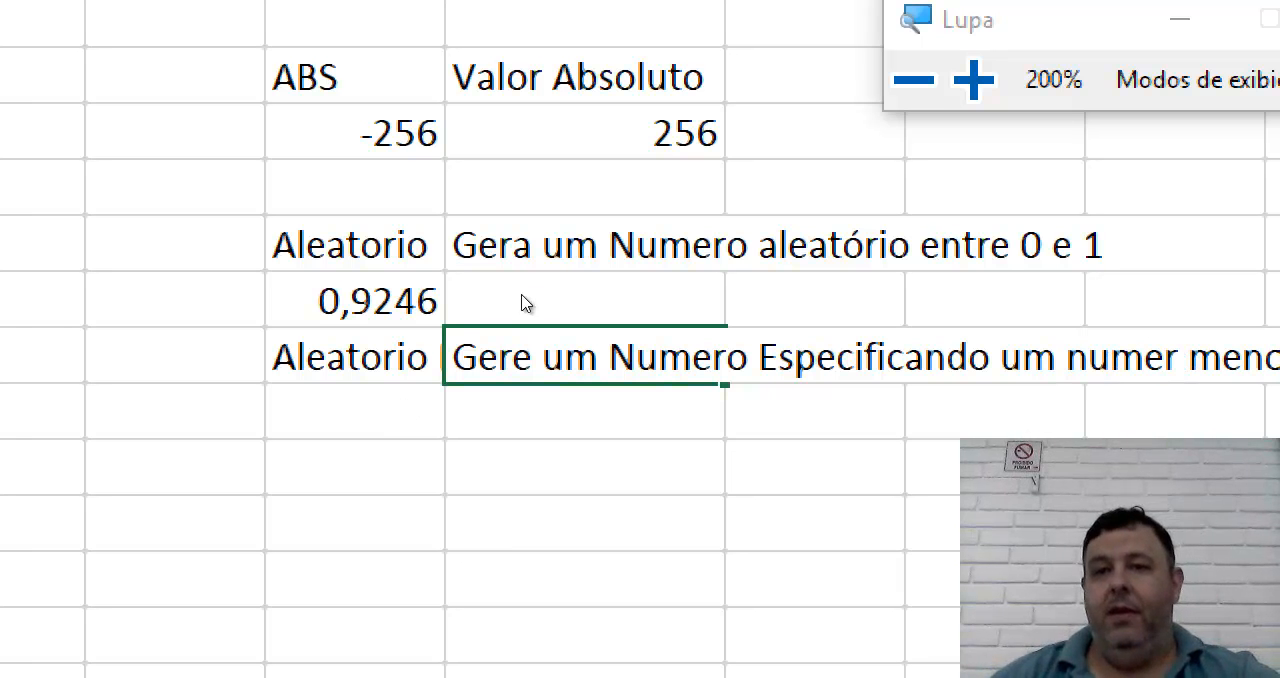
key(super+minus)
click(342, 484)
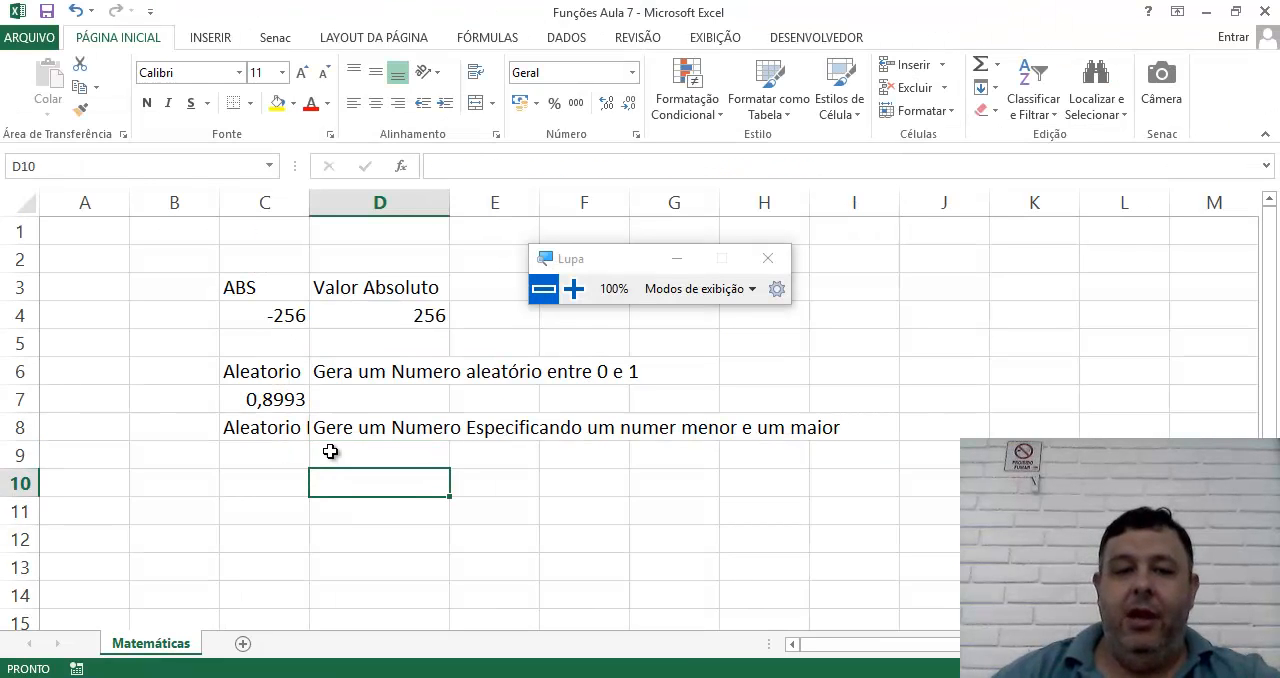
Enter the formula =ALEATÓRIOENTRE(3;10) in cell C9 to generate a random integer between 3 and 10.
click(267, 449)
text(=Ale)
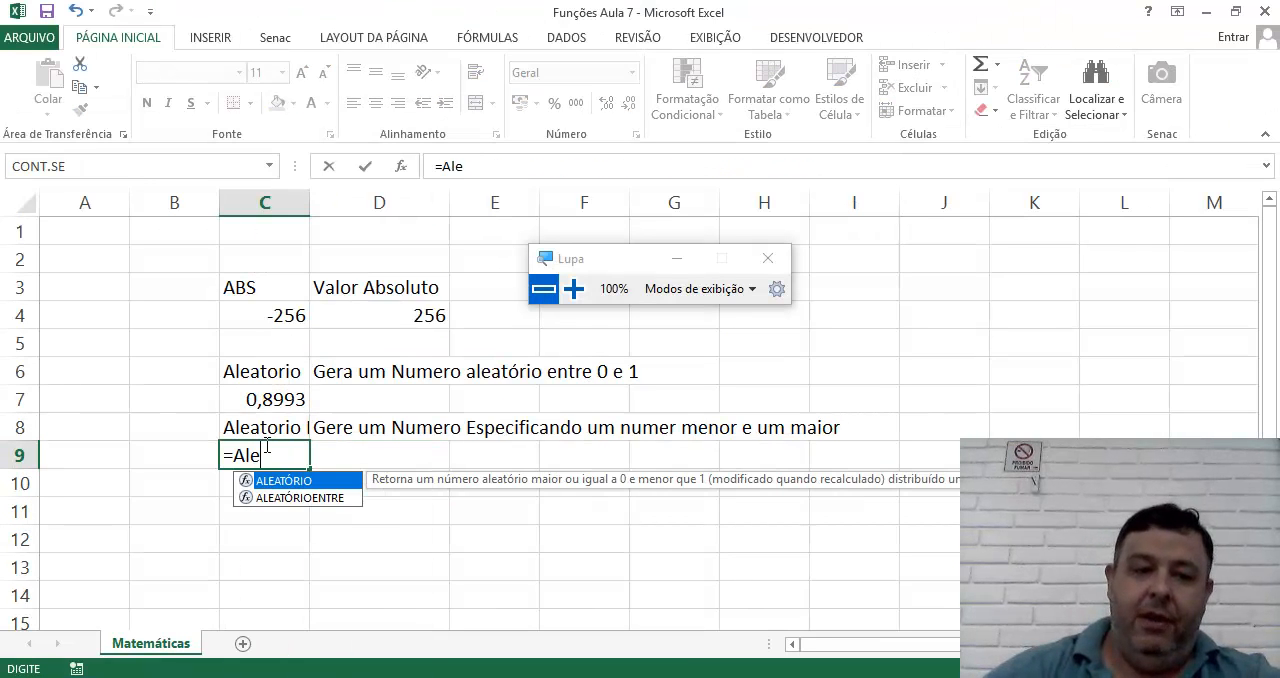
key(Down)
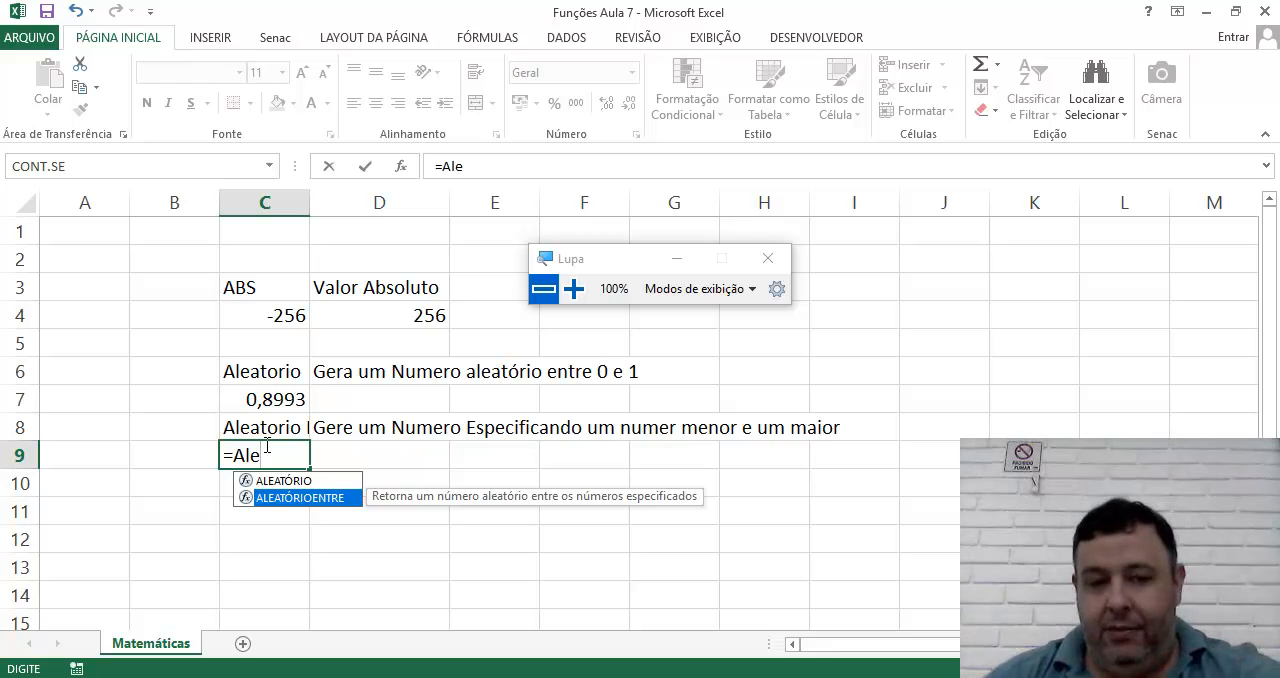
double_click(284, 497)
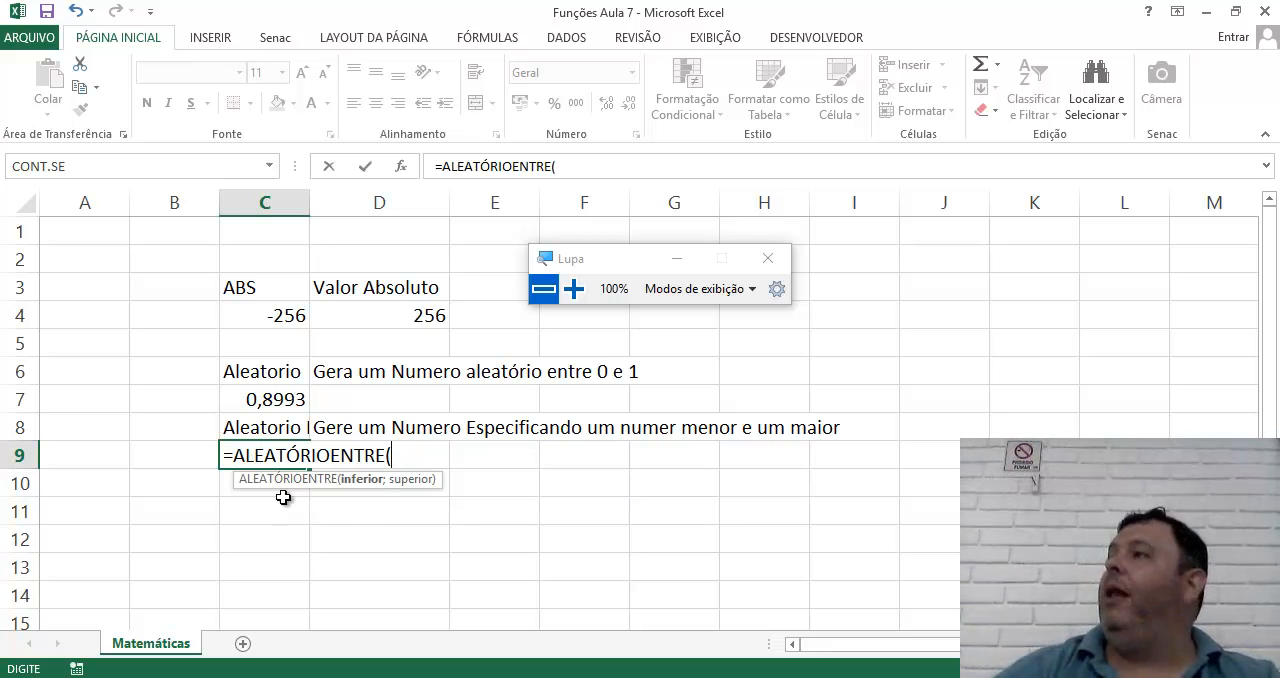
text(3;10)
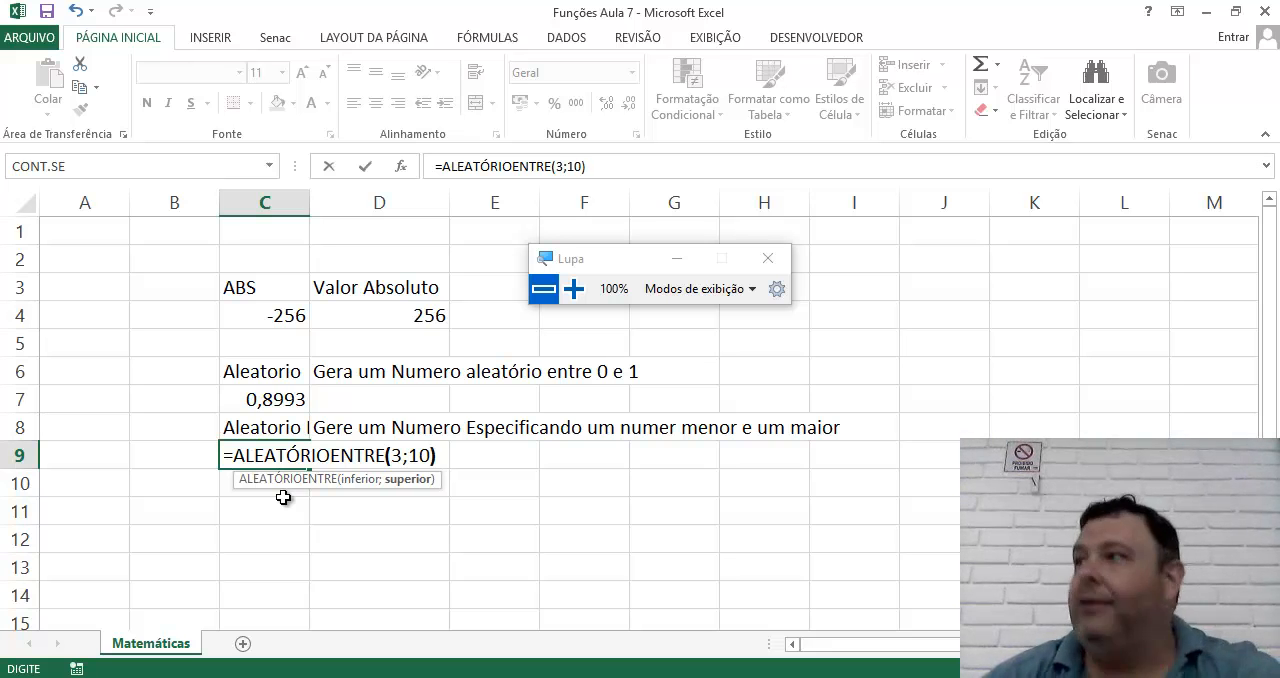
text())
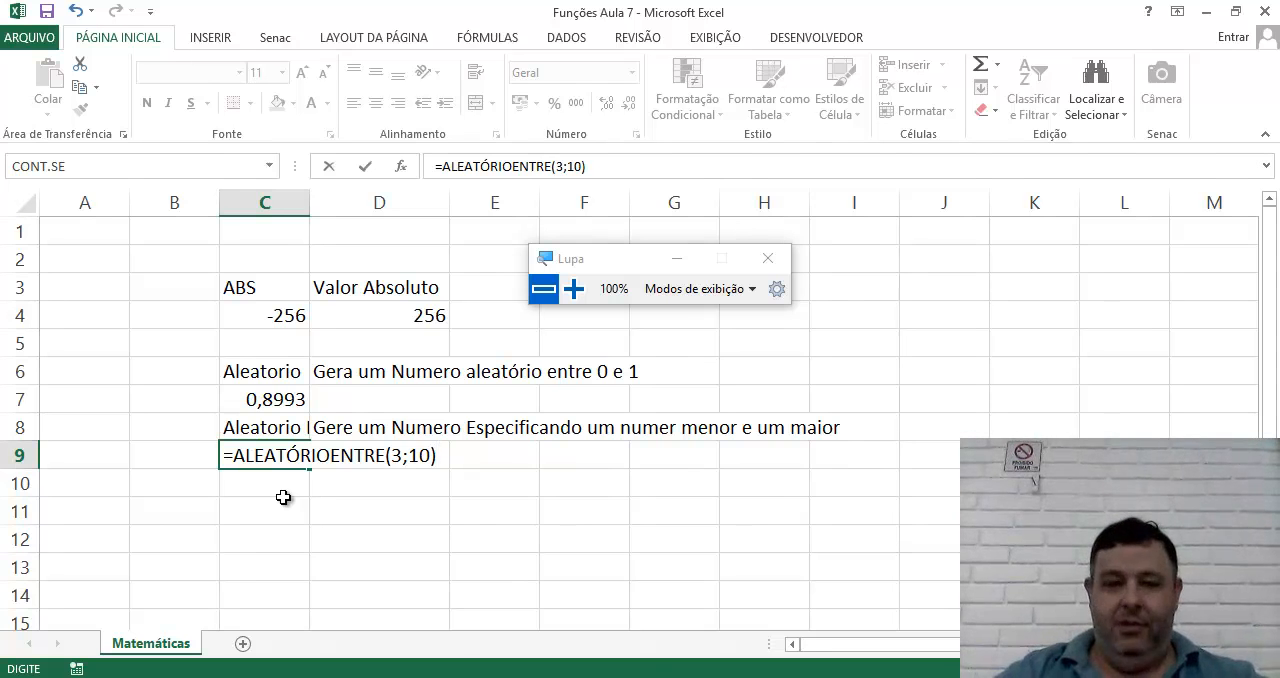
key(Return)
key(Up)
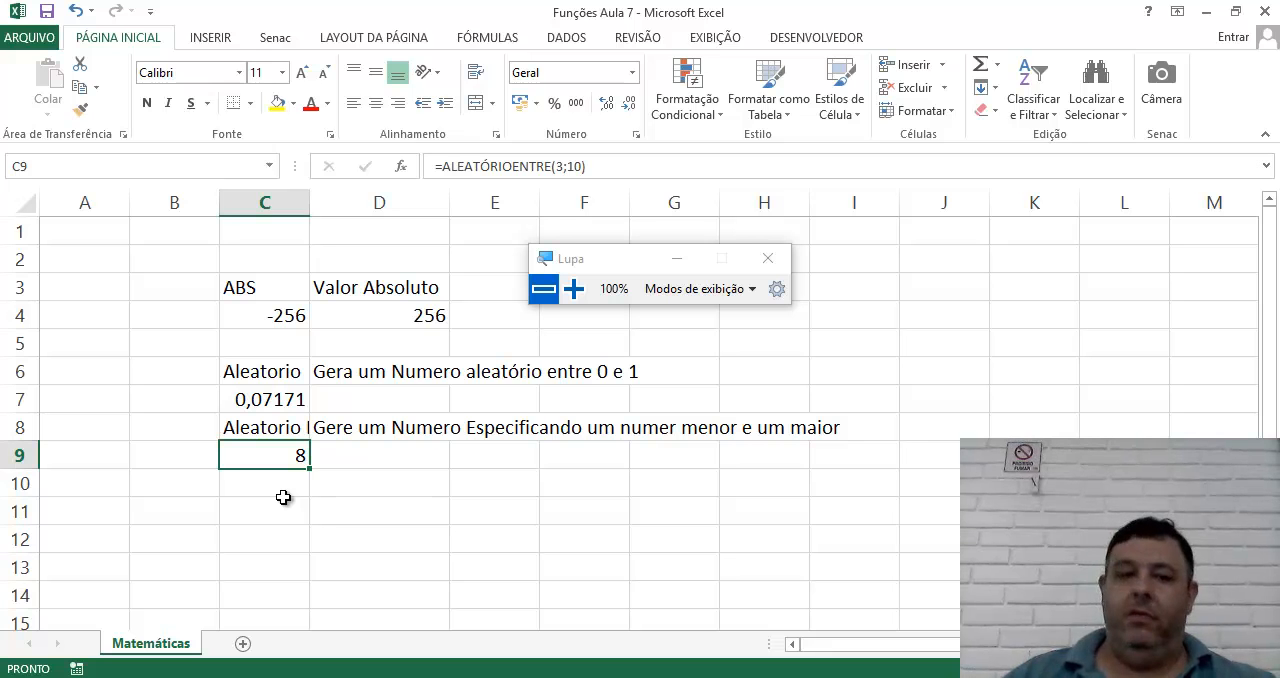
click(268, 402)
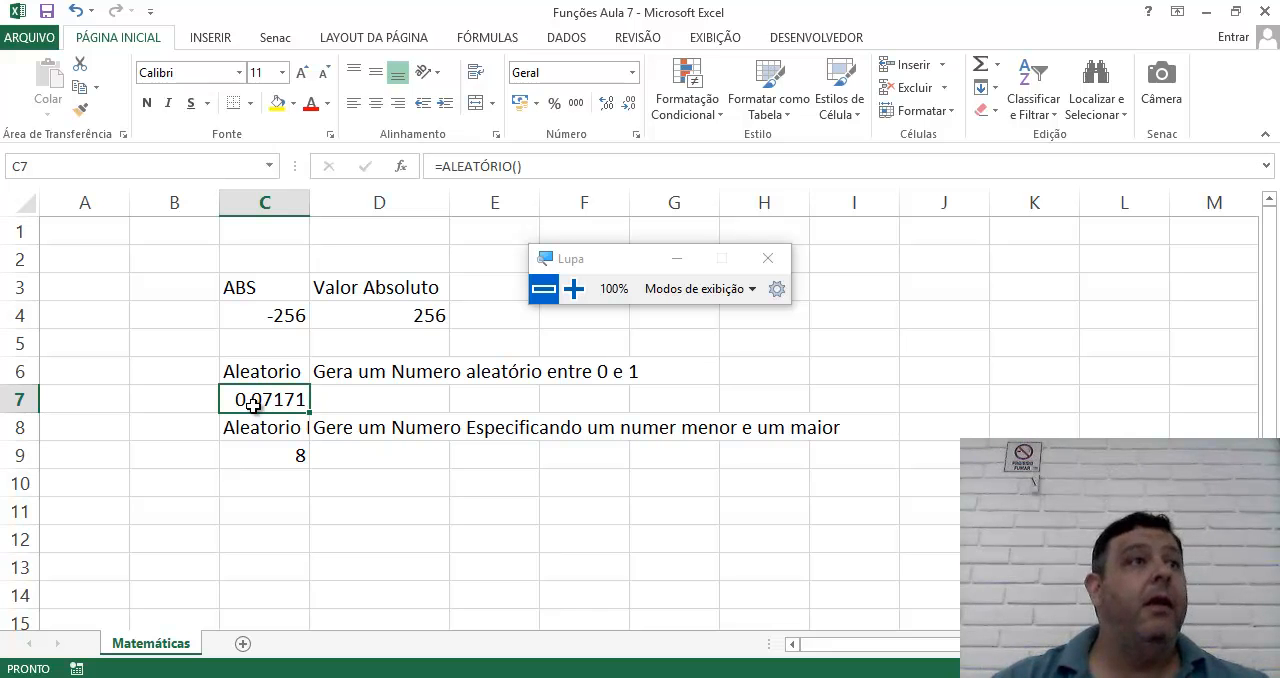
click(573, 289)
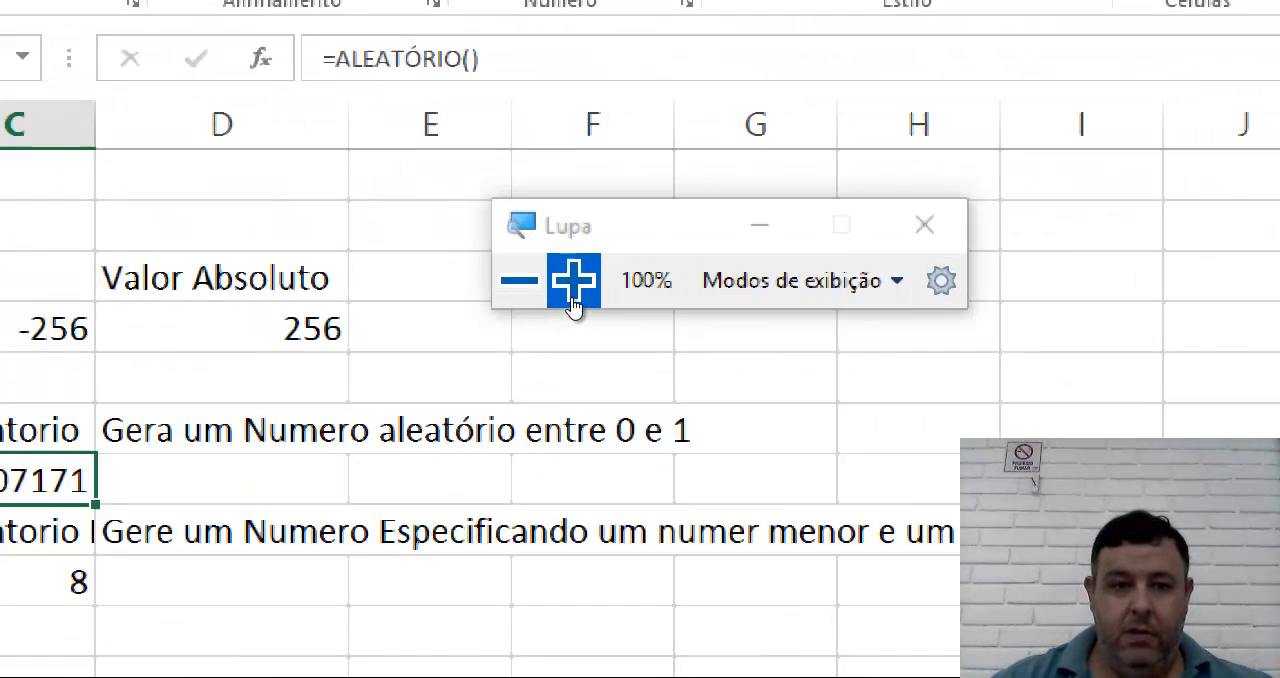
click(573, 290)
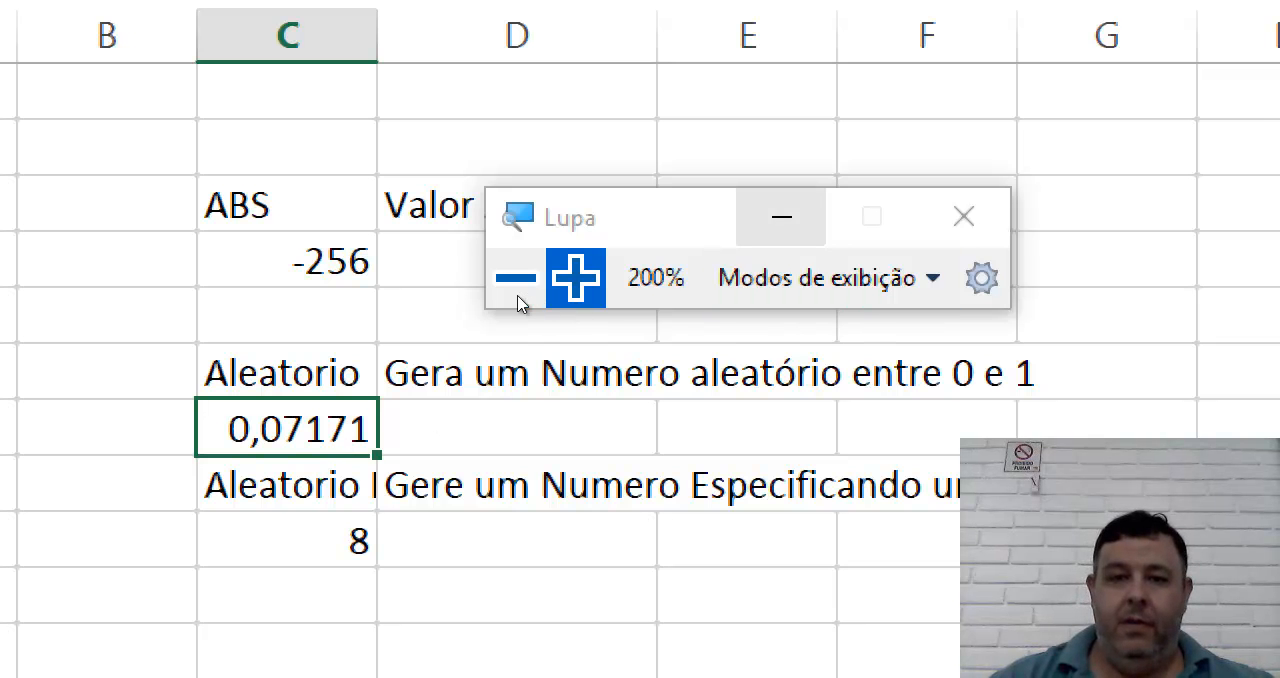
click(516, 282)
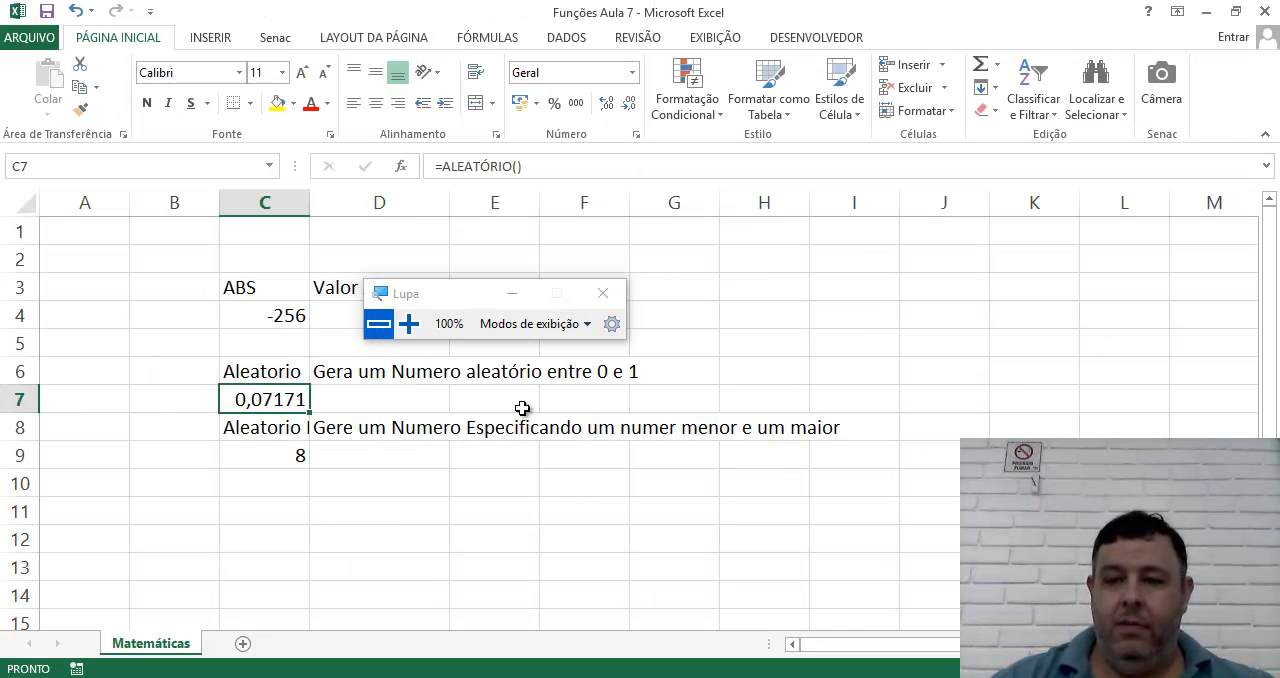
Fit column C to its contents and give the headings in C3, C6 and C8 a yellow fill and red text.
scroll(757, 388, up, 5)
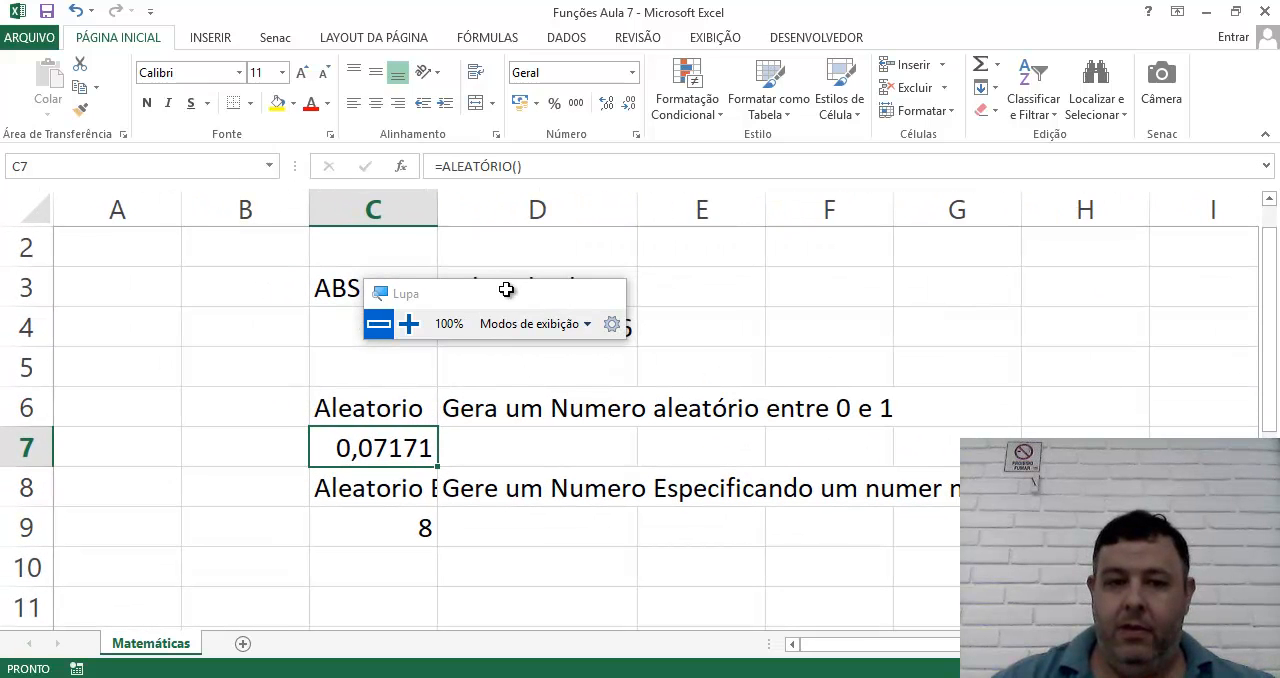
double_click(438, 207)
click(372, 280)
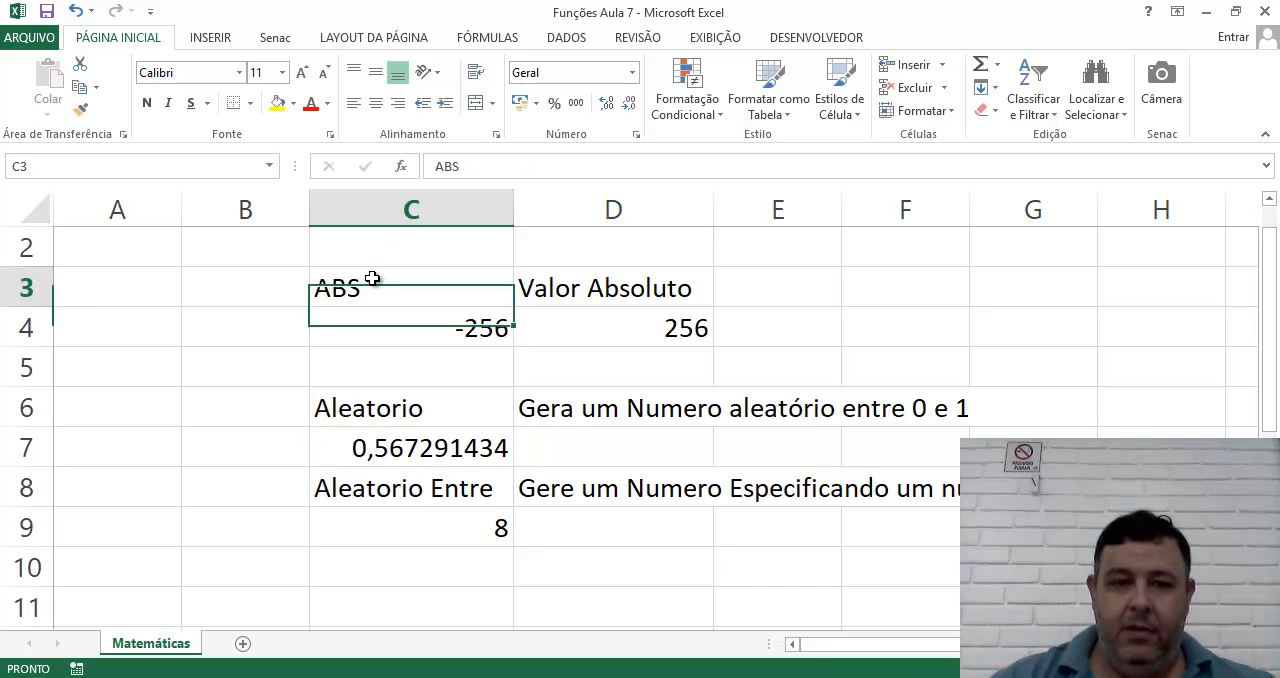
ctrl+click(401, 411)
ctrl+click(401, 492)
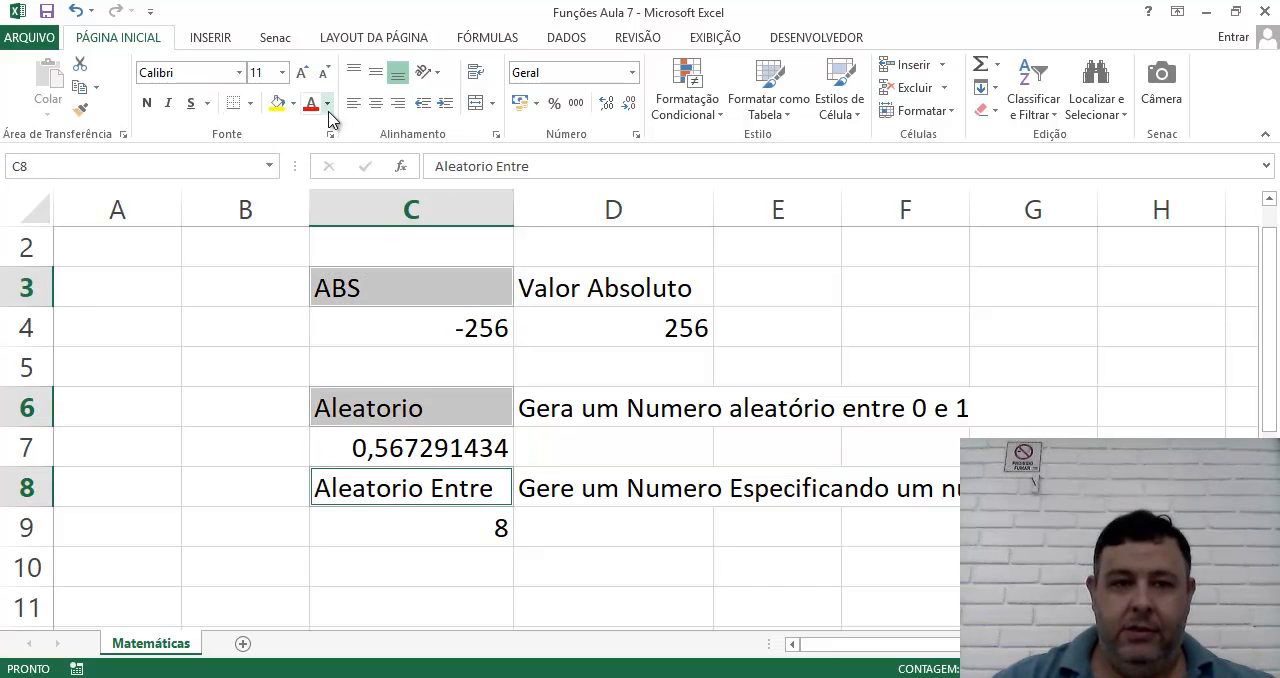
click(277, 103)
click(311, 103)
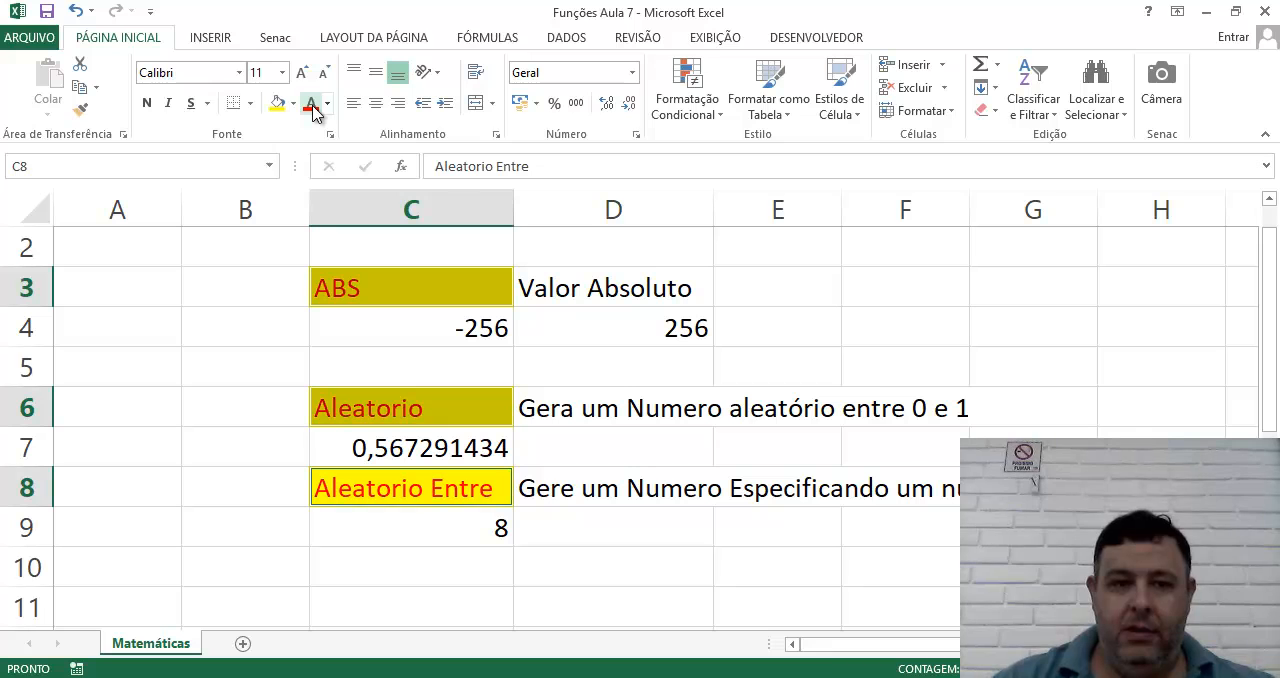
click(760, 262)
click(640, 565)
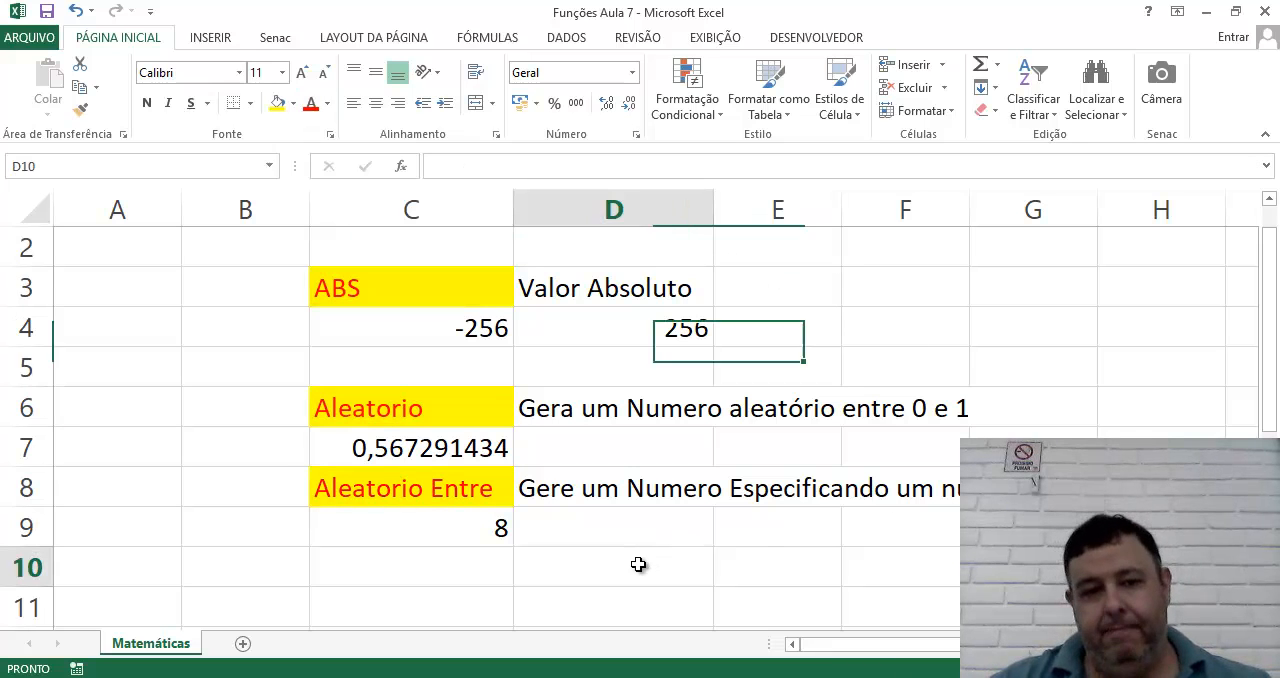
Enter the heading Raiz in cell C10 below the ALEATÓRIOENTRE result.
click(438, 562)
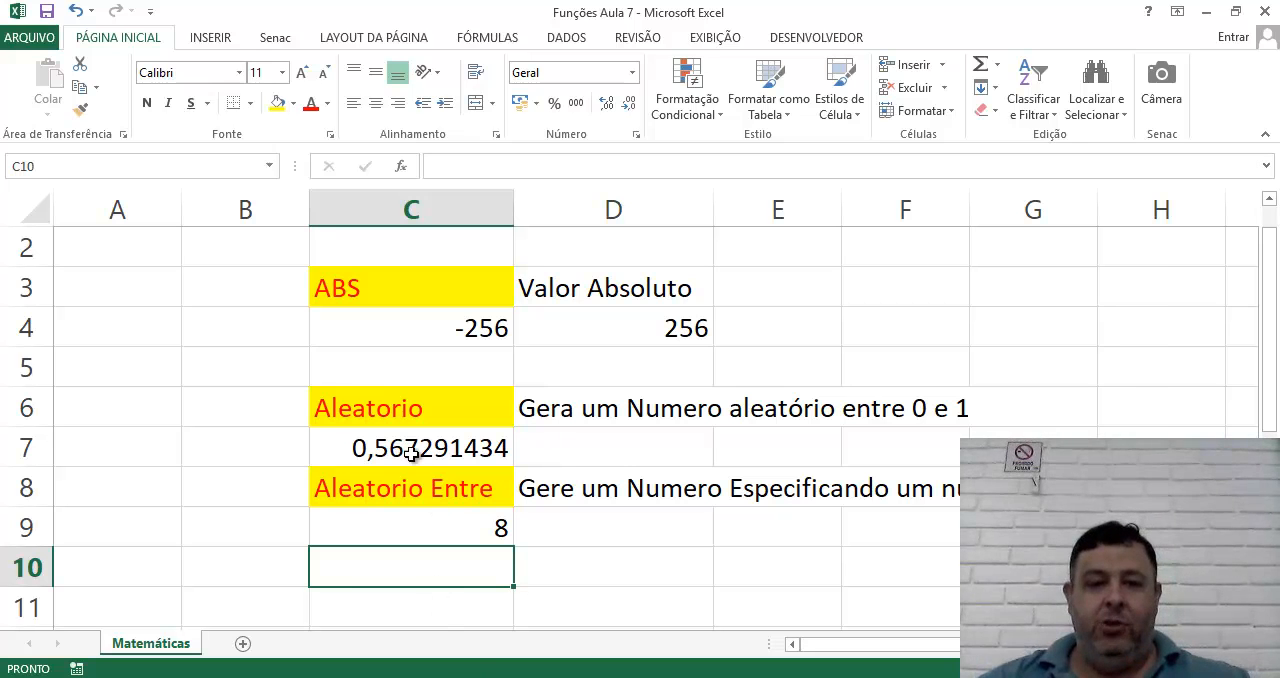
click(410, 452)
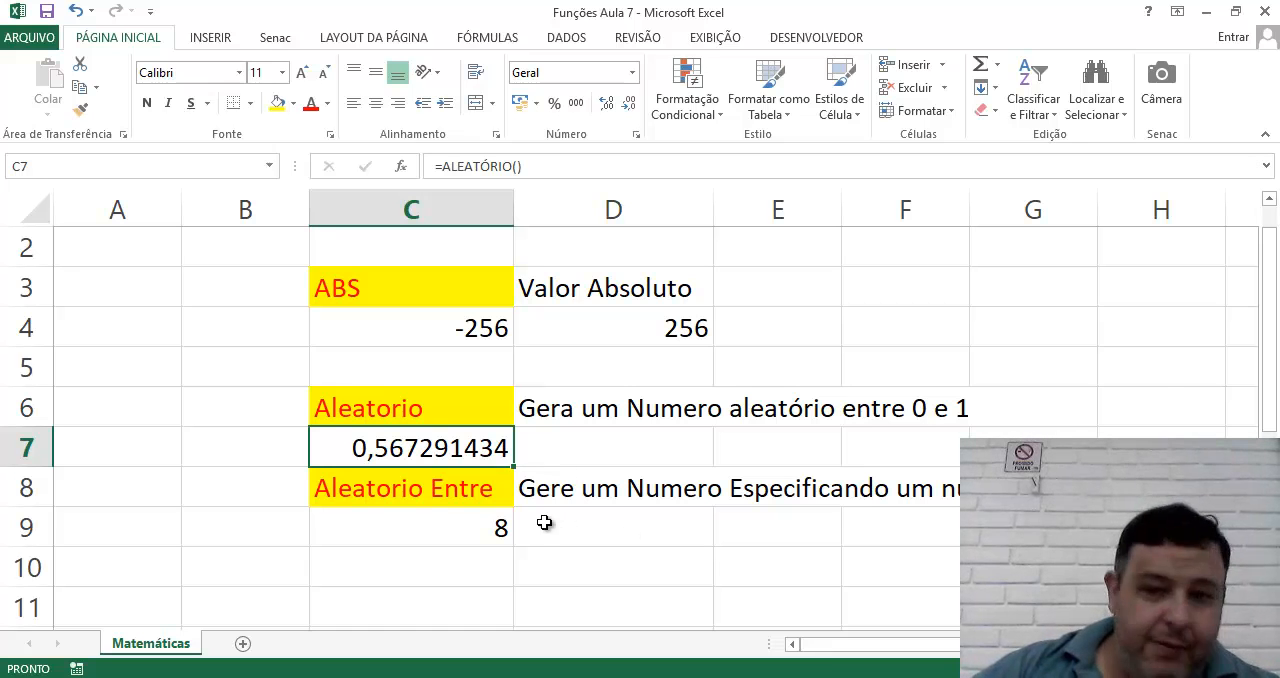
click(400, 563)
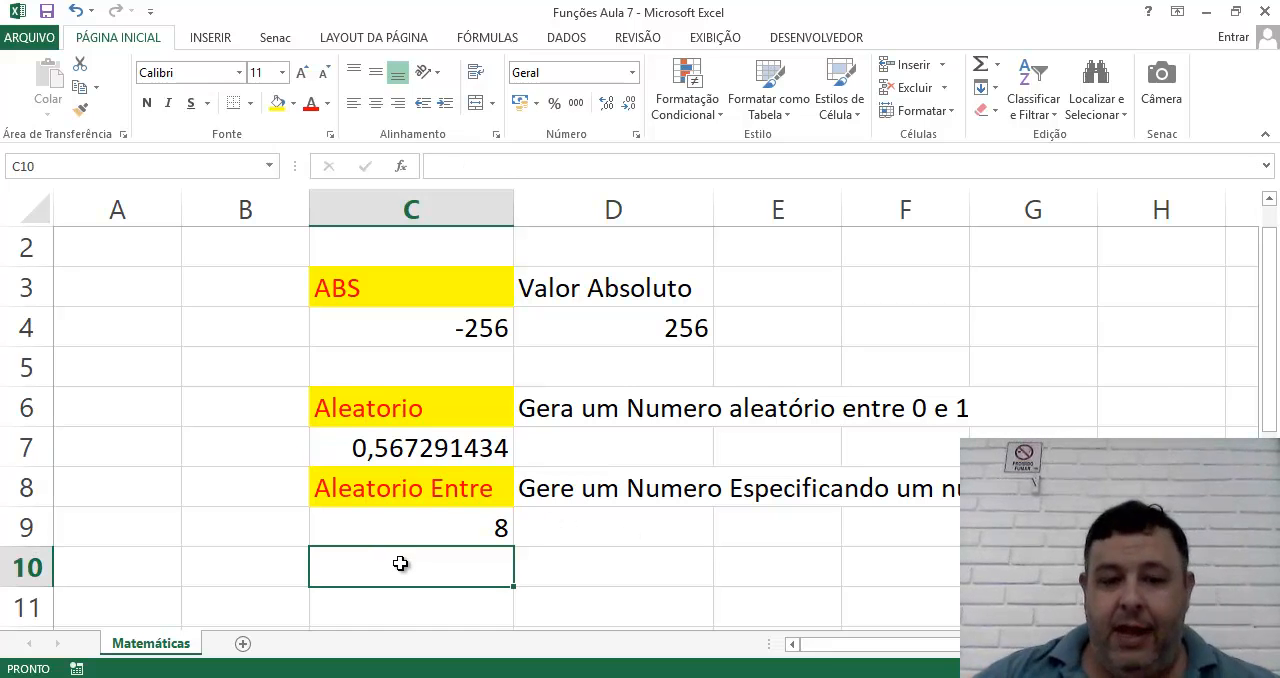
text(Raiz)
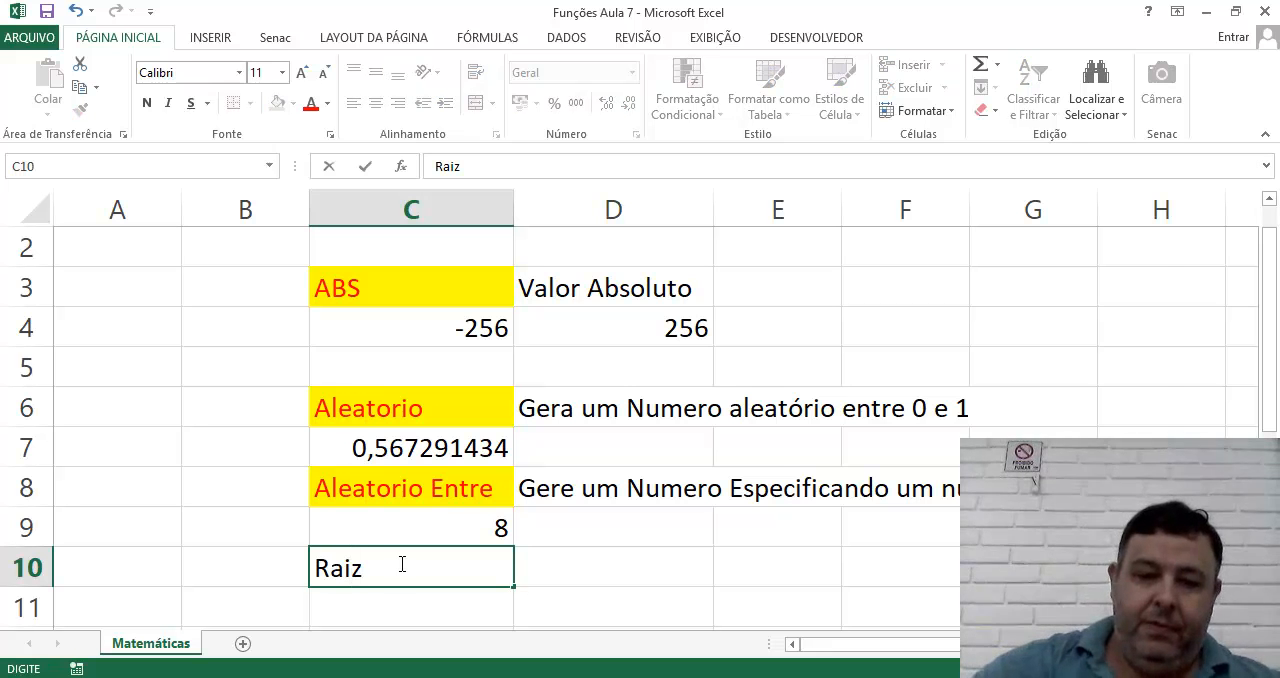
key(Tab)
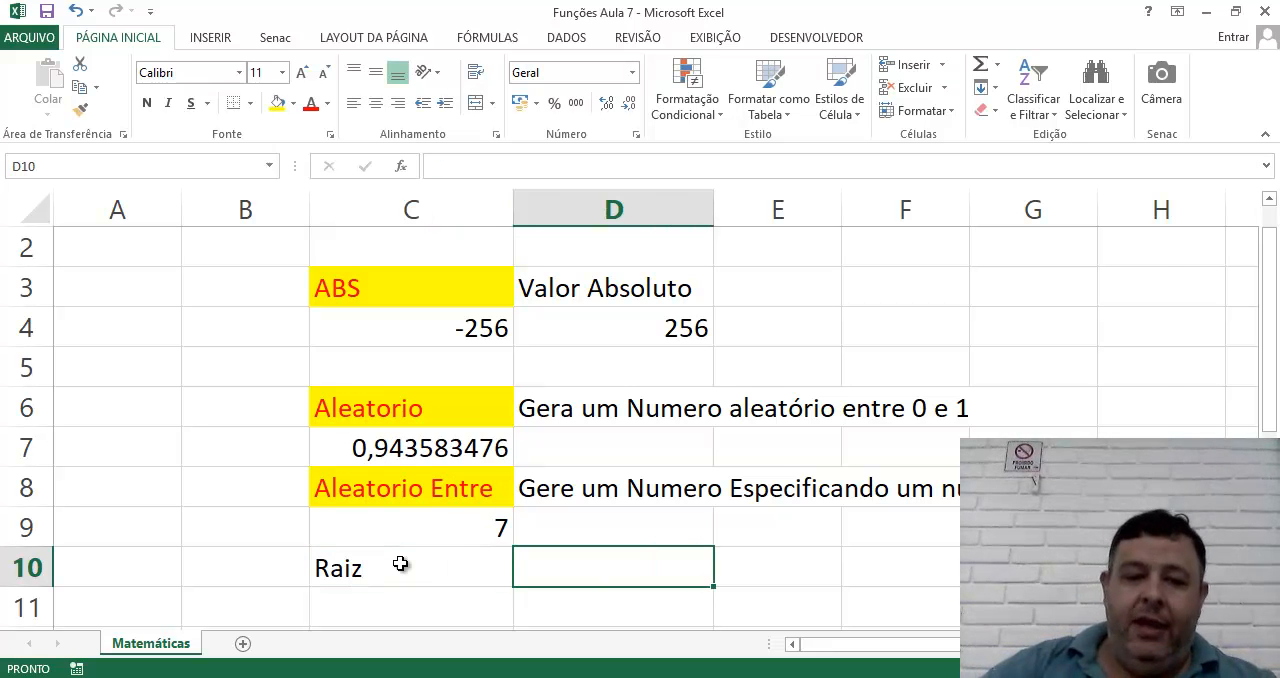
Enter the formula =RAIZ(16) in cell C11 to calculate the square root of 16.
key(Return)
key(Left)
text(=)
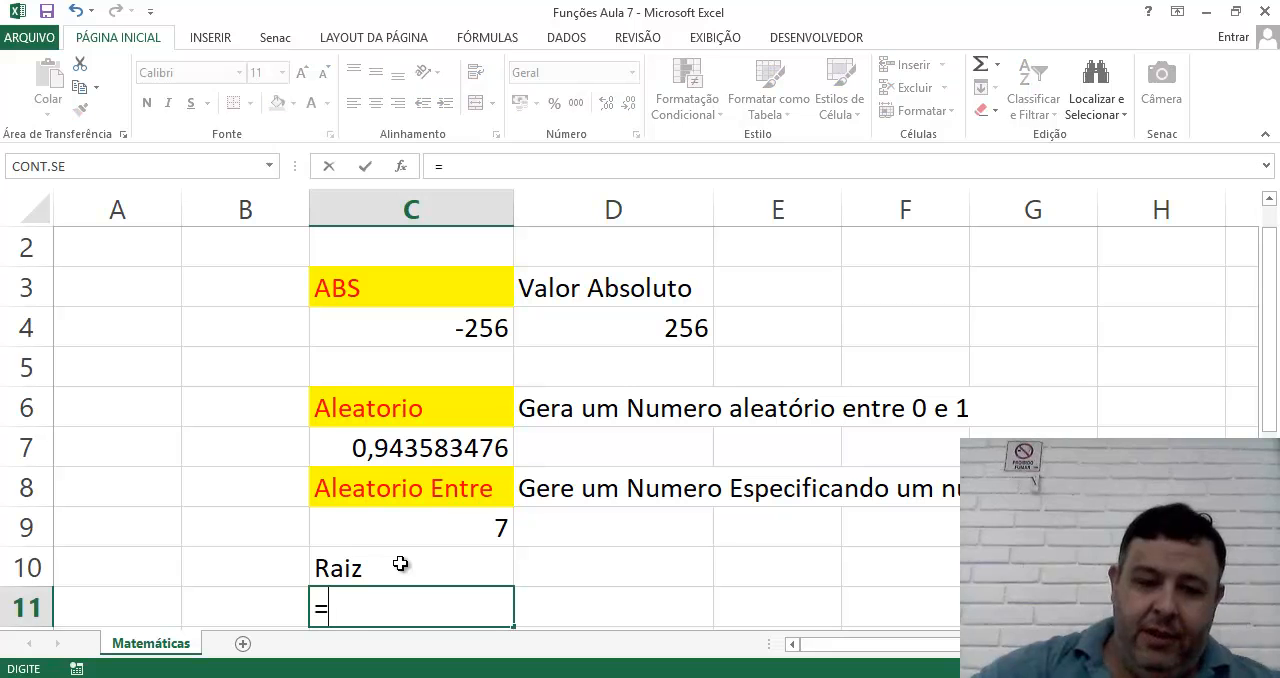
text(Raiz)
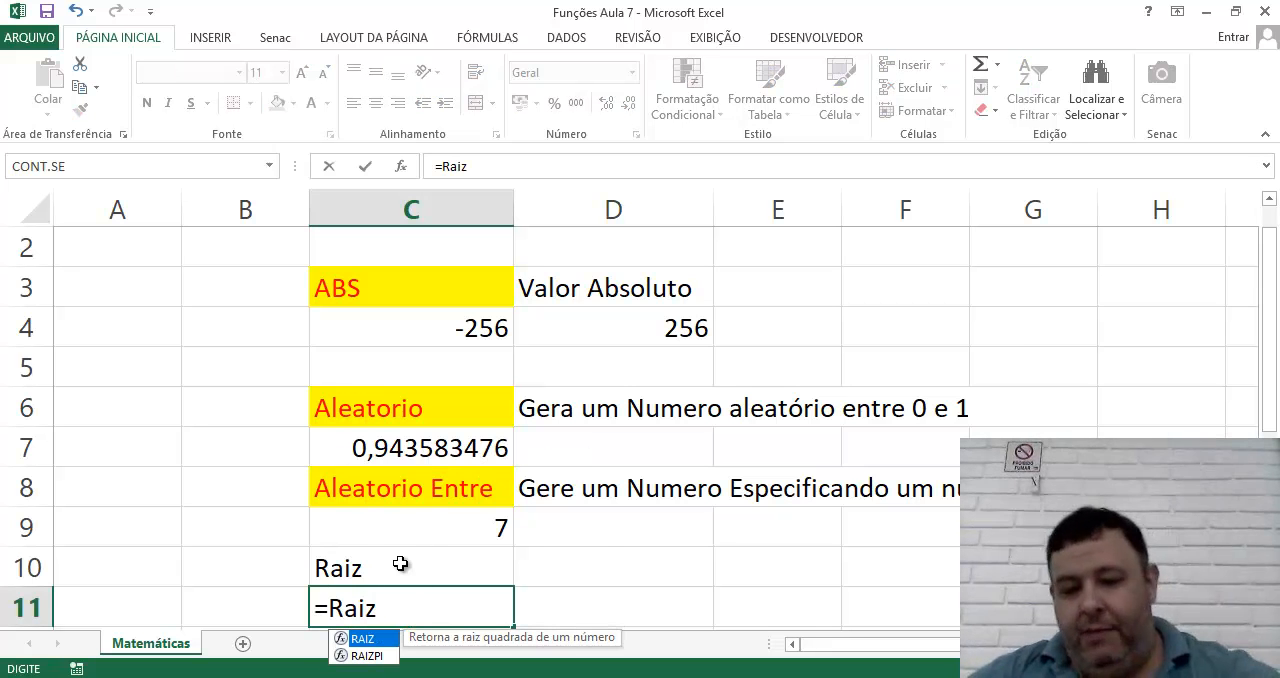
text(()
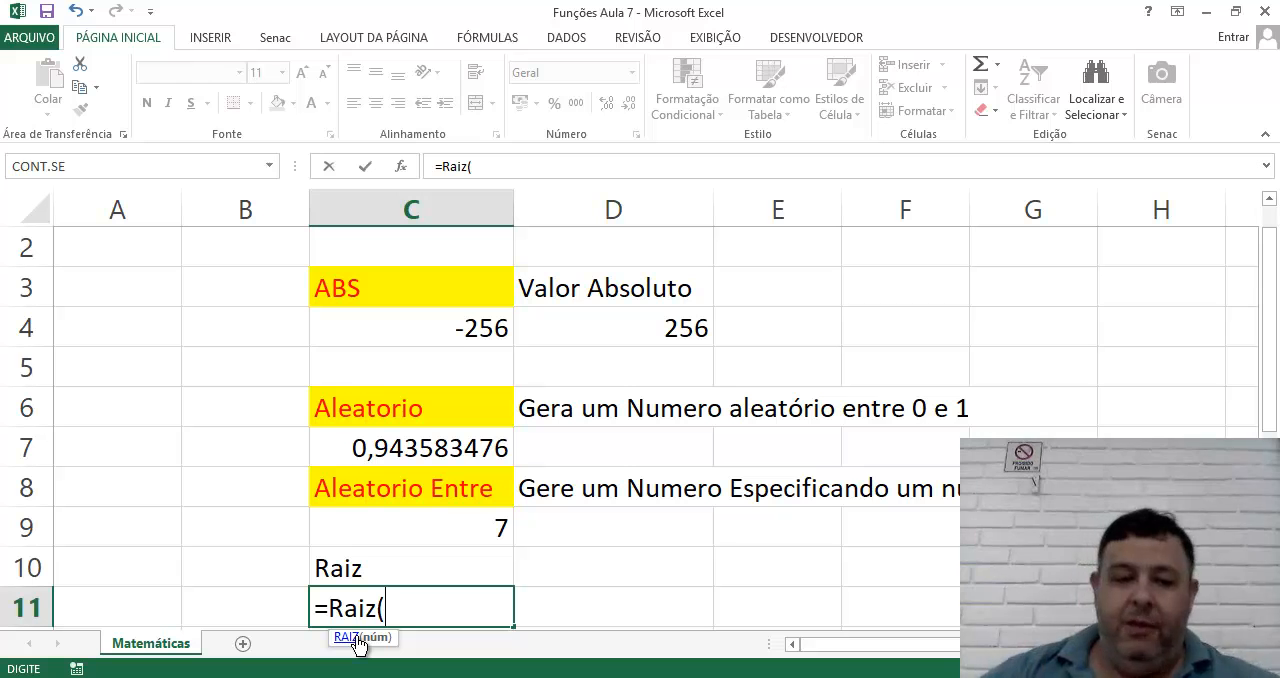
text(16))
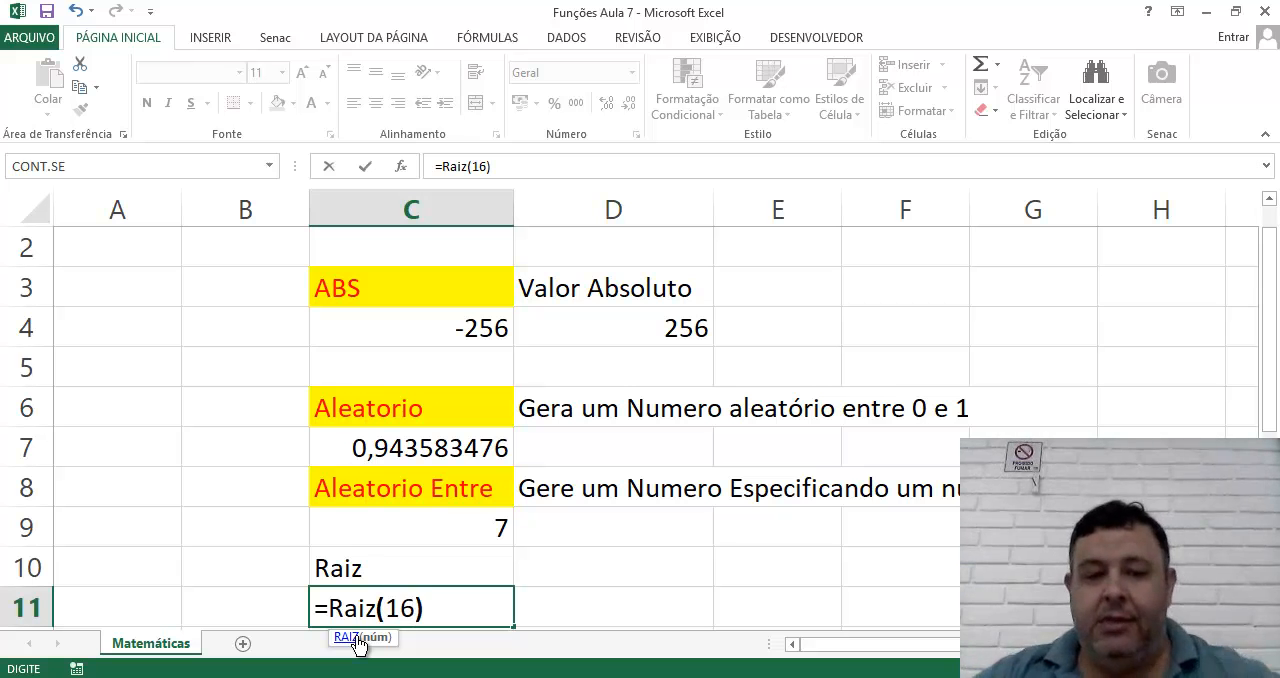
key(Return)
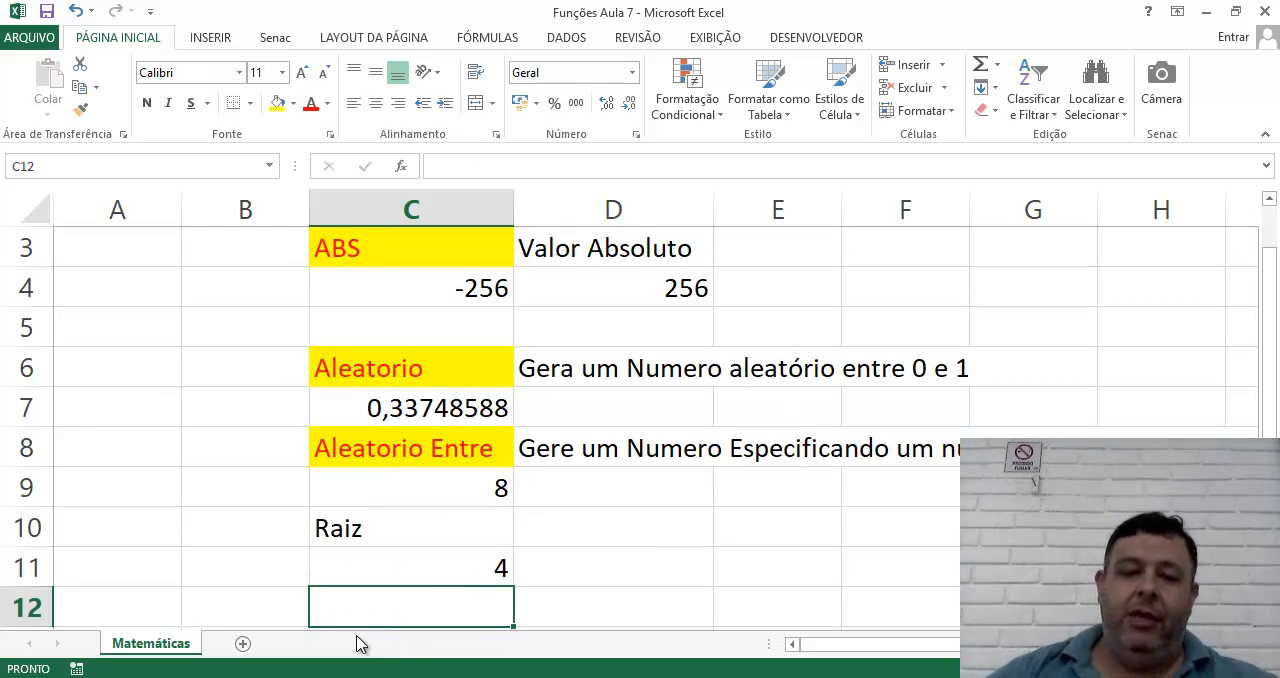
Enter the description "Retorna a Raiz Quadrada" in cell D10 beside the Raiz heading.
click(431, 572)
click(424, 536)
click(605, 540)
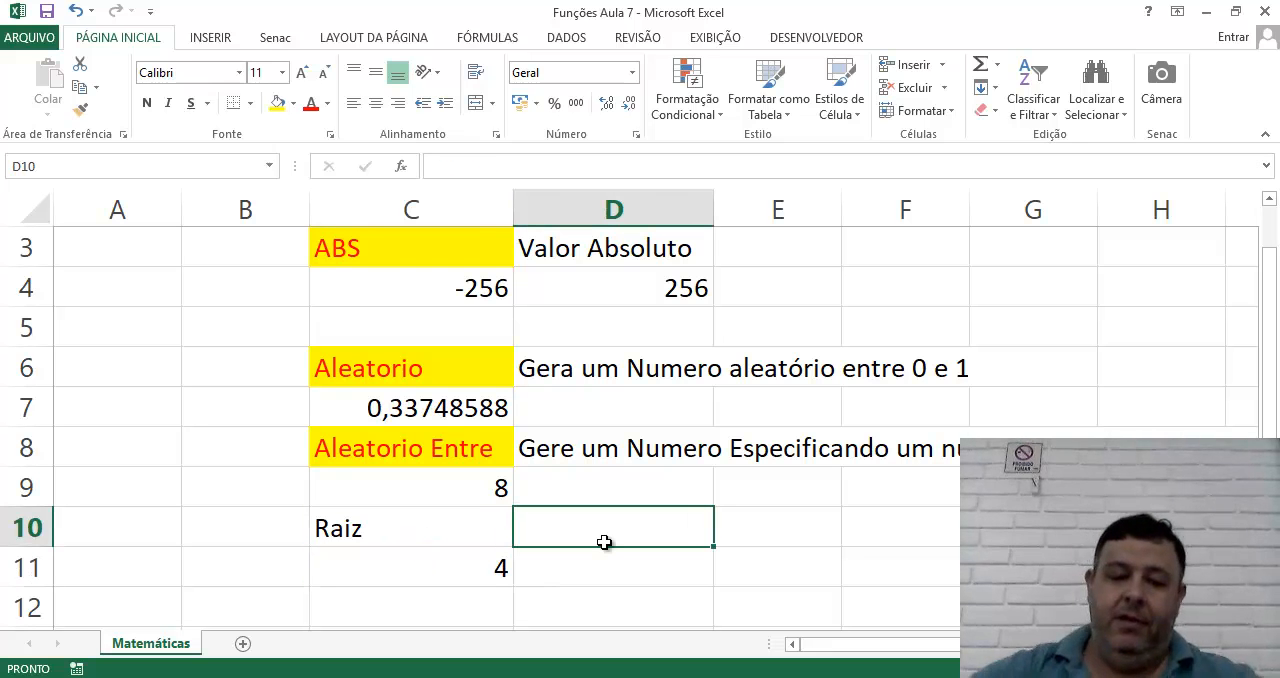
text(Devo)
key(BackSpace)
key(BackSpace)
key(BackSpace)
key(BackSpace)
text(Re)
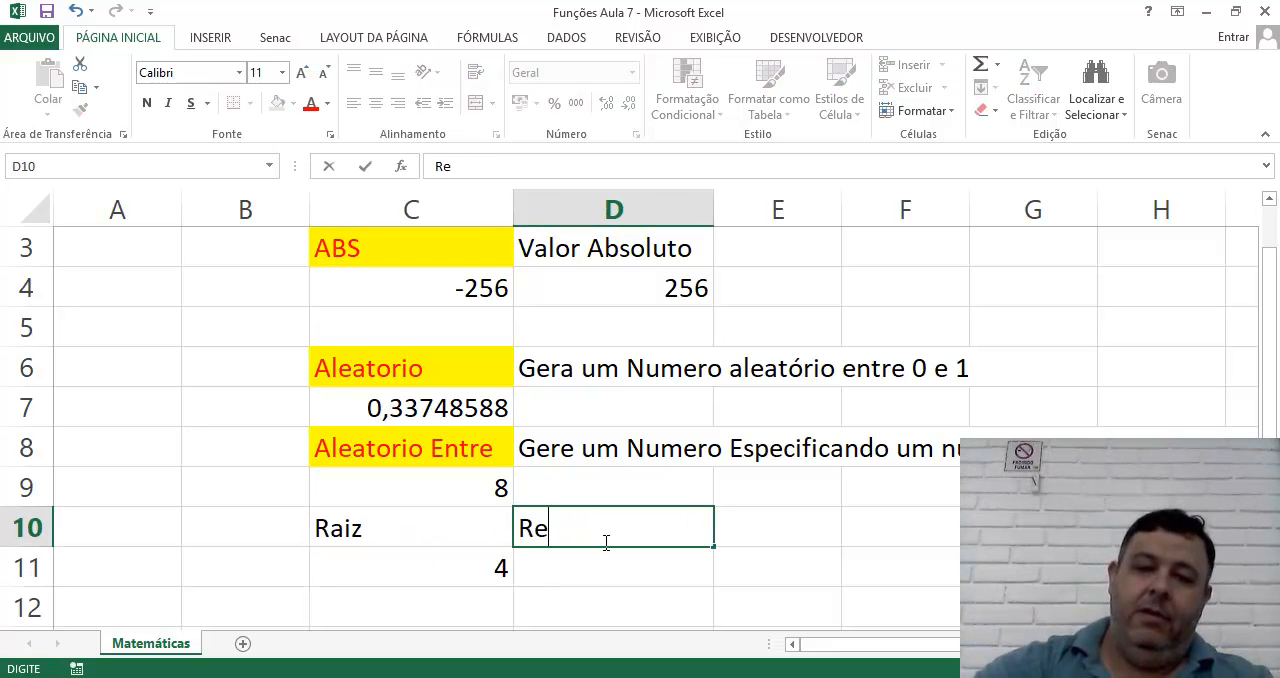
text(torna)
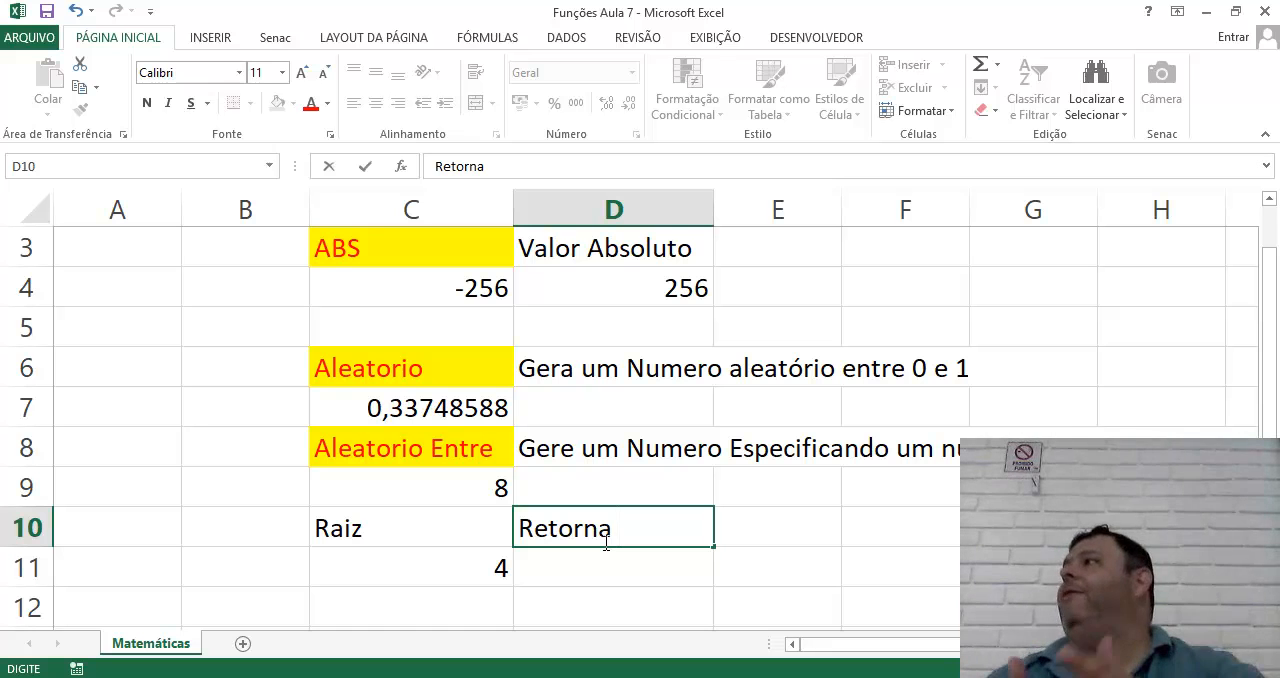
text(a )
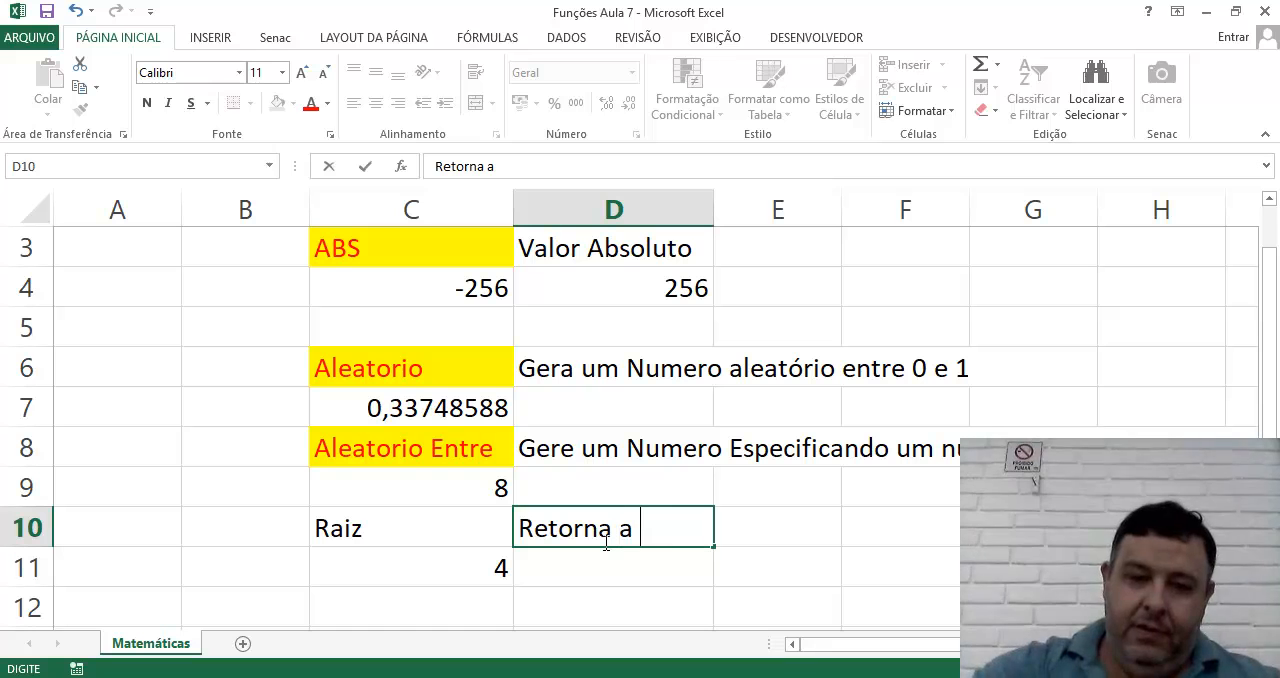
text(Raiz Quadrada)
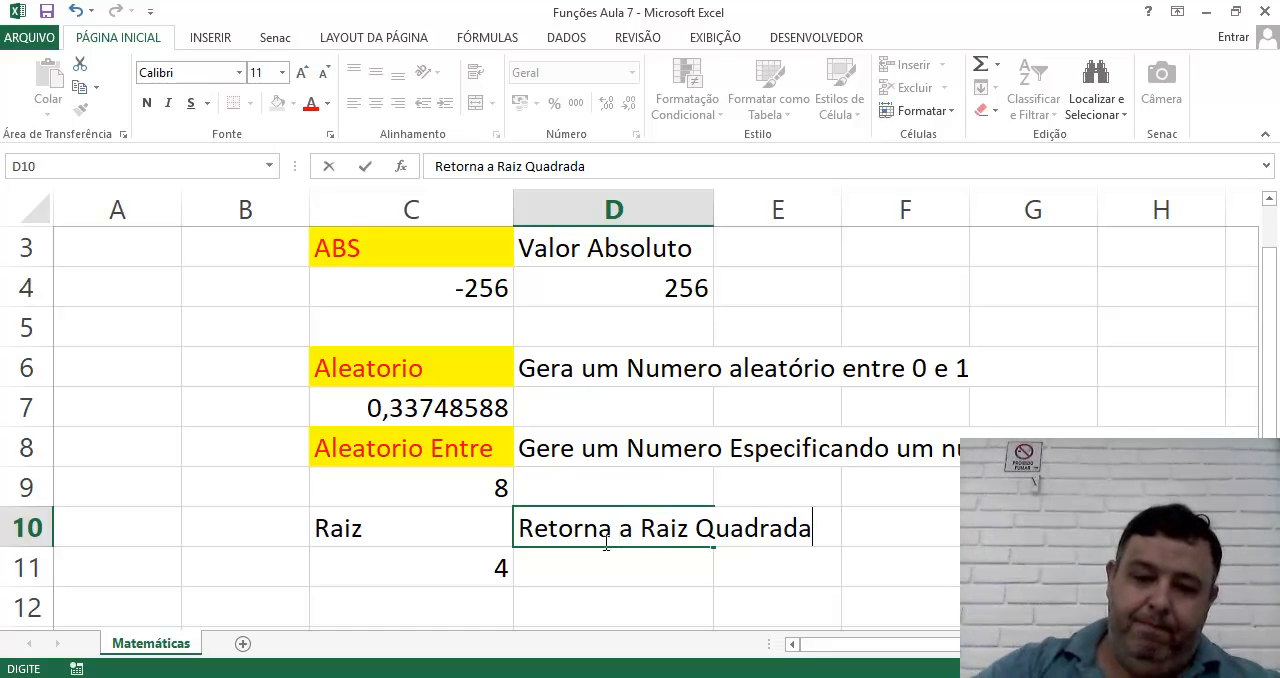
key(Return)
Enter the heading Potência in cell C12 below the square root result.
key(Left)
key(Left)
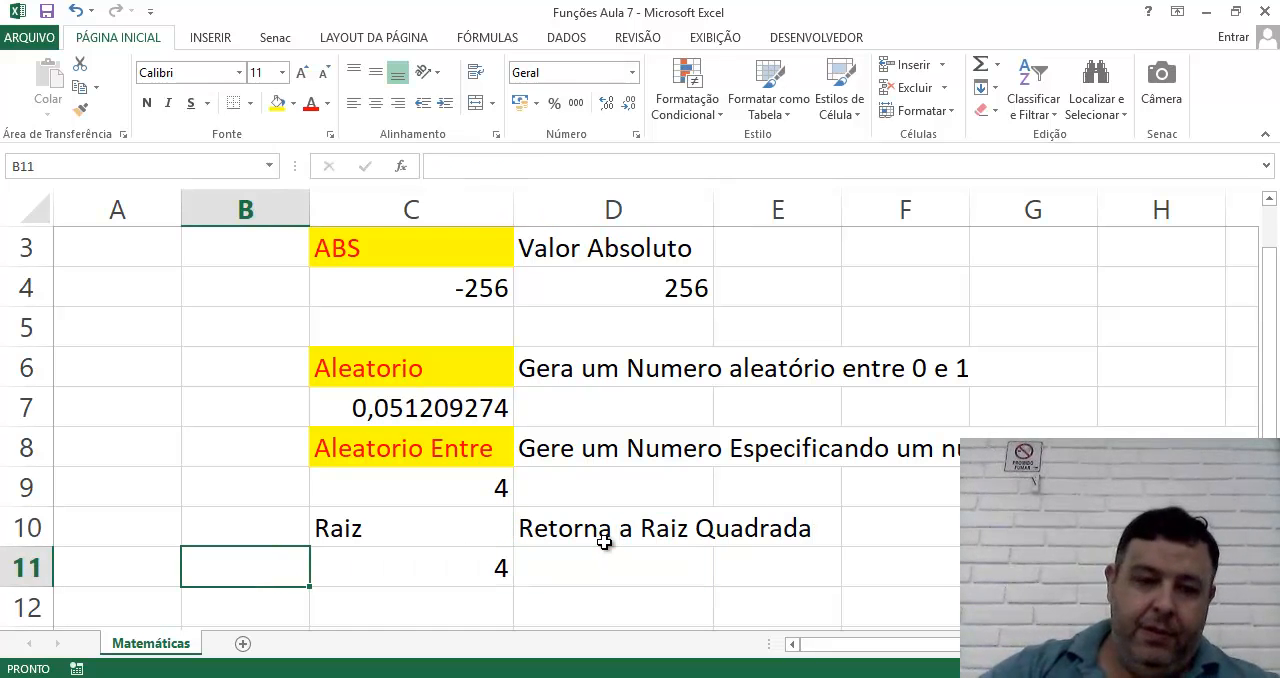
key(Down)
key(Right)
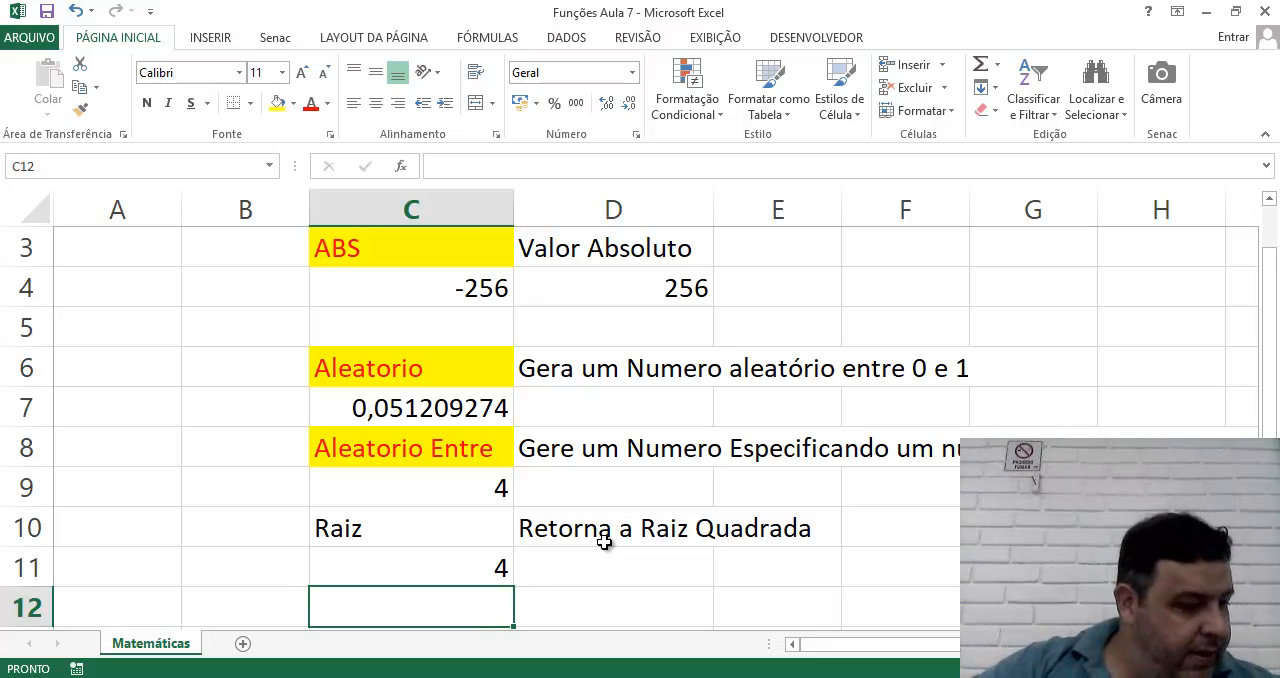
text(Potenc)
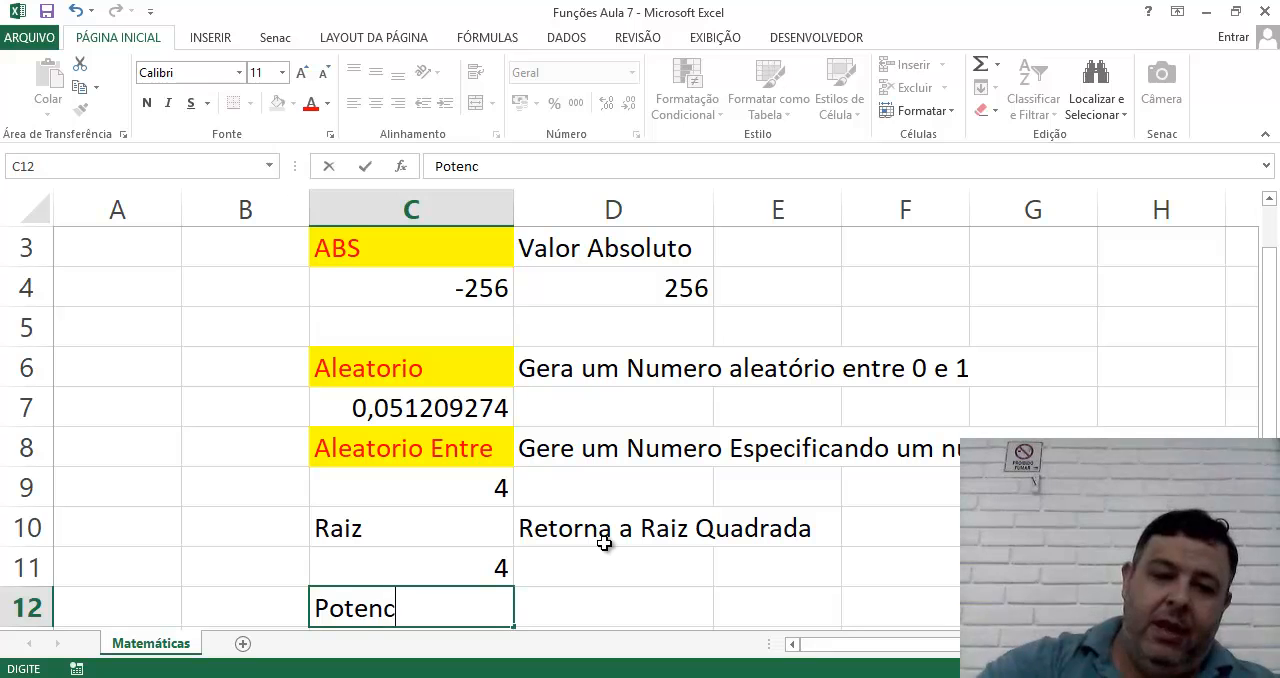
key(BackSpace)
key(BackSpace)
key(BackSpace)
text(ência)
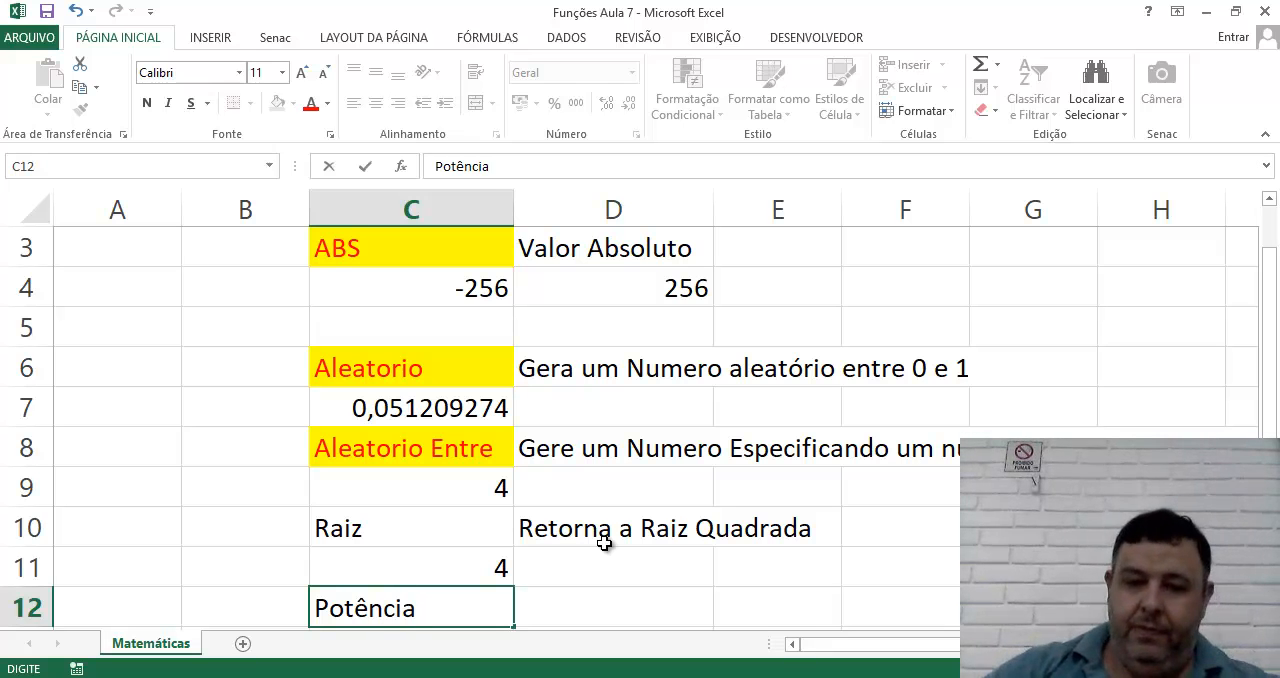
key(Tab)
key(Left)
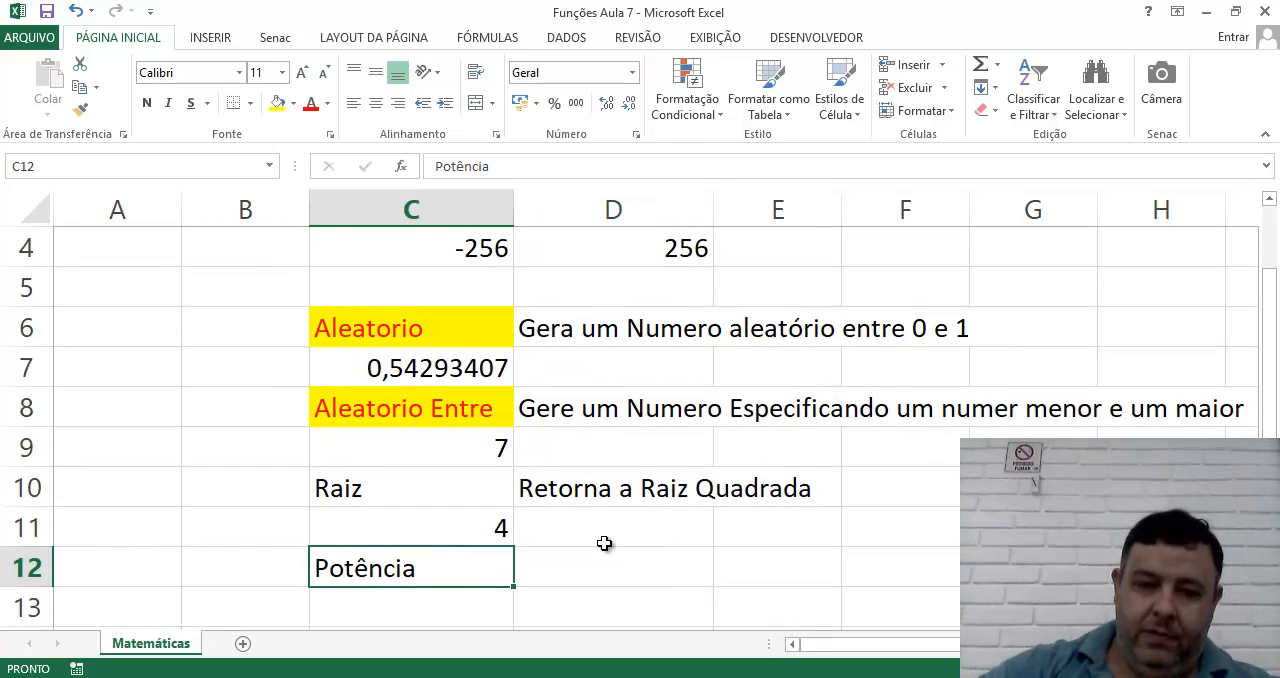
Enter the formula =POTÊNCIA(2;9) in cell C13 to raise 2 to the ninth power.
key(Down)
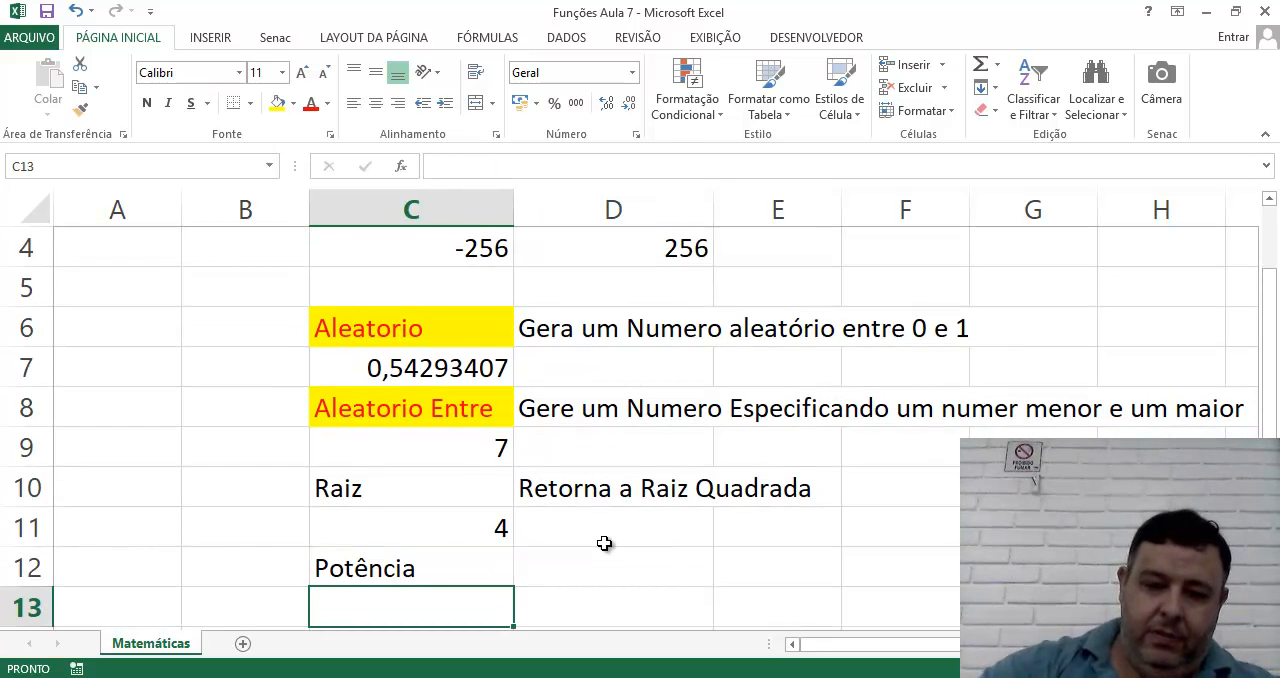
text(=Por)
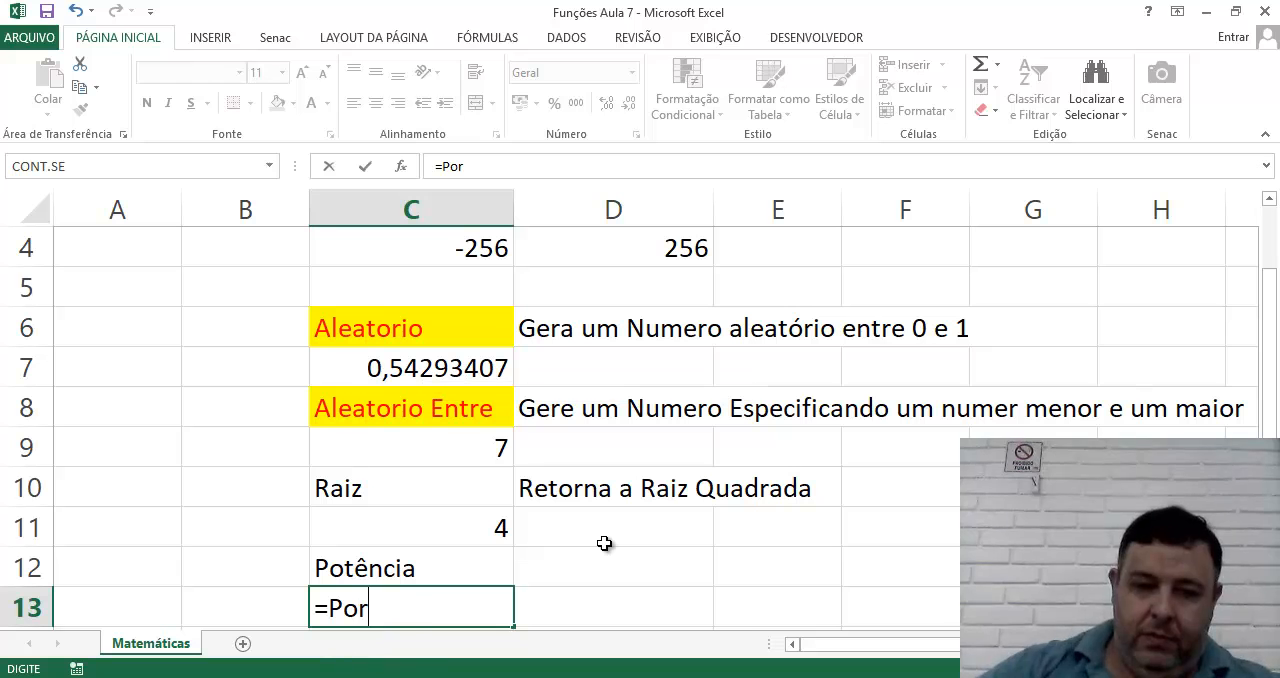
key(BackSpace)
text(t)
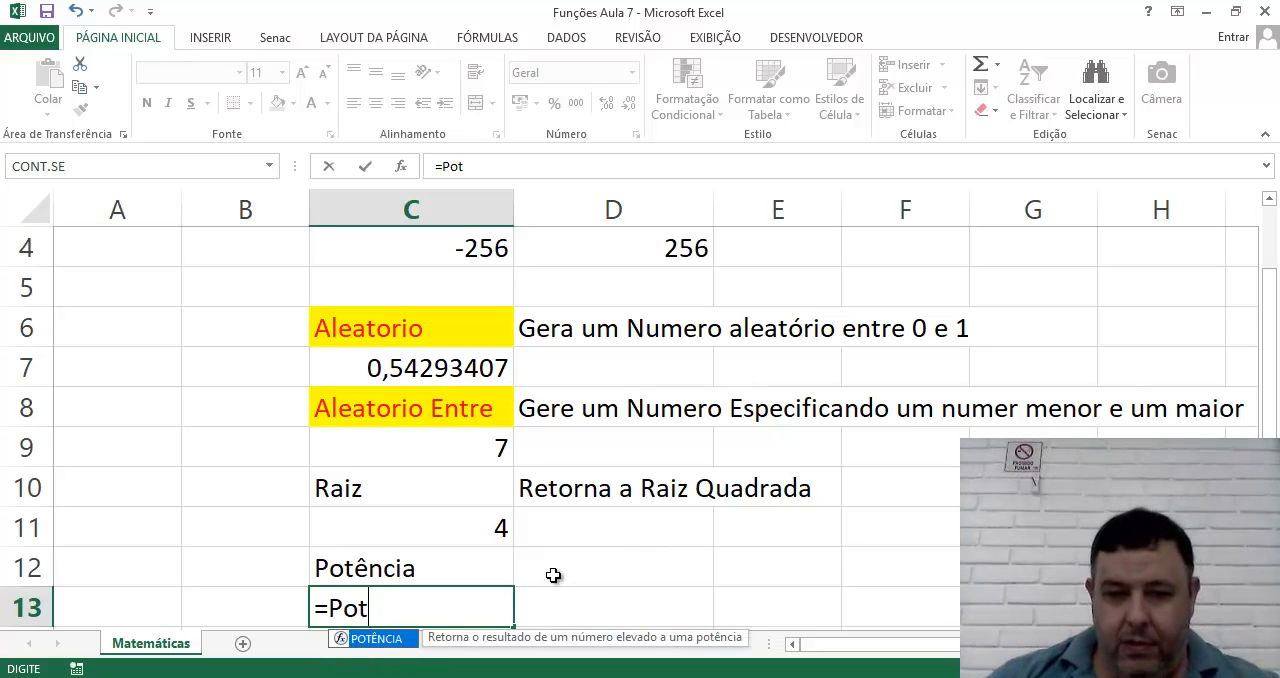
double_click(388, 640)
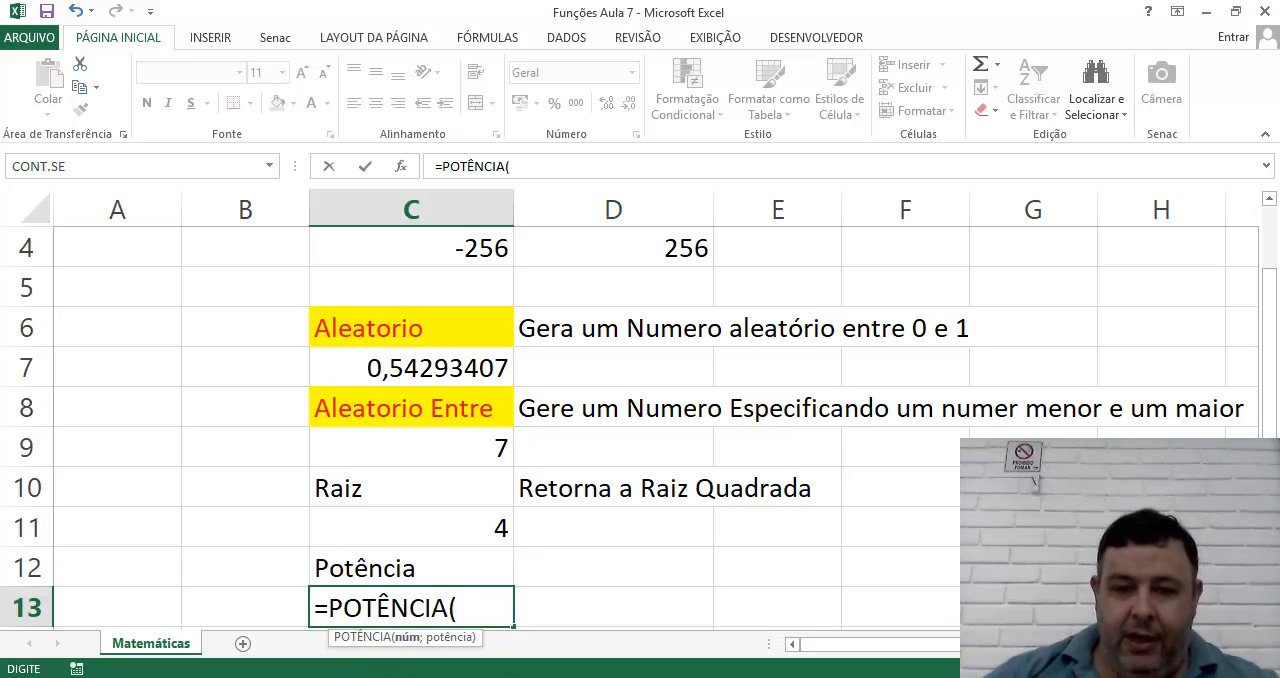
click(520, 677)
click(405, 325)
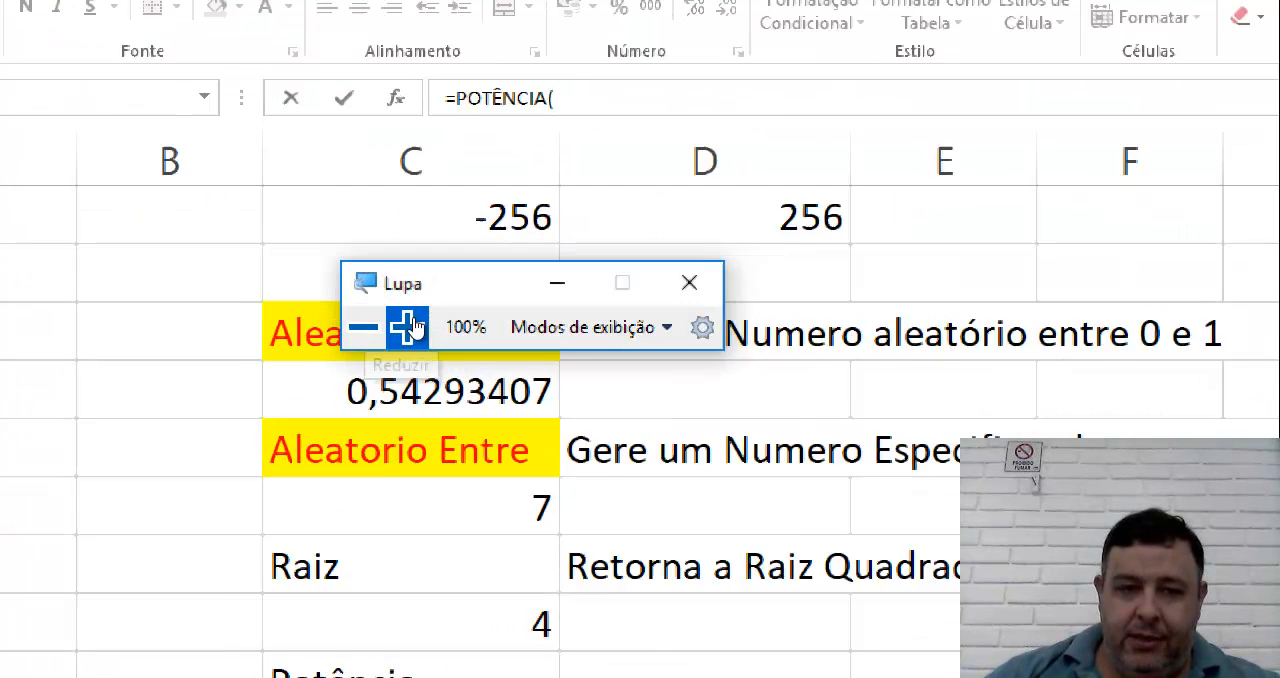
click(469, 612)
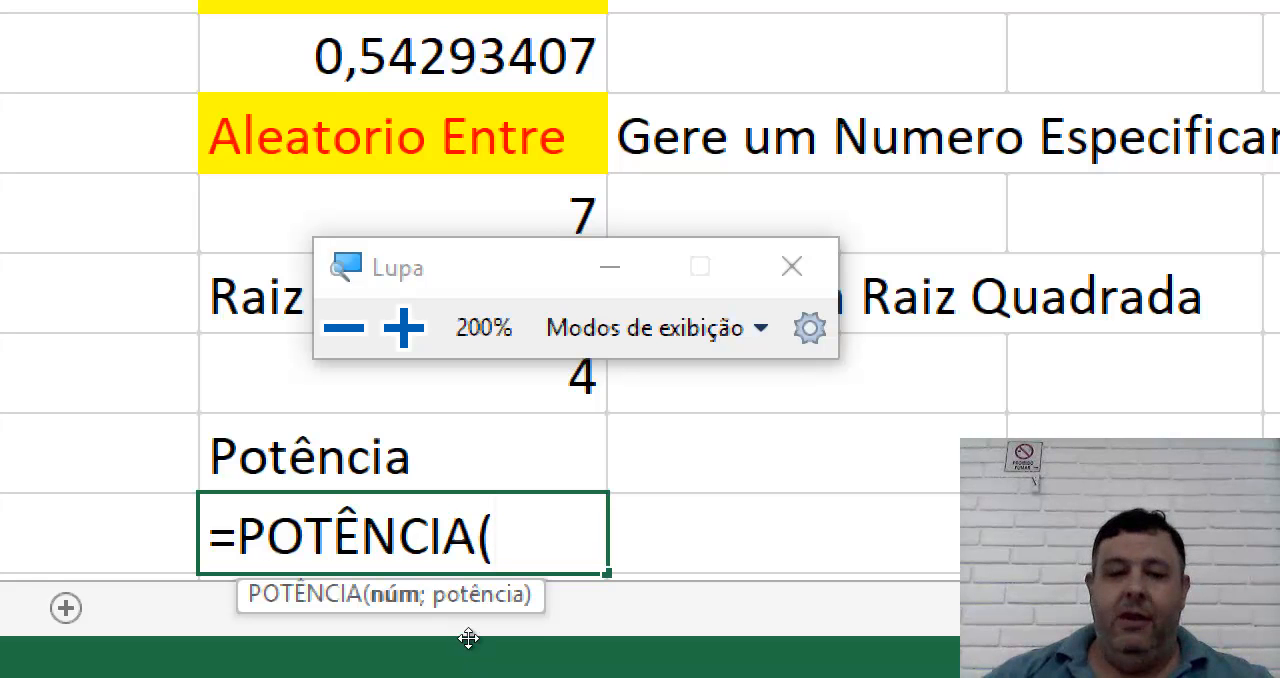
text(2;)
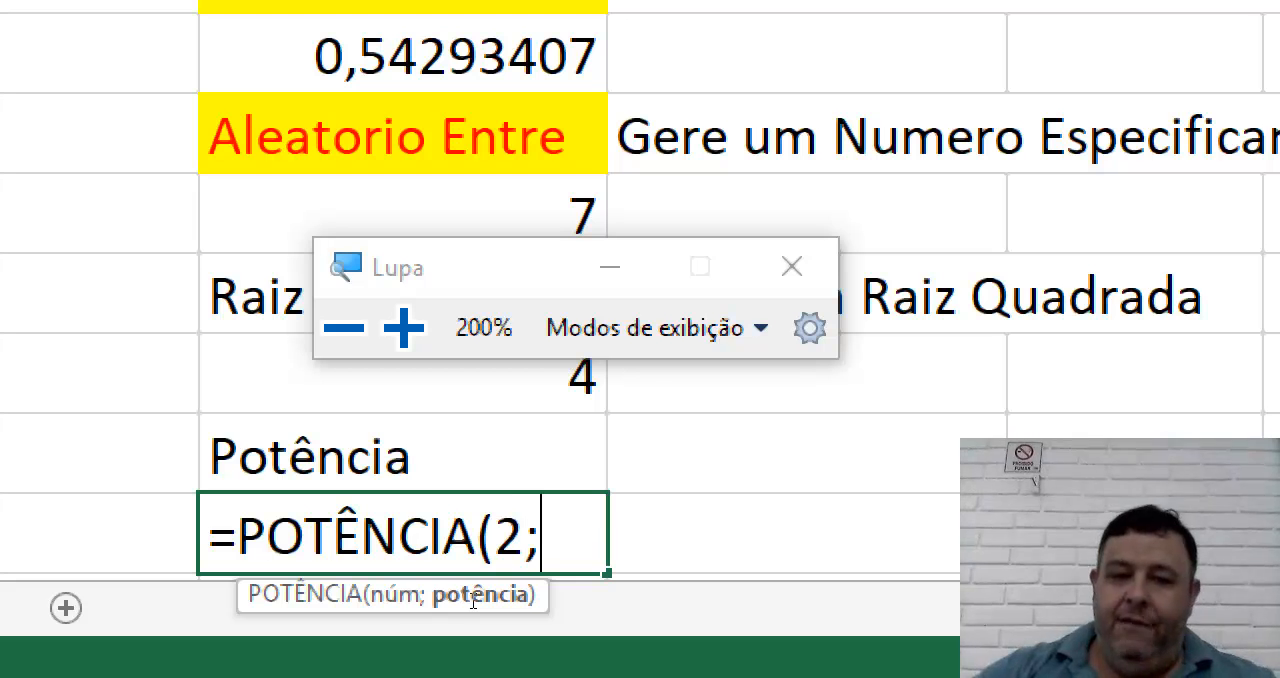
text(9)
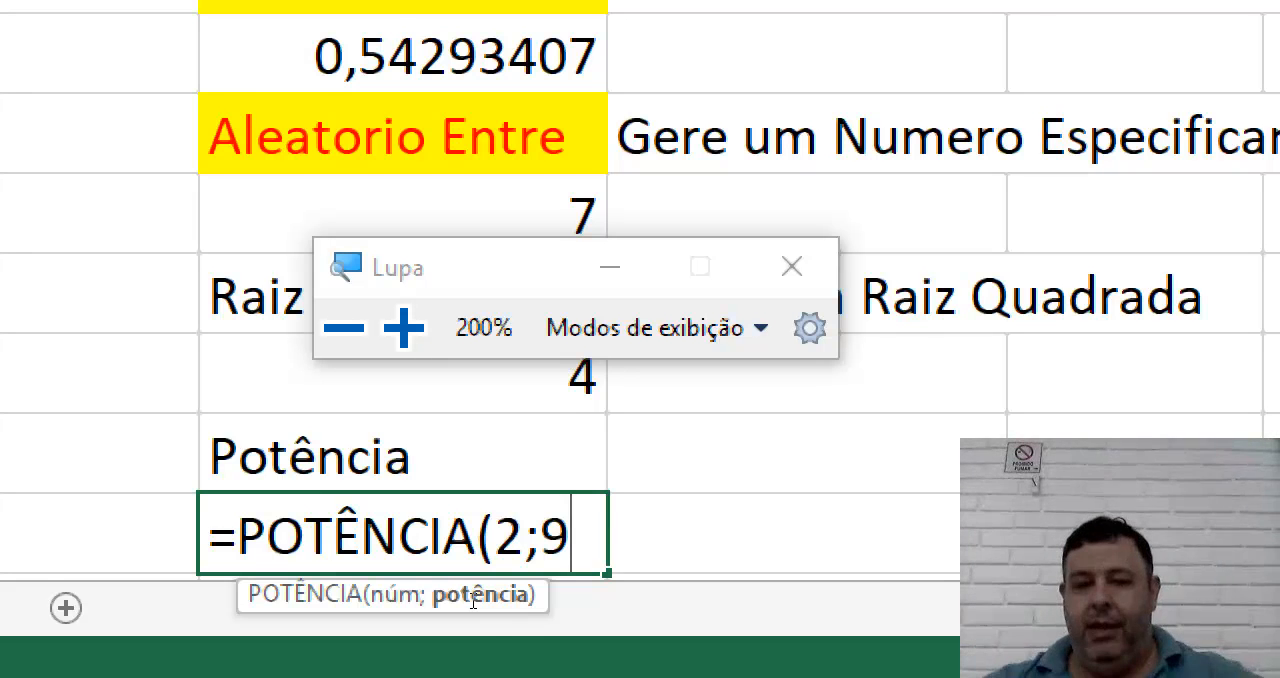
text())
key(Return)
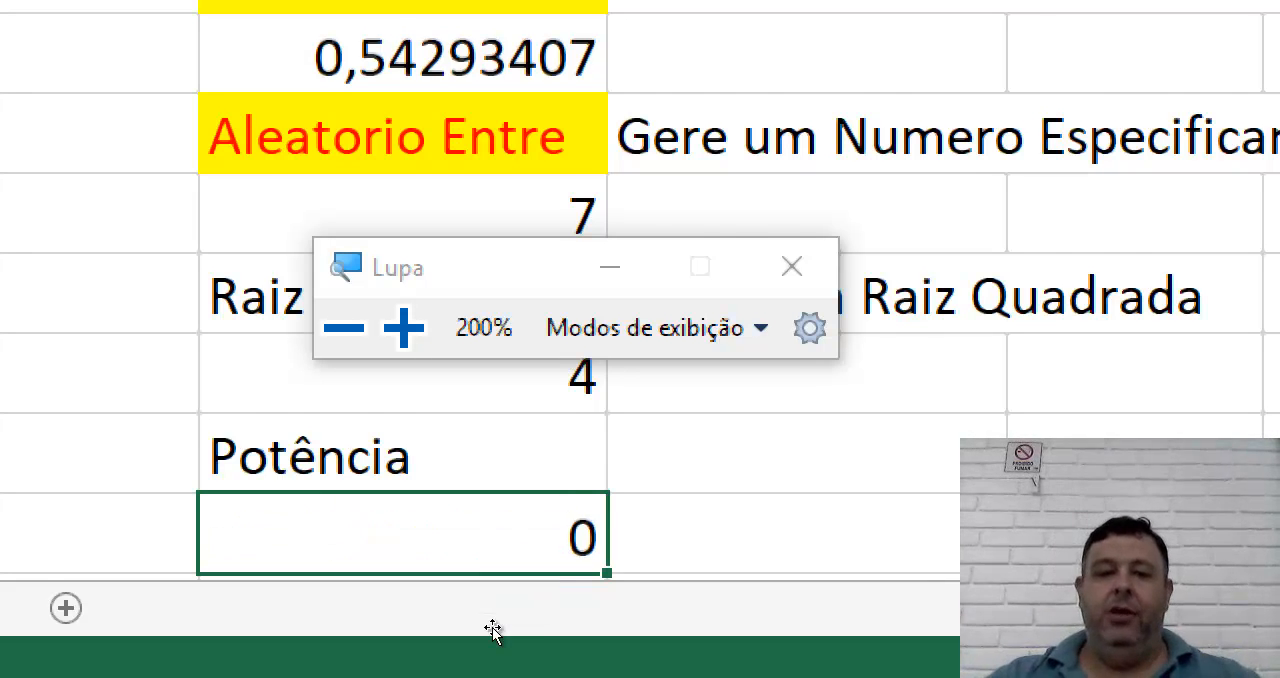
key(Up)
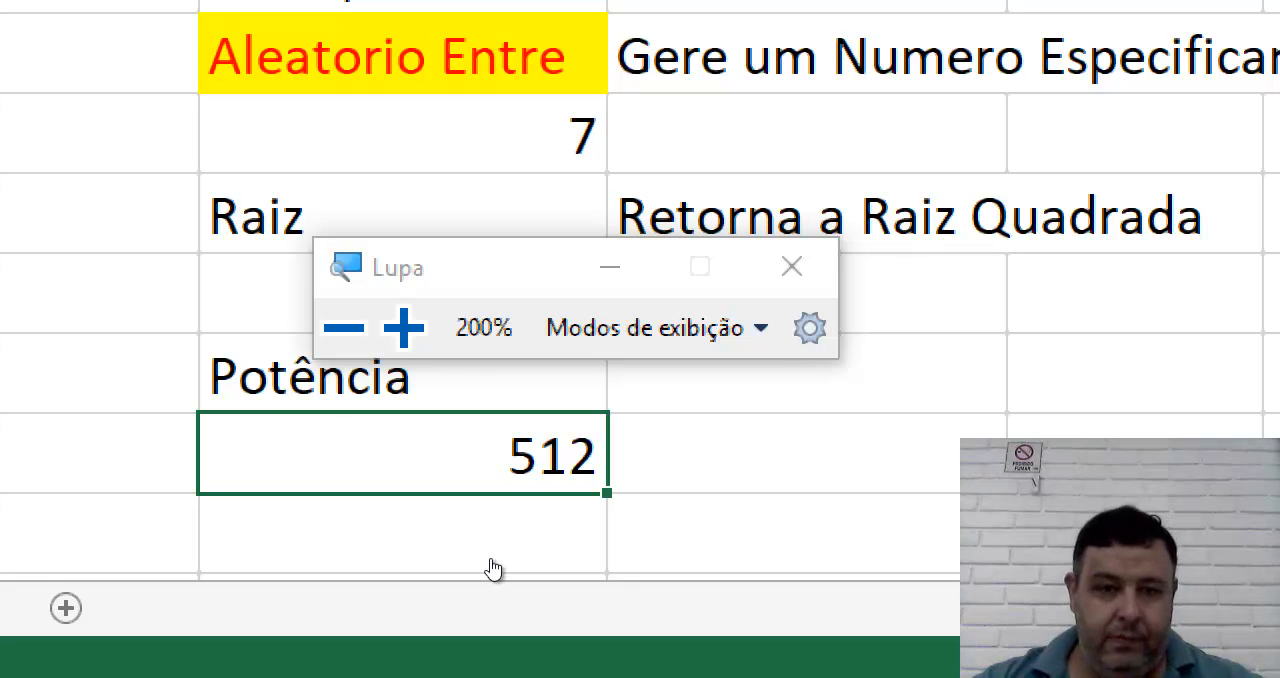
Reset the screen magnifier to 100% and move its window away from the square root result.
key(super+minus)
key(super+minus)
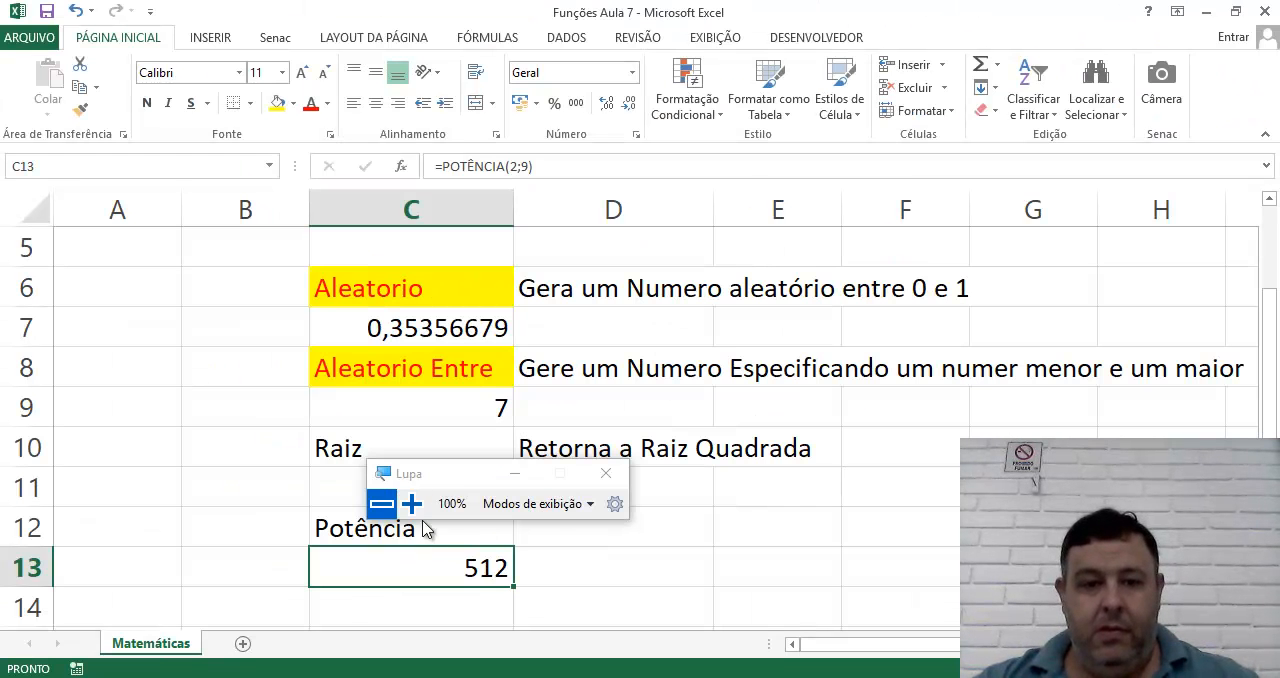
drag(495, 470, 805, 481)
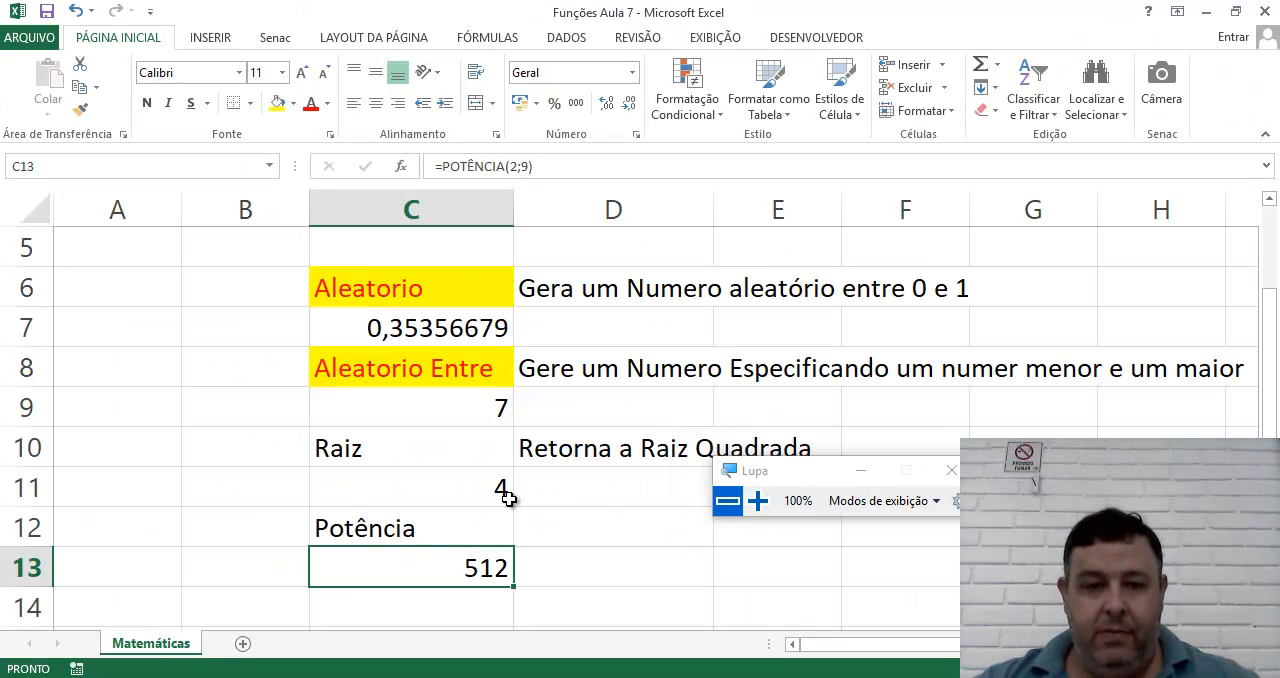
Inspect the square root formula in cell C11 and leave the cell without keeping any edit.
click(463, 497)
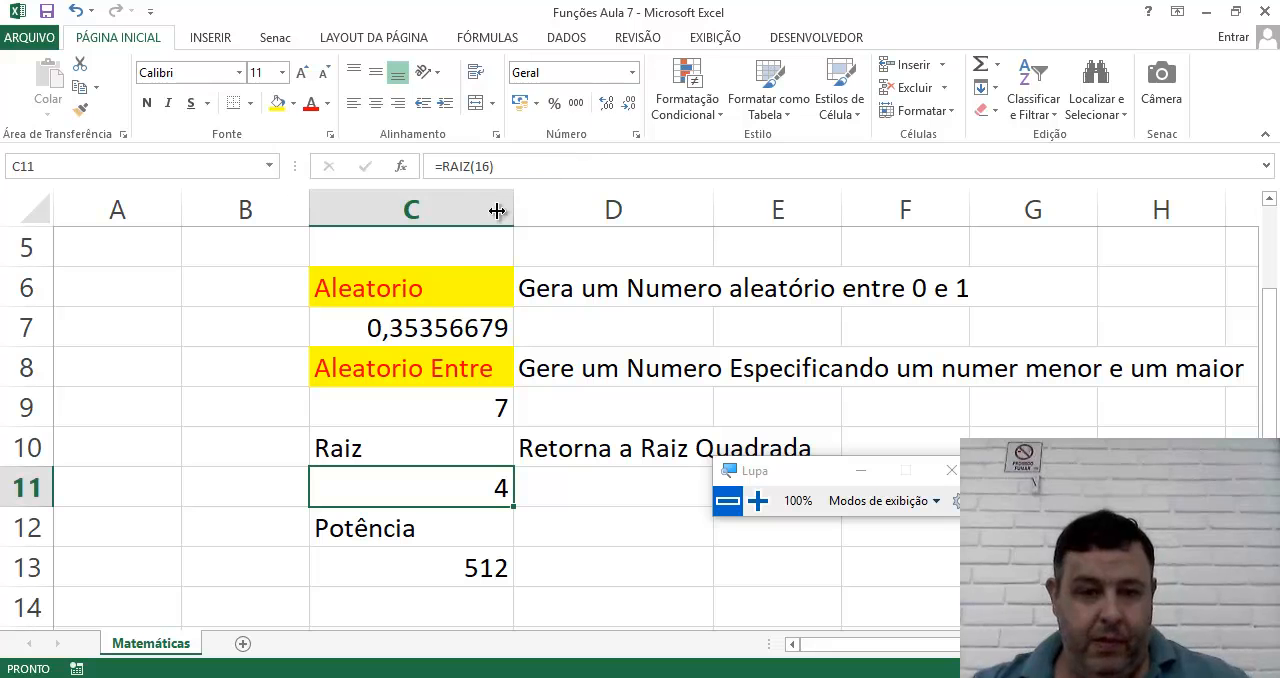
double_click(316, 489)
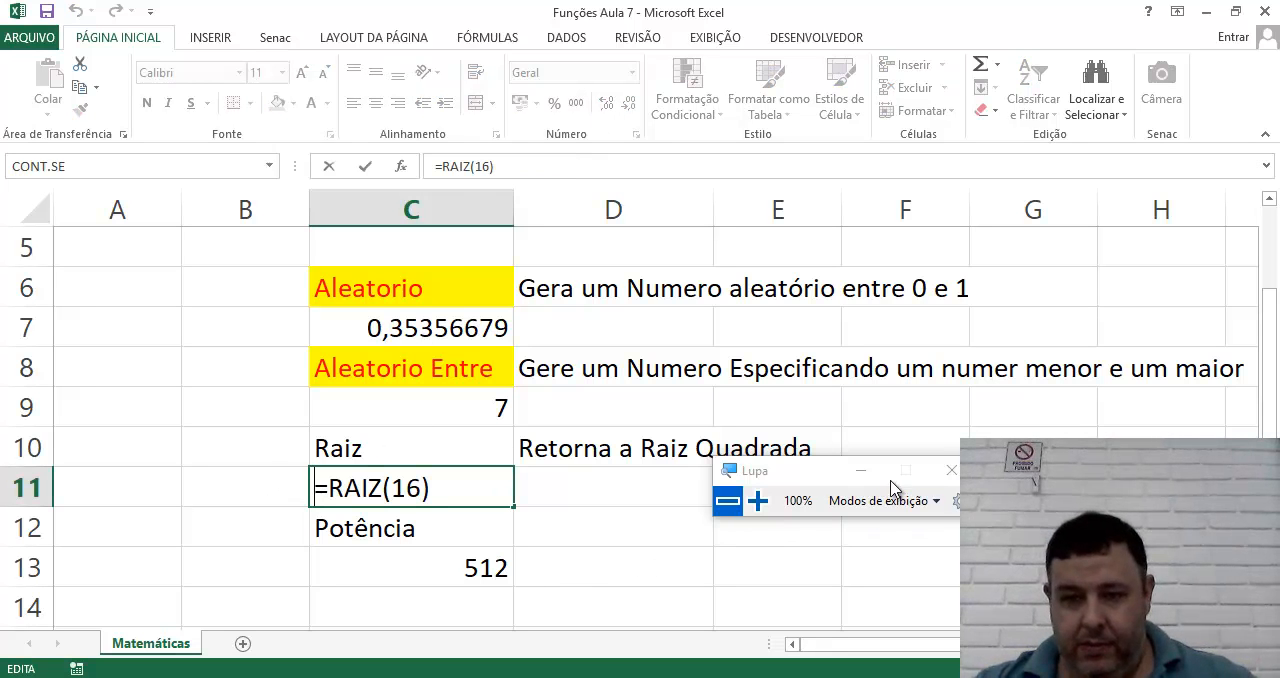
click(651, 538)
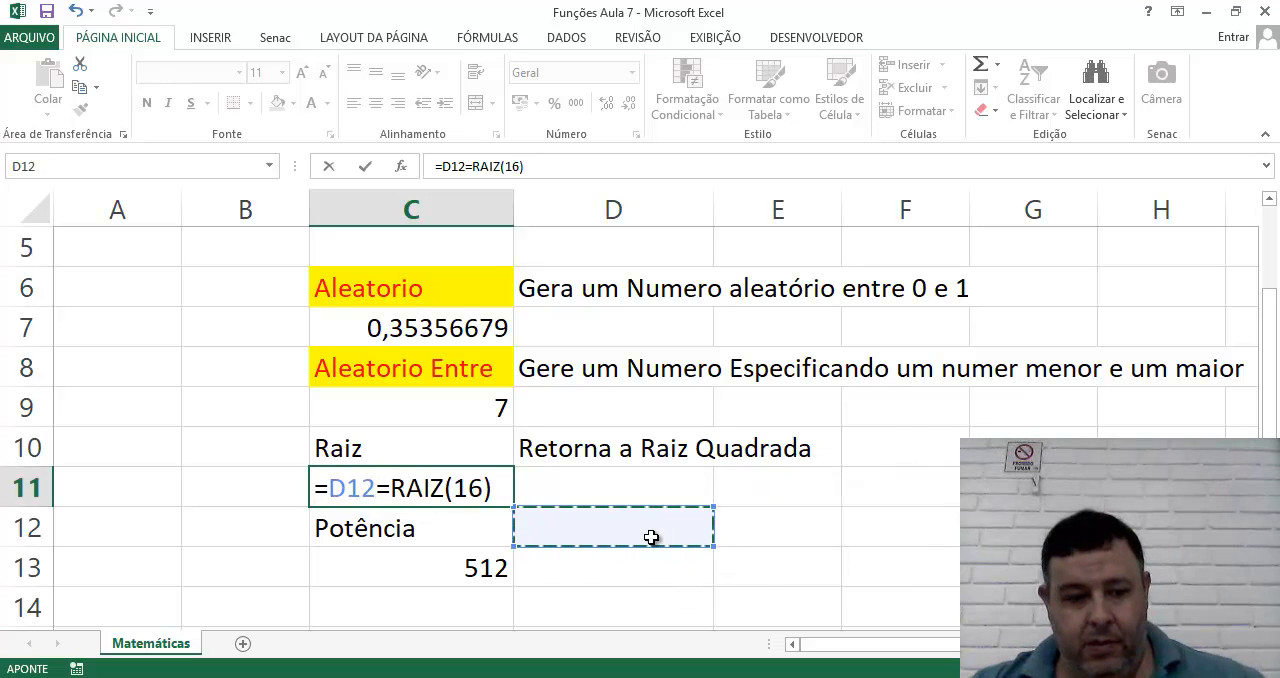
key(Escape)
Fill the heading cells Raiz (C10) and Potência (C12) with yellow.
click(351, 450)
drag(351, 450, 763, 450)
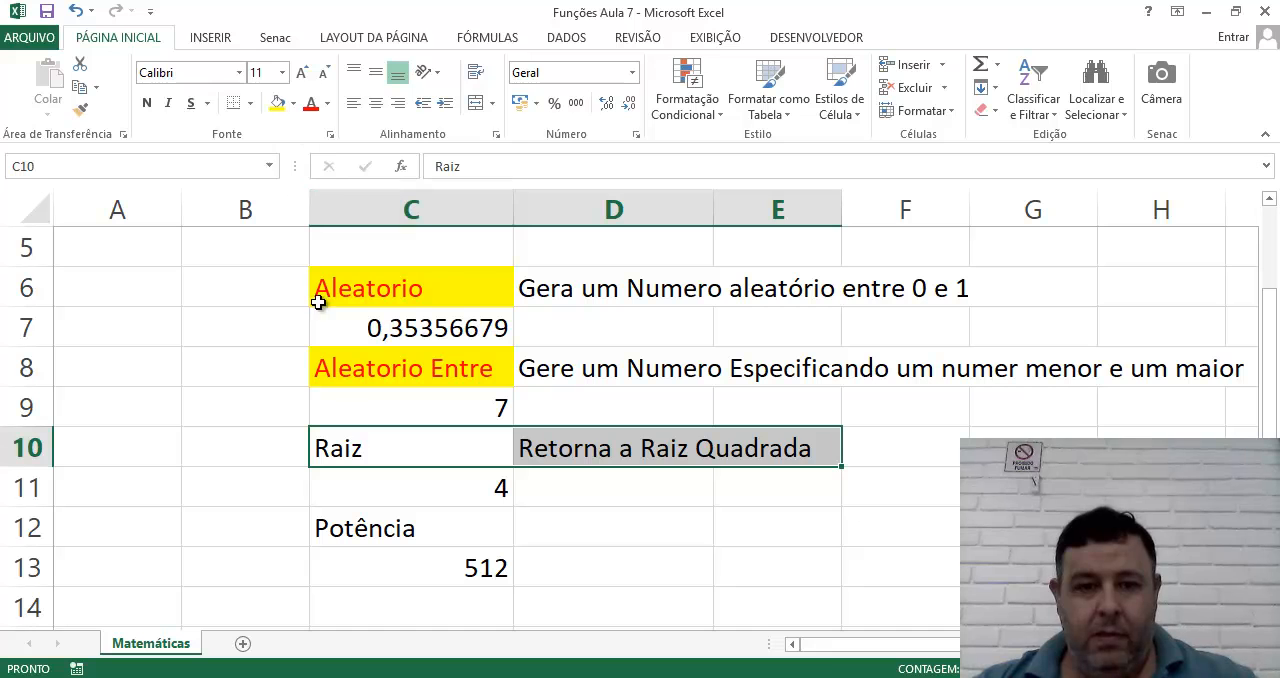
click(396, 457)
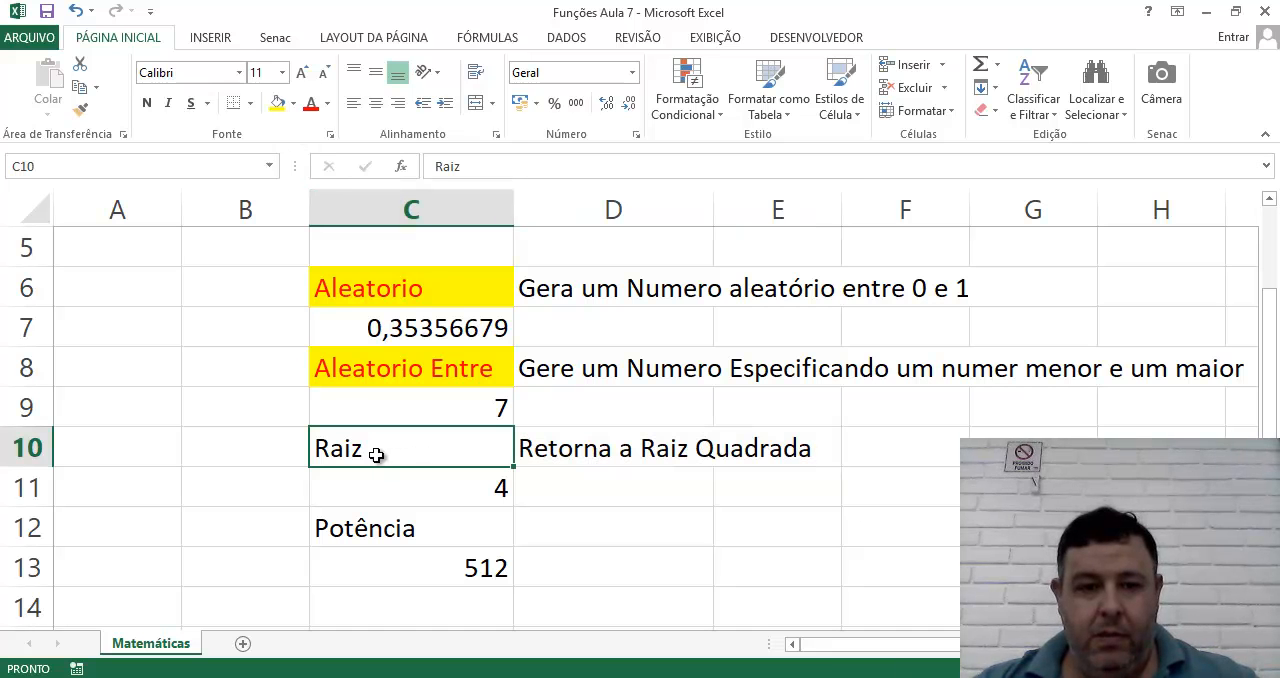
click(277, 103)
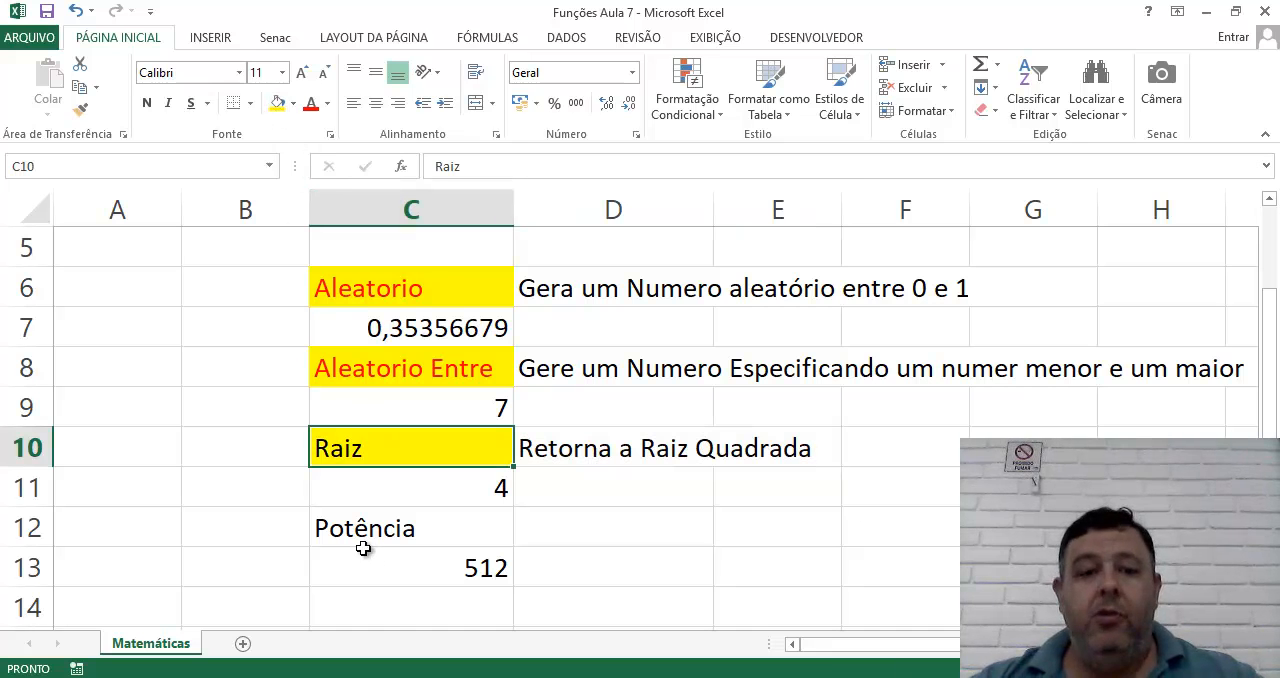
click(363, 545)
click(277, 103)
click(626, 544)
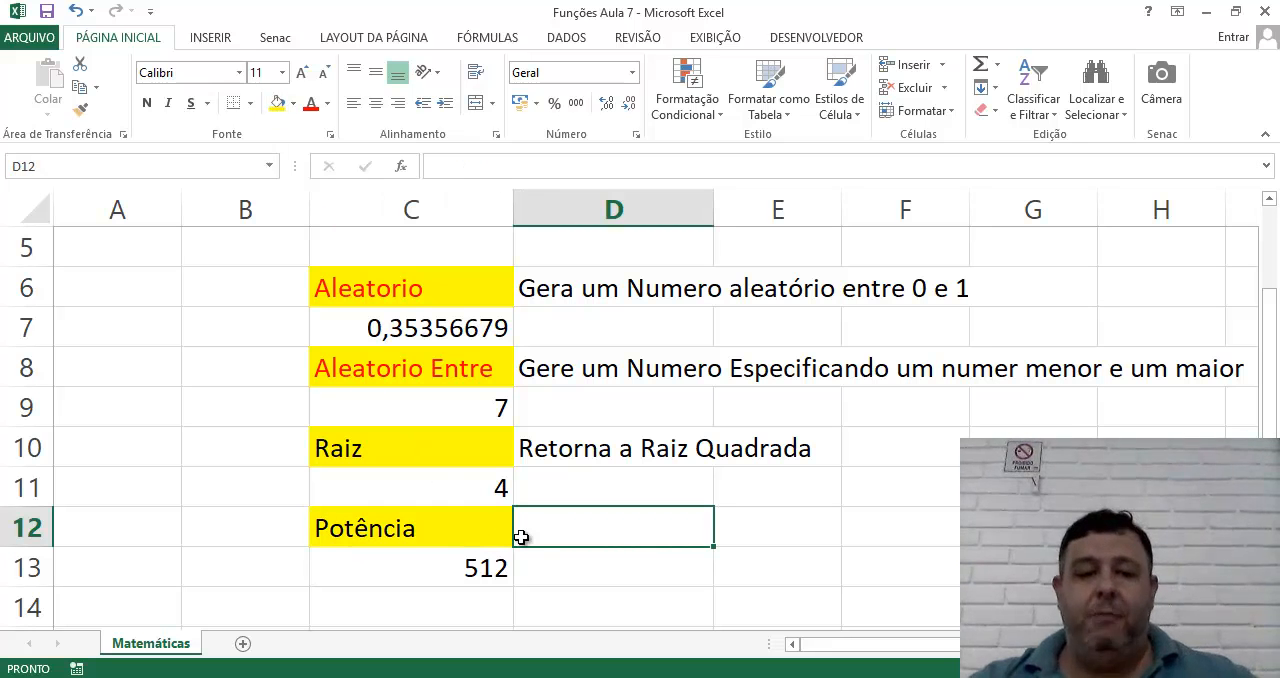
Set the font colour of the Raiz and Potência headings in C10 and C12 to red.
click(366, 452)
ctrl+click(356, 532)
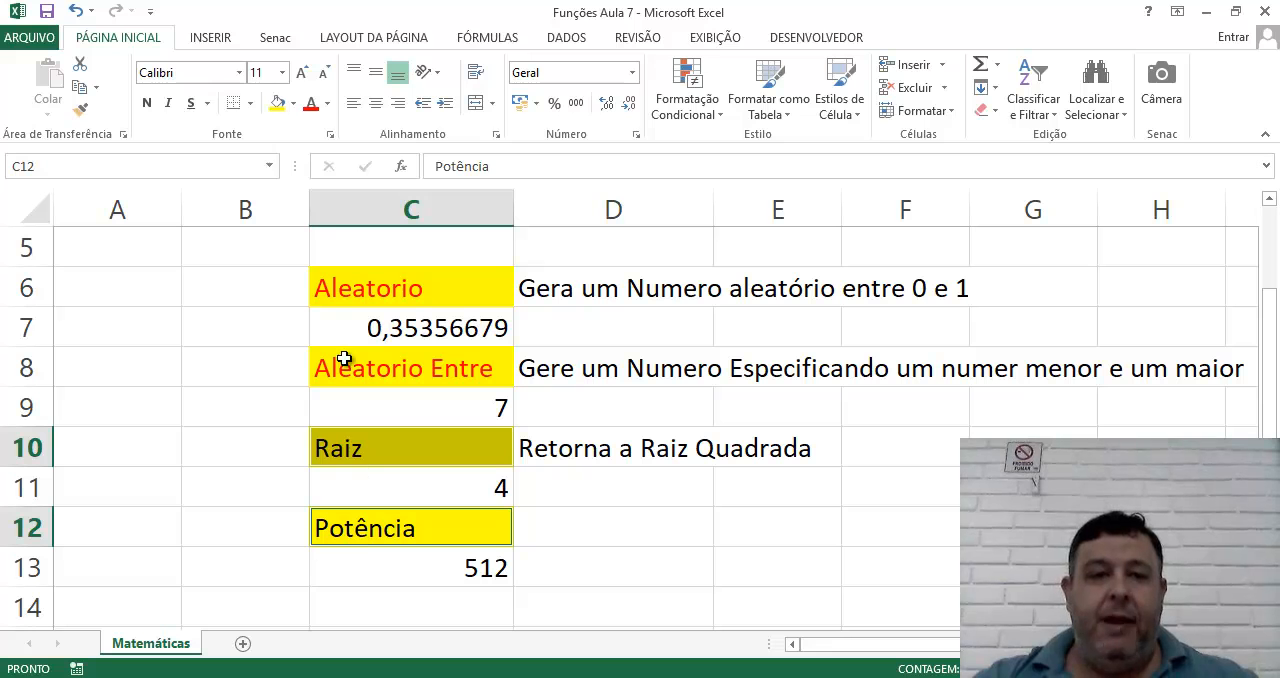
click(310, 103)
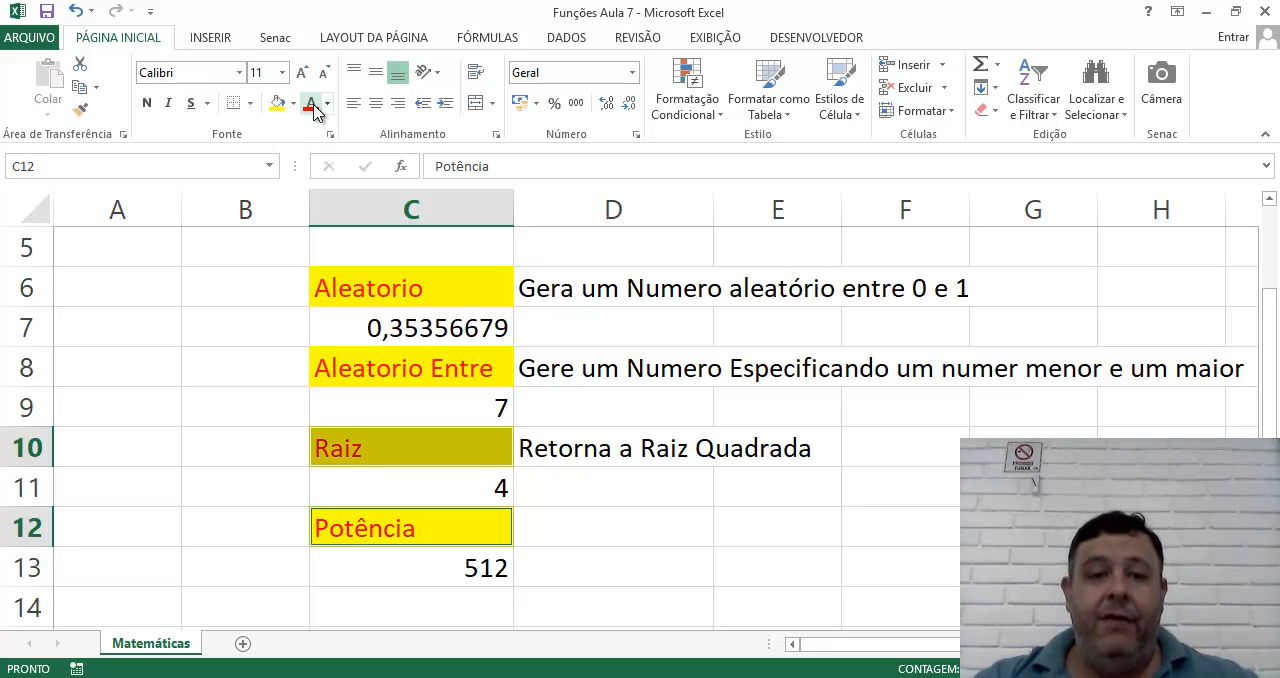
click(677, 527)
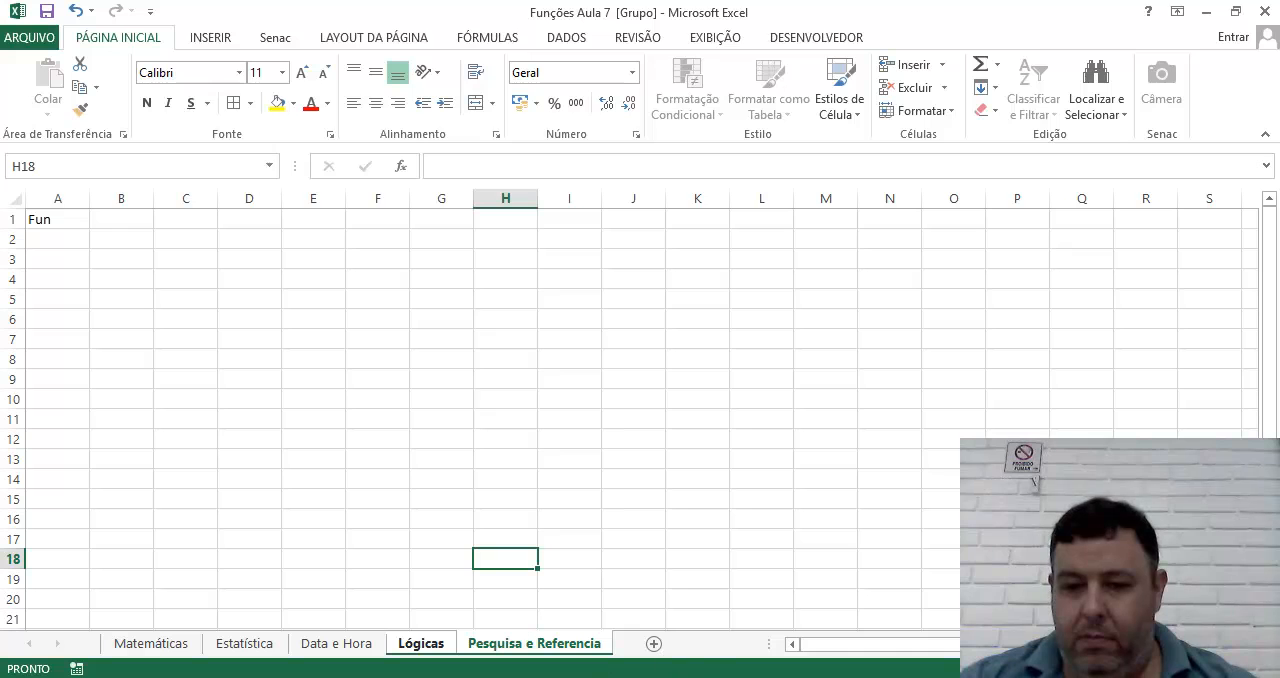
key(F9)
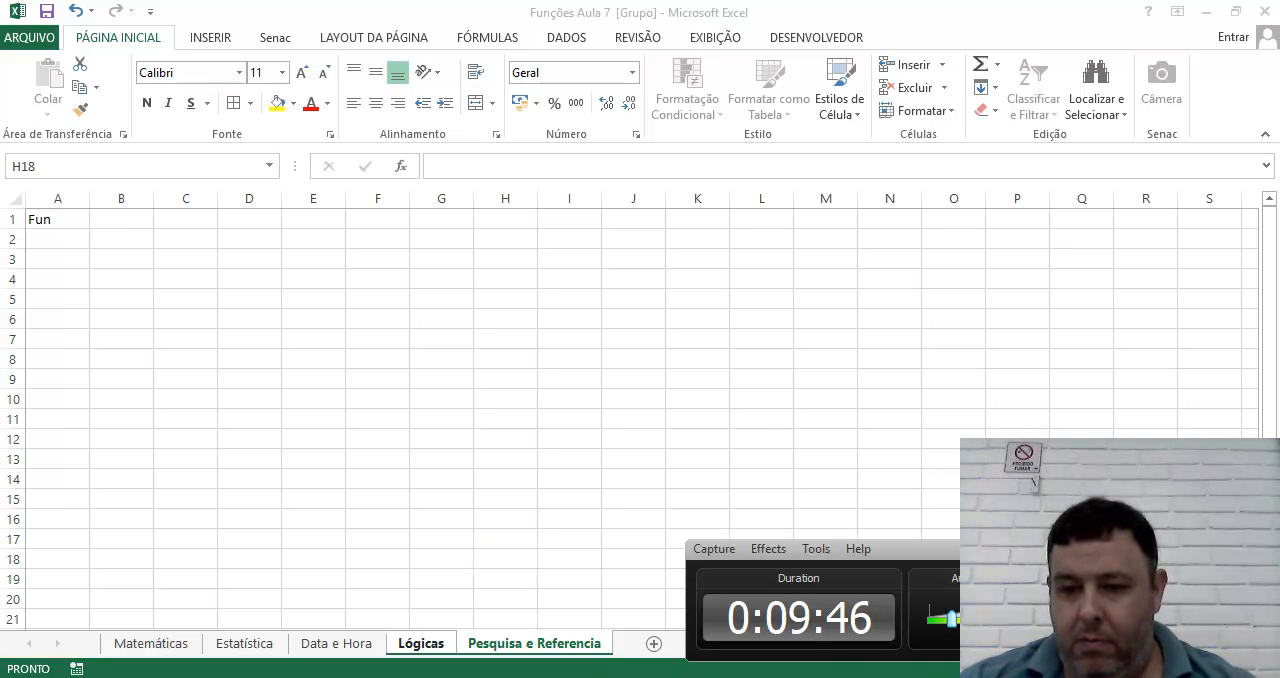
key(F9)
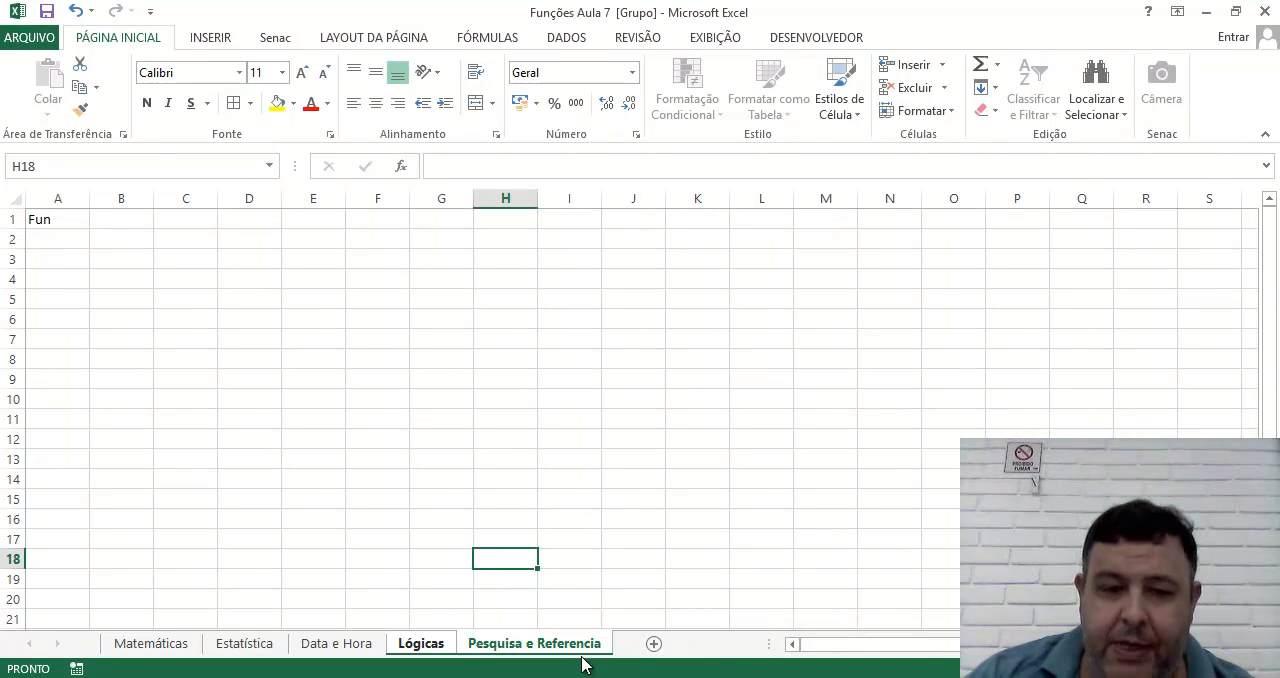
Clear the stray text "Fun" from cell A1 on the grouped Lógicas and Pesquisa e Referencia sheets.
click(622, 464)
click(48, 216)
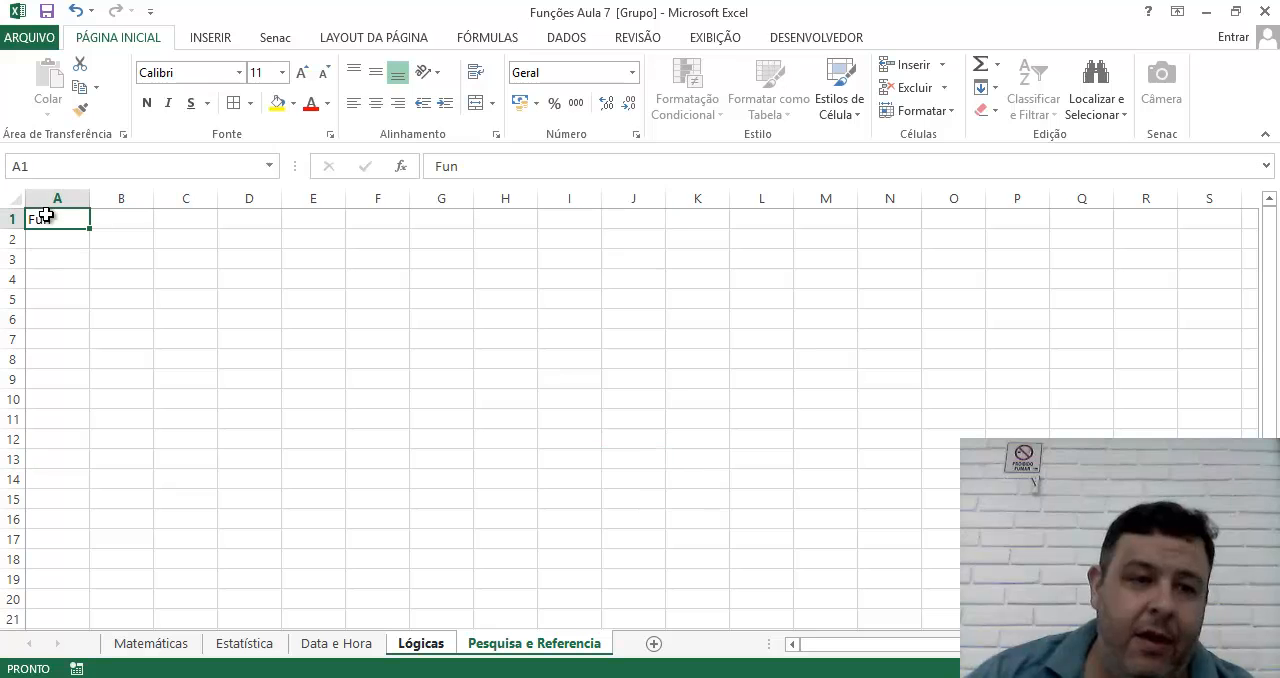
key(Delete)
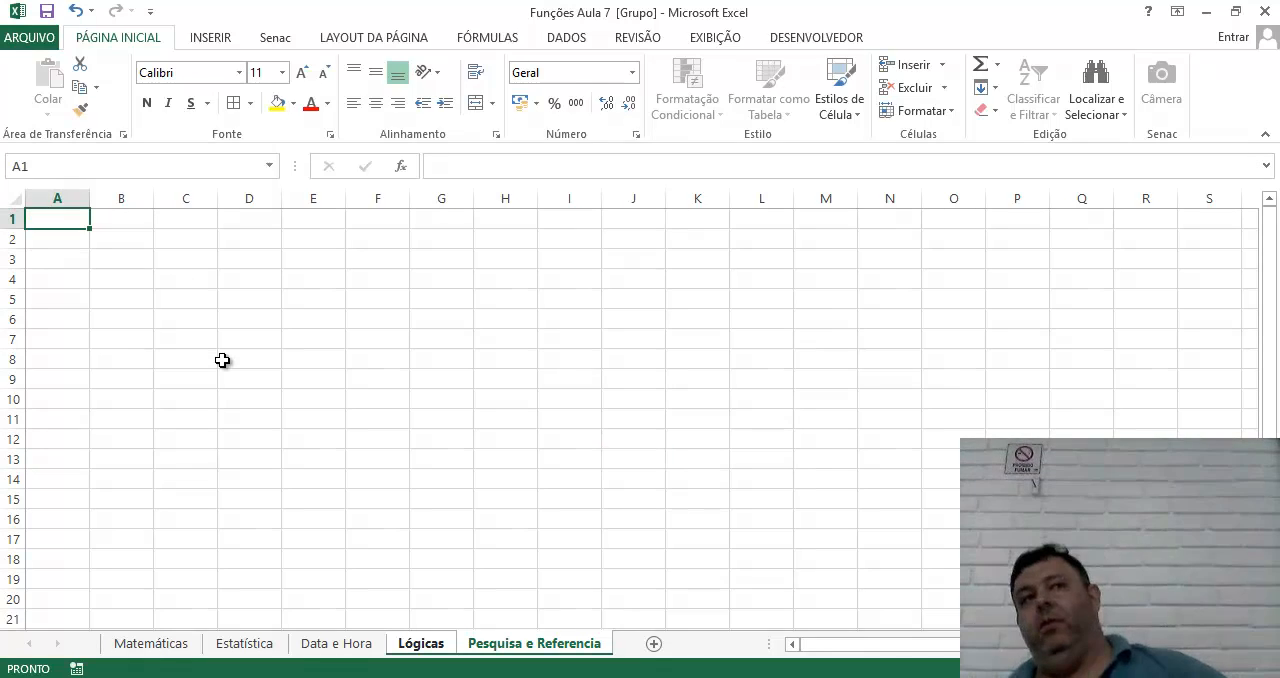
click(736, 302)
click(770, 280)
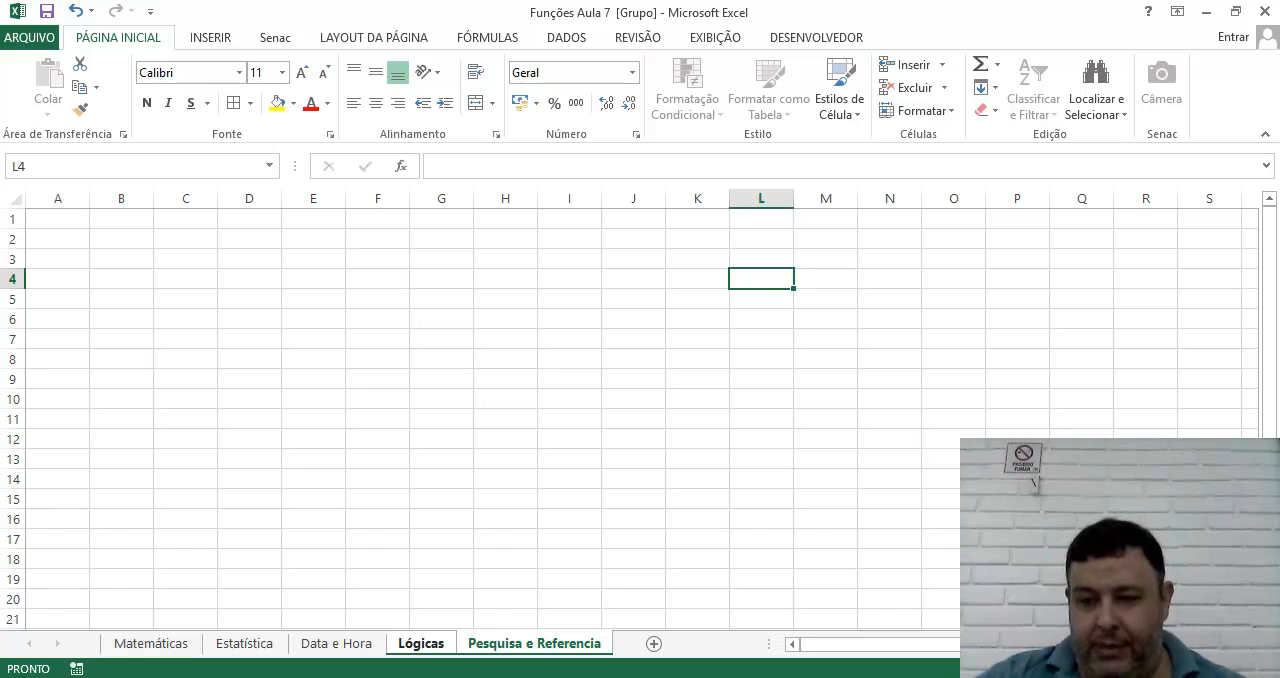
Enter the heading "Tipos de Pessoa" in cell I3 of the grouped Lógicas and Pesquisa e Referencia sheets.
click(1223, 668)
click(1223, 668)
click(1223, 668)
click(1223, 668)
click(362, 350)
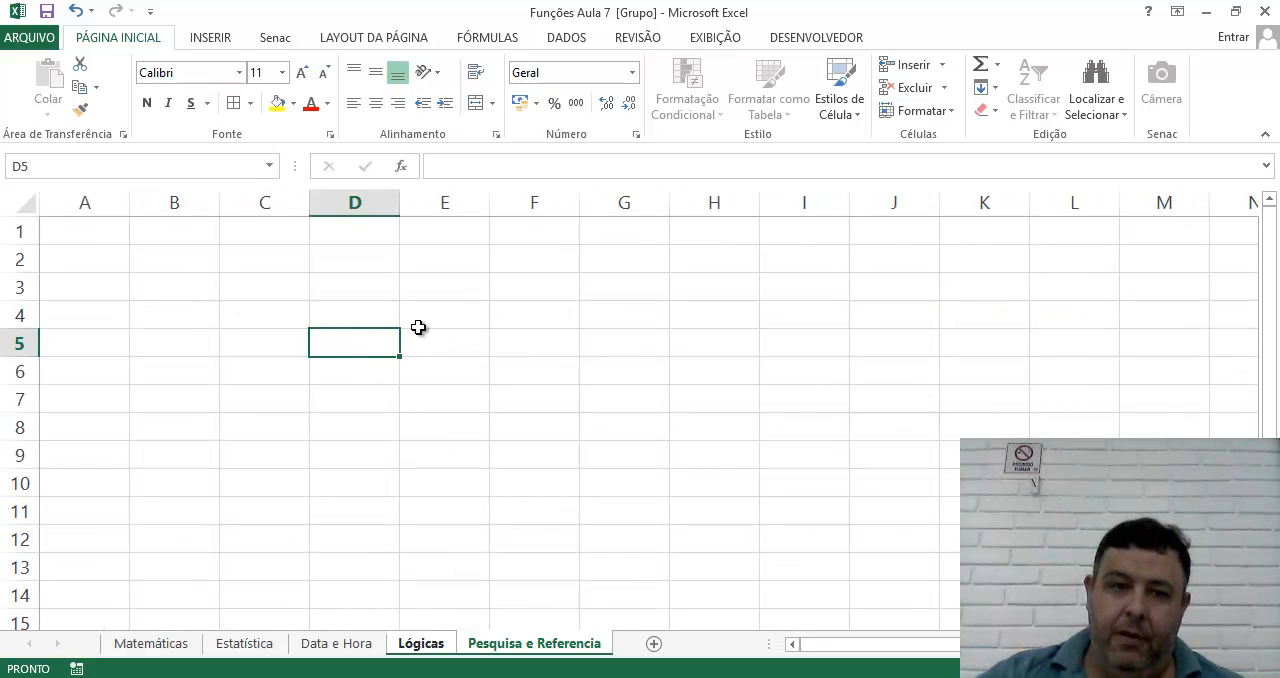
click(456, 287)
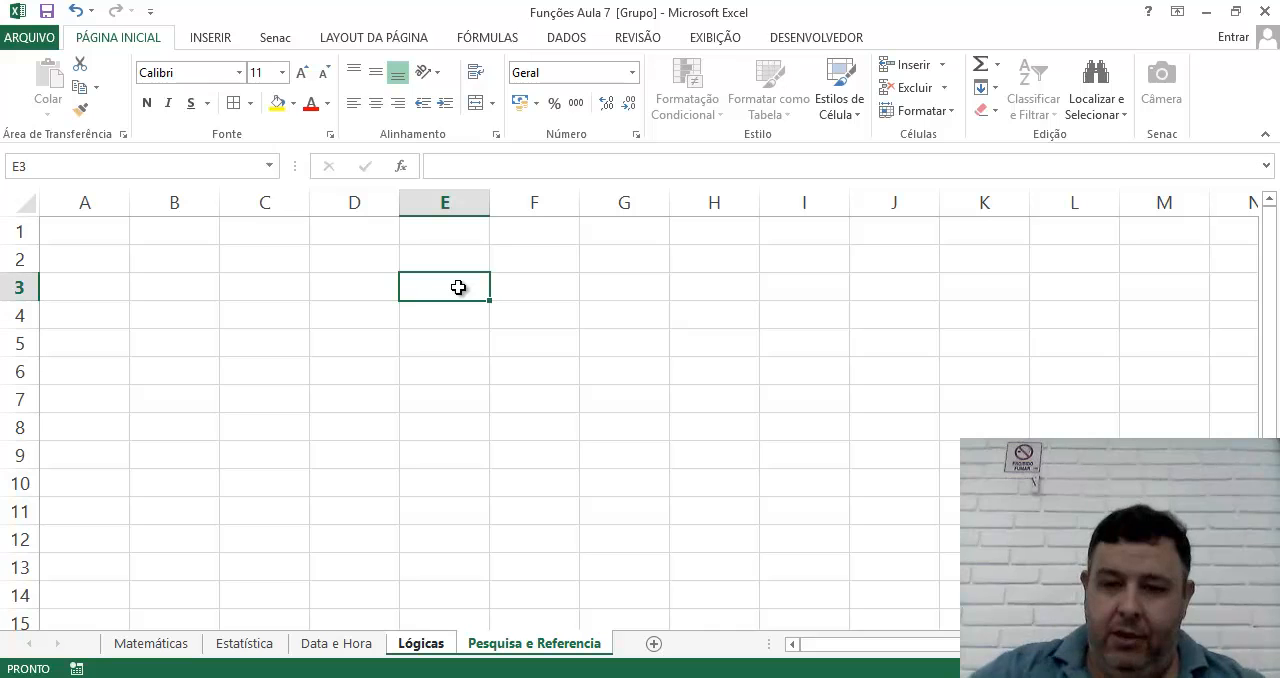
key(Right)
key(Right)
key(Right)
key(Right)
text(Ti)
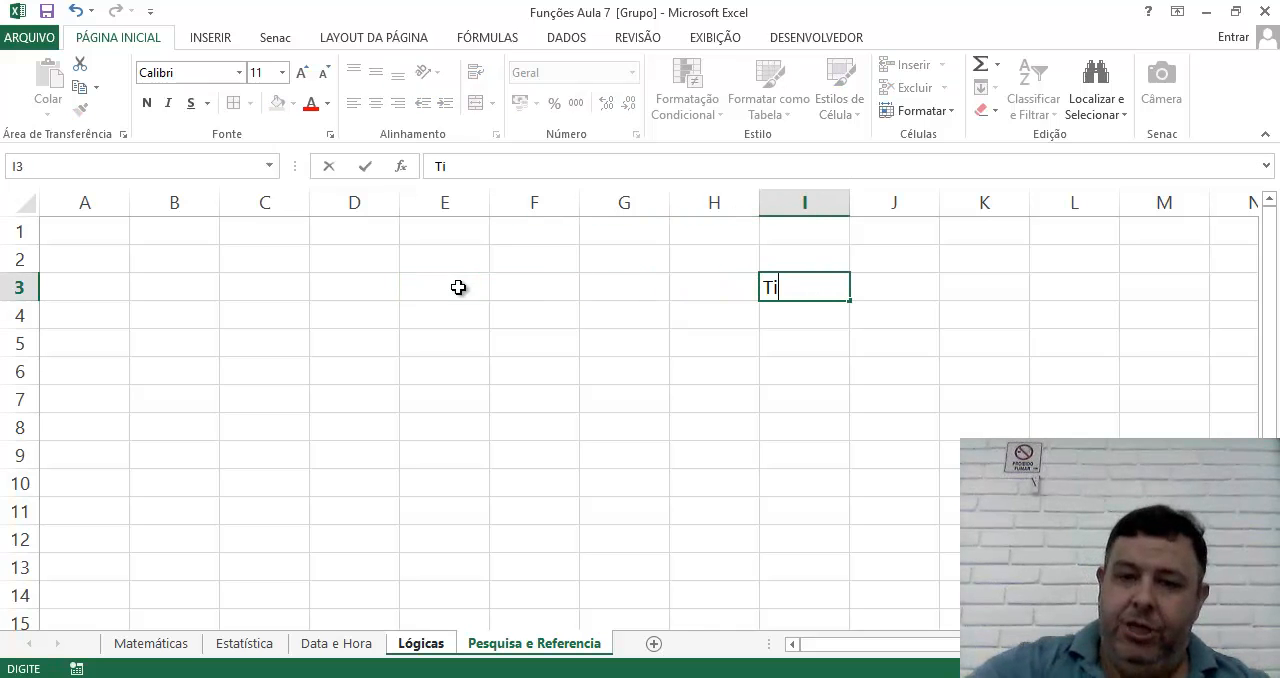
text(pos de Pessoa)
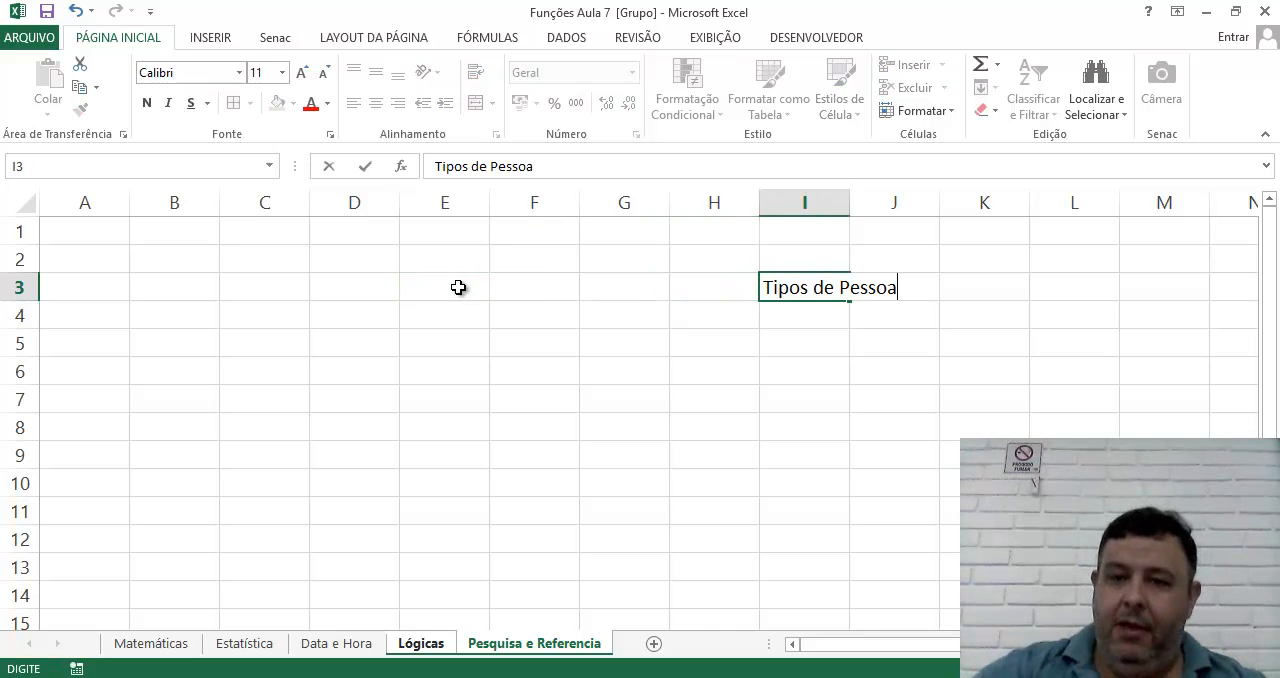
key(Return)
List the person types below the heading: 1 with "Pessoa Fisica" in I4:J4 and 2 with "Pessoa Juridica" in I5:J5.
text(1)
key(Tab)
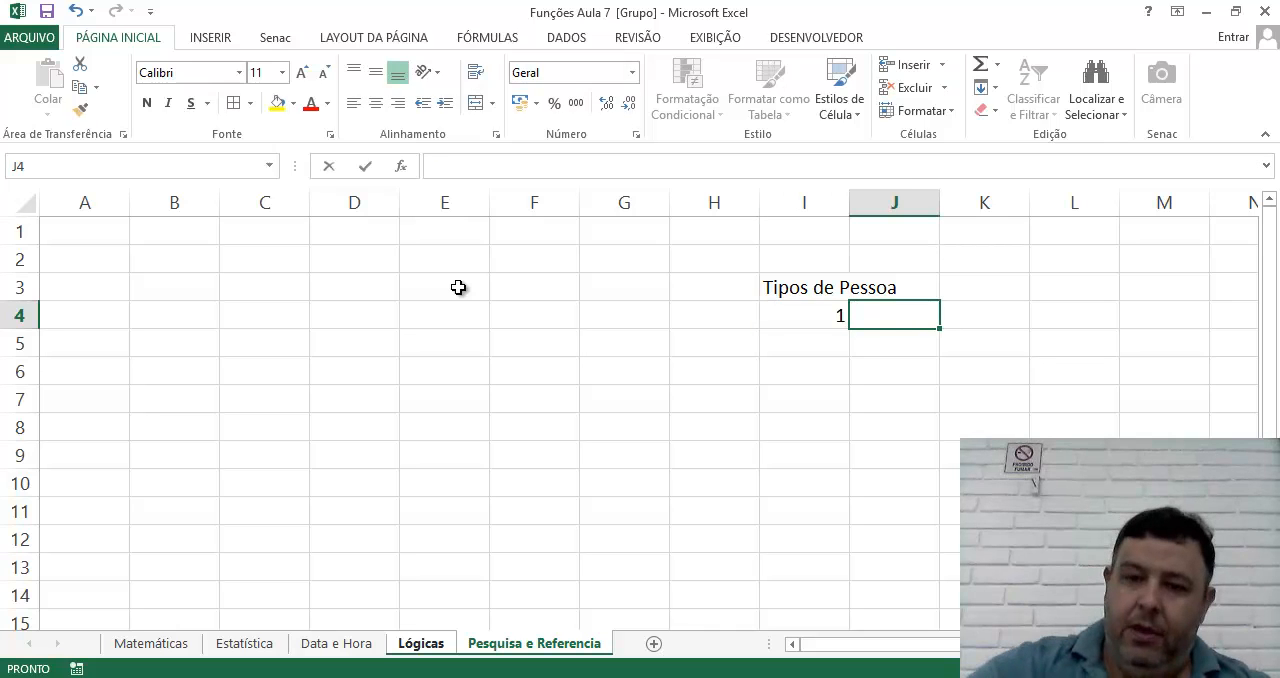
text(Pessoa Fisica)
key(Return)
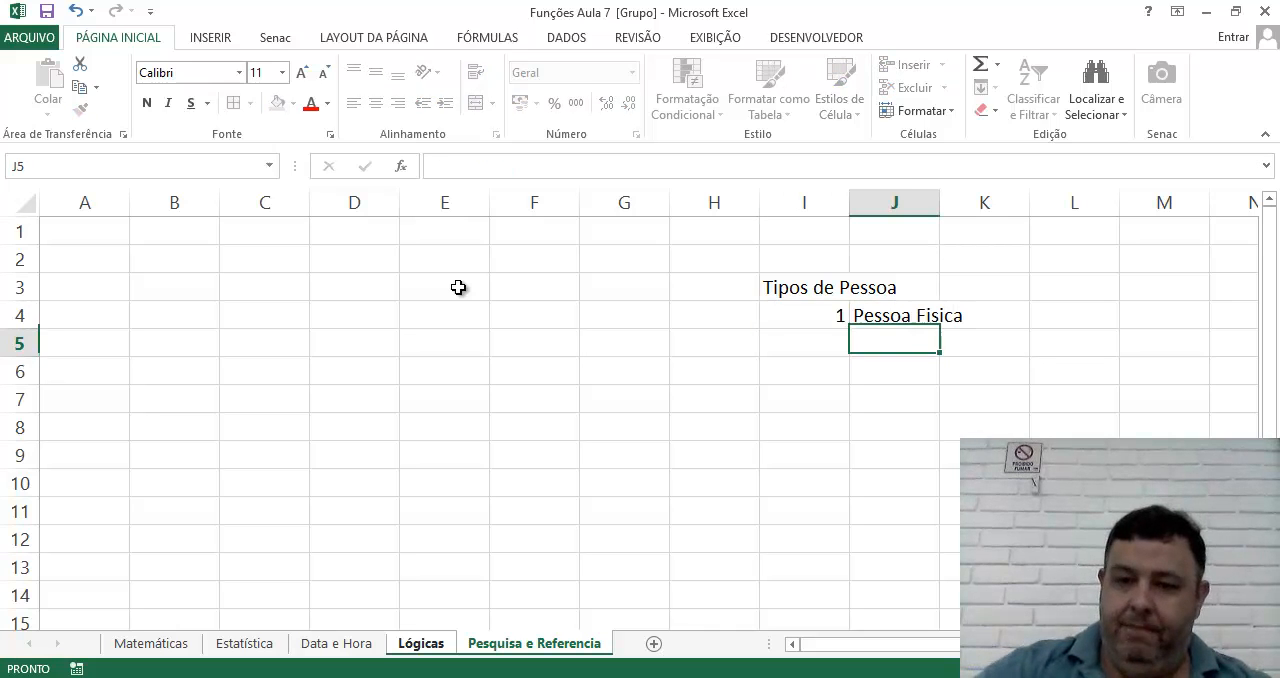
key(Left)
text(2)
key(Tab)
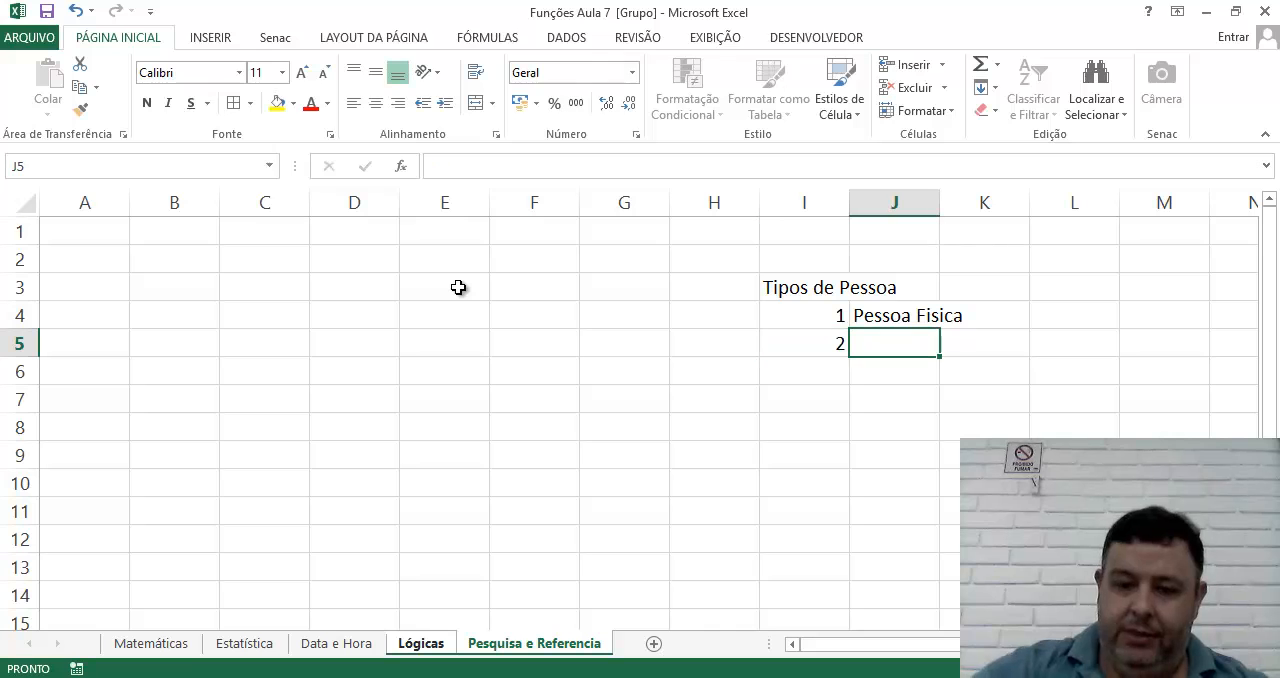
text(Pessoa Juridica)
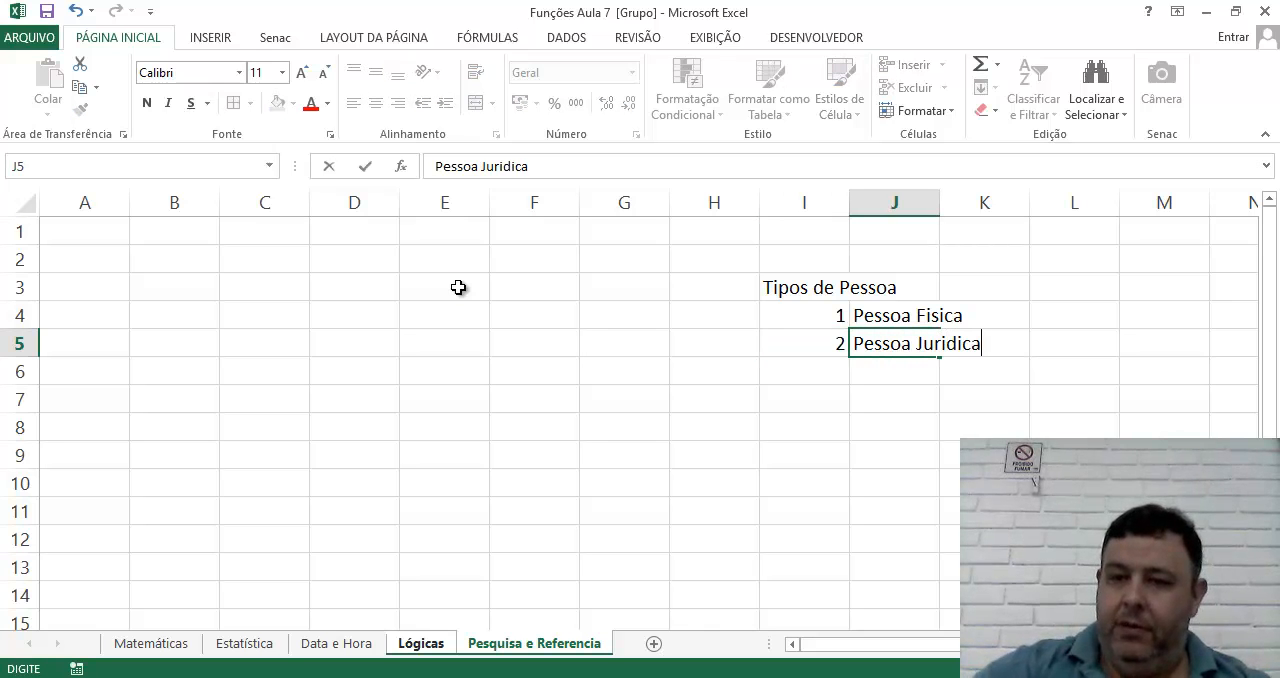
key(Return)
Enter the heading "Situação" in cell I8 below the person types list.
key(Down)
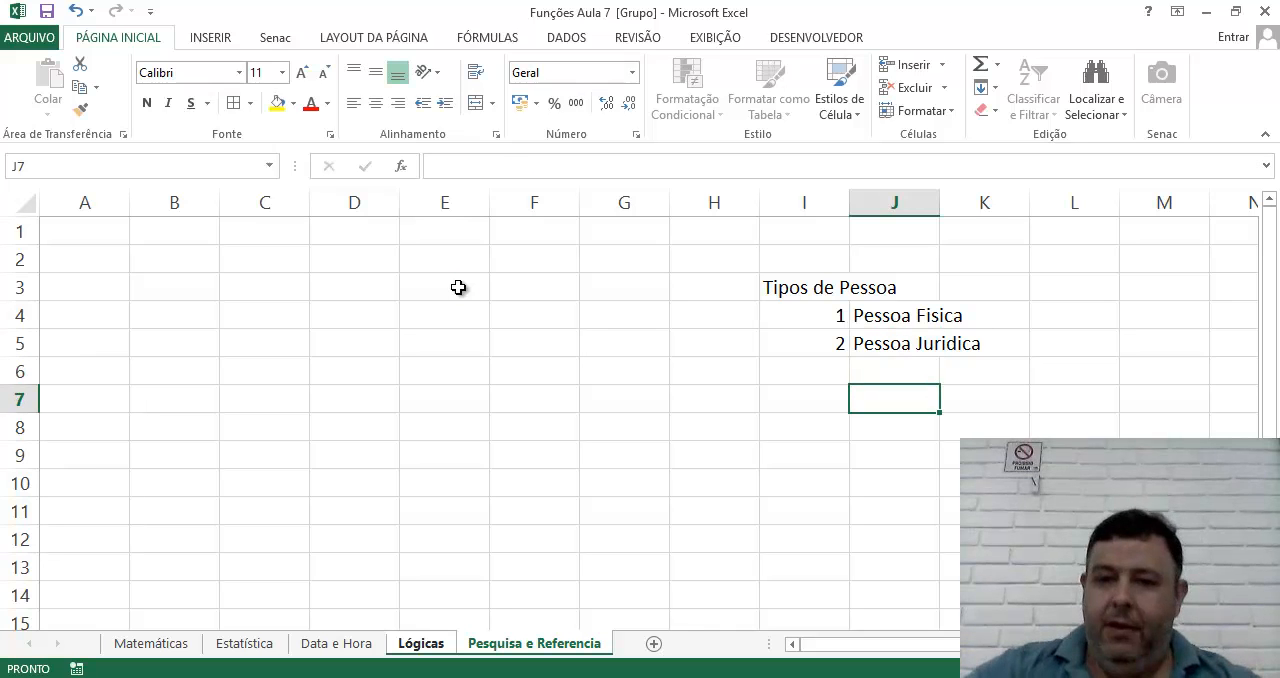
key(Left)
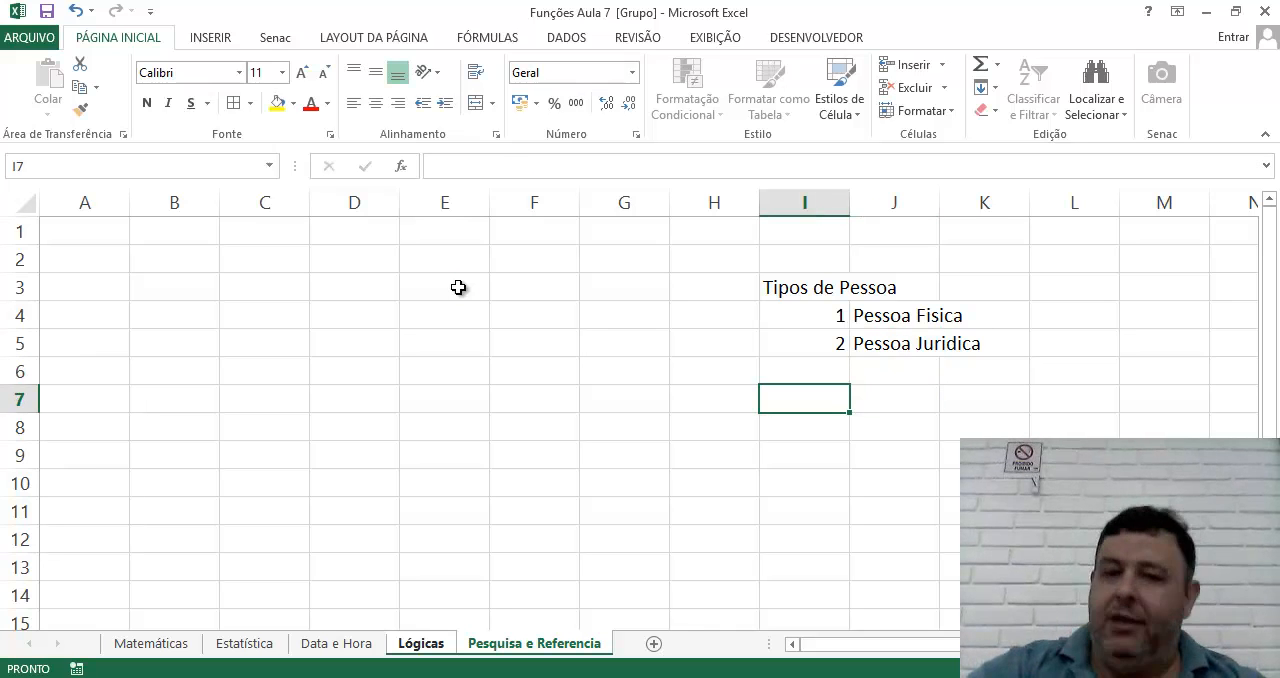
key(Down)
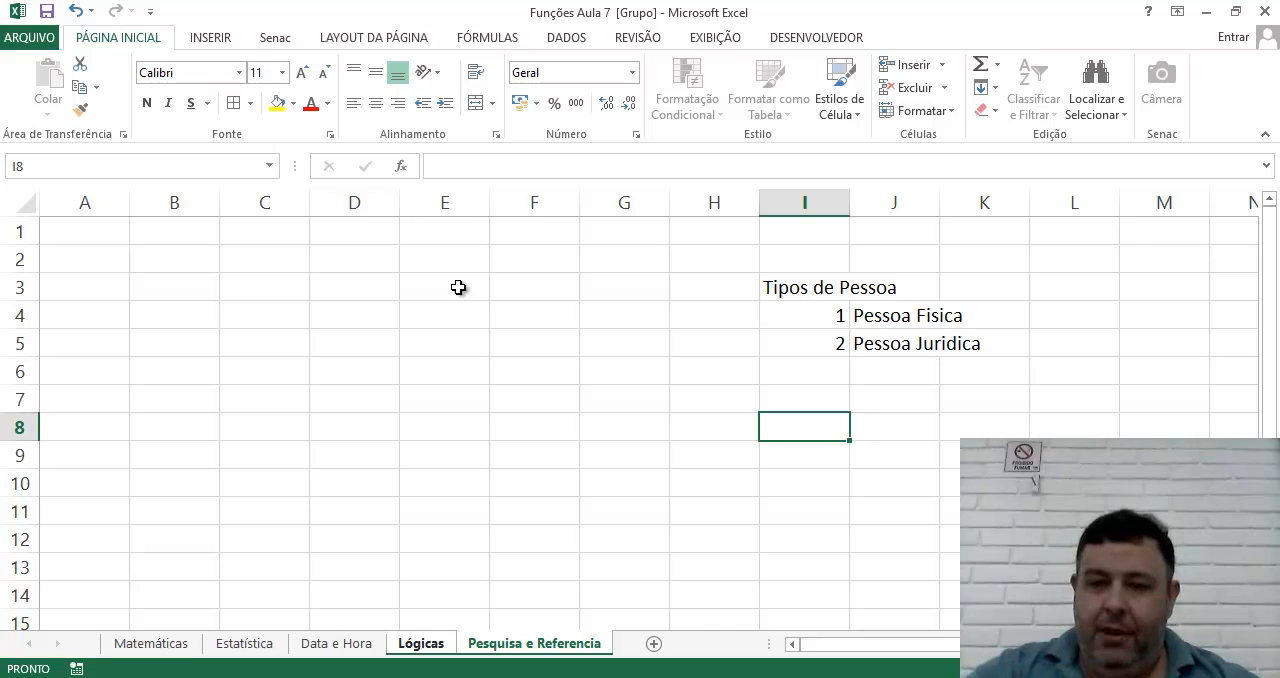
text(S)
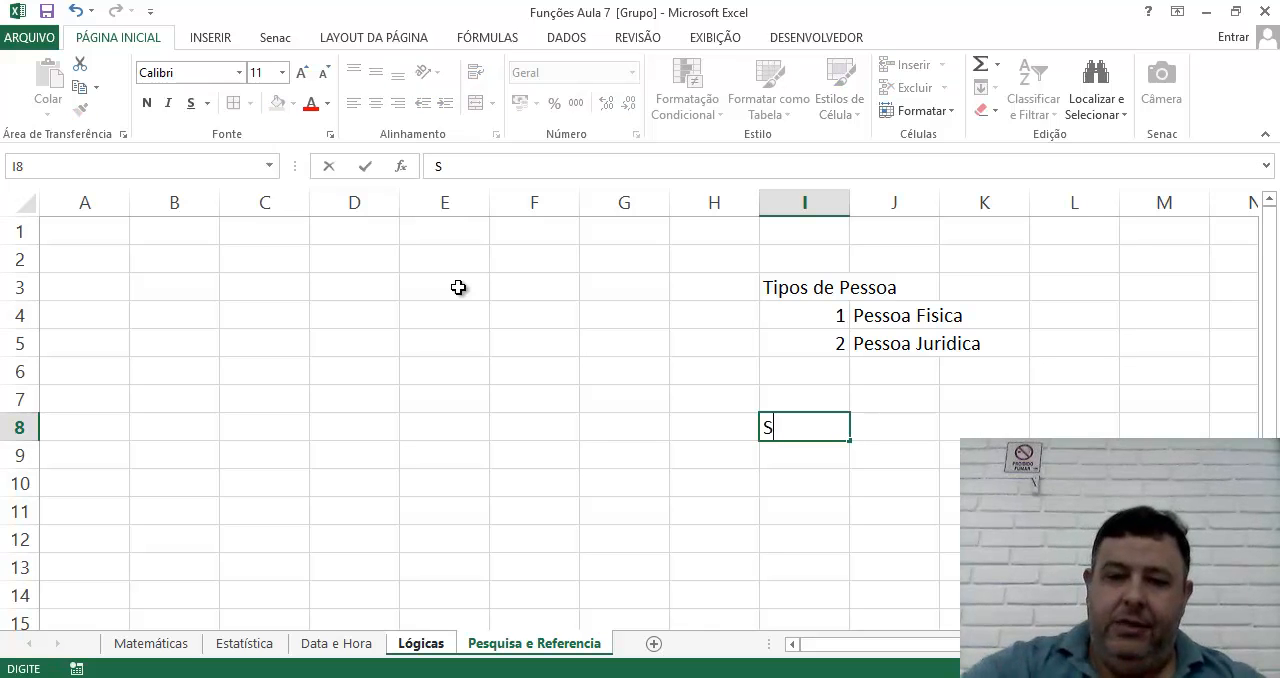
text(ituação)
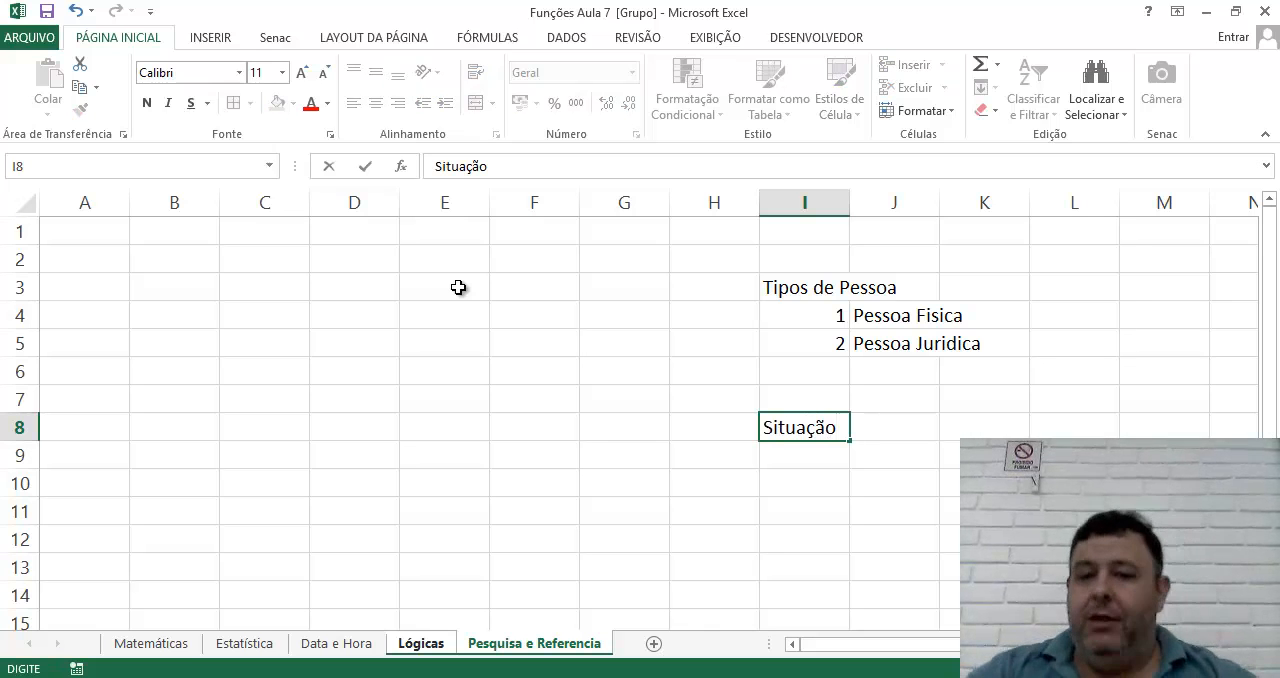
key(Tab)
key(Down)
key(Left)
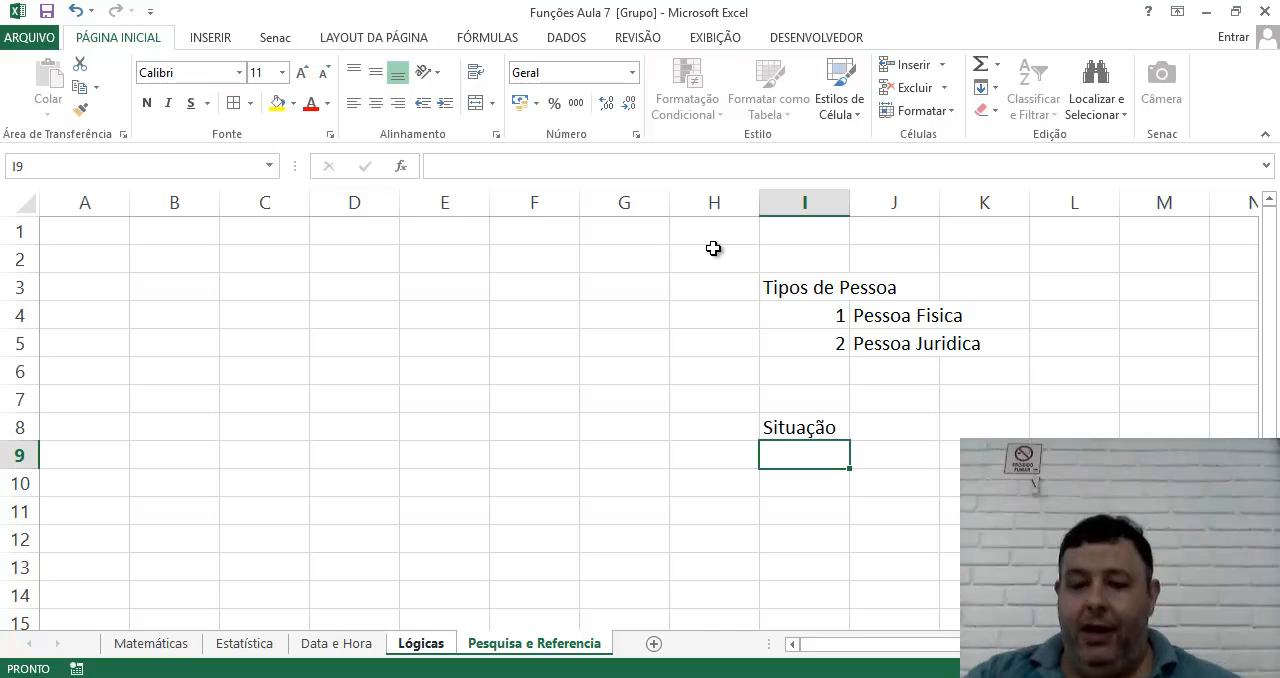
click(1090, 676)
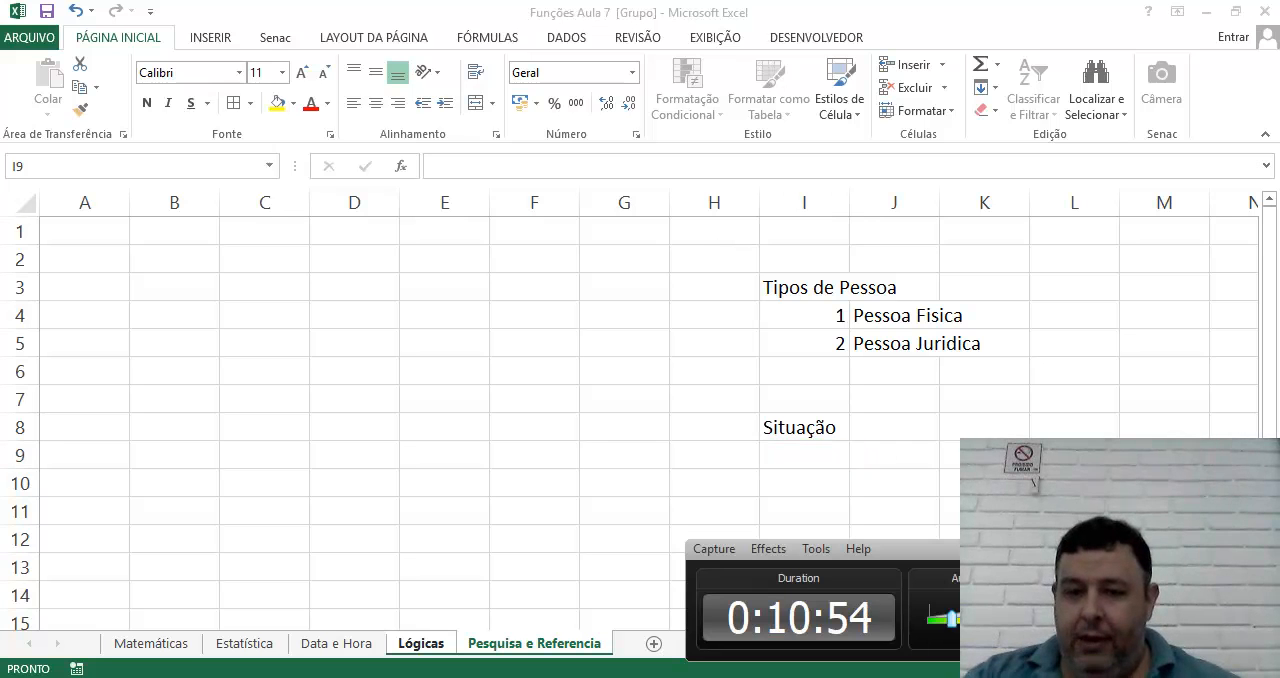
click(1090, 676)
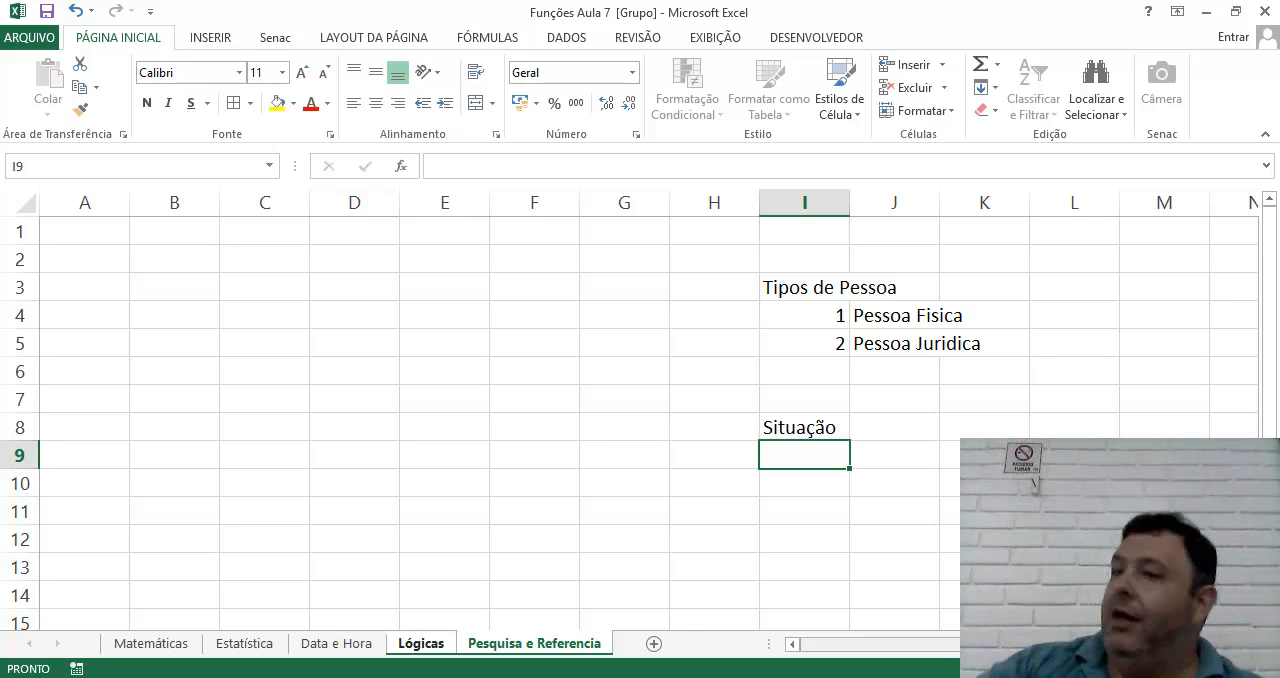
List the first two situations below the heading: 1 with "Pronto" in I9:J9 and 2 with "Aguardando Peças" in I10:J10.
text(1)
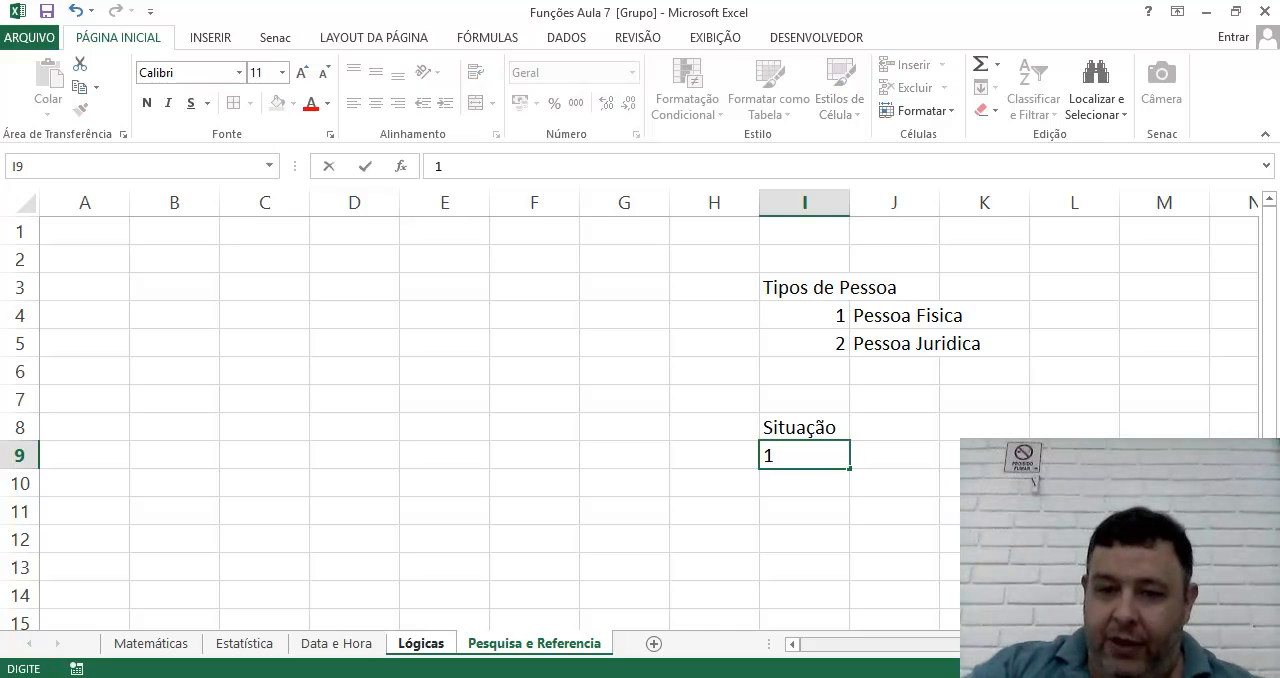
key(Tab)
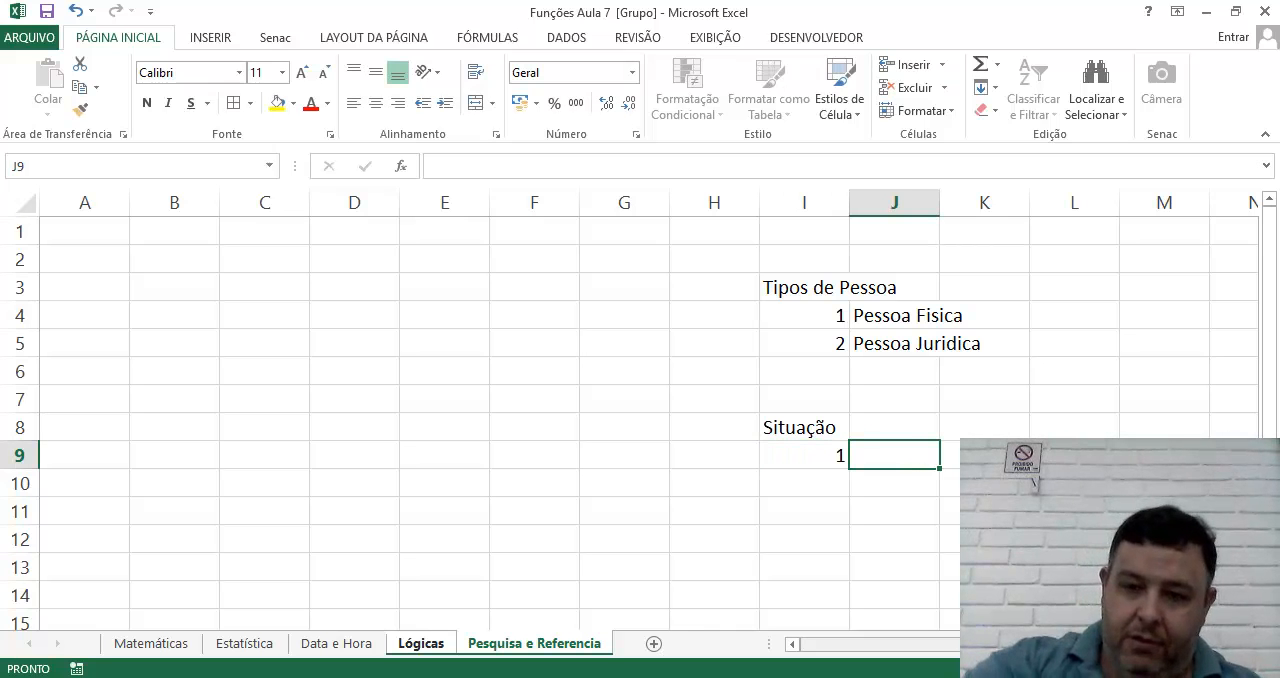
text(Pronto)
key(Return)
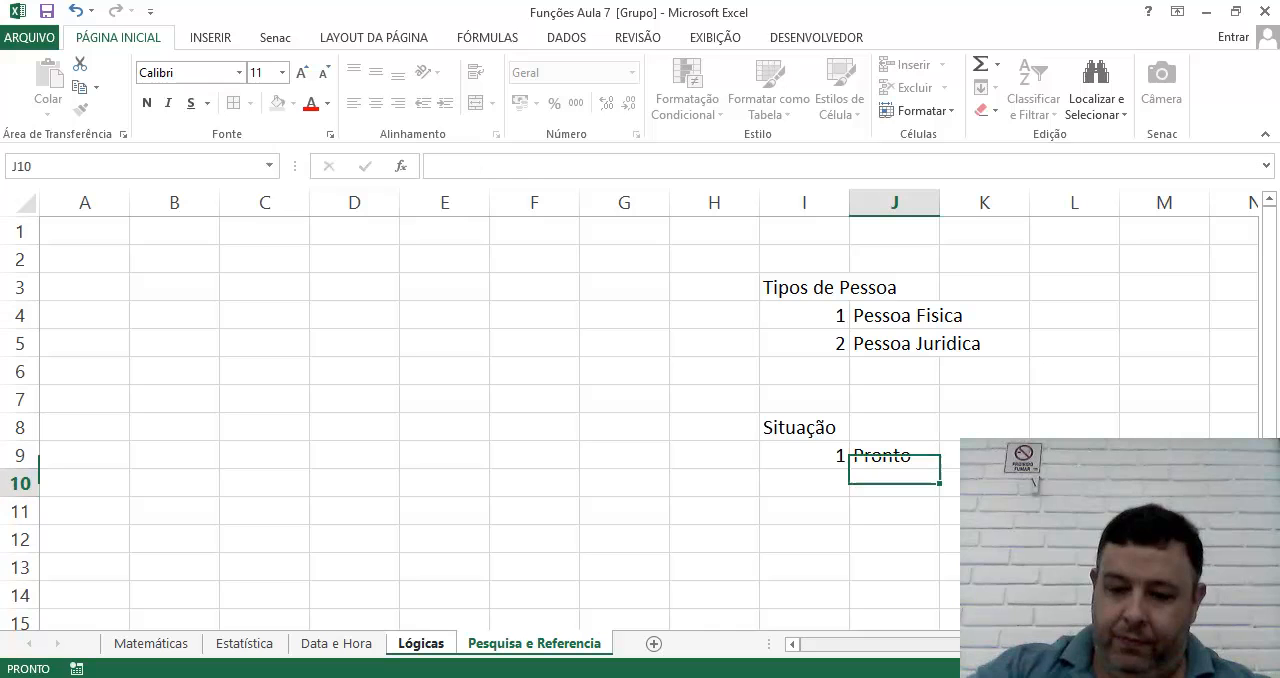
key(Left)
text(2)
key(Tab)
text(Aguardando)
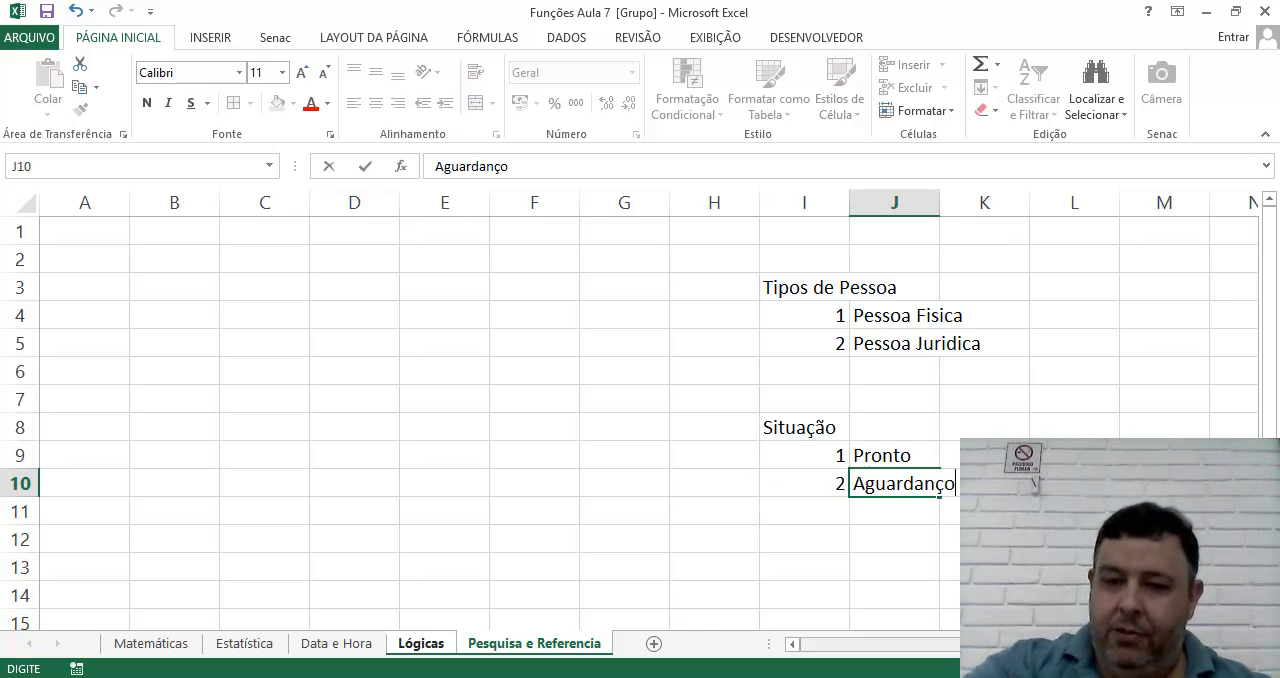
text( Pe)
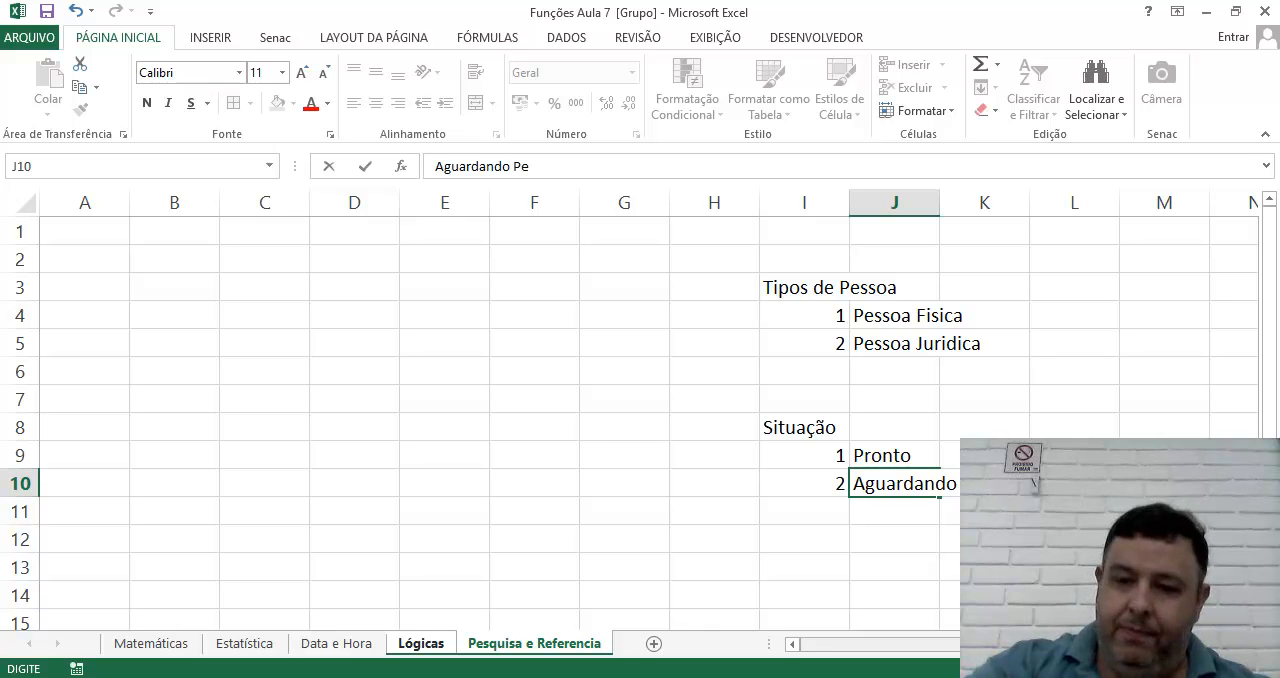
text(ça)
key(Return)
Add situation 3 with the description "Aguardando Aprovação do Cliente" in I11:J11.
key(Left)
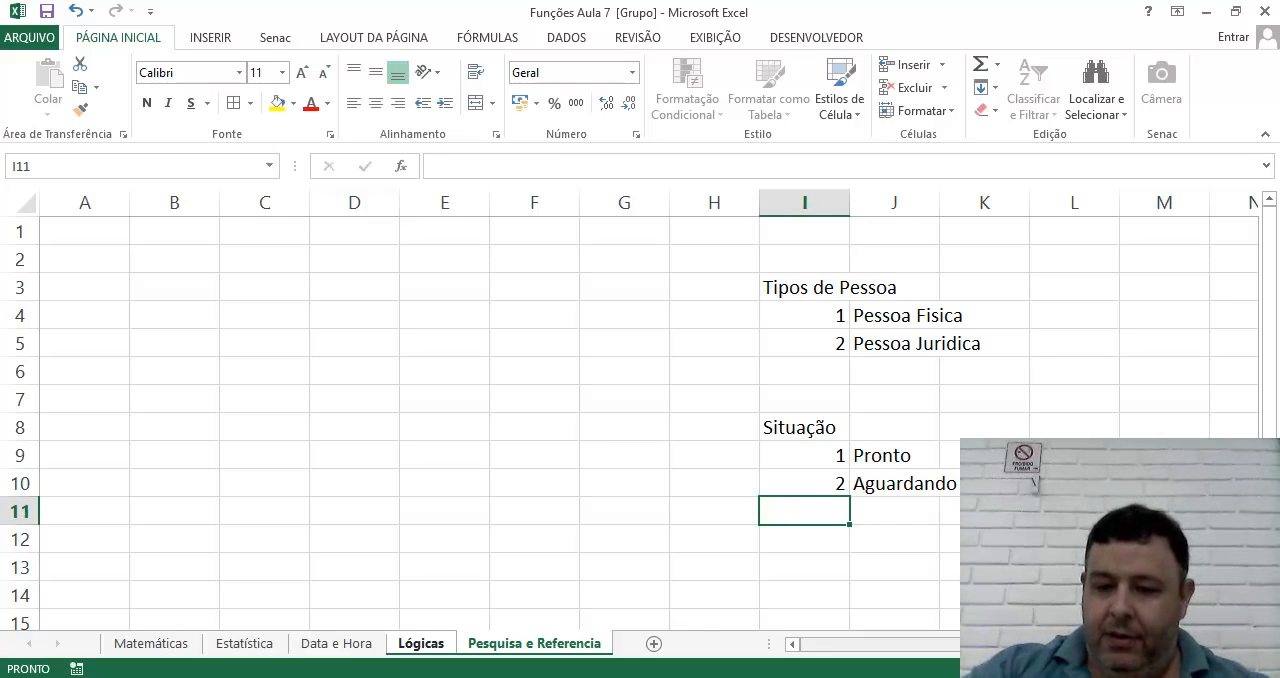
text(3)
key(Tab)
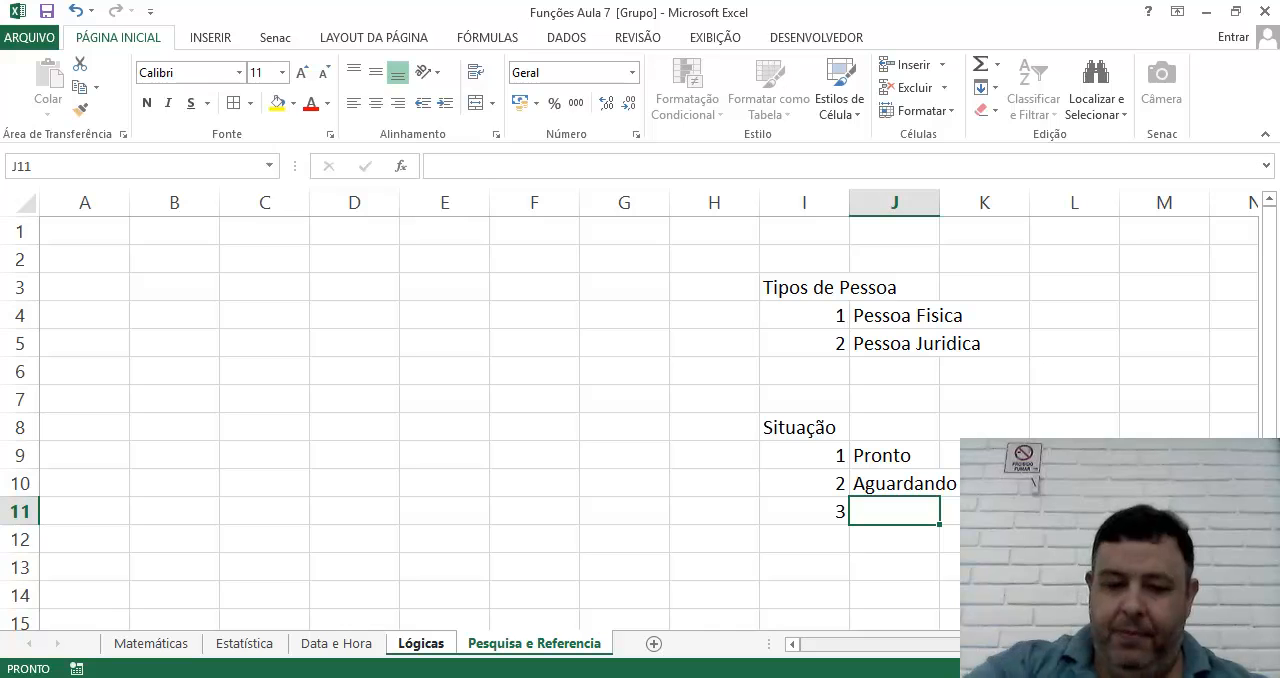
text(Aguardando A)
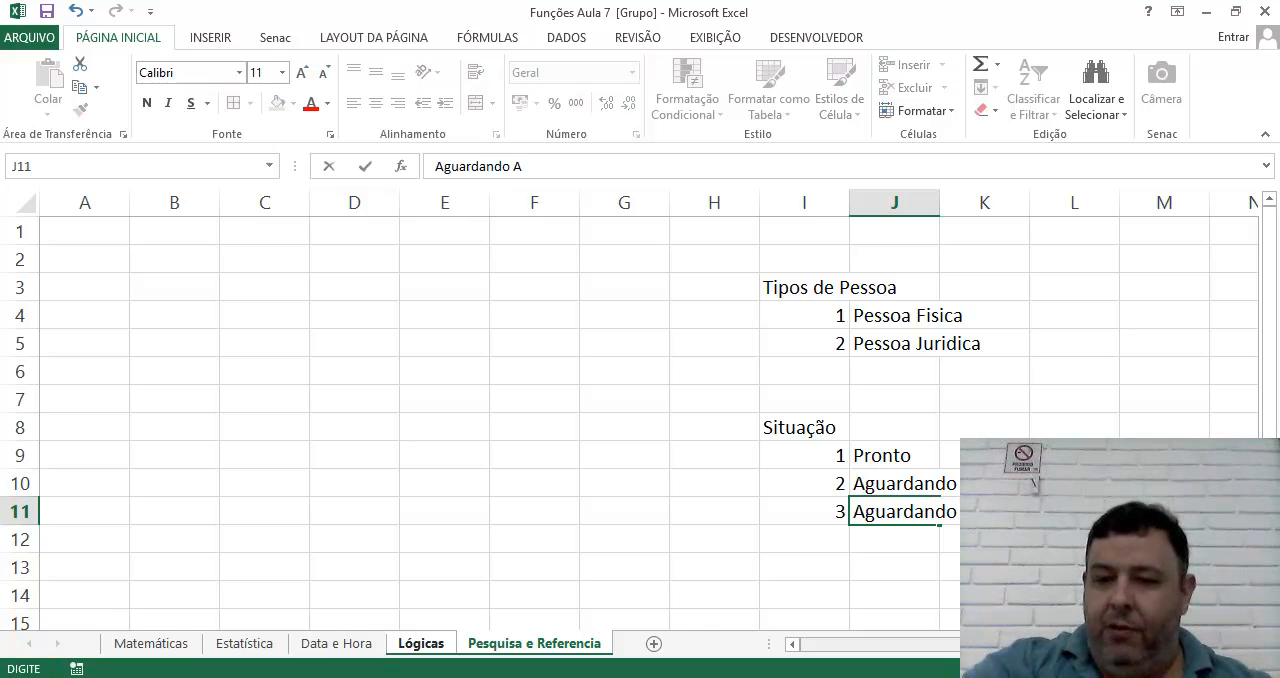
text(provação do Clien)
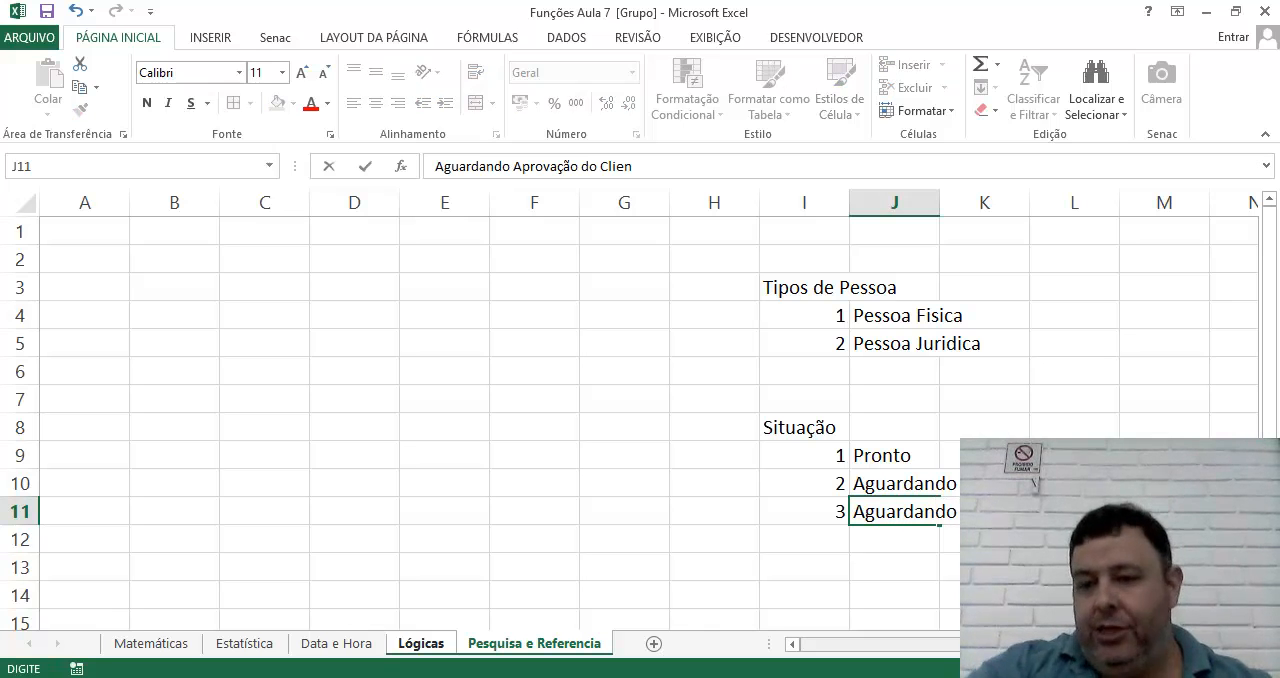
text(te)
key(Return)
Add situation 4 with the description "Rejeitado Pelo Cliente" in I12:J12.
key(Left)
text(4)
key(Tab)
text(Re)
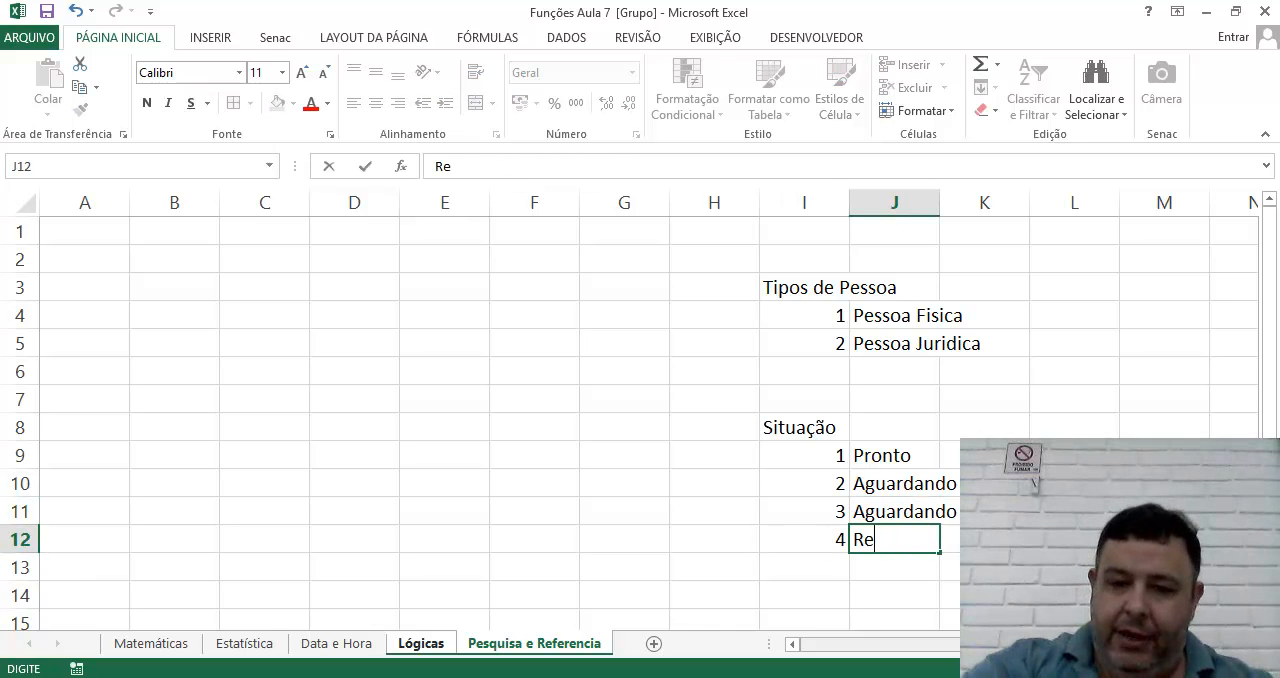
text(jeitado ep)
key(BackSpace)
key(BackSpace)
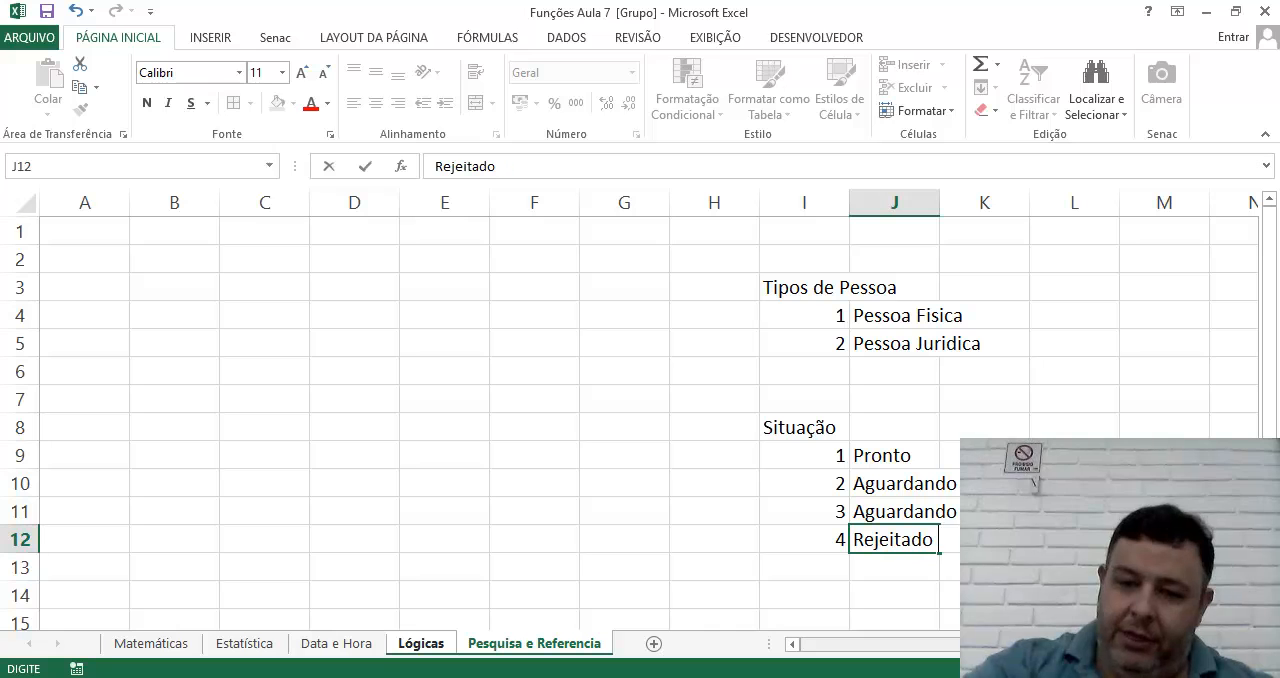
text(Pelo c)
key(BackSpace)
text(Cliente)
key(Down)
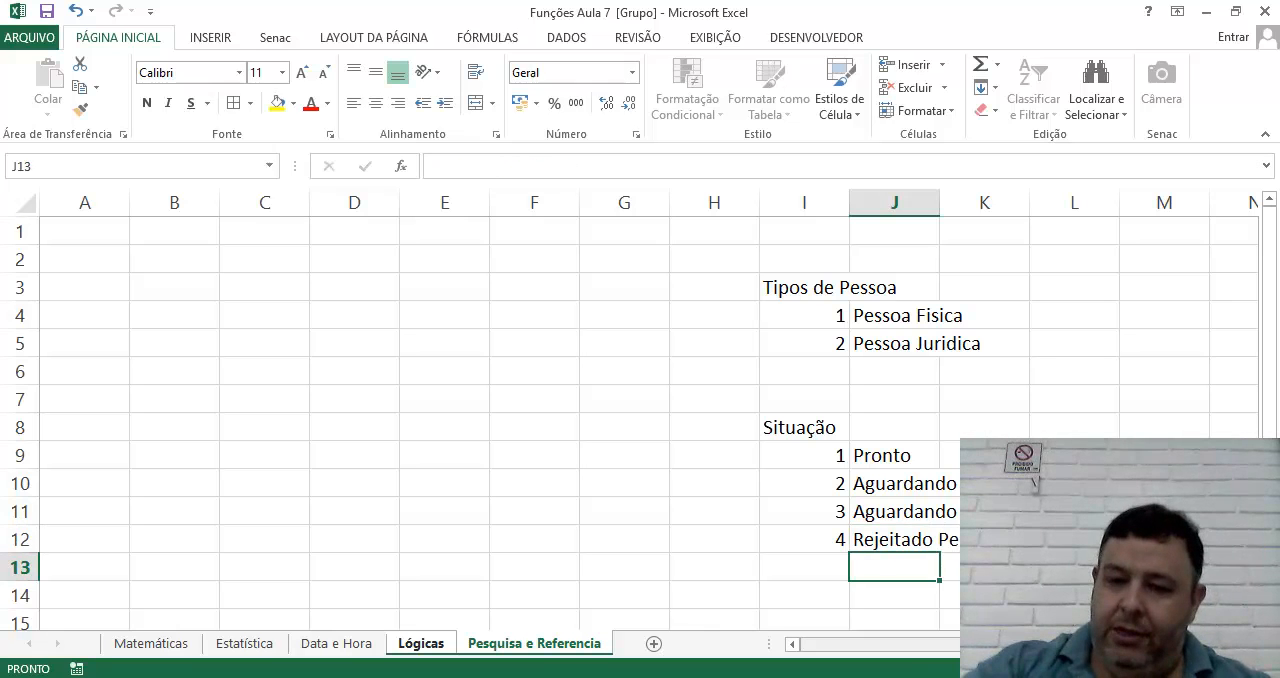
Add situation 5 with the description "Entregue" in I13:J13.
key(Down)
key(Left)
key(Up)
text(5)
key(Right)
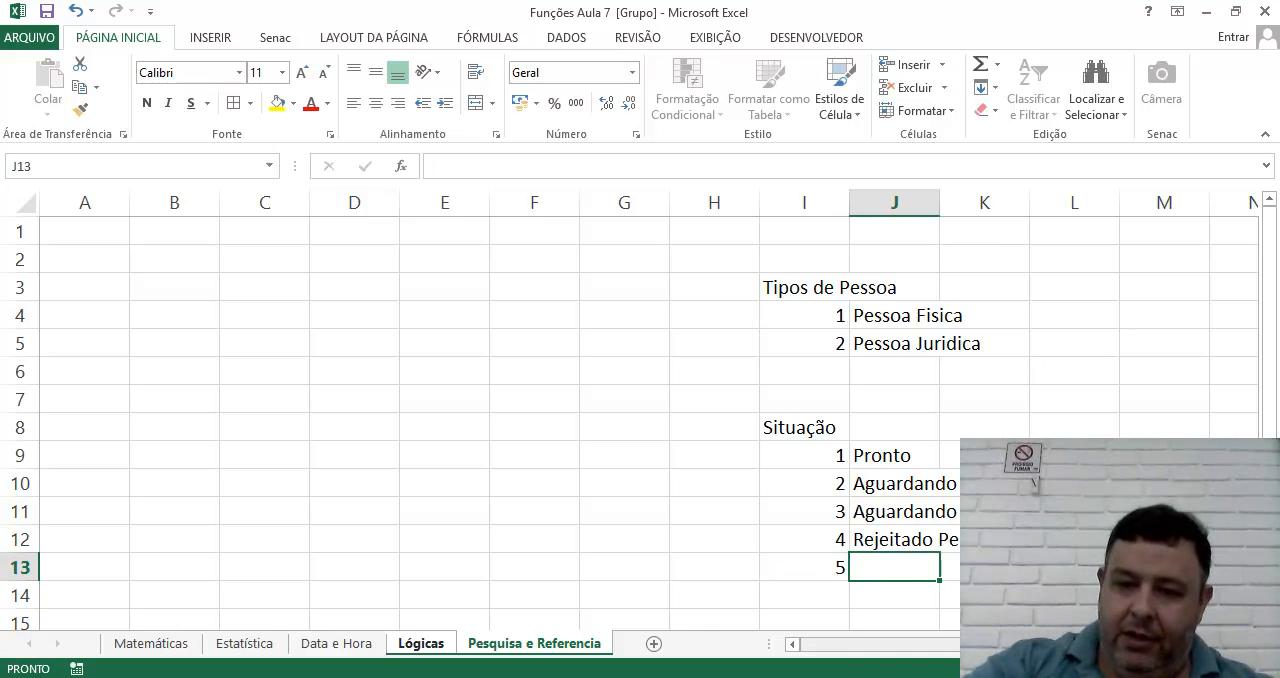
text(Co)
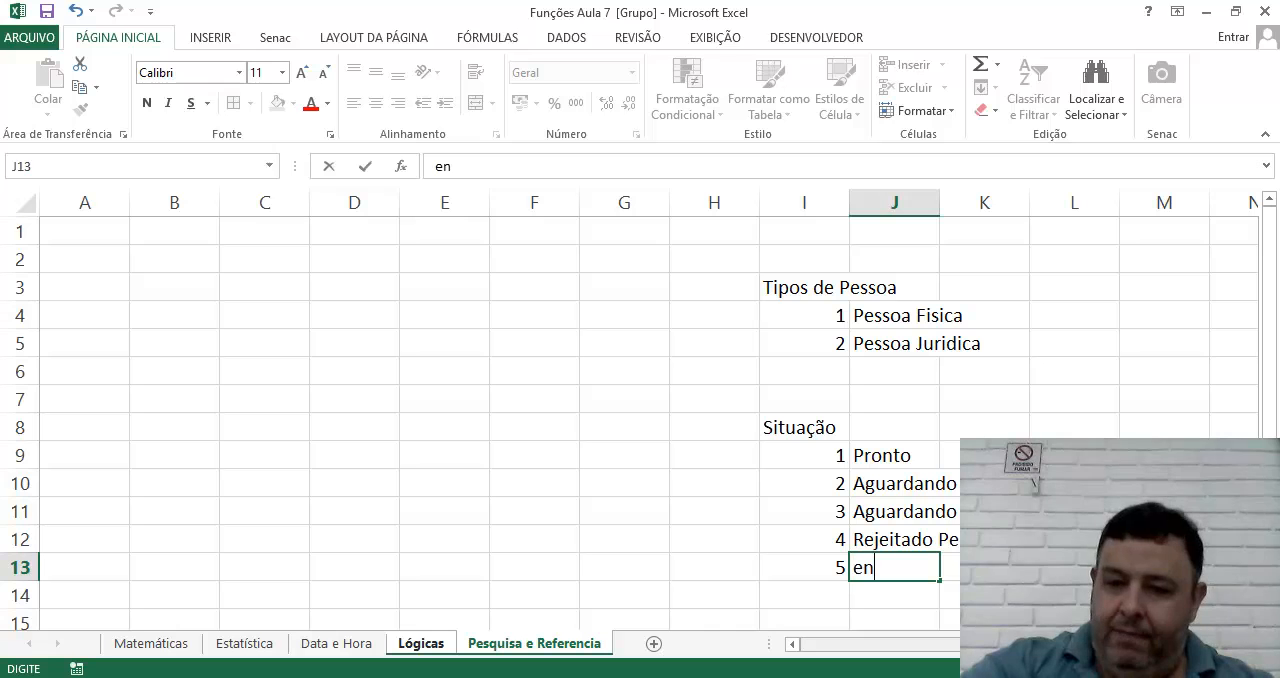
text(Entregue)
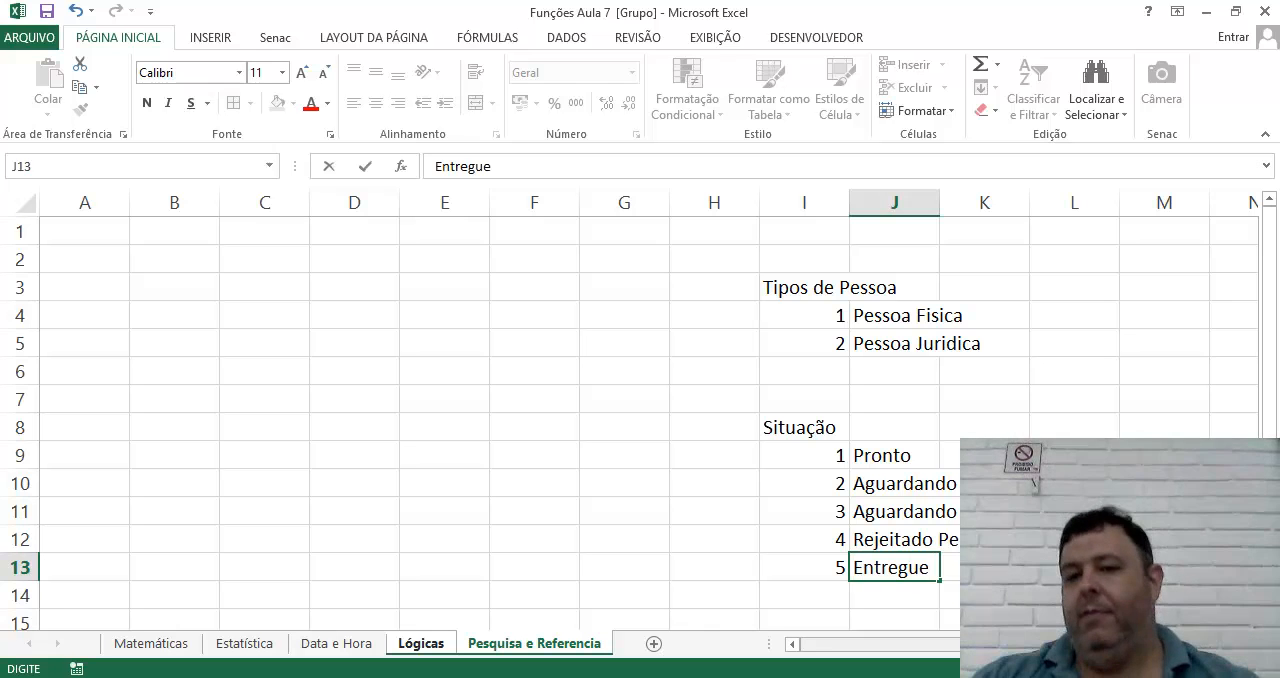
key(Return)
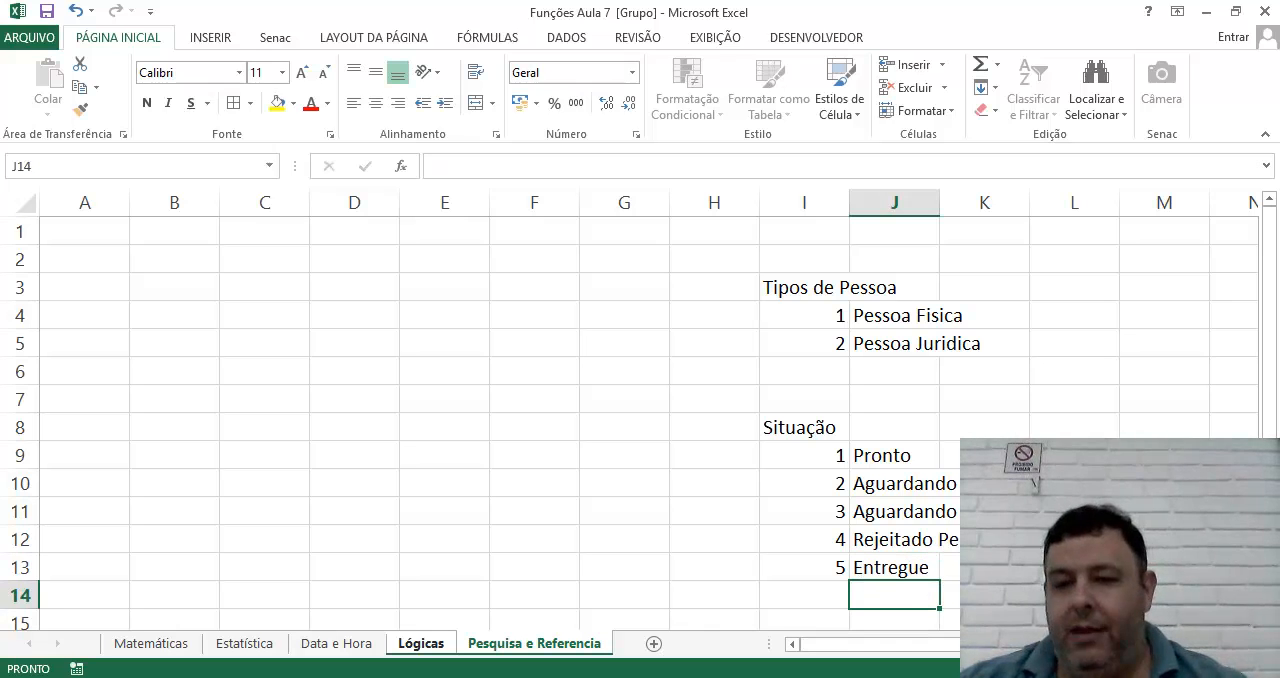
Remove the stray closing bracket after "Aguardando Peças" in cell J10.
click(858, 490)
click(580, 171)
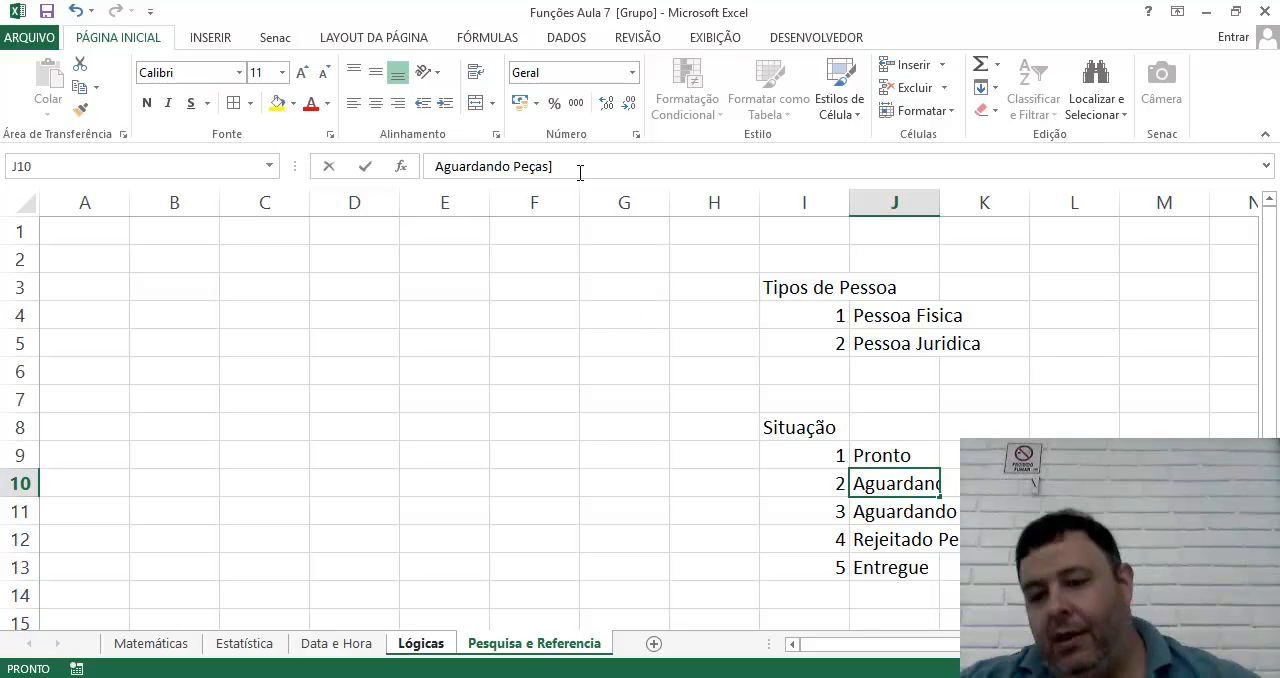
key(BackSpace)
click(591, 387)
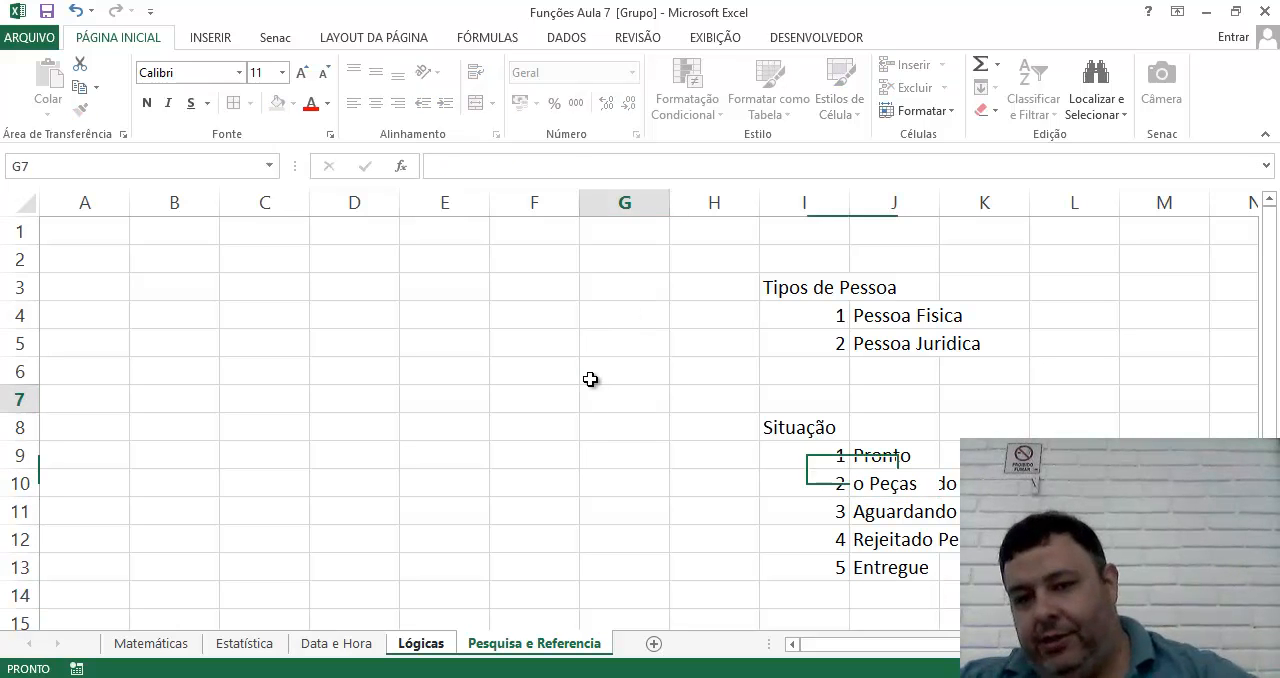
click(866, 317)
Merge and center I1:L1 above the lists and enter the title "Parametrização de Dados" in it.
drag(780, 232, 1110, 233)
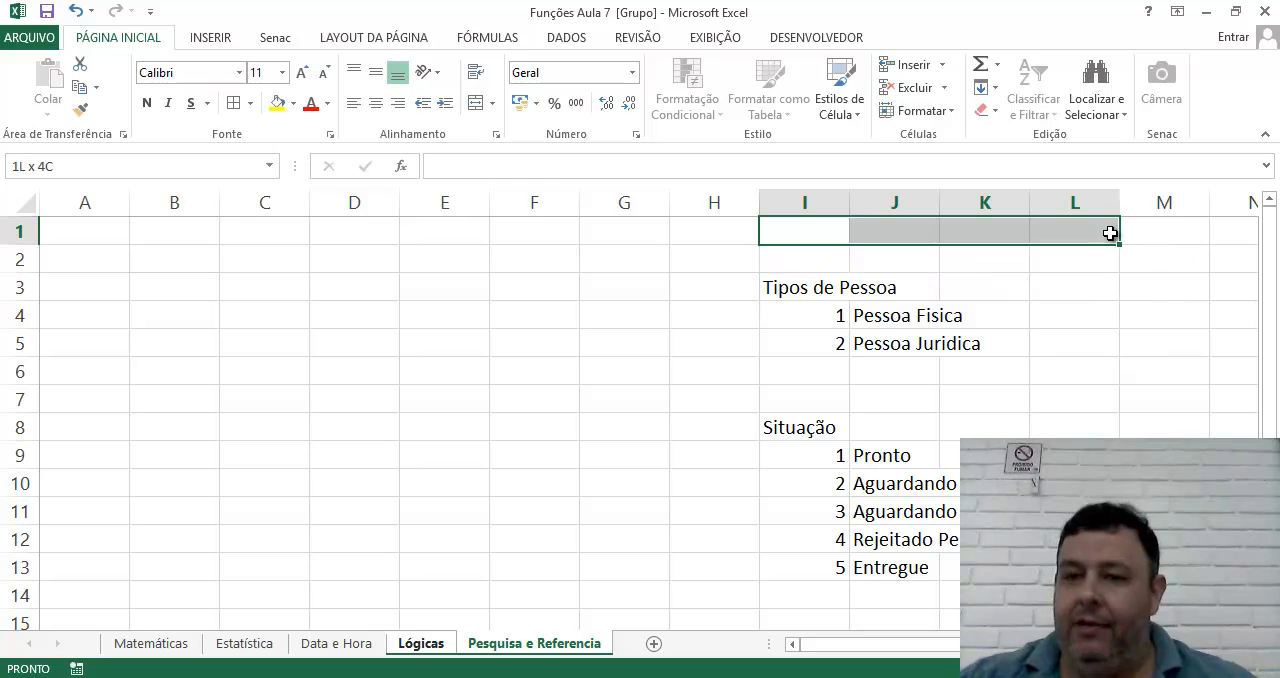
click(476, 103)
double_click(773, 233)
text(Parametyriz)
key(BackSpace)
key(BackSpace)
key(BackSpace)
key(BackSpace)
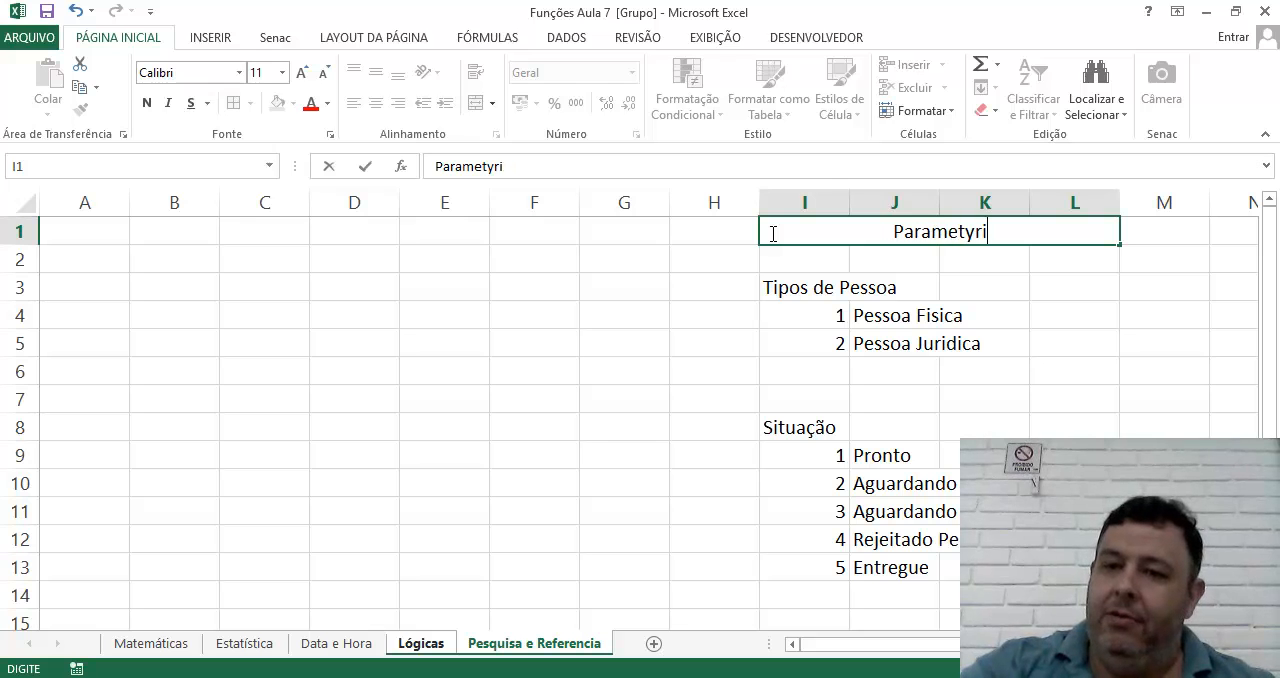
text(rização de Dados)
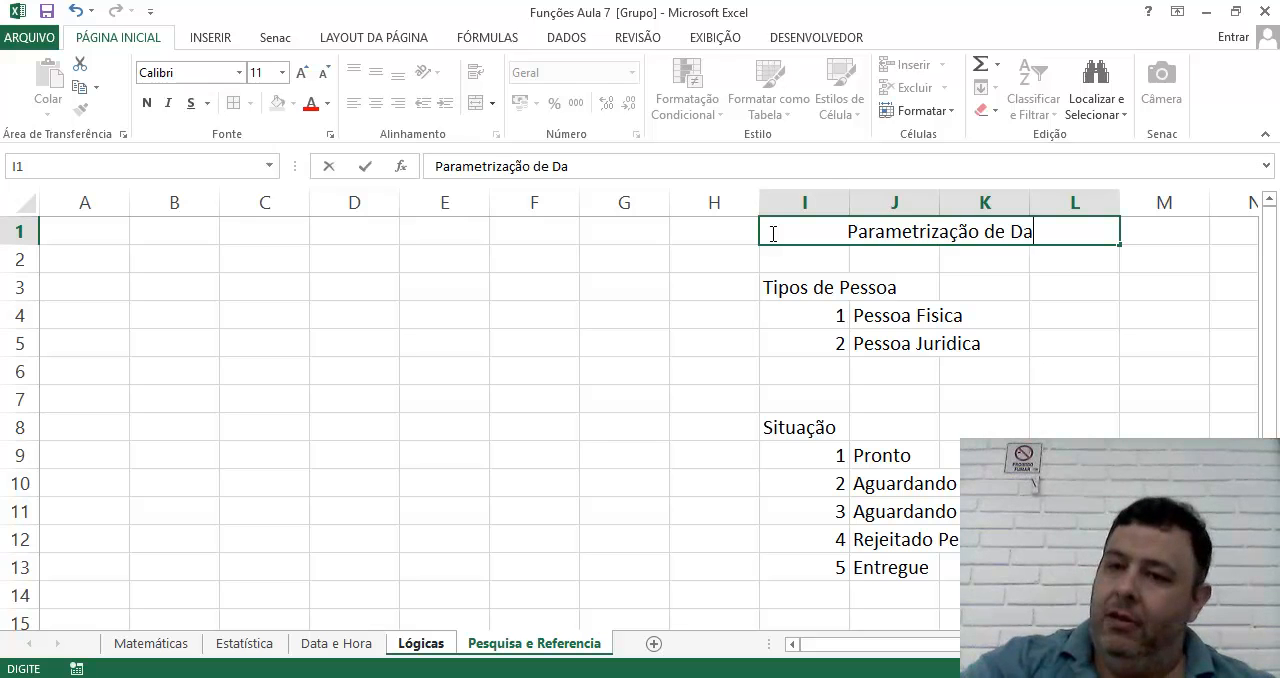
key(Return)
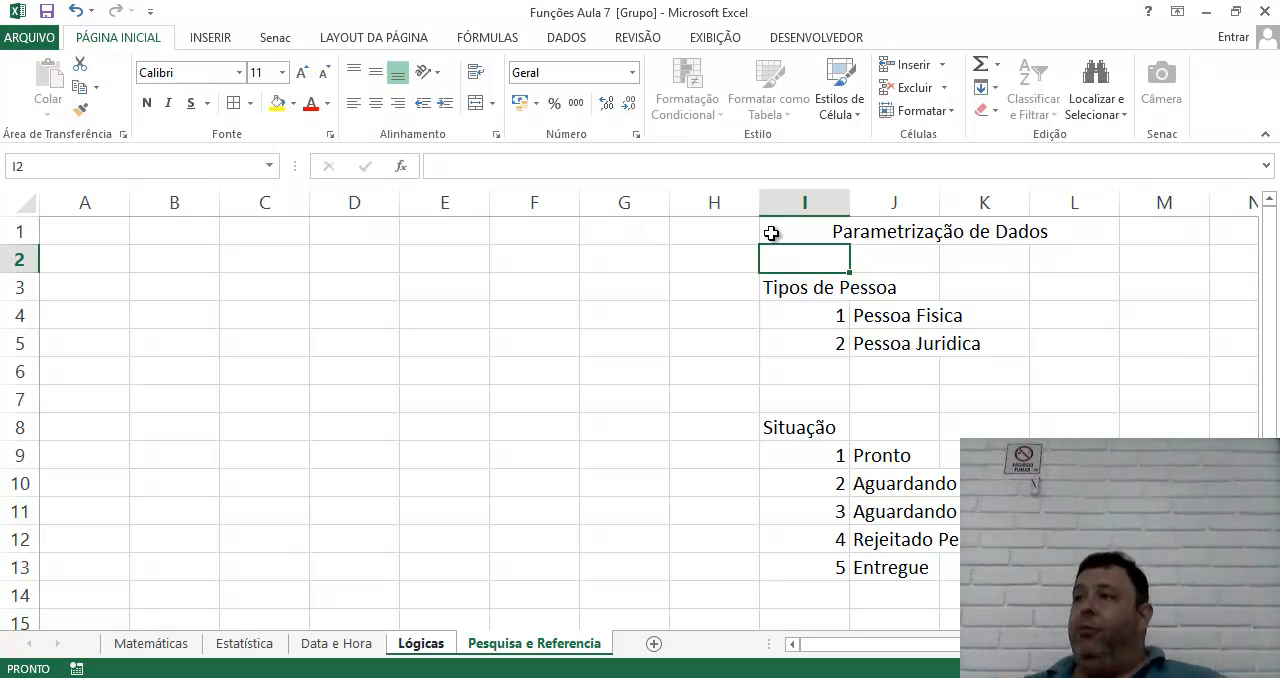
Merge and center A2:G2 and enter the title "Ordens de Serviço" in it.
click(77, 261)
drag(77, 261, 629, 256)
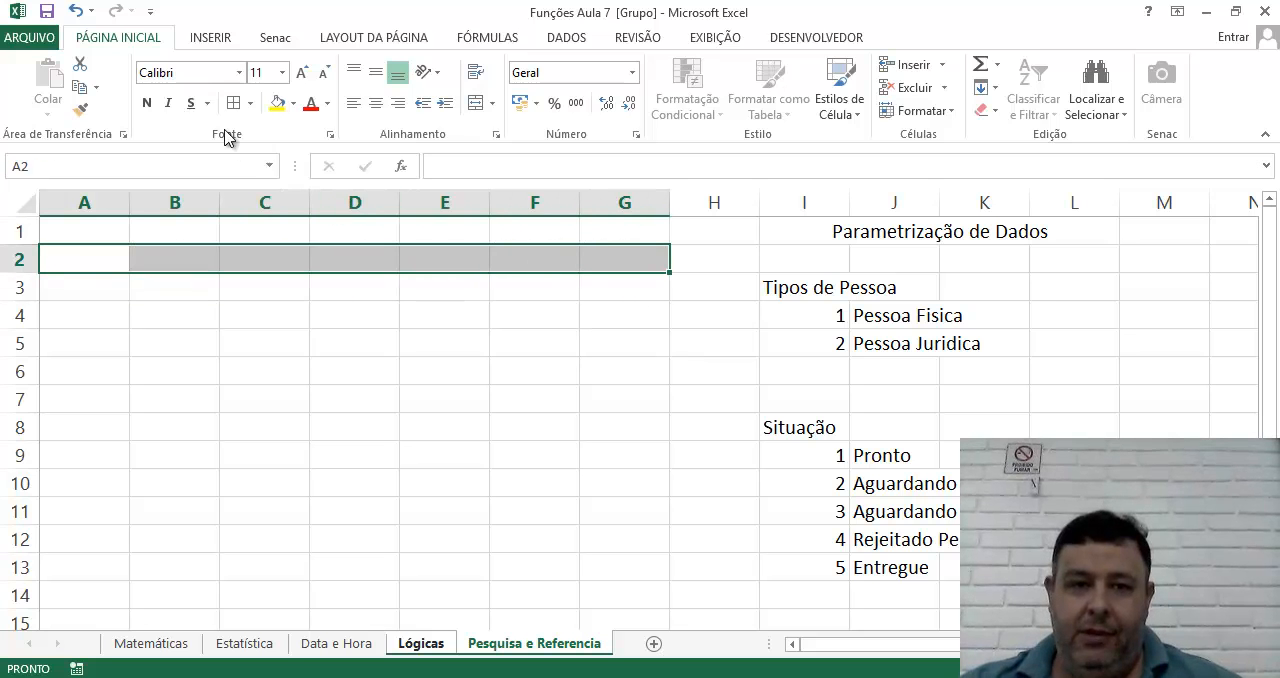
click(484, 103)
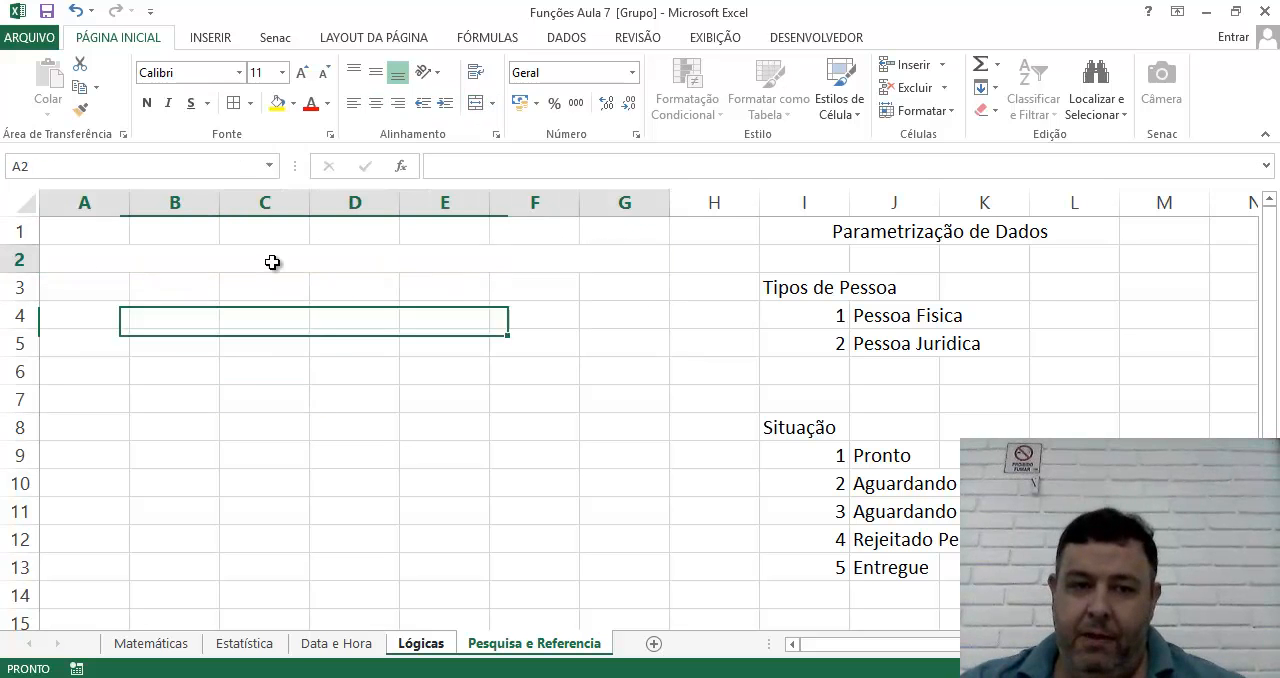
text(Ordens de )
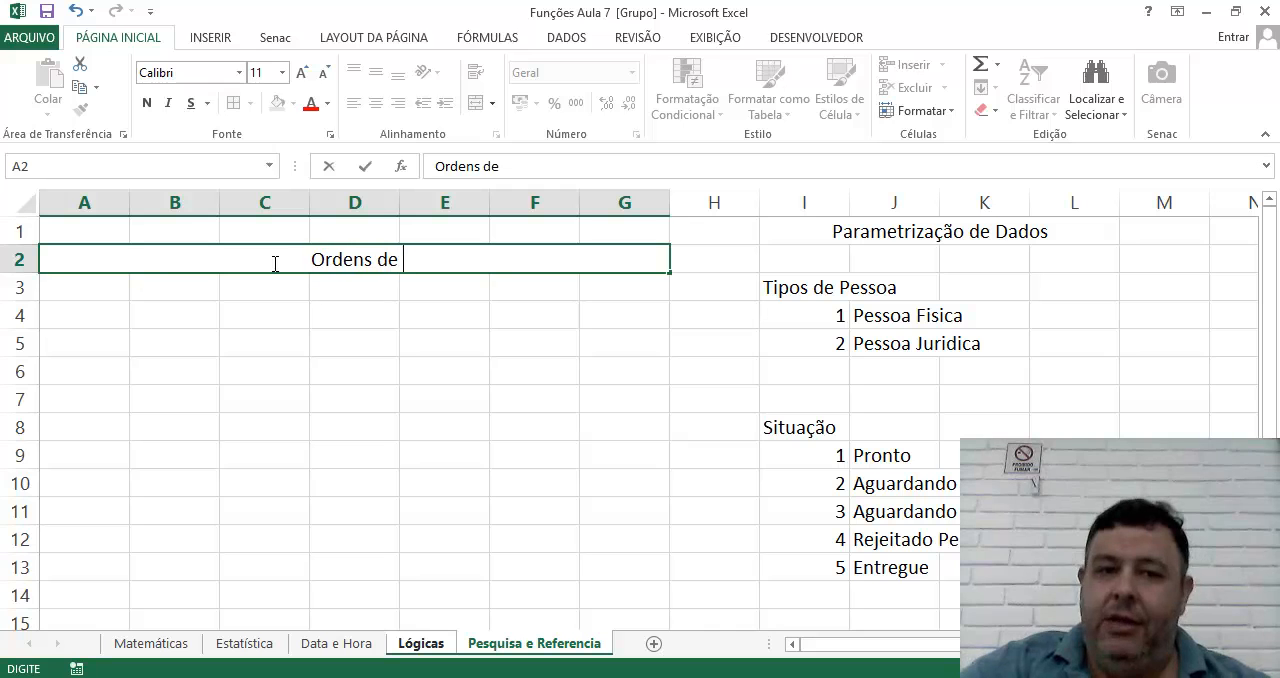
text(Serviço)
key(Return)
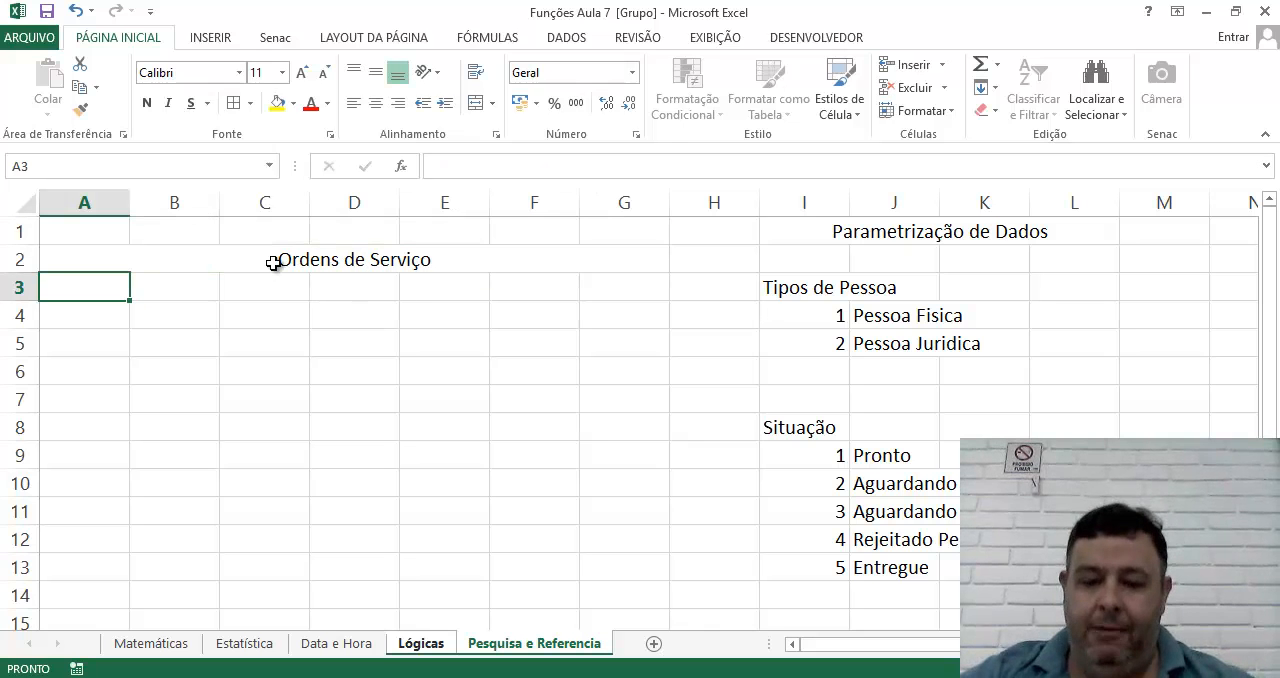
Enter the column headings "Número", "Cliente" and "Tipo" in A4:C4 below the Ordens de Serviço title.
key(Return)
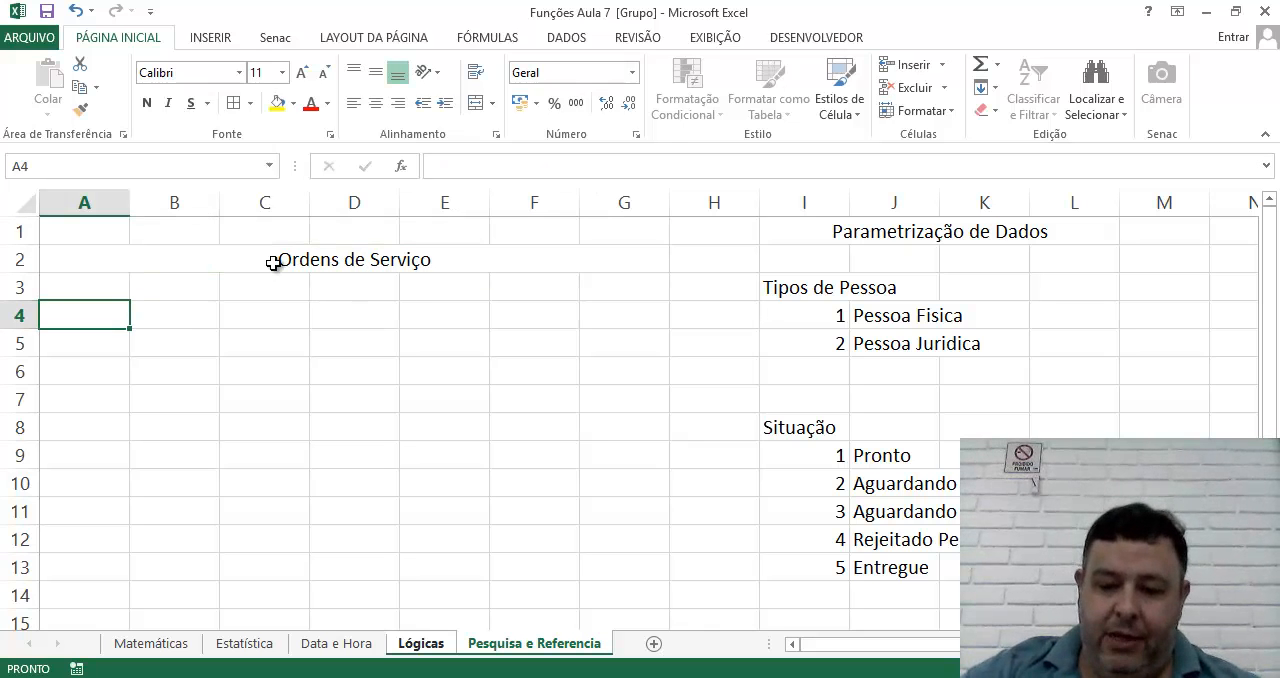
text(Núm)
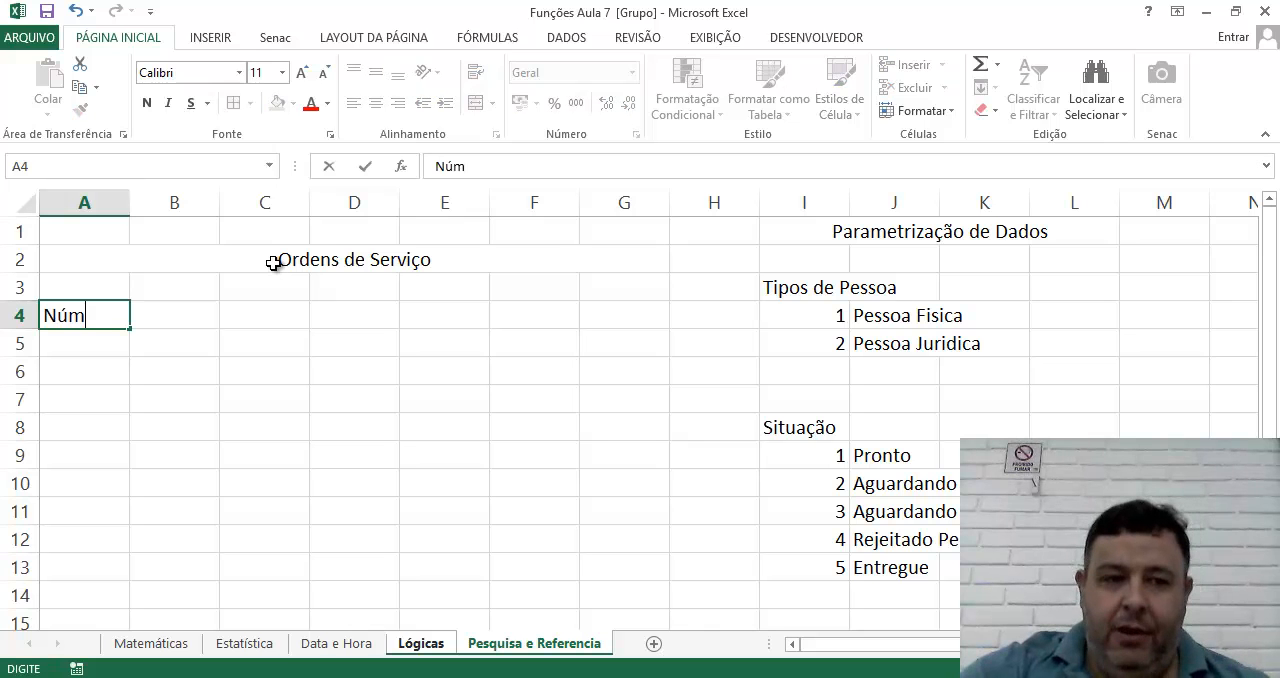
text(ero)
key(Tab)
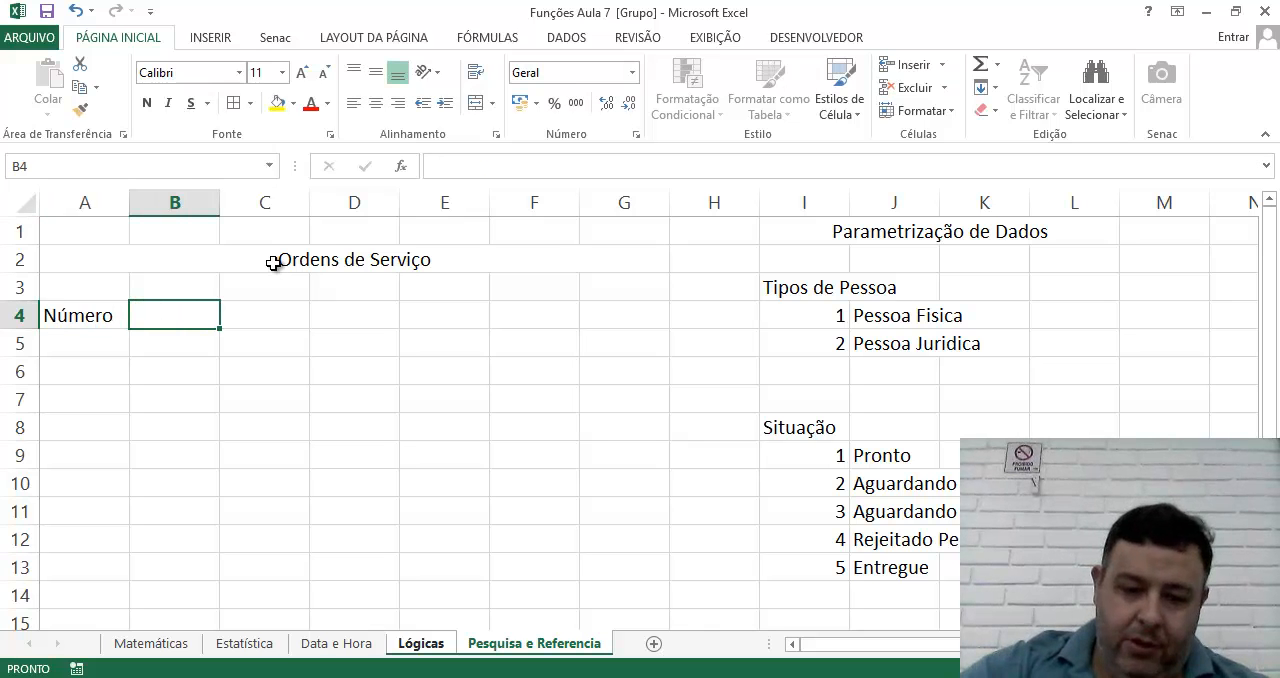
text(Cliente)
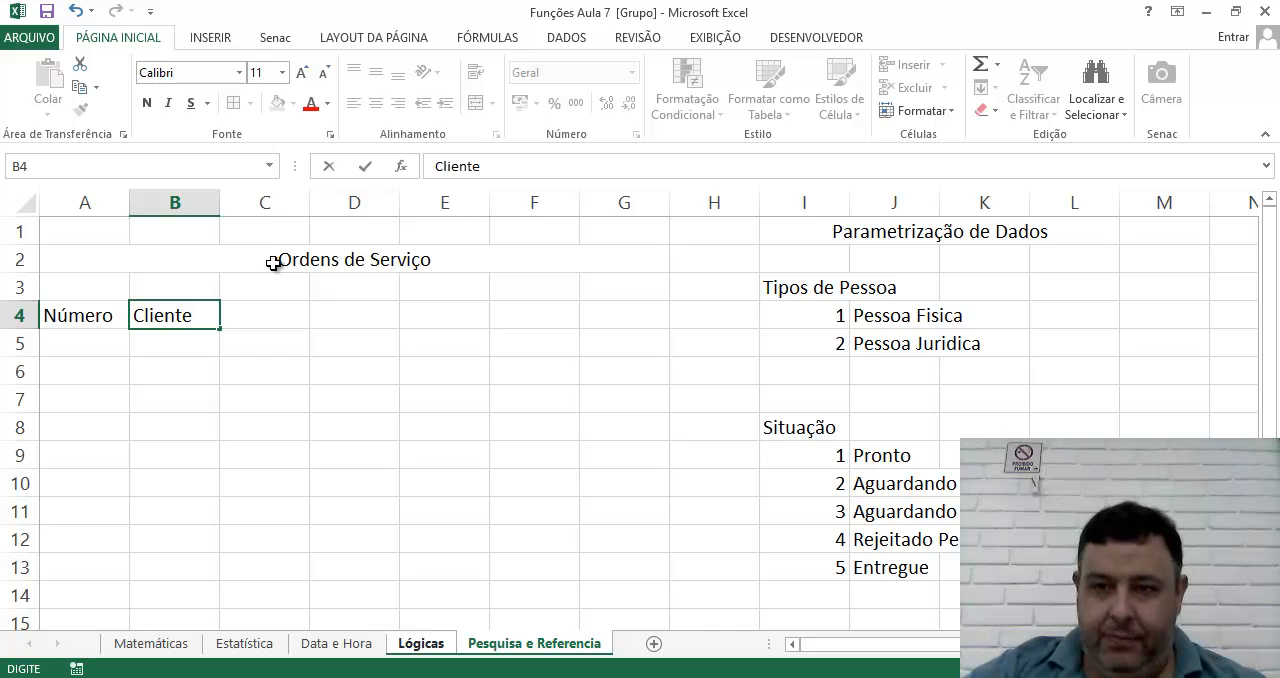
key(Tab)
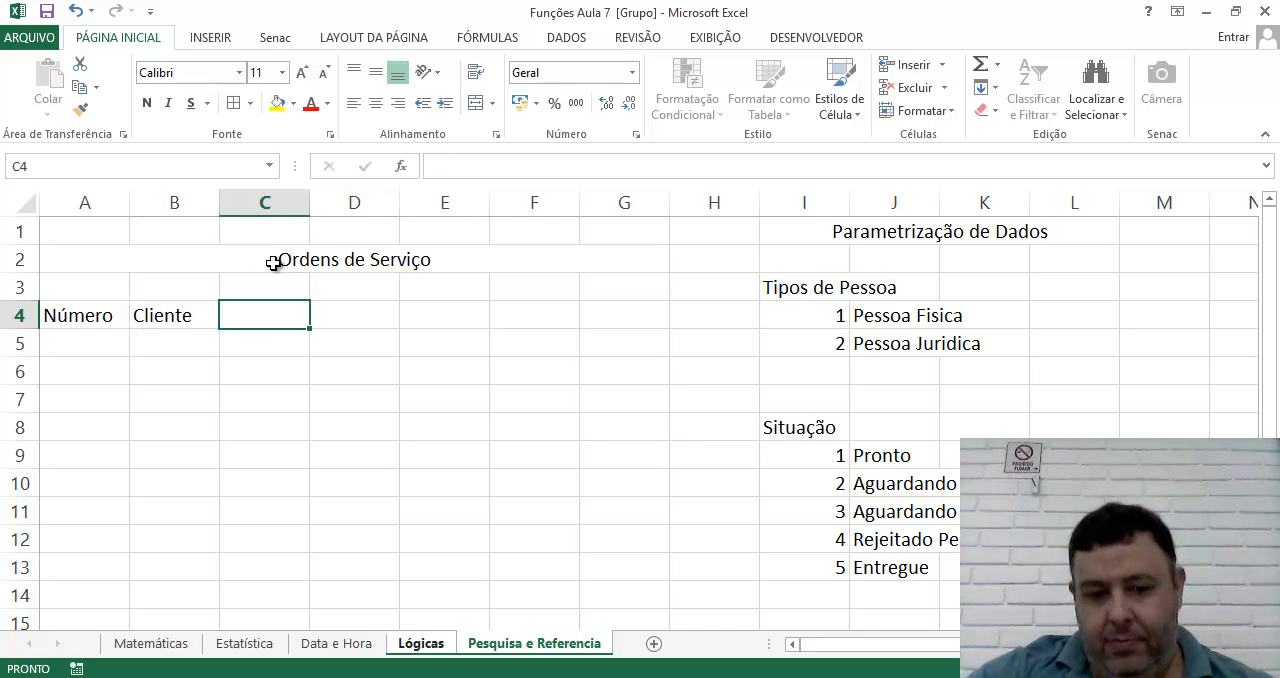
text(Tipo)
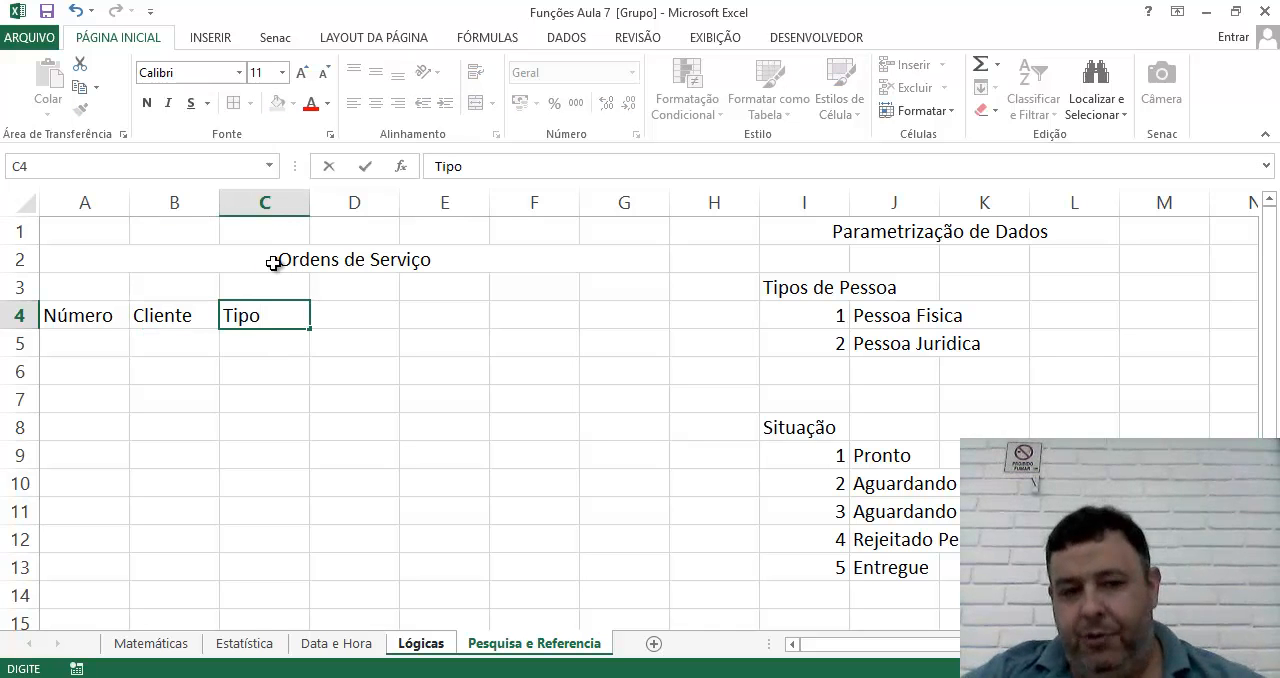
key(Tab)
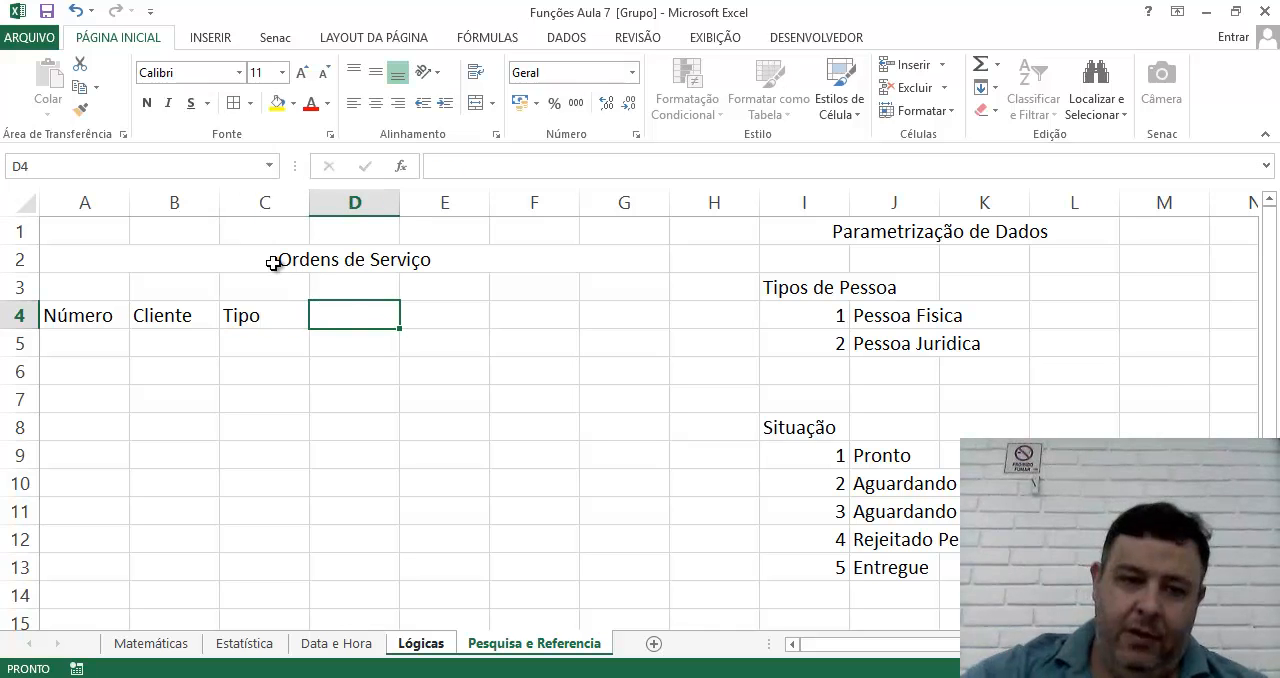
Enter the column headings "Equipamento", "Problema" and "Situação" in D4:F4 of the Ordens de Serviço table.
text(Equipamentoi)
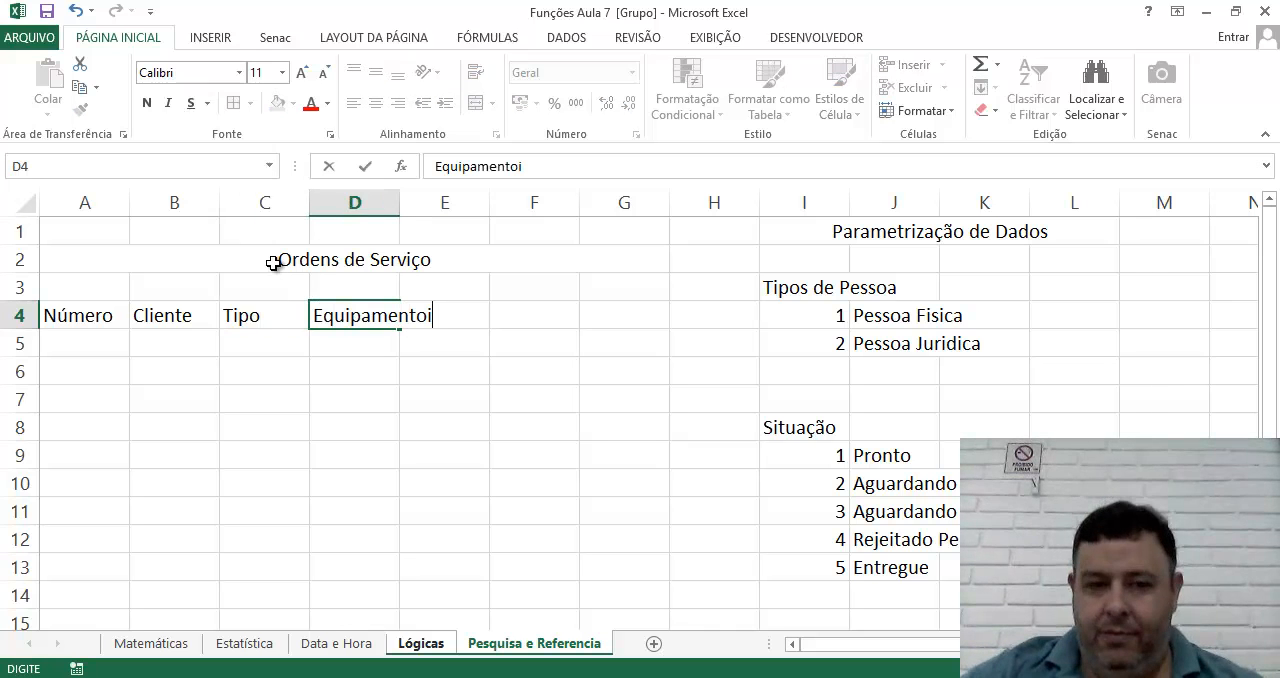
key(BackSpace)
key(Tab)
text(P)
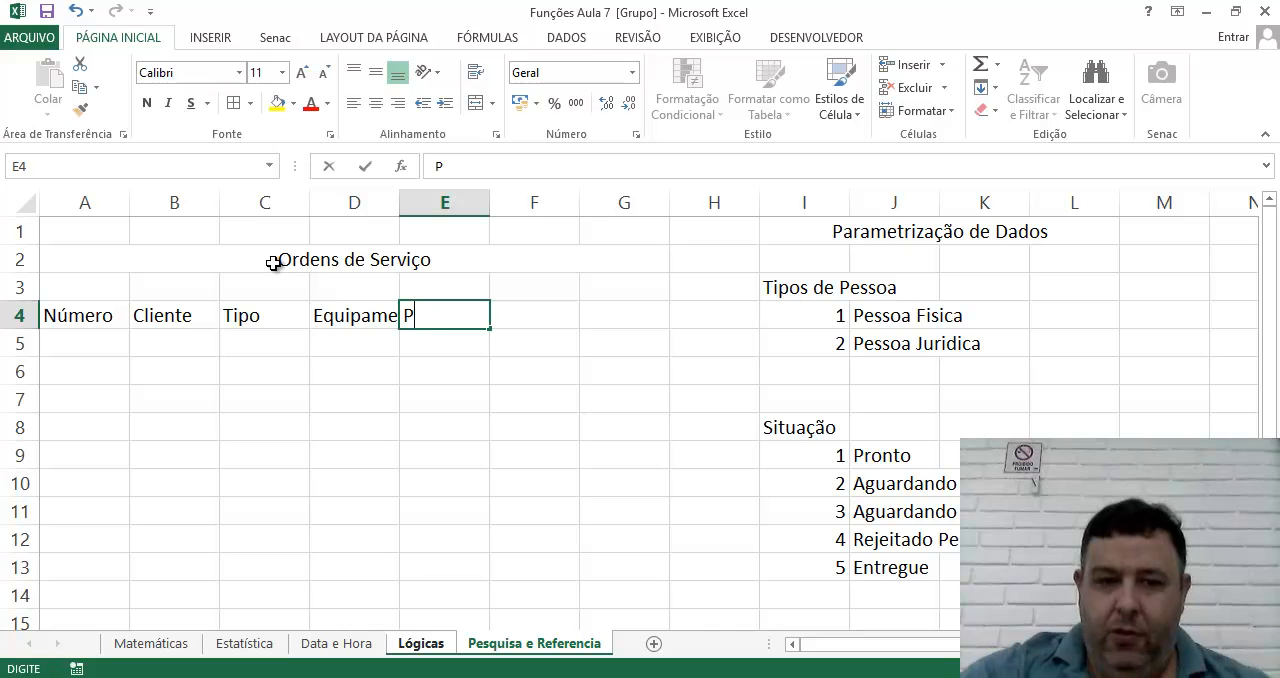
text(roblema)
key(ctrl+Return)
key(Tab)
text(Situação)
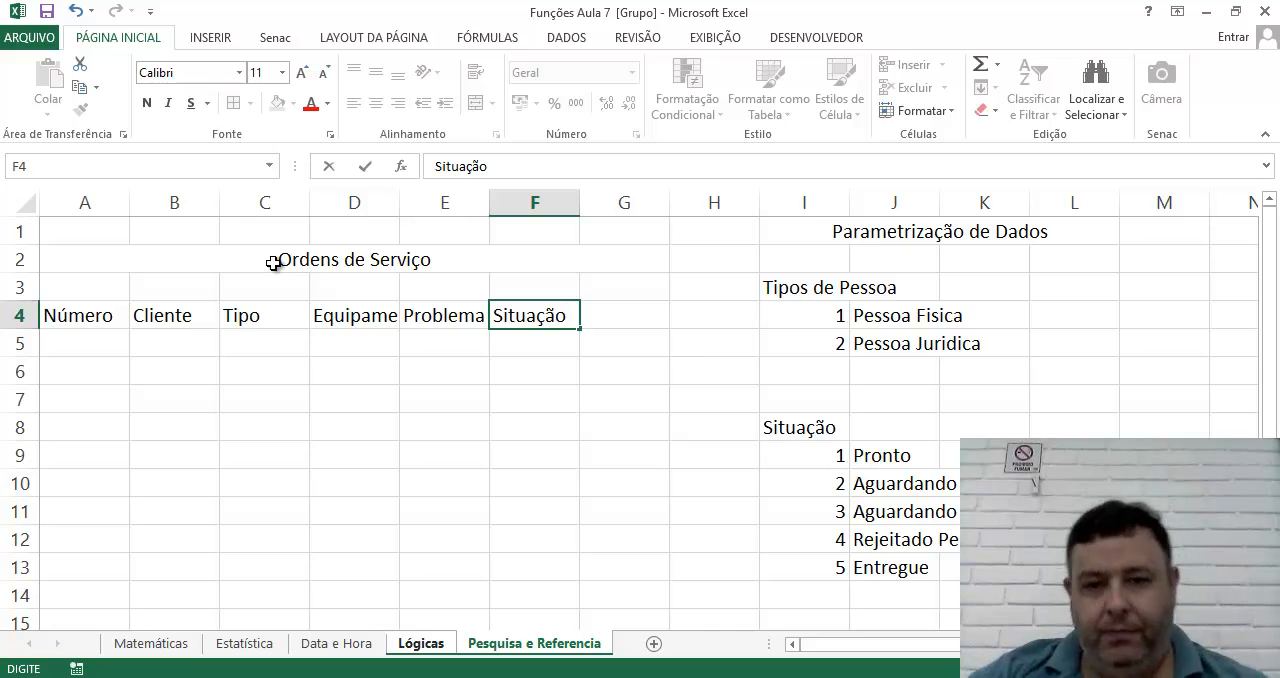
key(Return)
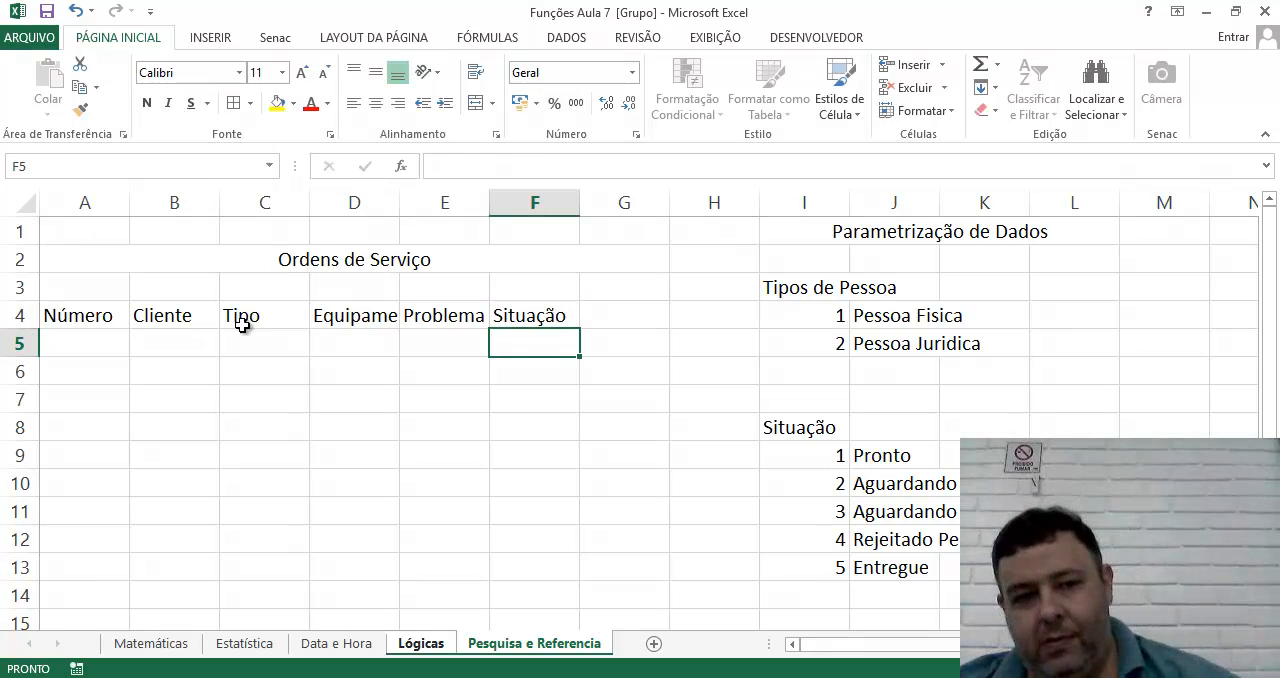
Fit column D to its "Equipamento" heading and widen the Cliente and Problema columns to make room for longer entries.
double_click(400, 197)
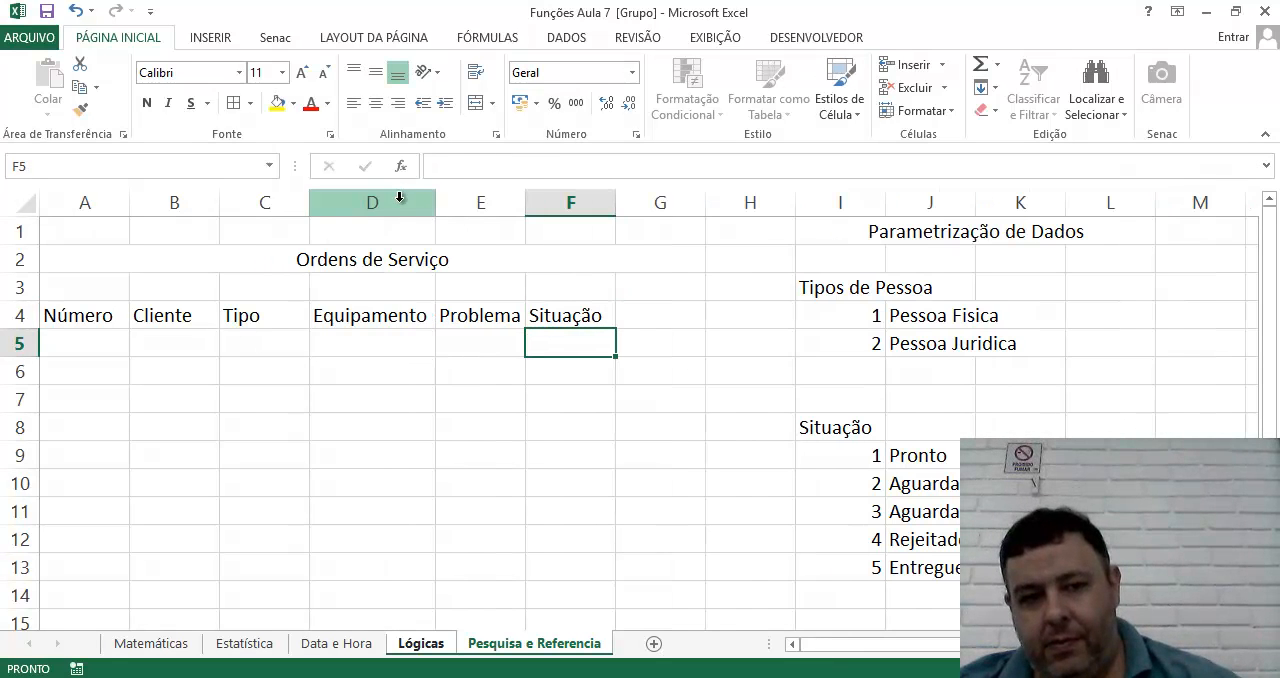
click(360, 371)
click(44, 340)
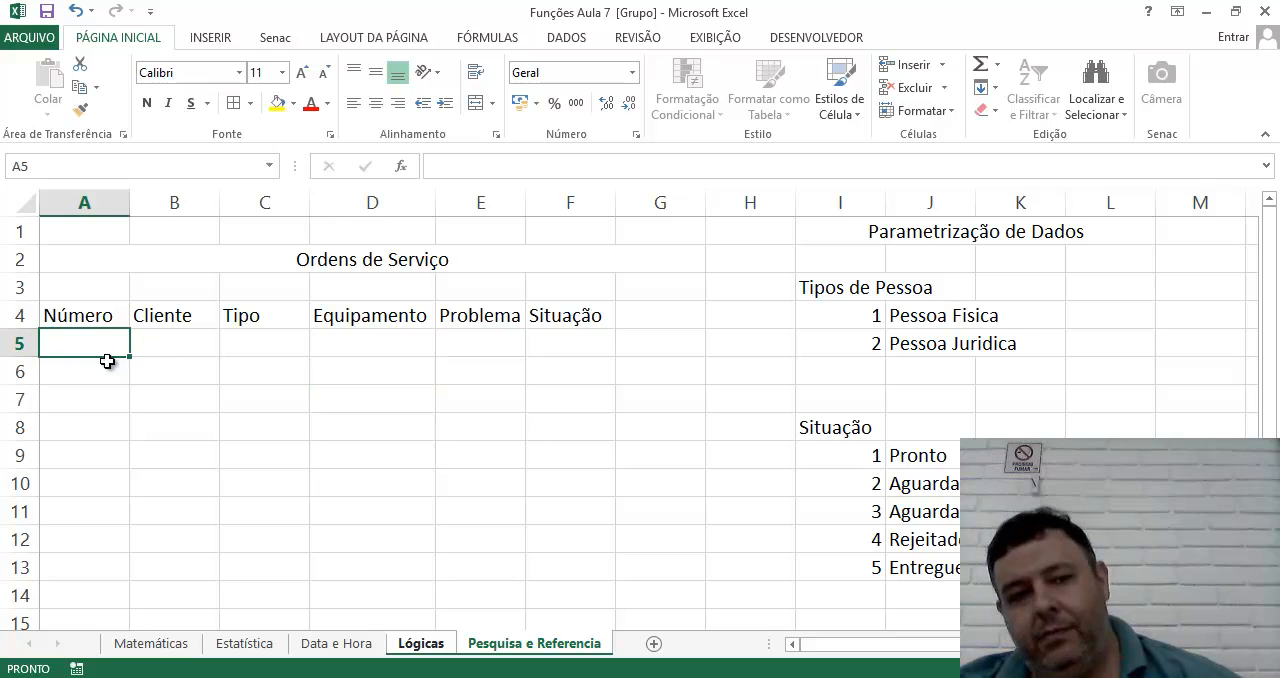
drag(220, 202, 336, 202)
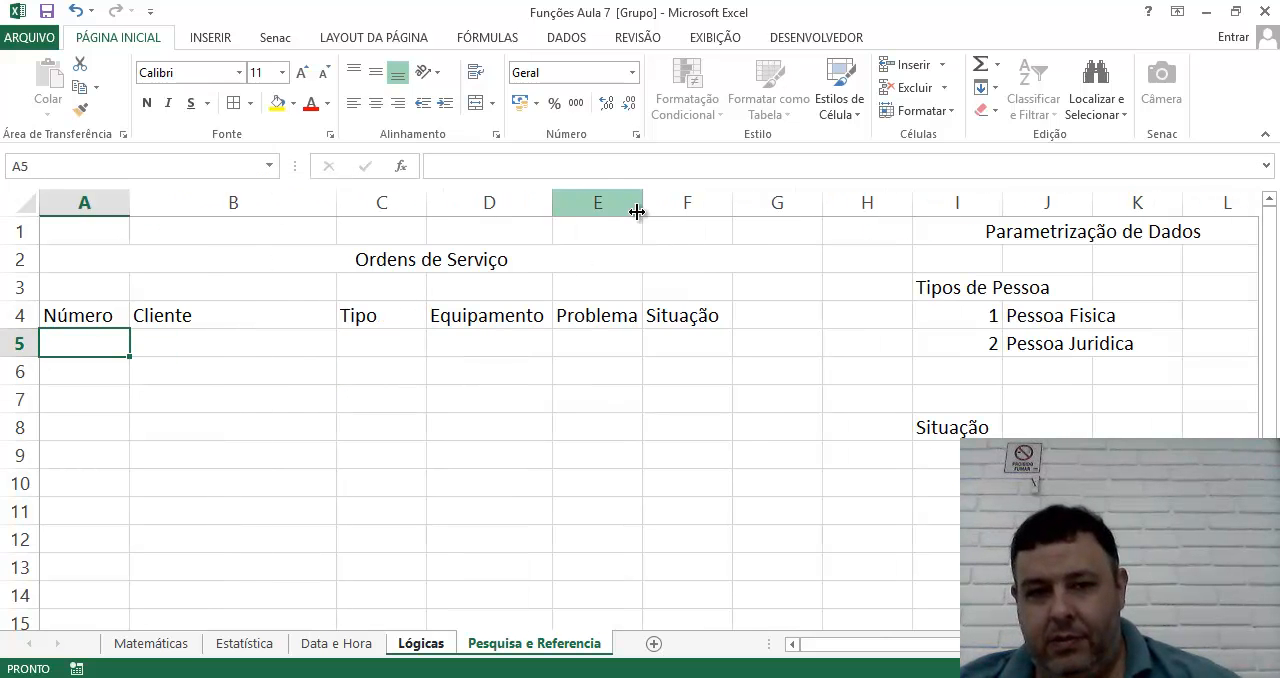
drag(648, 200, 692, 200)
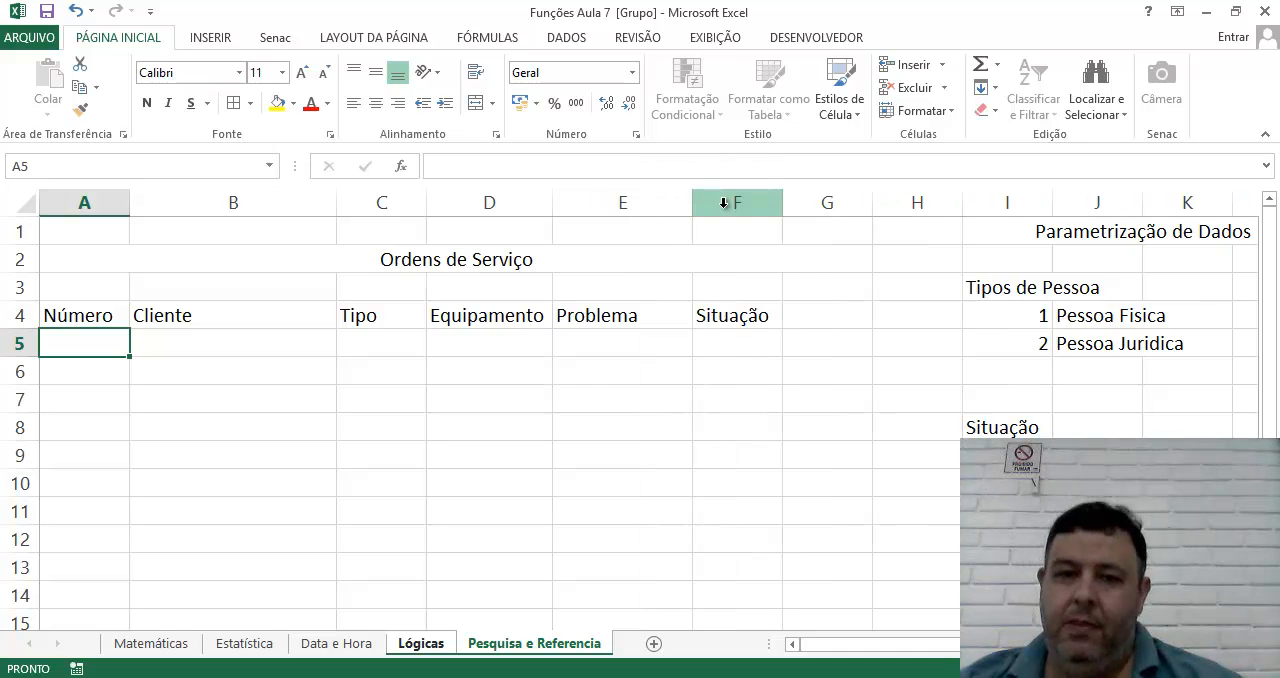
click(734, 353)
Format the heading row A4:F4 with a dark gray fill and white font color.
drag(60, 315, 704, 316)
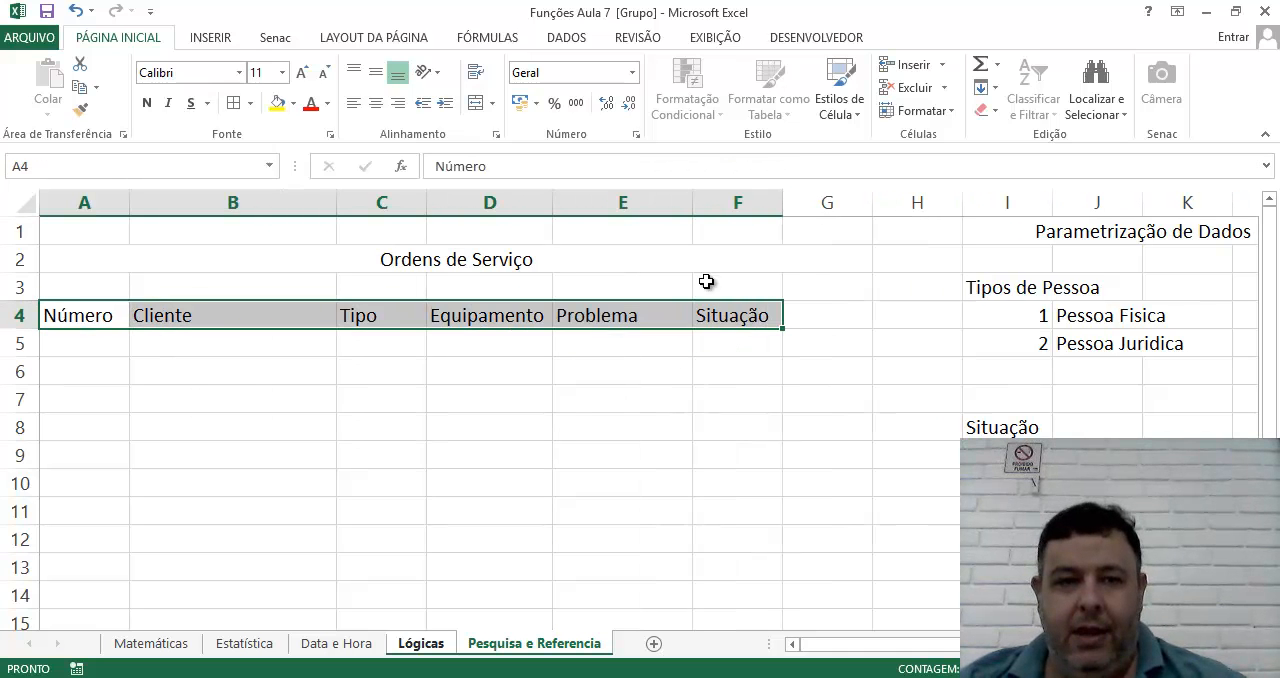
click(293, 103)
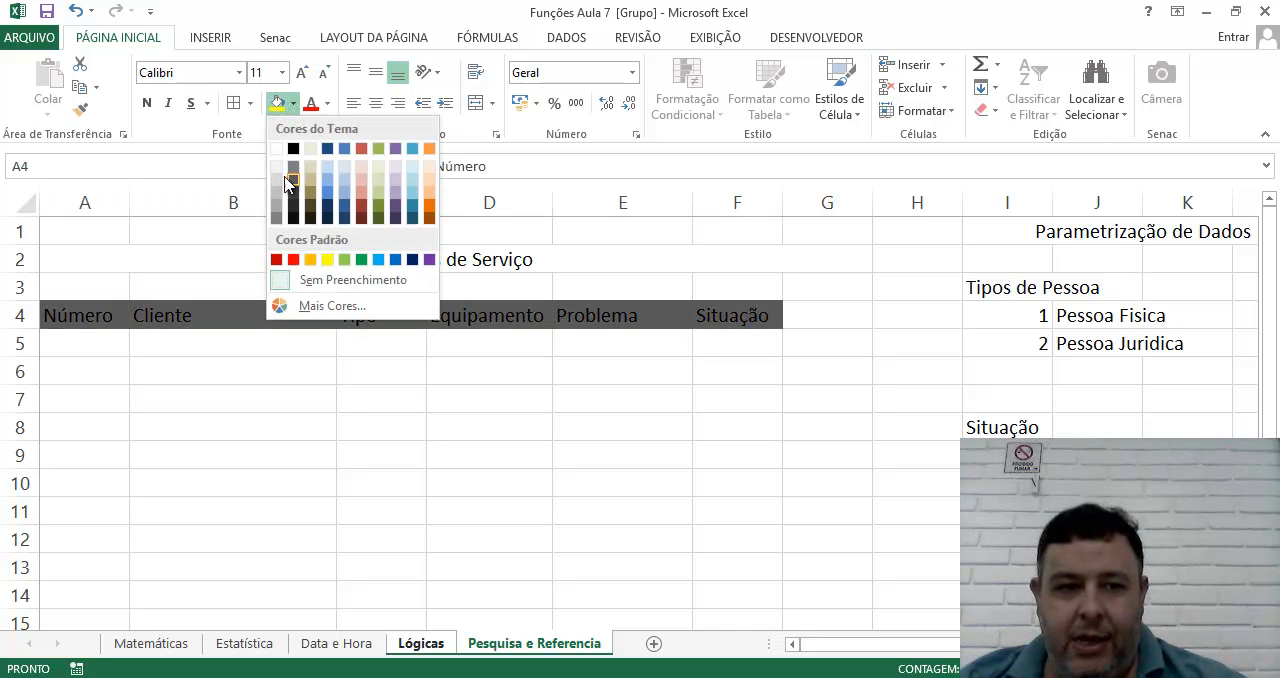
click(292, 198)
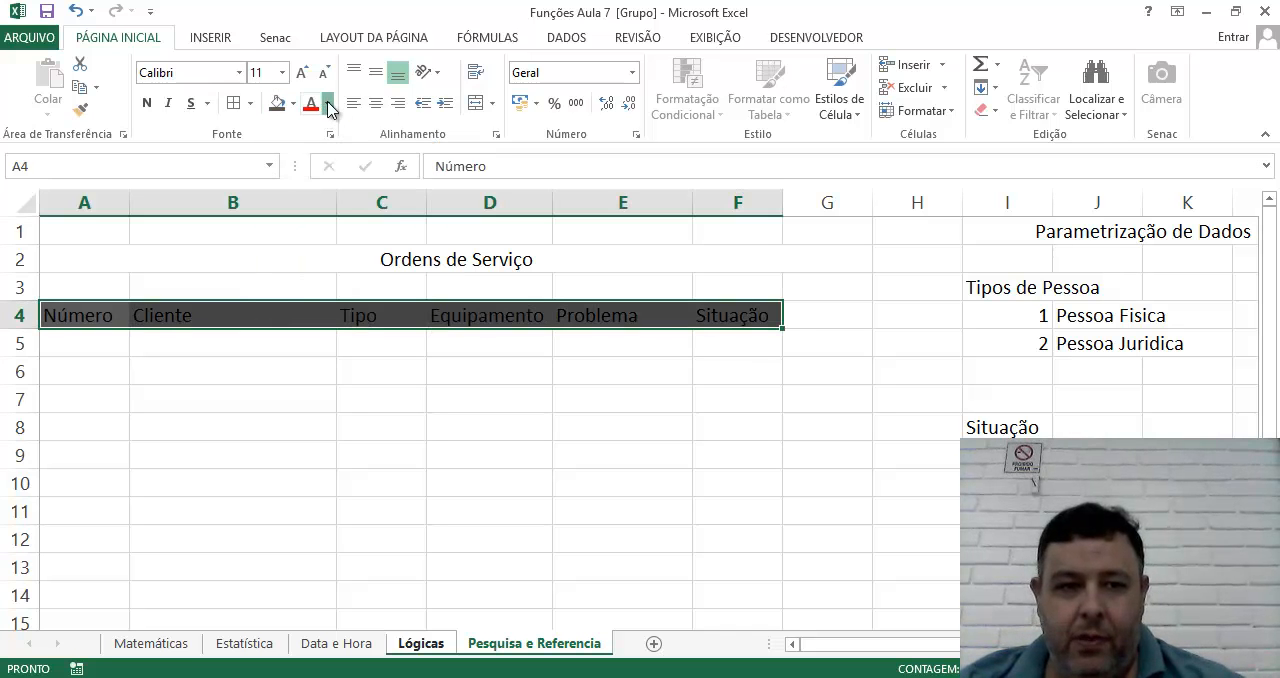
click(326, 103)
click(310, 172)
click(325, 318)
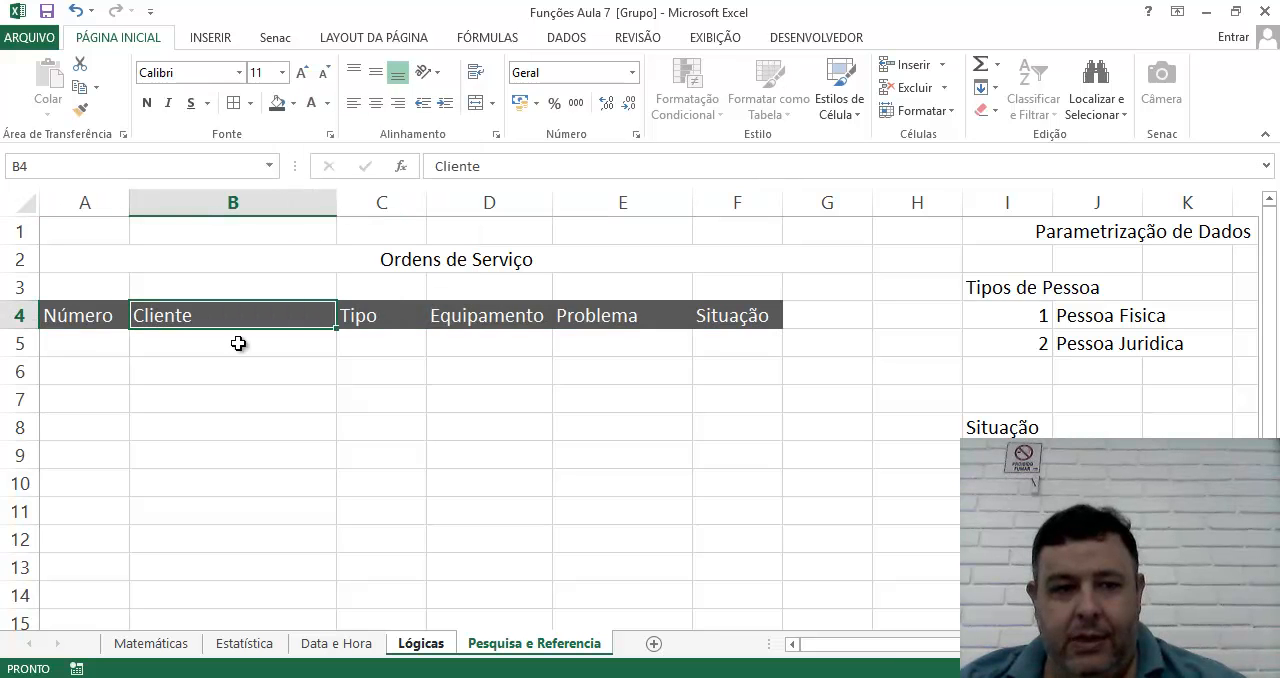
drag(87, 318, 706, 322)
click(489, 427)
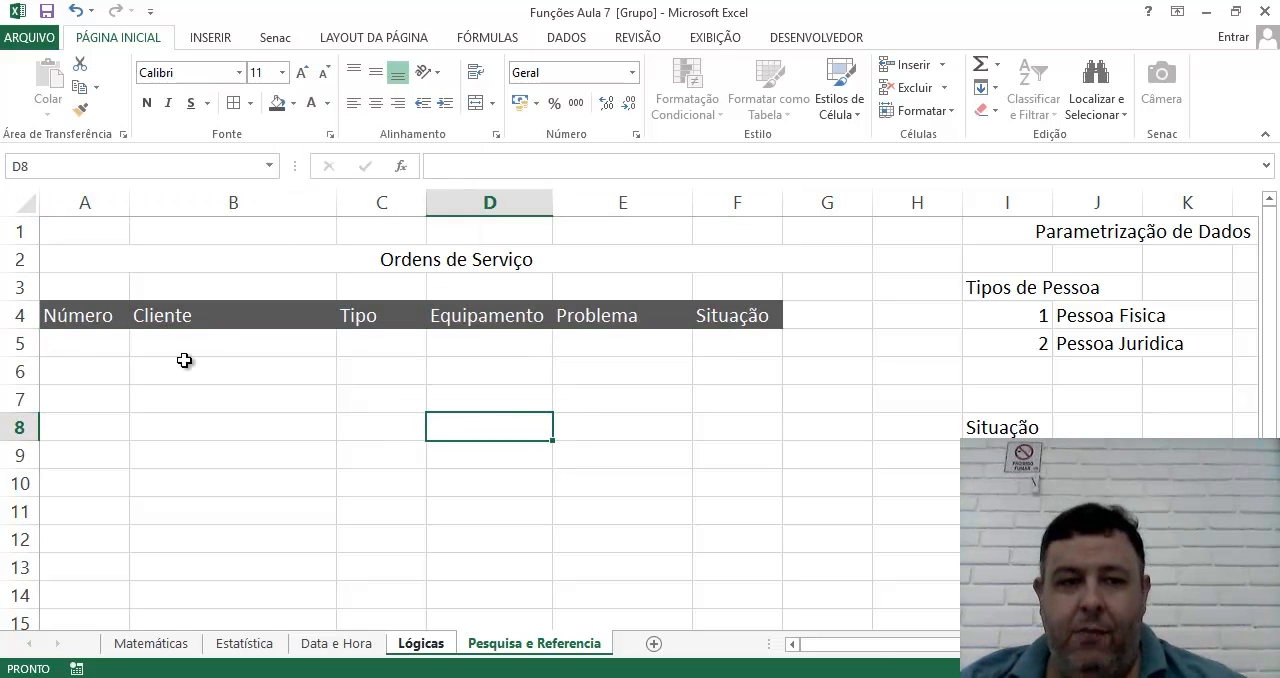
Start the first service order in row 5 with the first sequential number, the client's full name and Tipo 1.
click(95, 342)
text(1)
key(Tab)
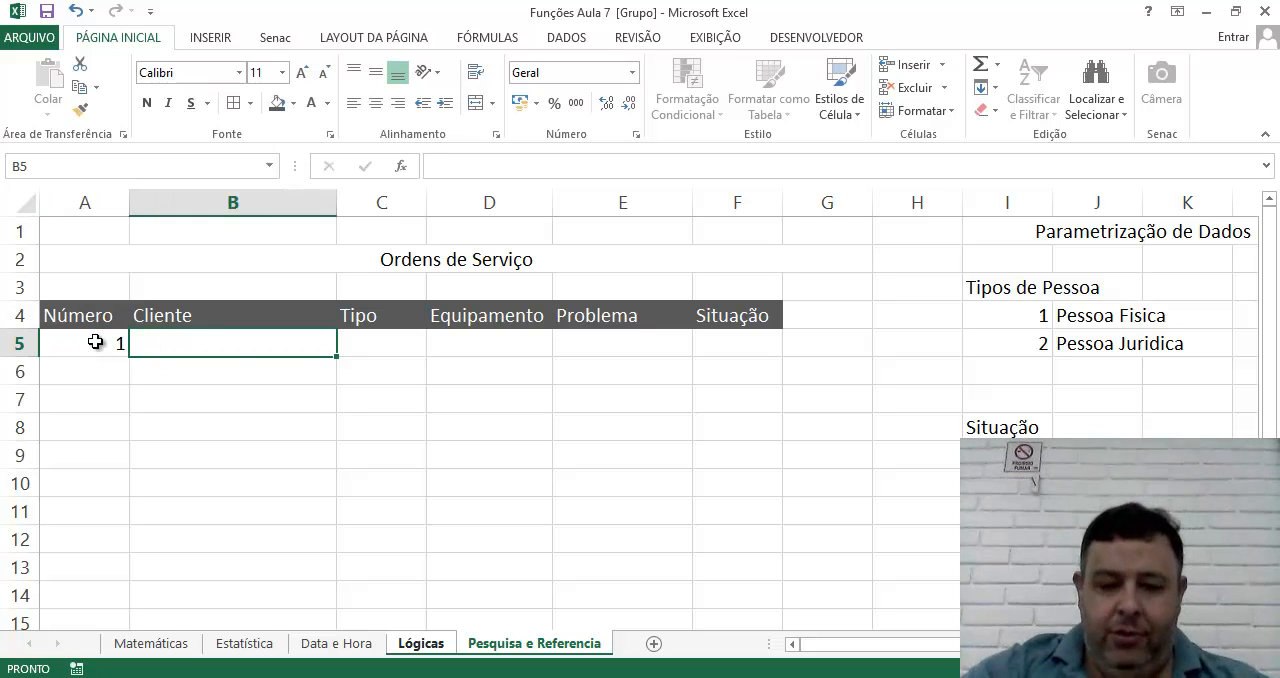
text(Tertuliado Gomes)
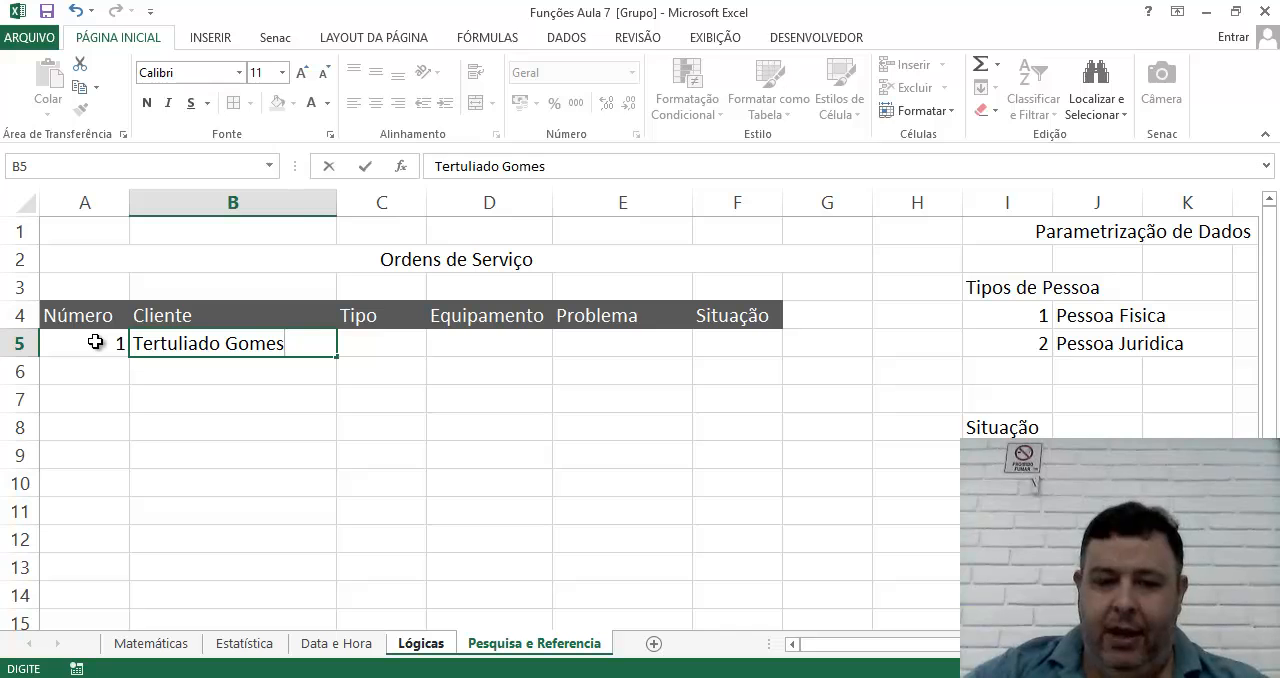
key(Tab)
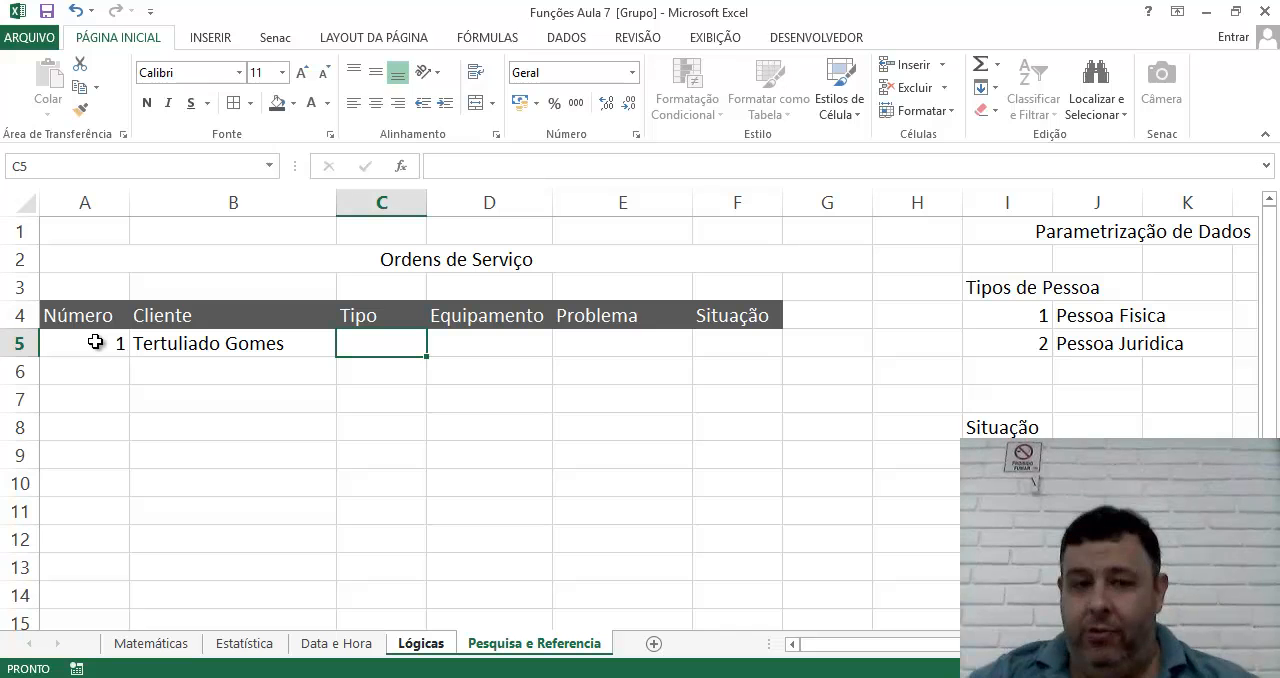
text(1)
key(Tab)
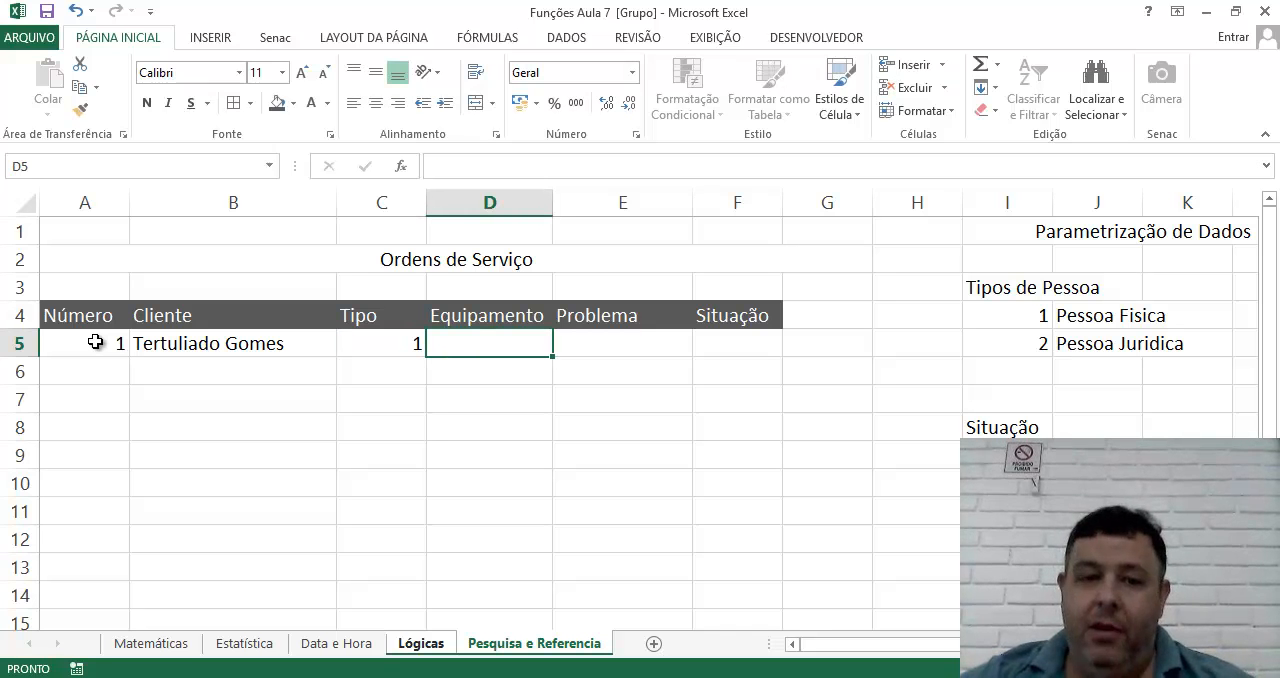
Complete row 5 with the equipment "Cel Samsung", the problem "Não Liga" and Situação 2.
text(C)
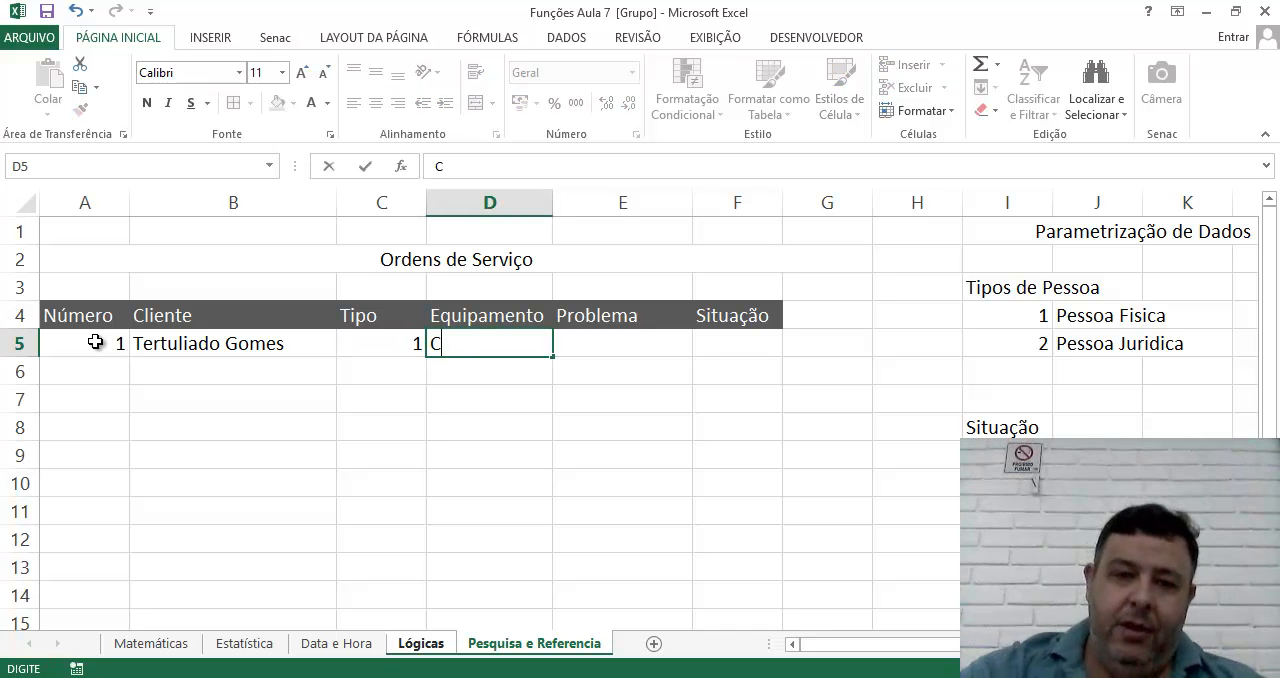
text(el Samsung)
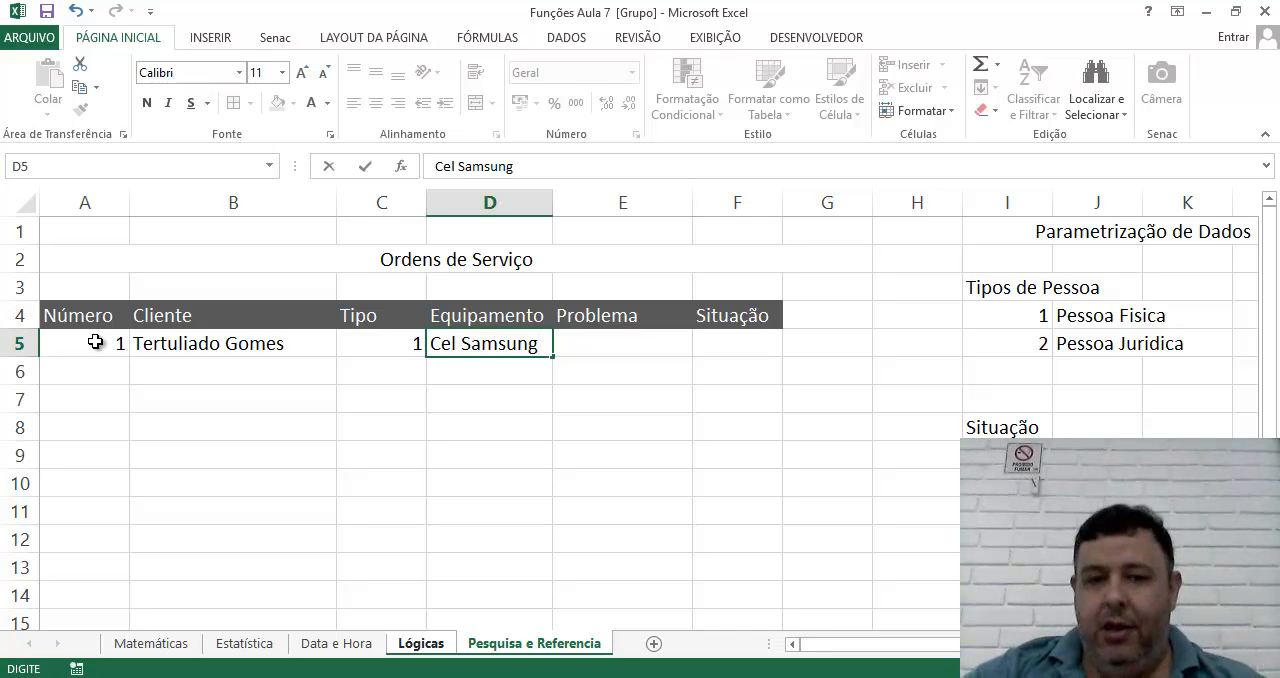
key(Tab)
text(Não)
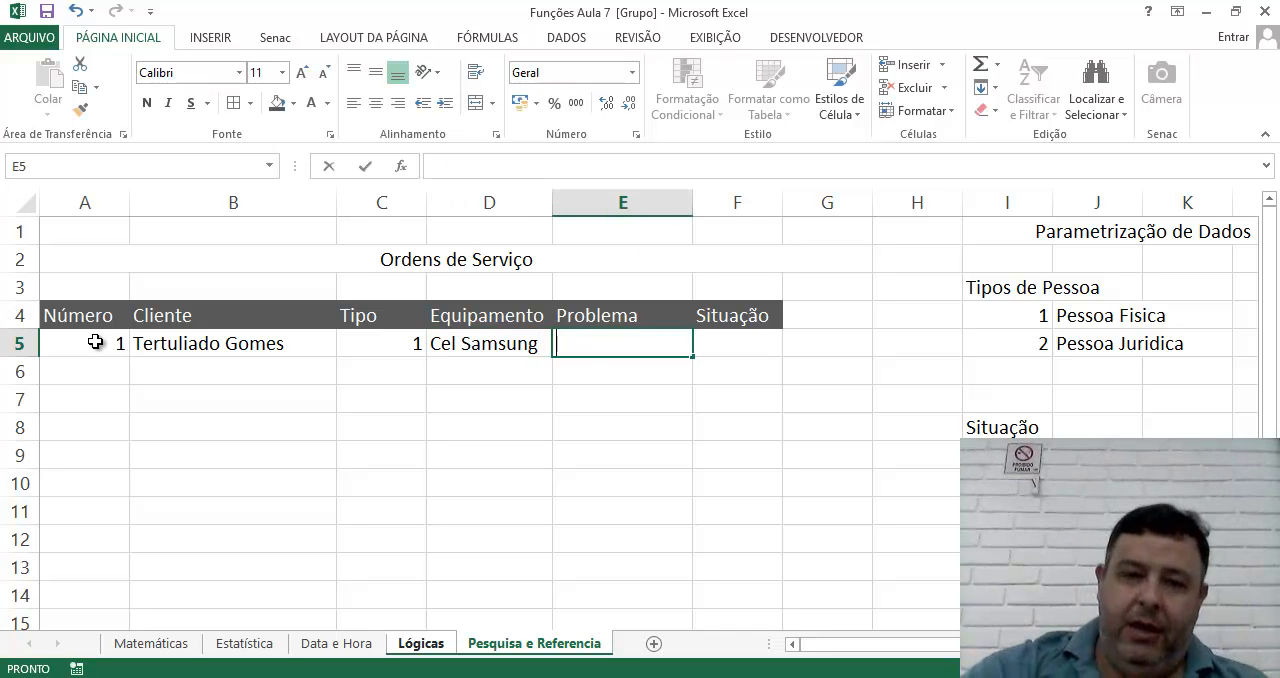
text( Liga)
key(Tab)
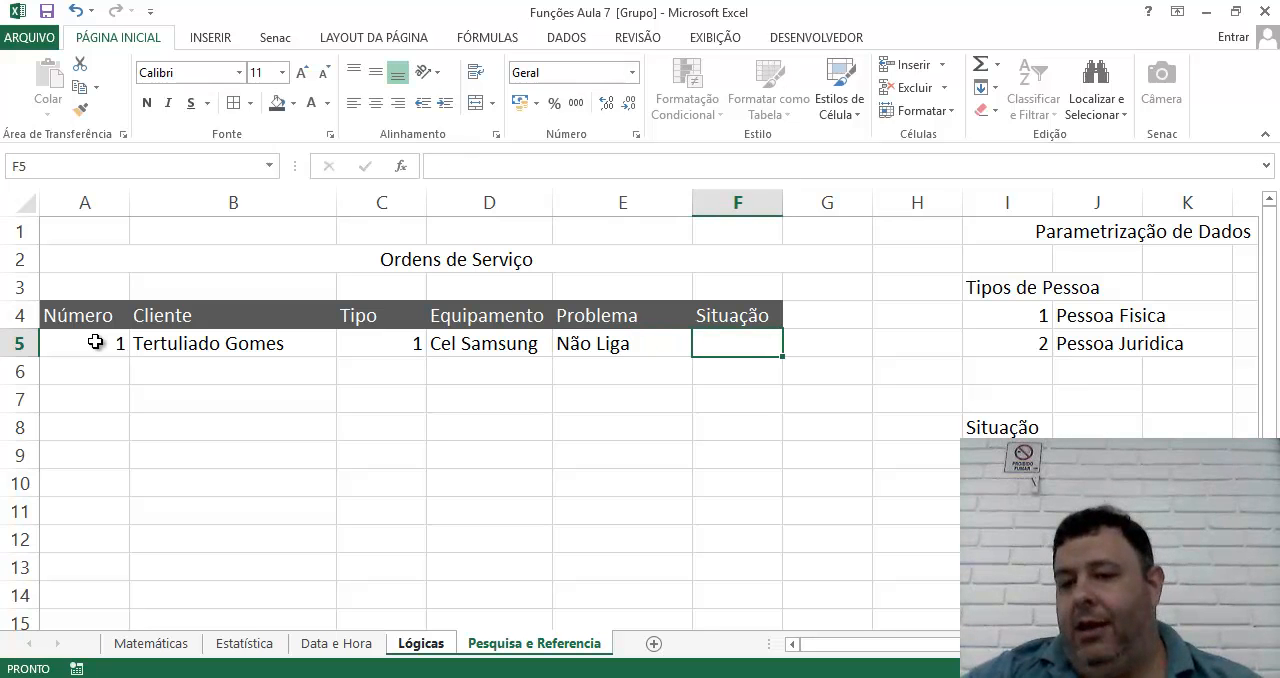
text(2)
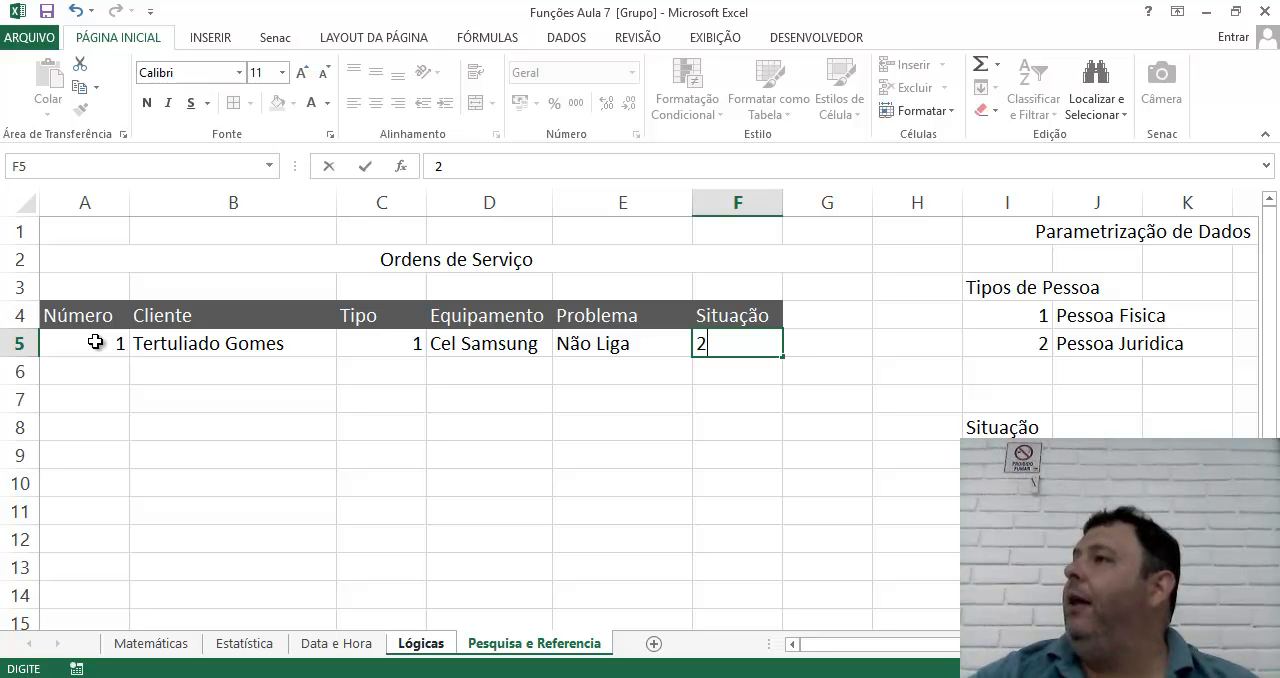
key(Return)
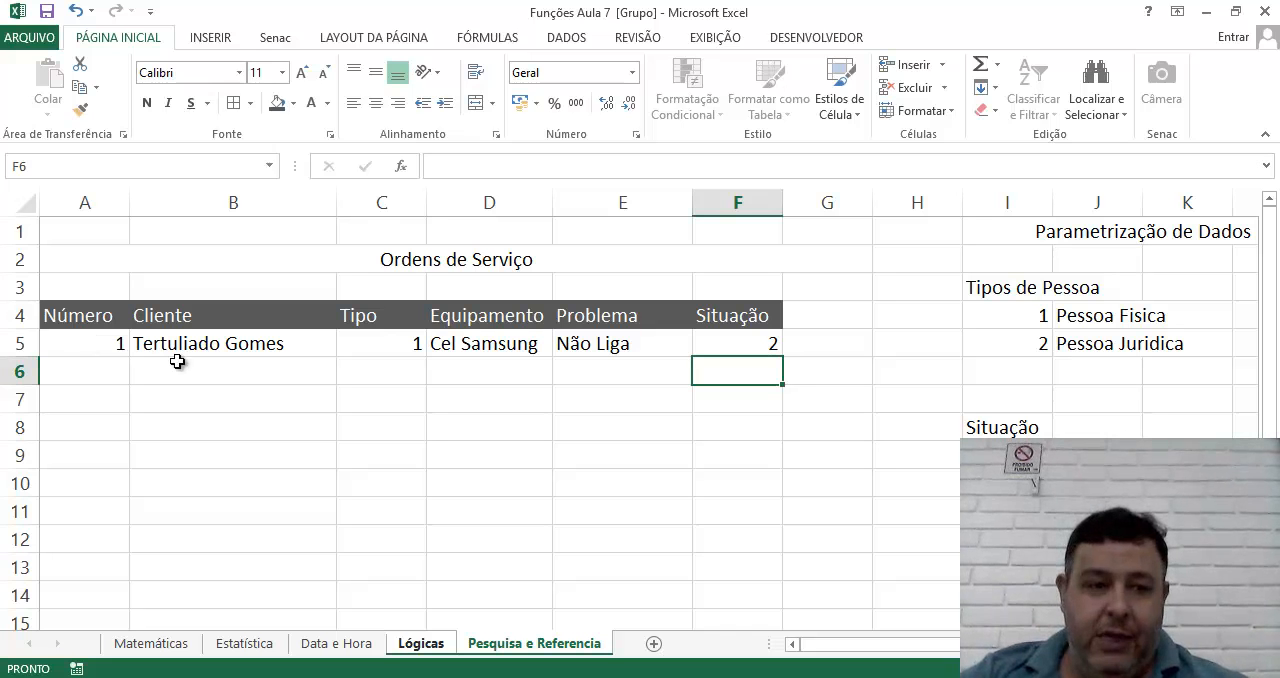
Start the second service order in row 6 with the next sequential number, the client's full name and Tipo 1.
click(86, 374)
text(2)
key(Tab)
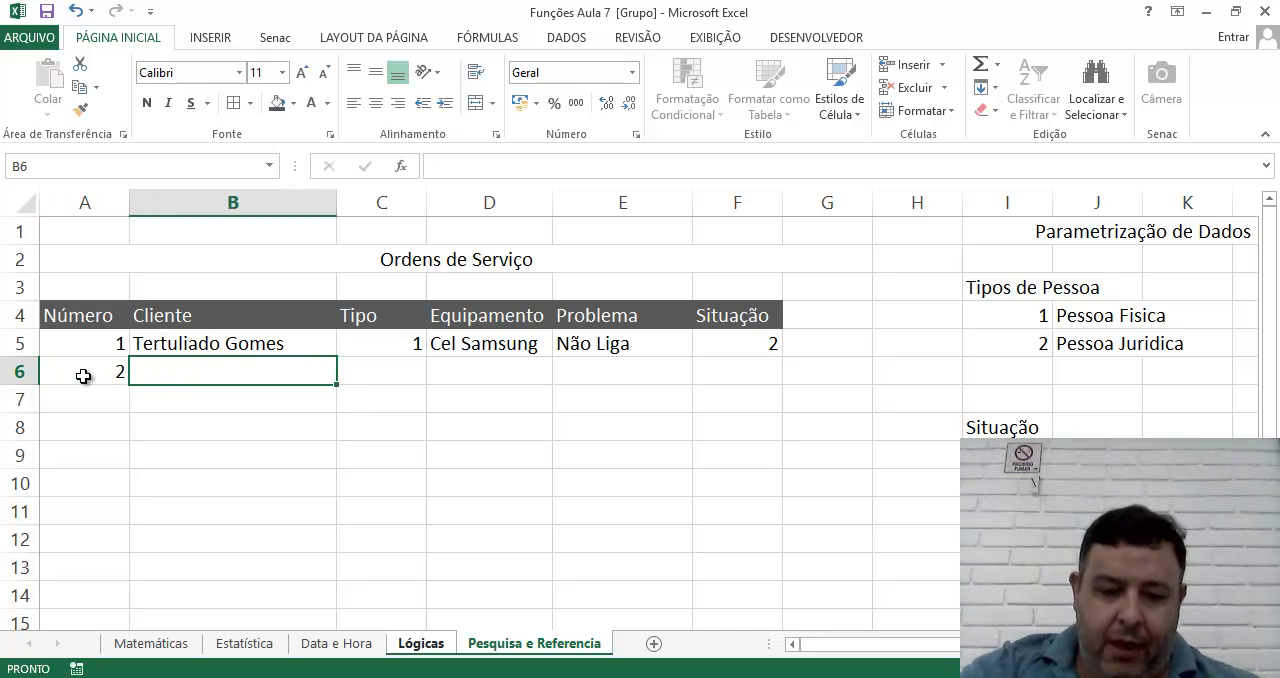
text(X)
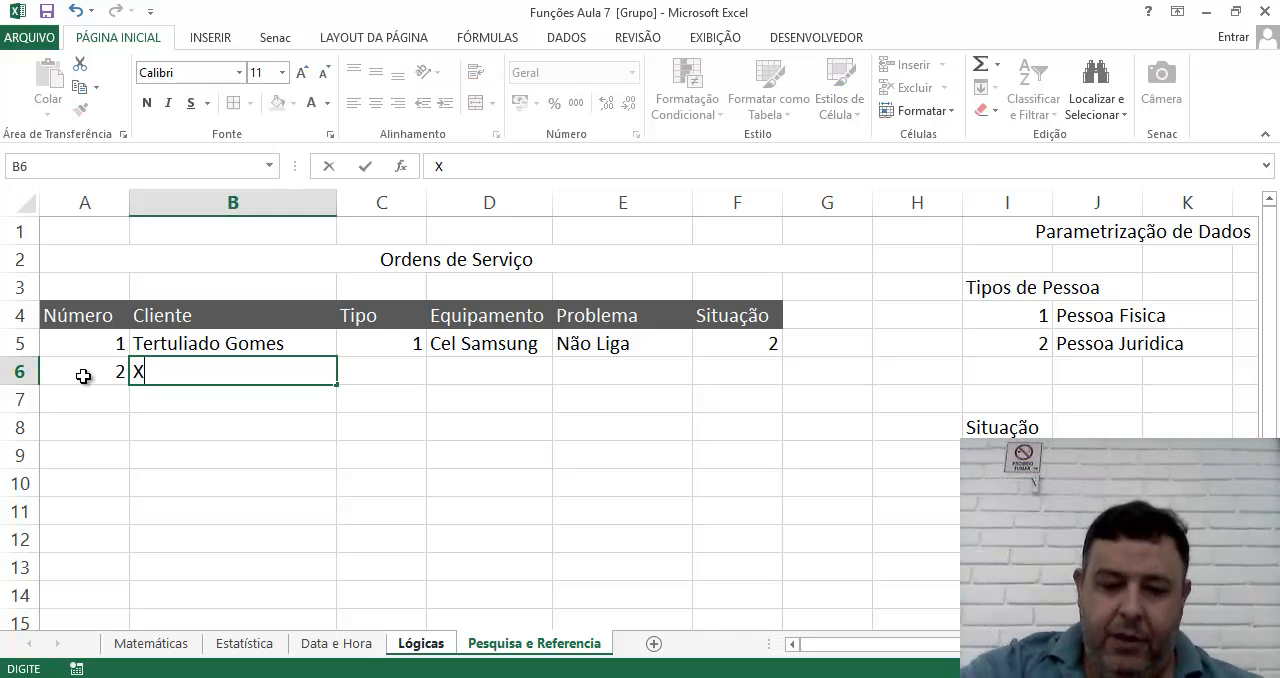
text(infronilda)
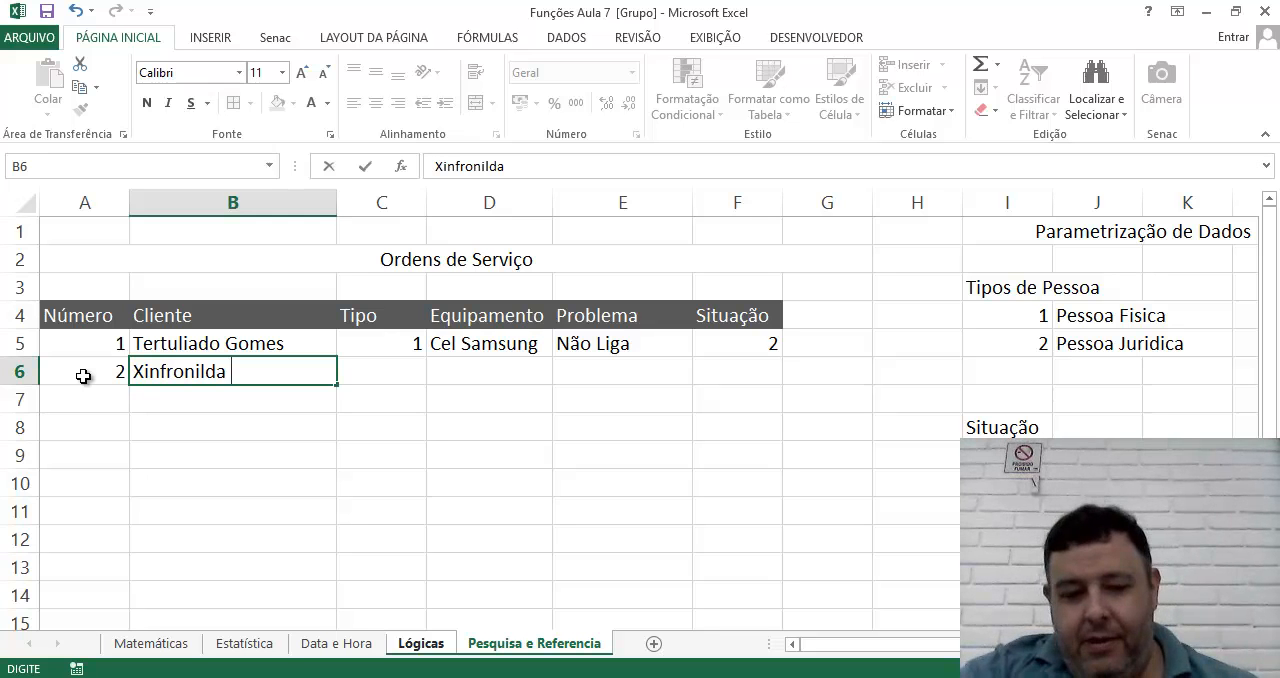
text(Bertulina)
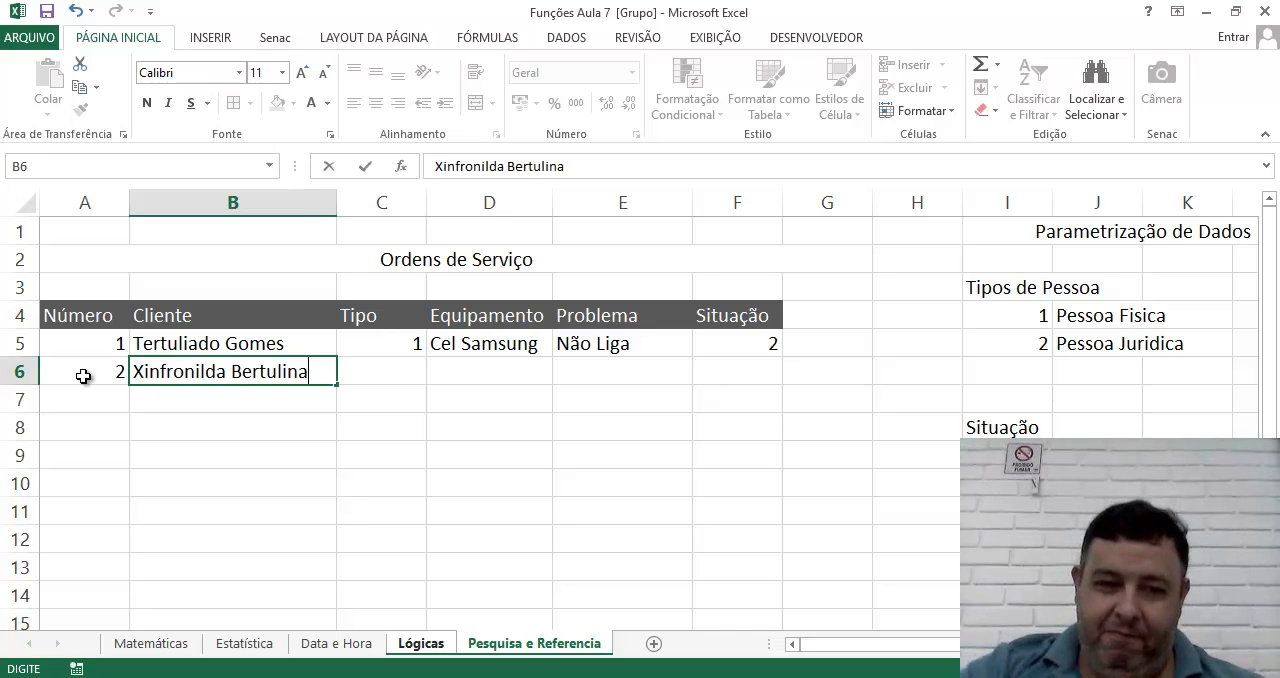
key(Tab)
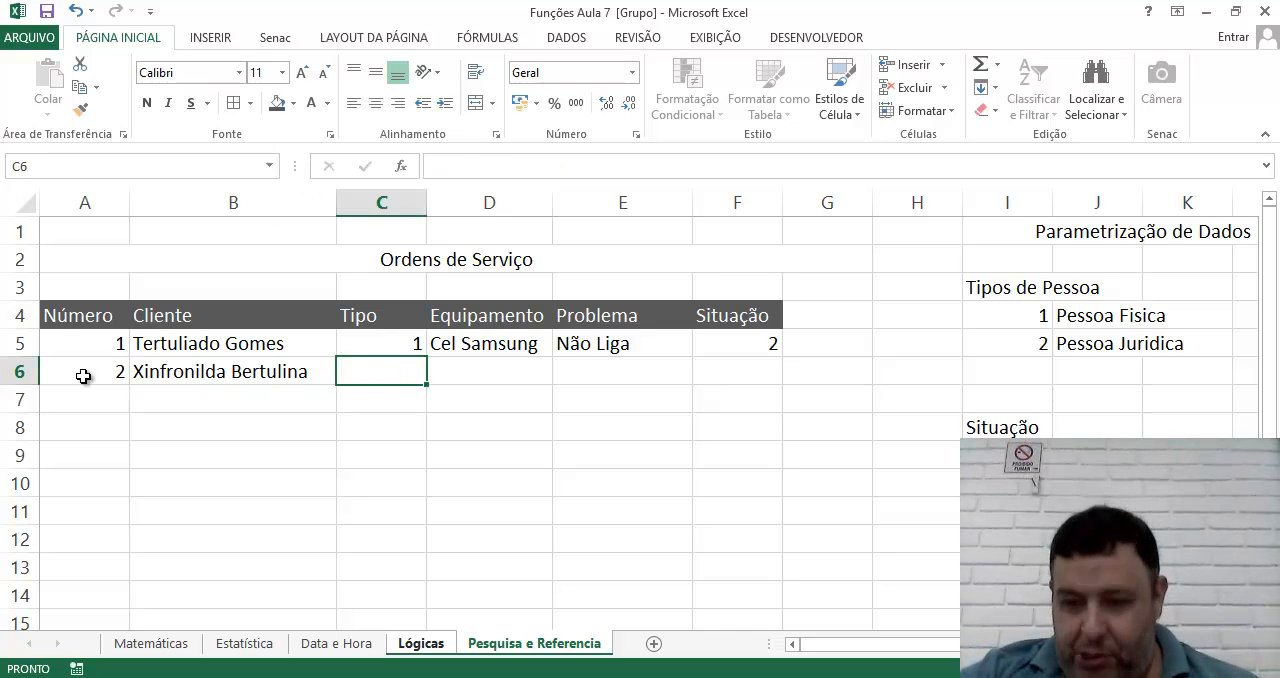
text(1)
key(Tab)
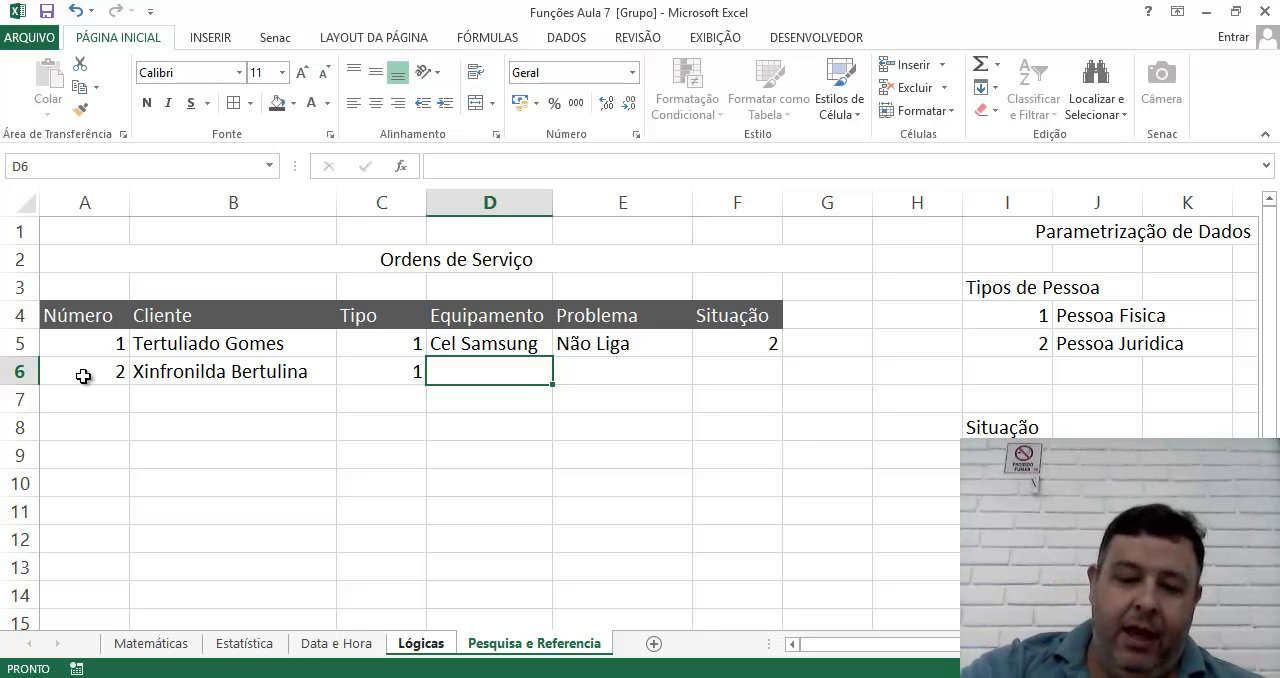
Complete row 6 with the equipment "Nokia Tijolao", the problem "Sem Som" and Situação 1.
text(Nokia Tijolao)
key(Tab)
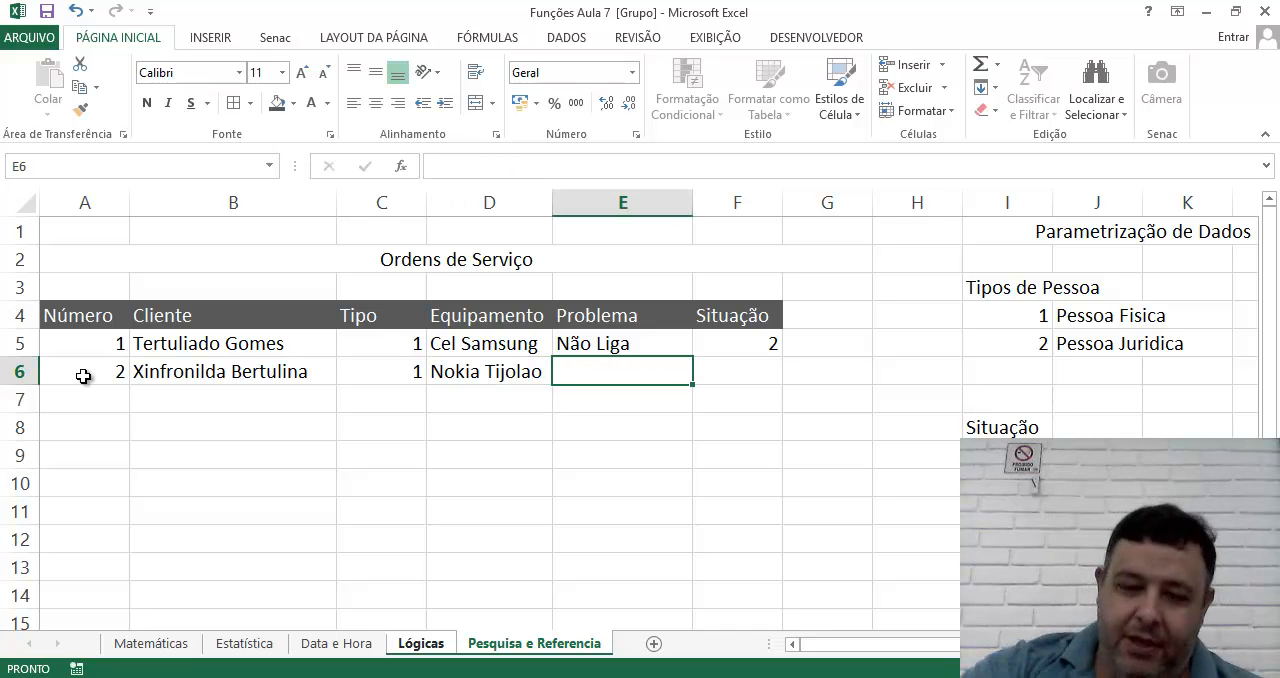
text(Sem Som)
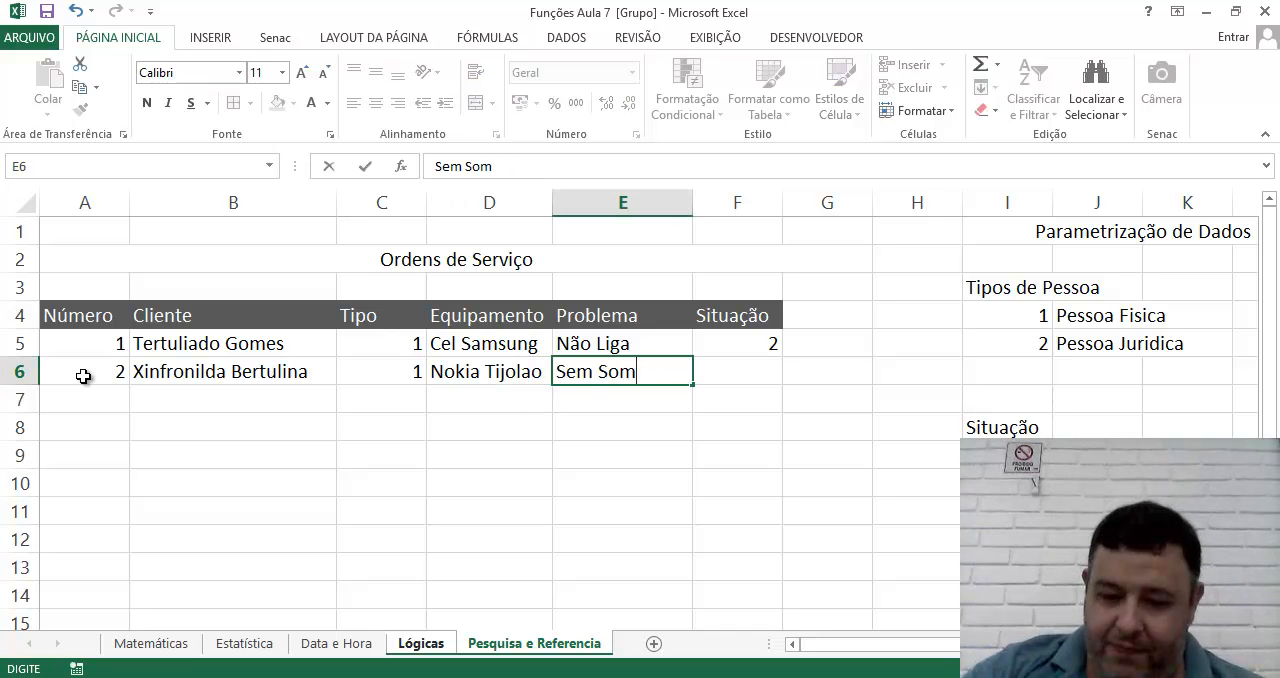
key(Tab)
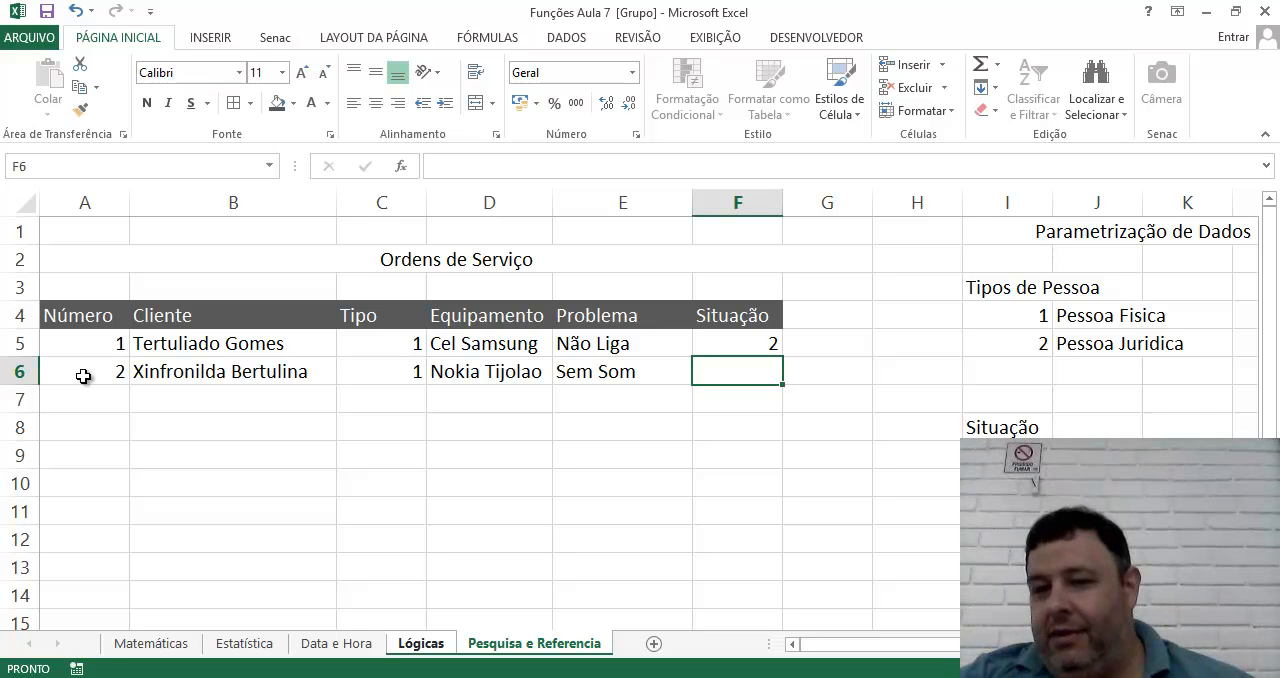
text(1)
key(Return)
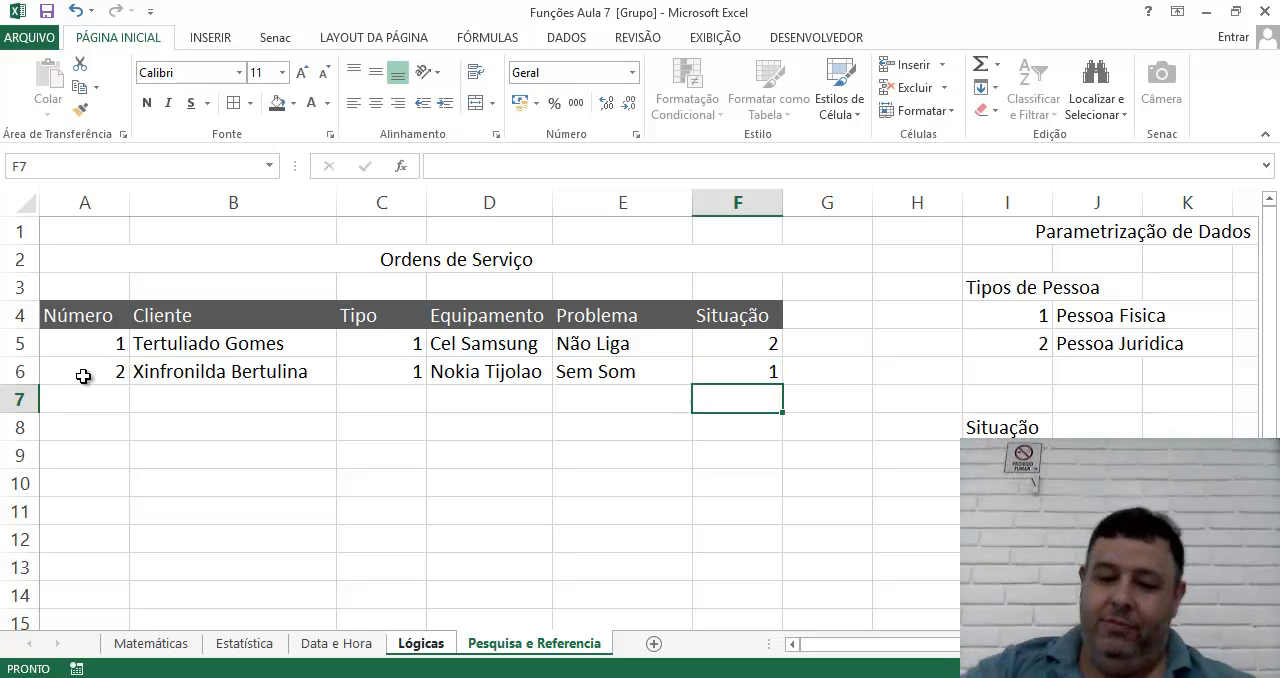
Start the third service order in row 7 with the next sequential number and the client's full name.
key(Left)
key(Left)
key(Left)
key(Left)
key(Left)
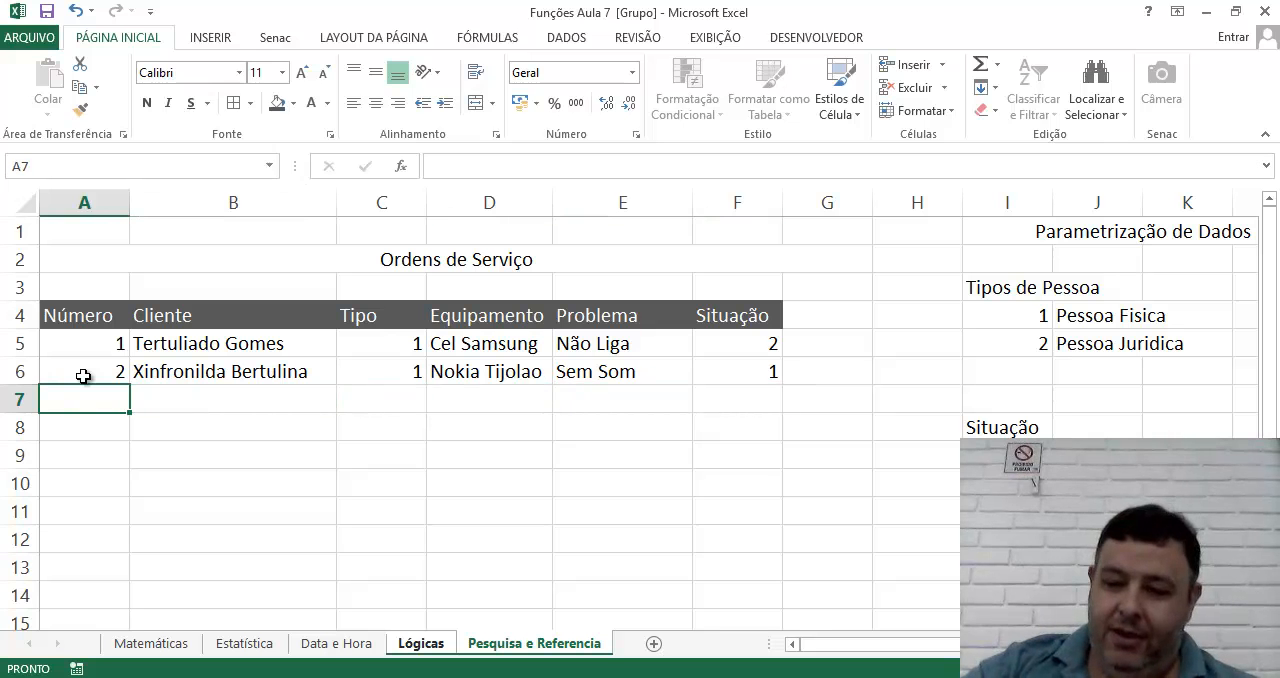
text(3)
key(Tab)
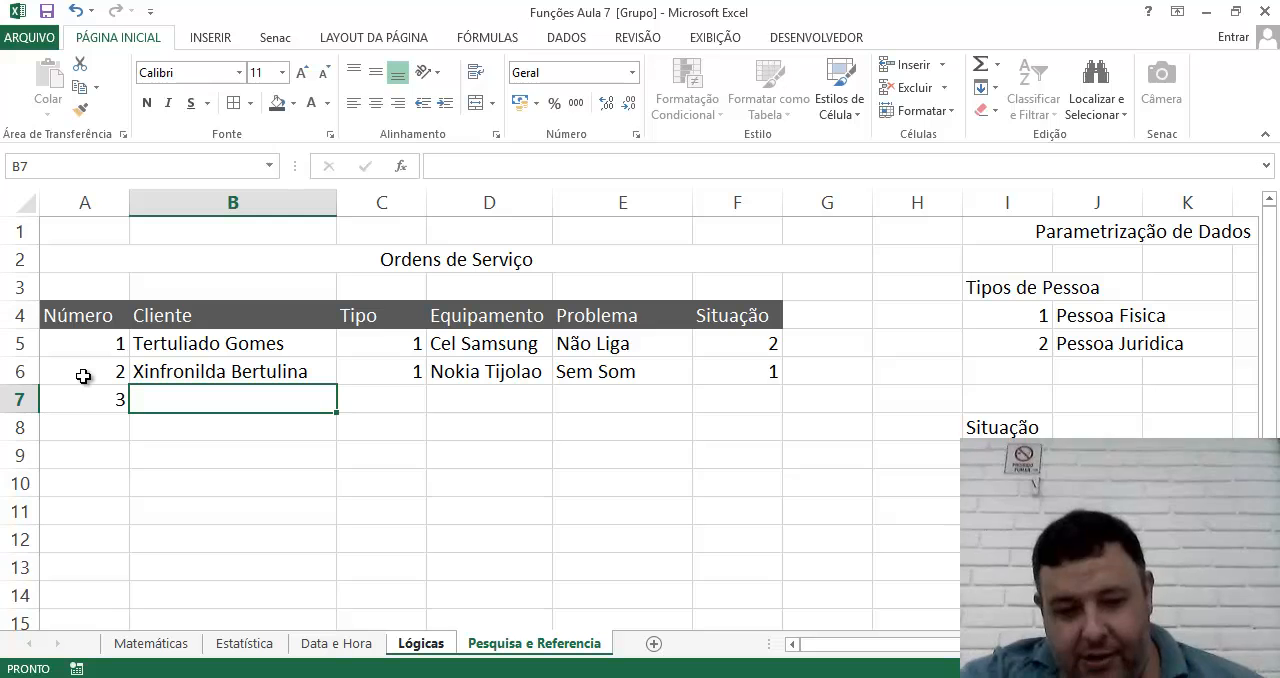
text(Osmarino)
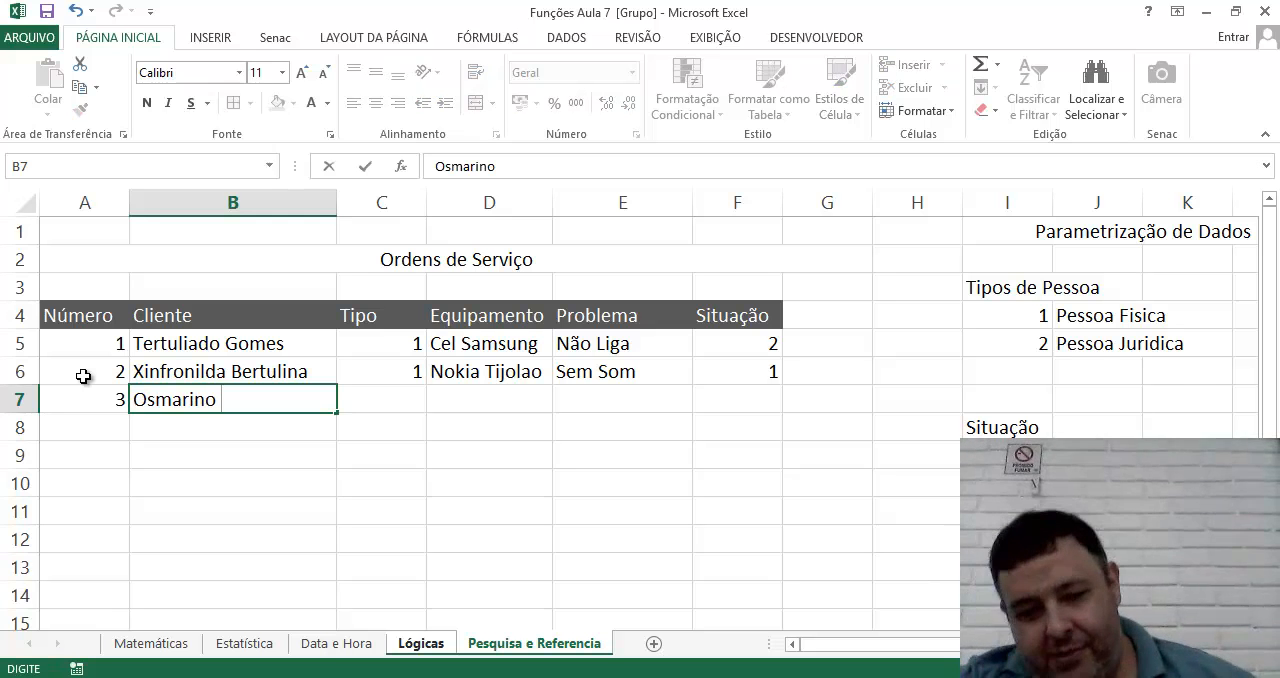
text( Osmarv)
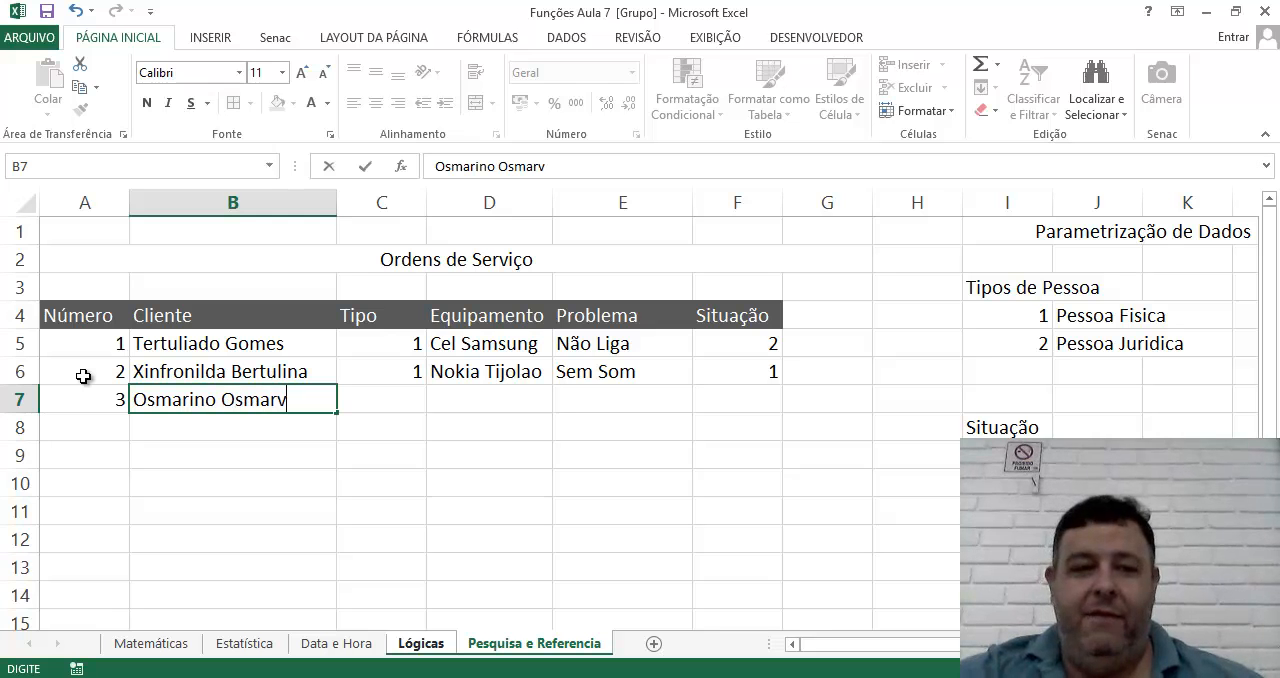
text(ado Silv)
key(BackSpace)
key(BackSpace)
key(BackSpace)
key(BackSpace)
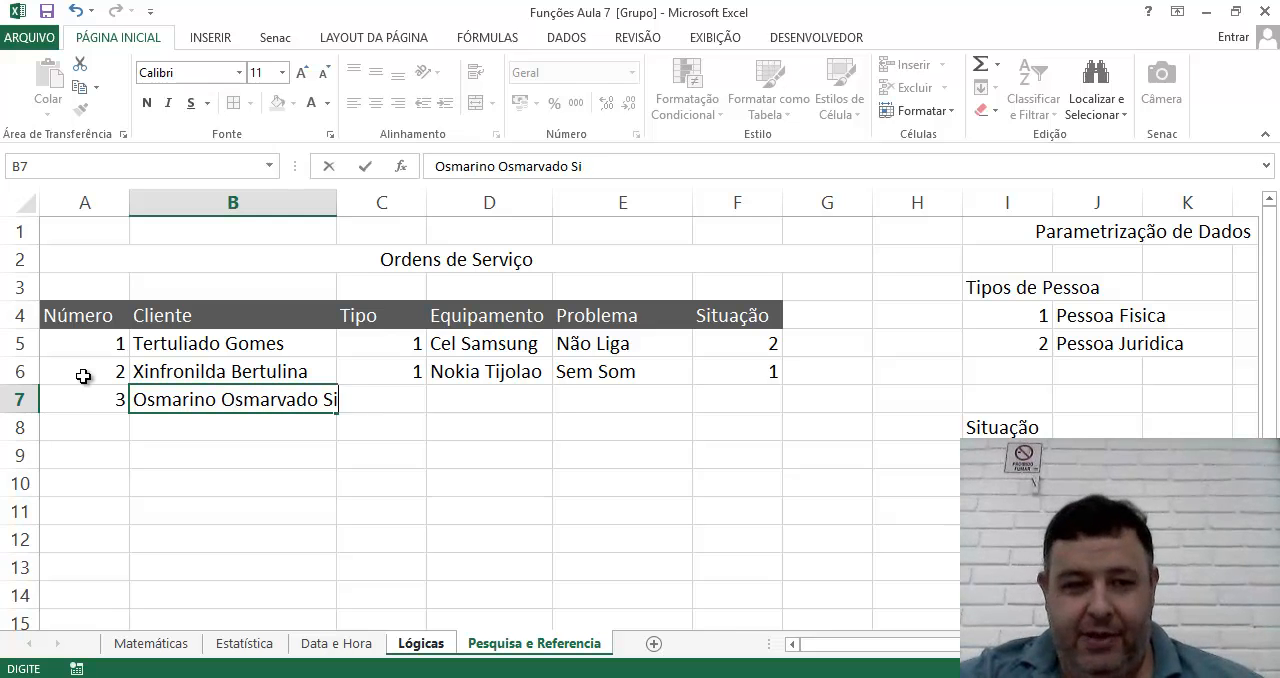
key(Return)
key(Up)
key(Right)
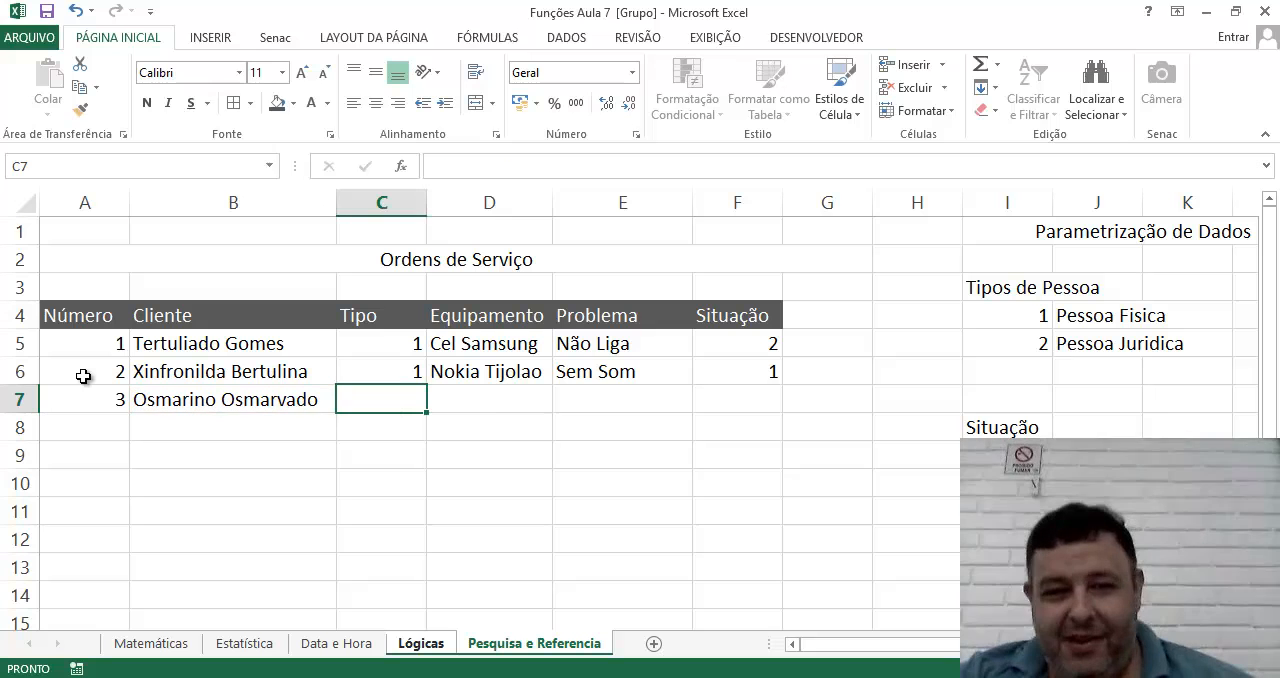
Complete row 7 with Tipo 2, the equipment "iPad NANO", the problem "Sem WIFI" and Situação 3.
text(2)
key(Tab)
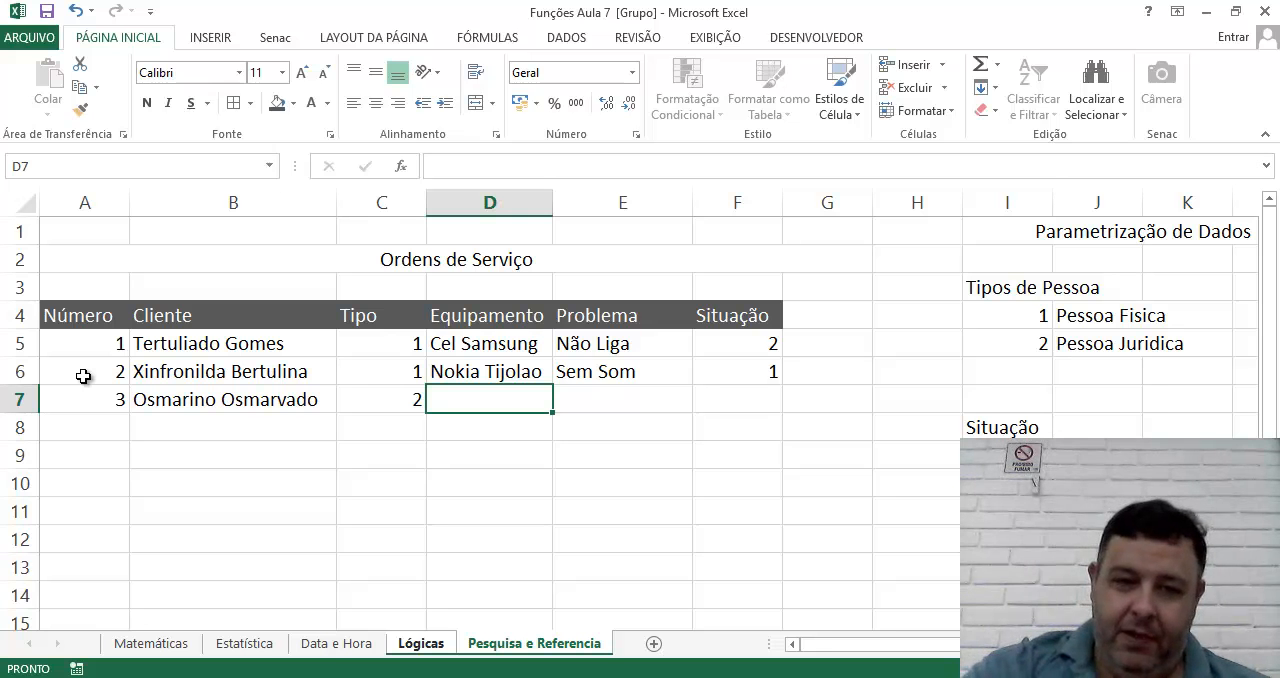
text(iPa)
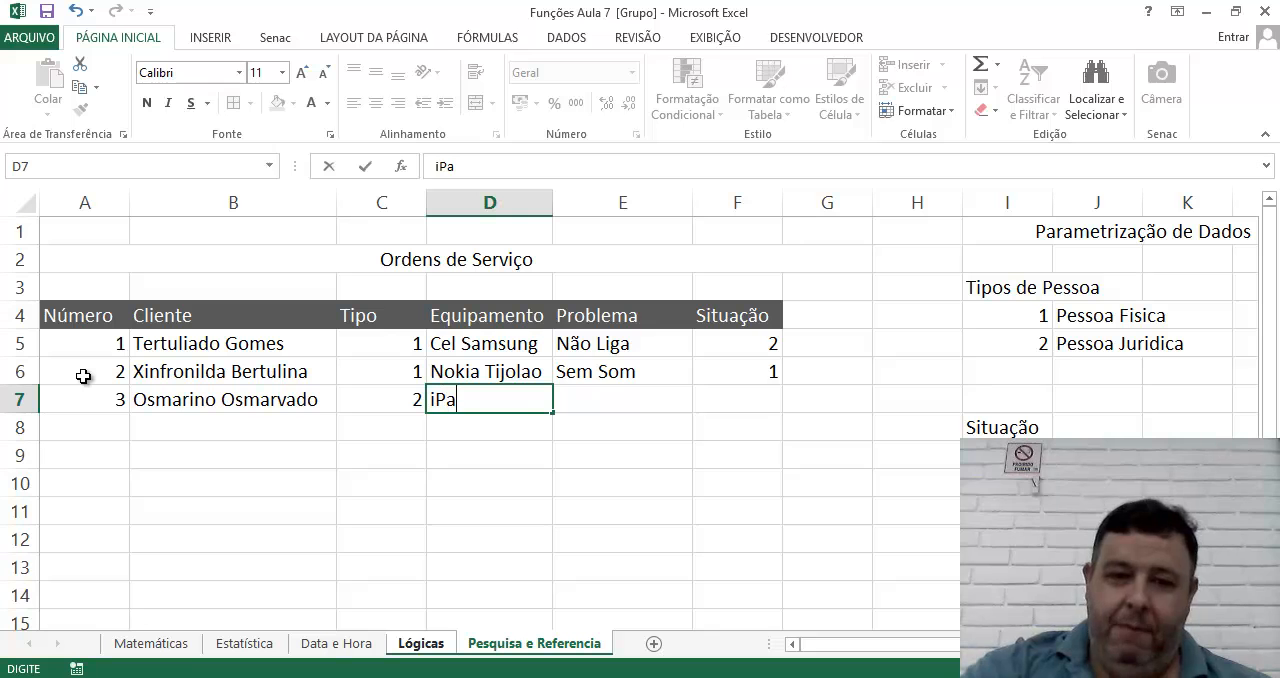
text(D)
key(BackSpace)
text(d NANO)
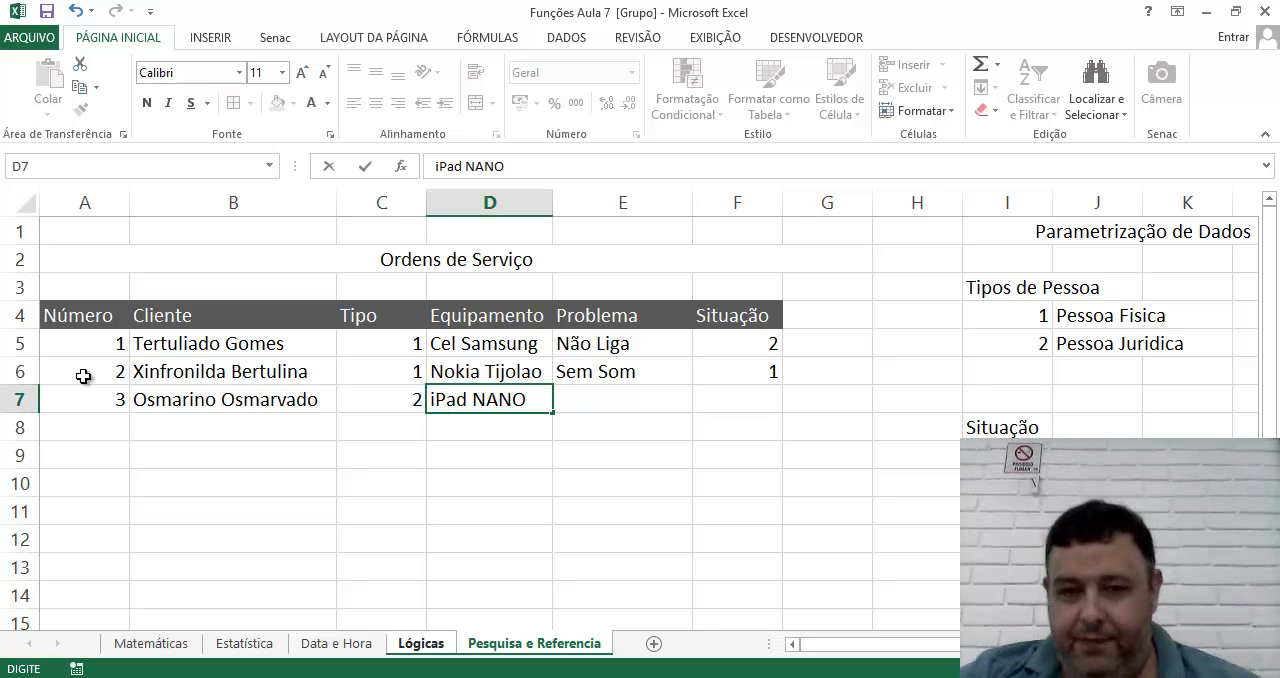
key(Tab)
text(Sem W)
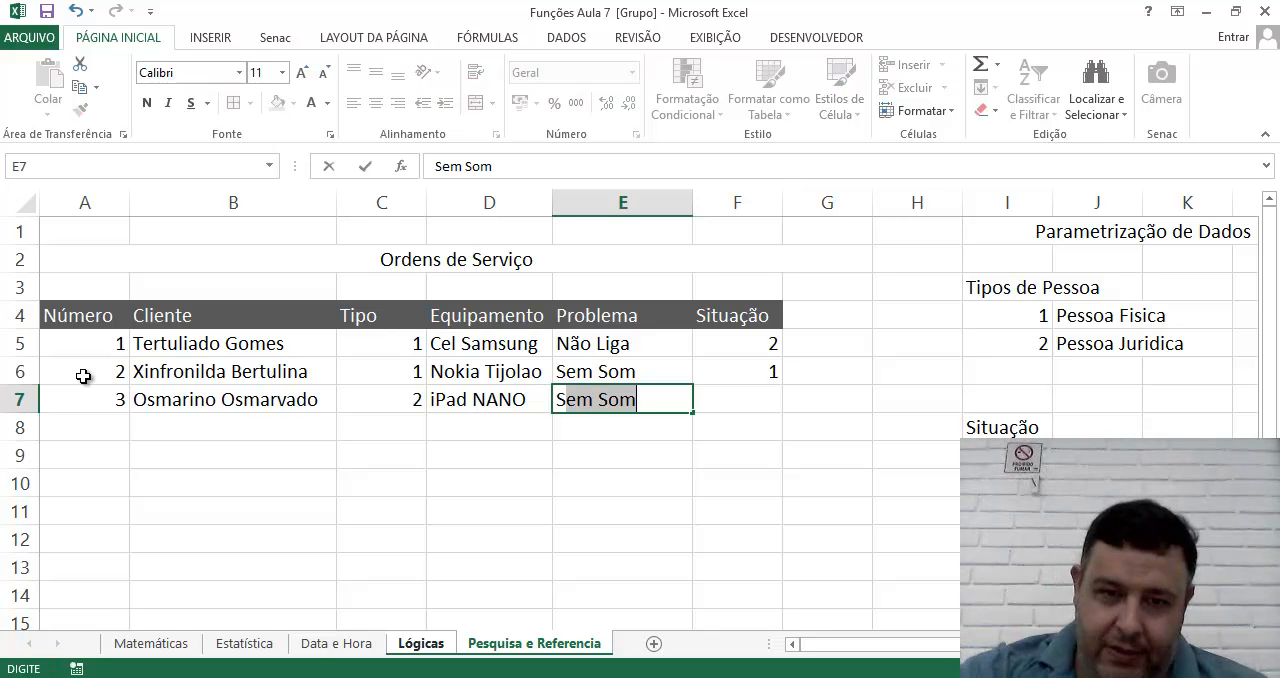
text(IFI)
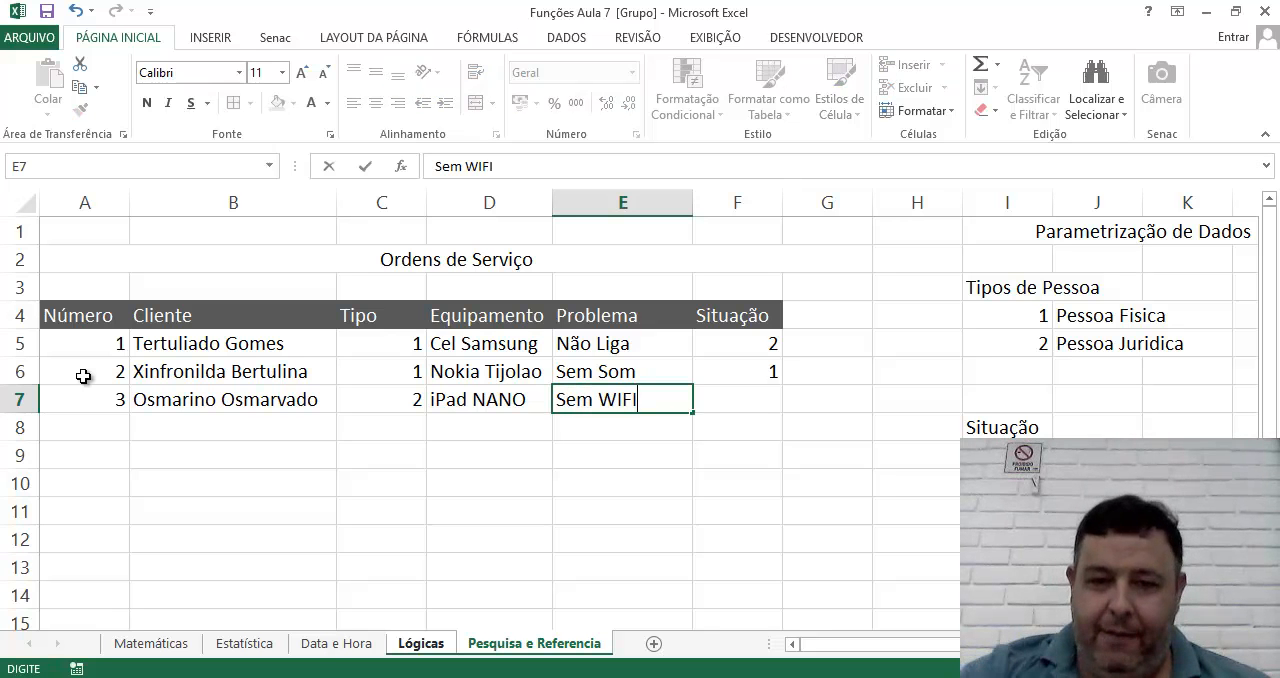
key(Tab)
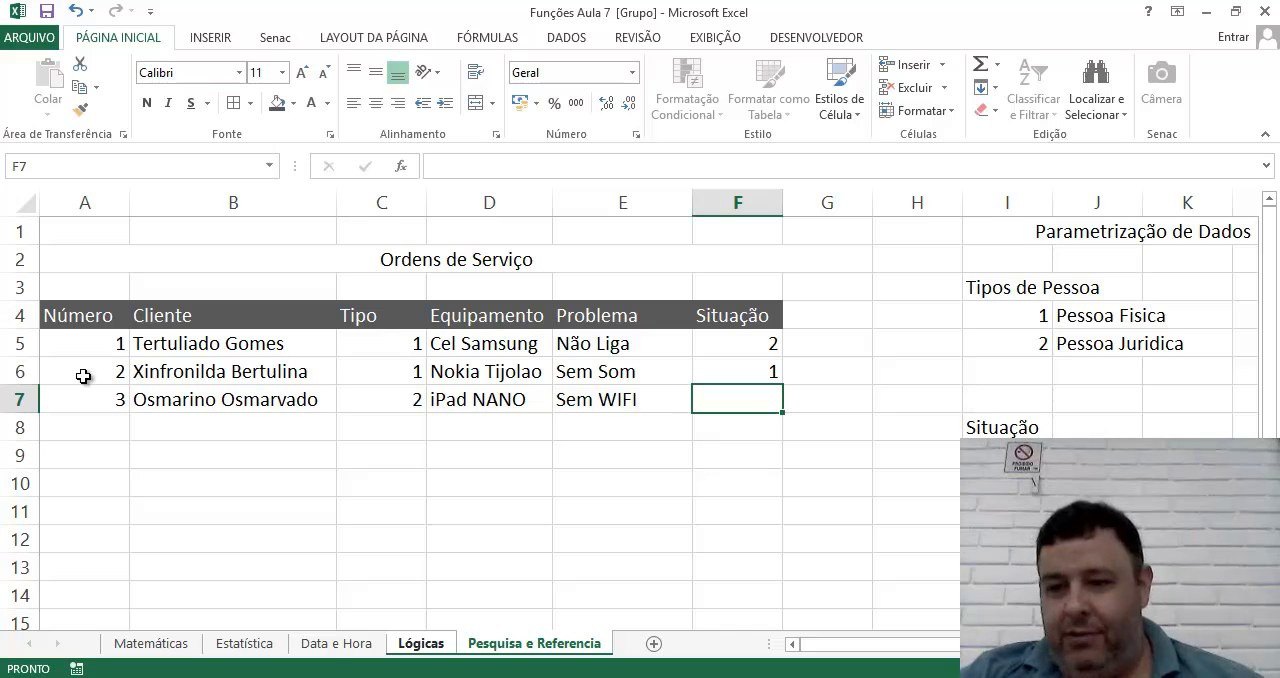
text(3)
key(Return)
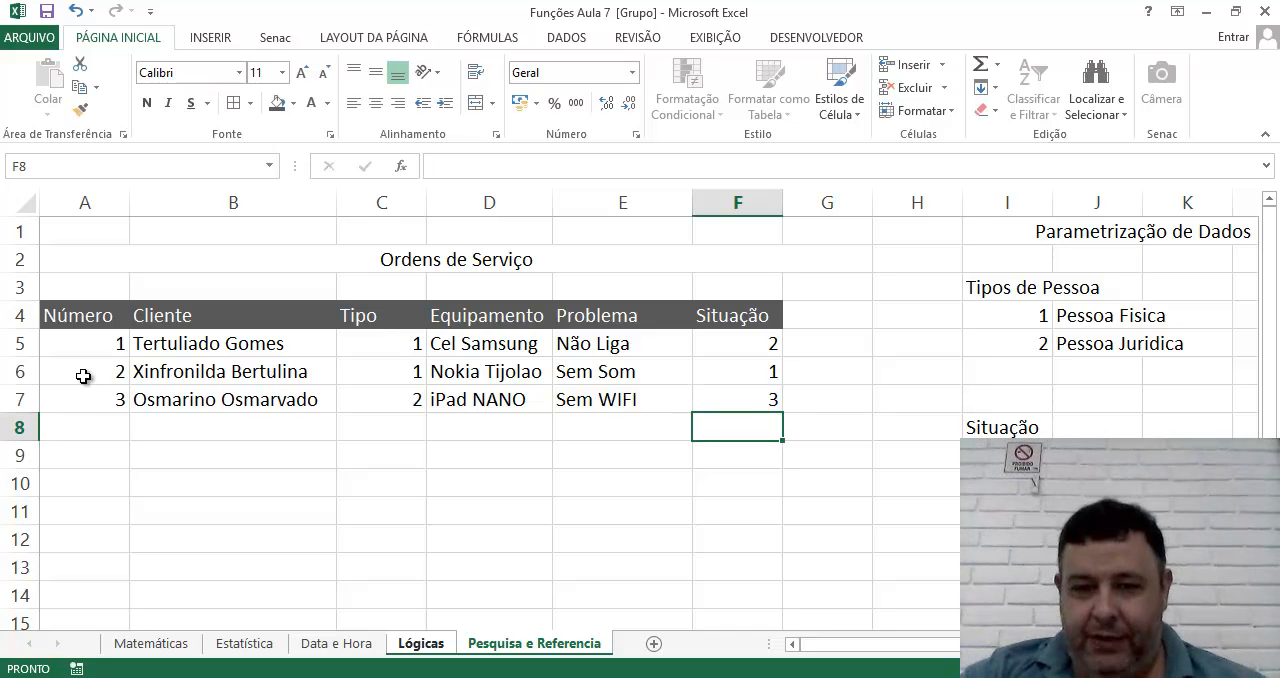
key(Left)
key(Left)
key(Left)
key(Left)
key(Left)
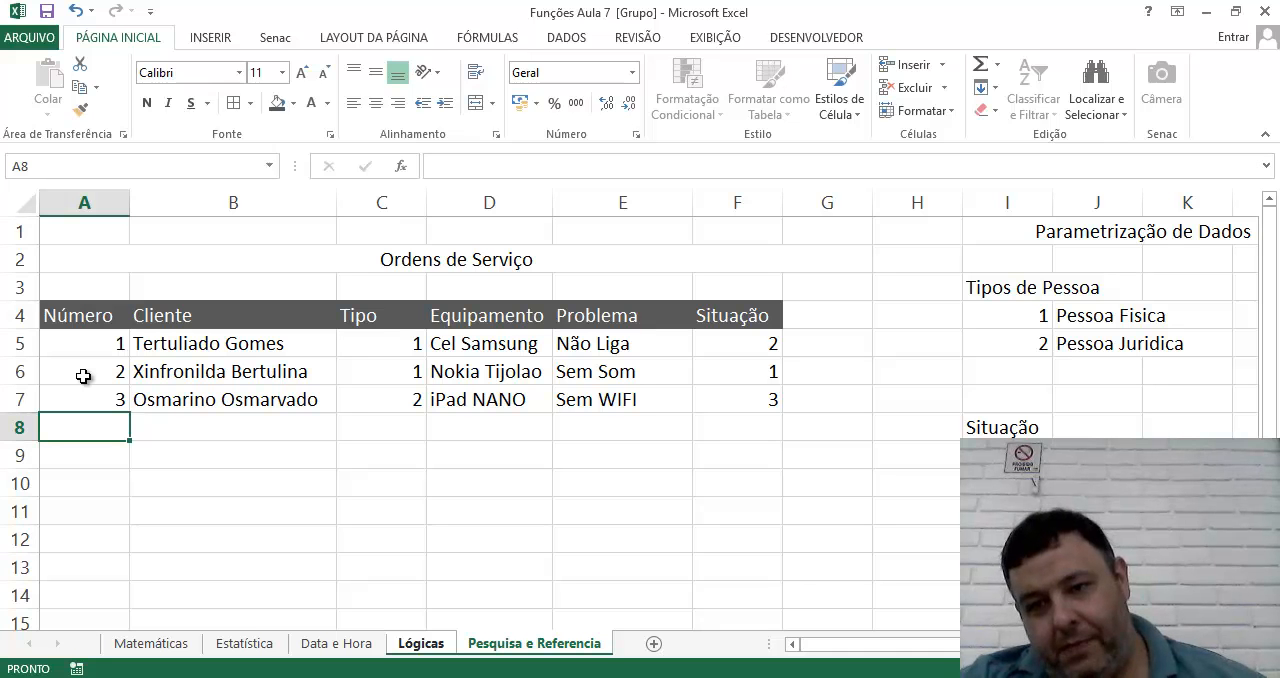
key(Down)
key(Down)
key(Down)
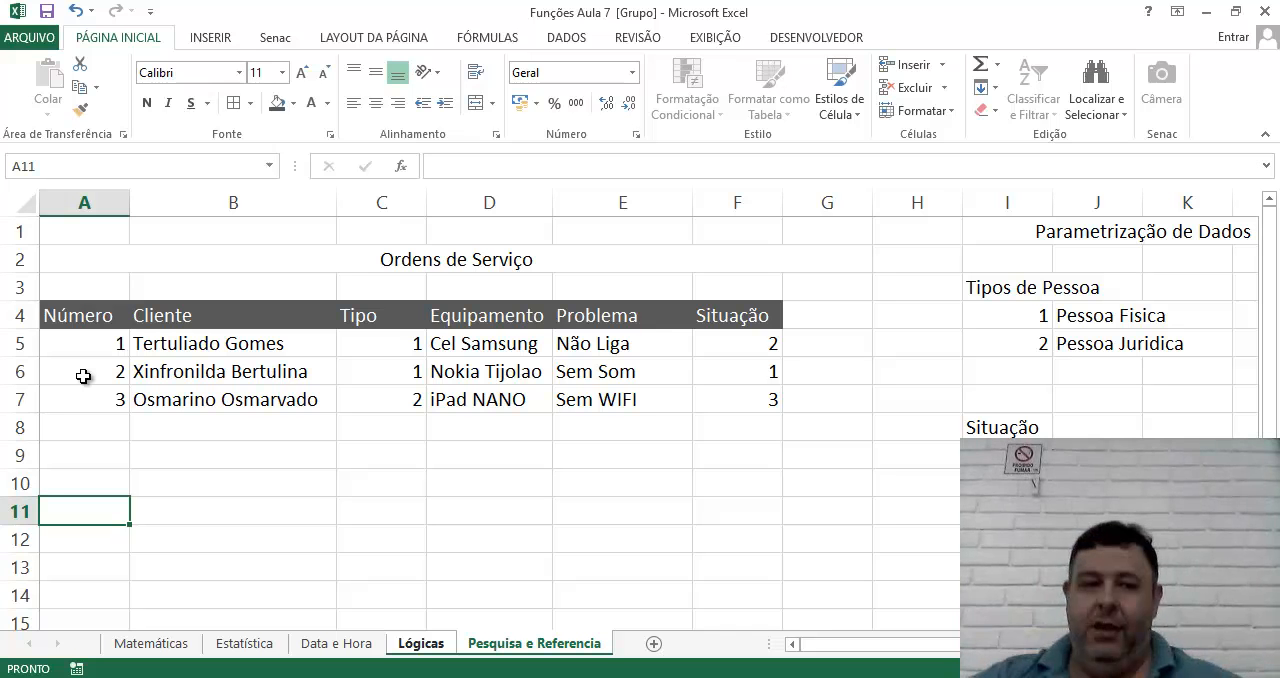
Copy the three orders' data in B5:F7, from Cliente to Situação, into the rows starting at B8.
click(180, 350)
drag(250, 368, 734, 394)
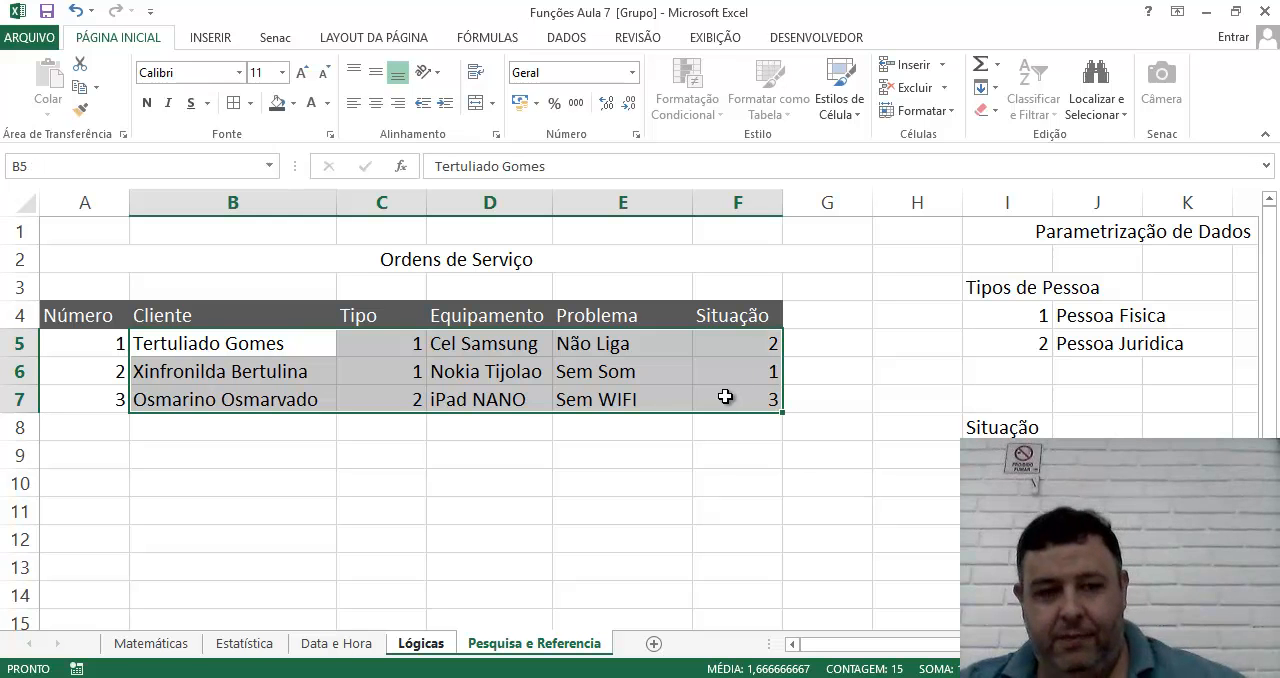
key(ctrl+c)
click(189, 428)
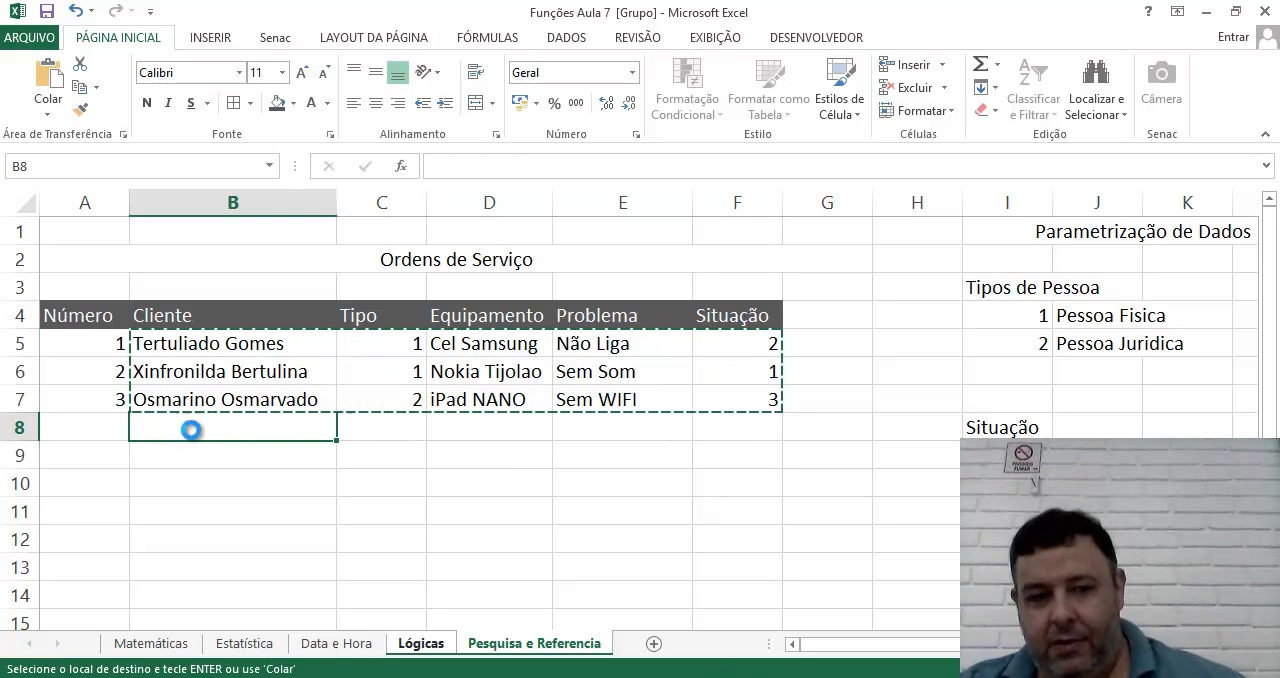
key(ctrl+v)
key(Escape)
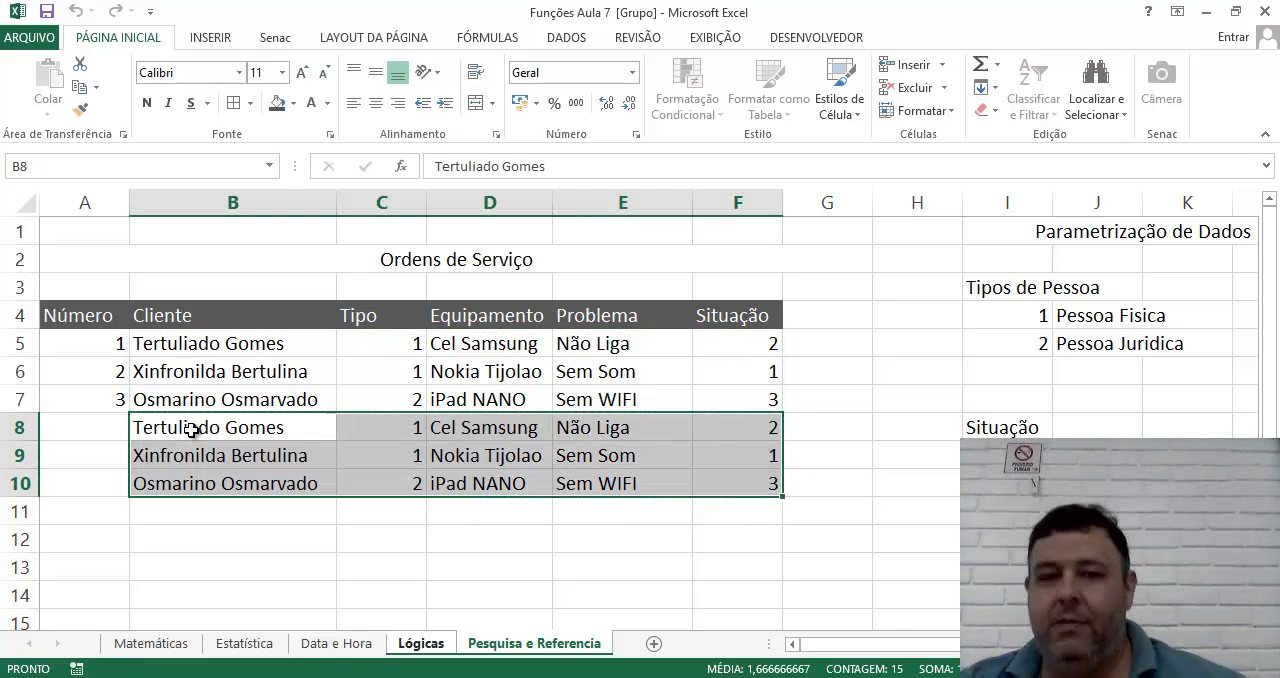
click(478, 529)
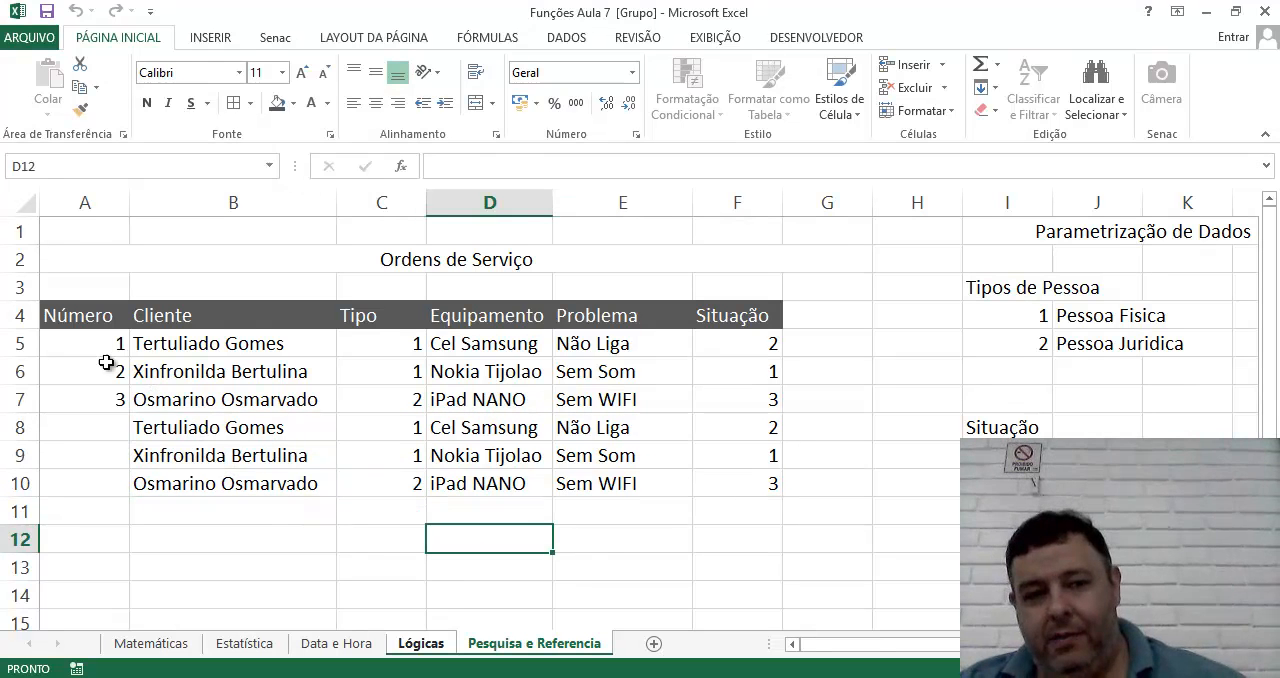
Extend the sequential numbering in the Número column down to row 10.
click(108, 416)
drag(100, 340, 131, 492)
click(245, 540)
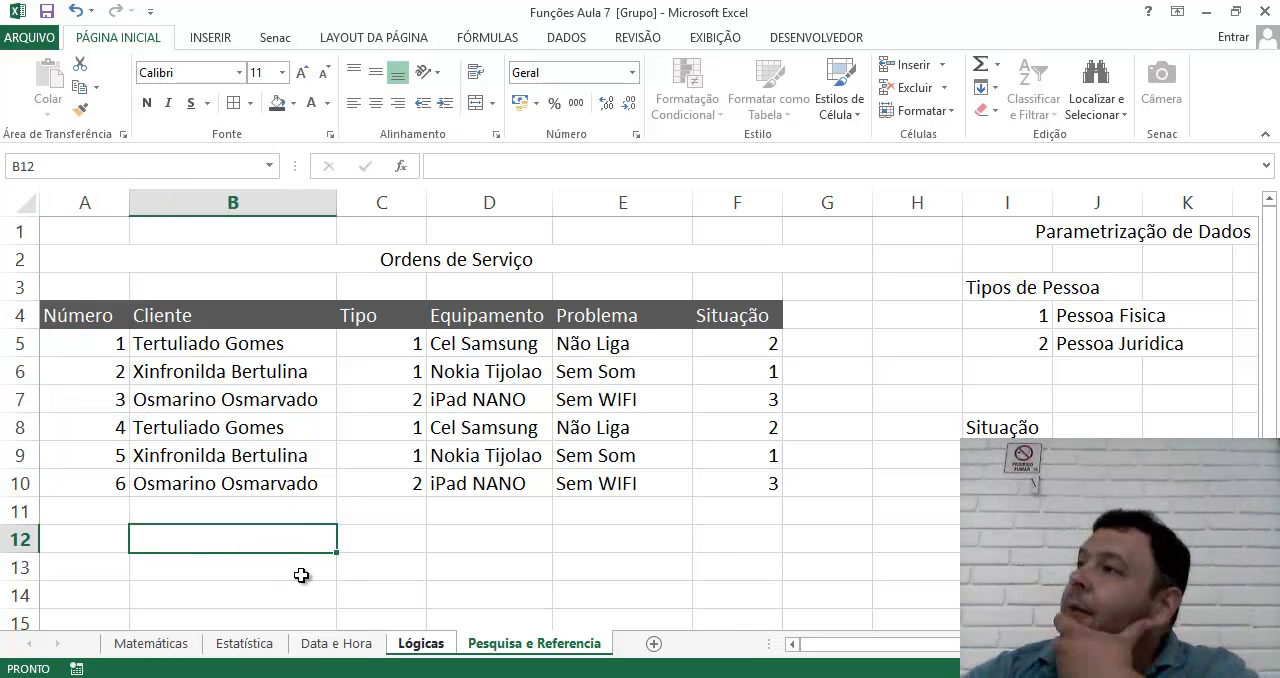
click(243, 588)
click(440, 537)
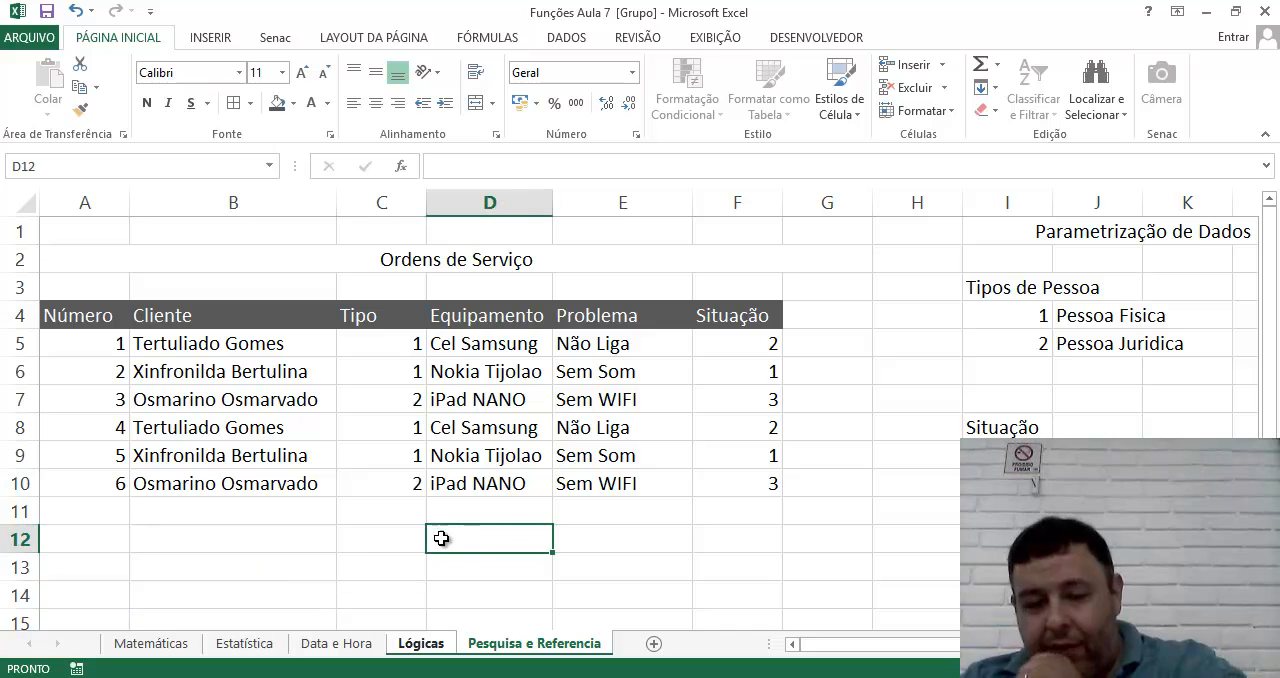
Enter the function label "PROCV" in cell A12, below the service order table.
click(106, 558)
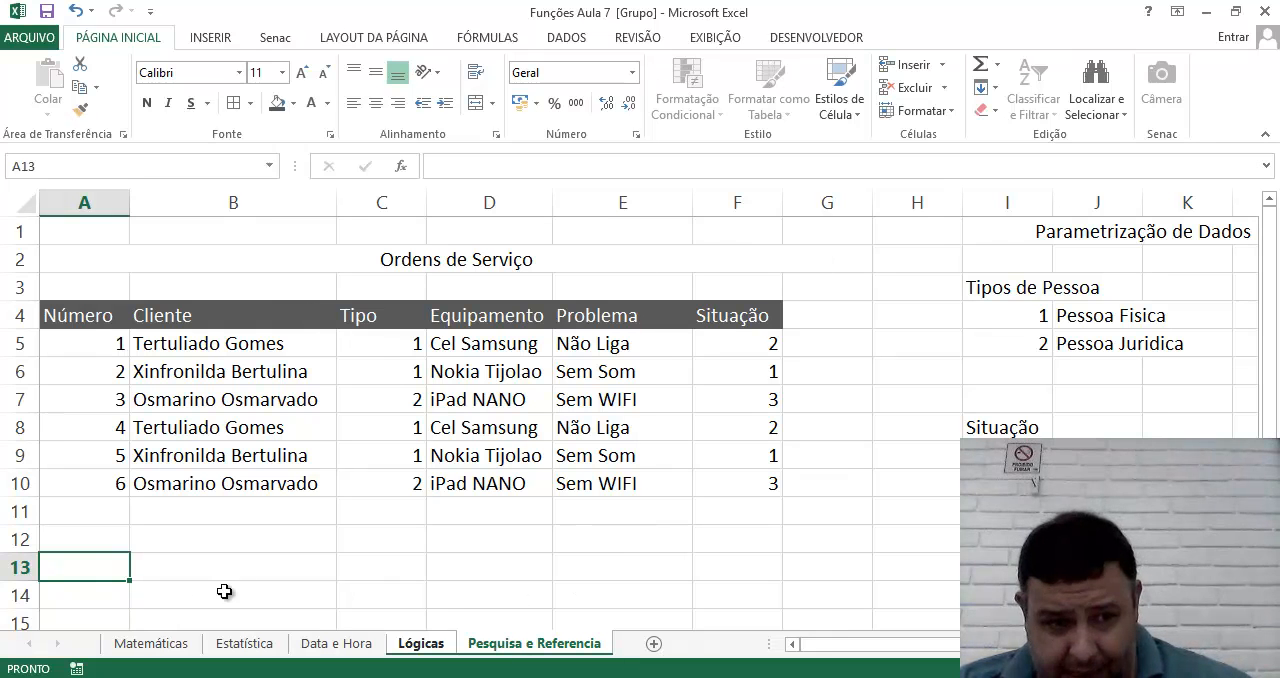
click(84, 537)
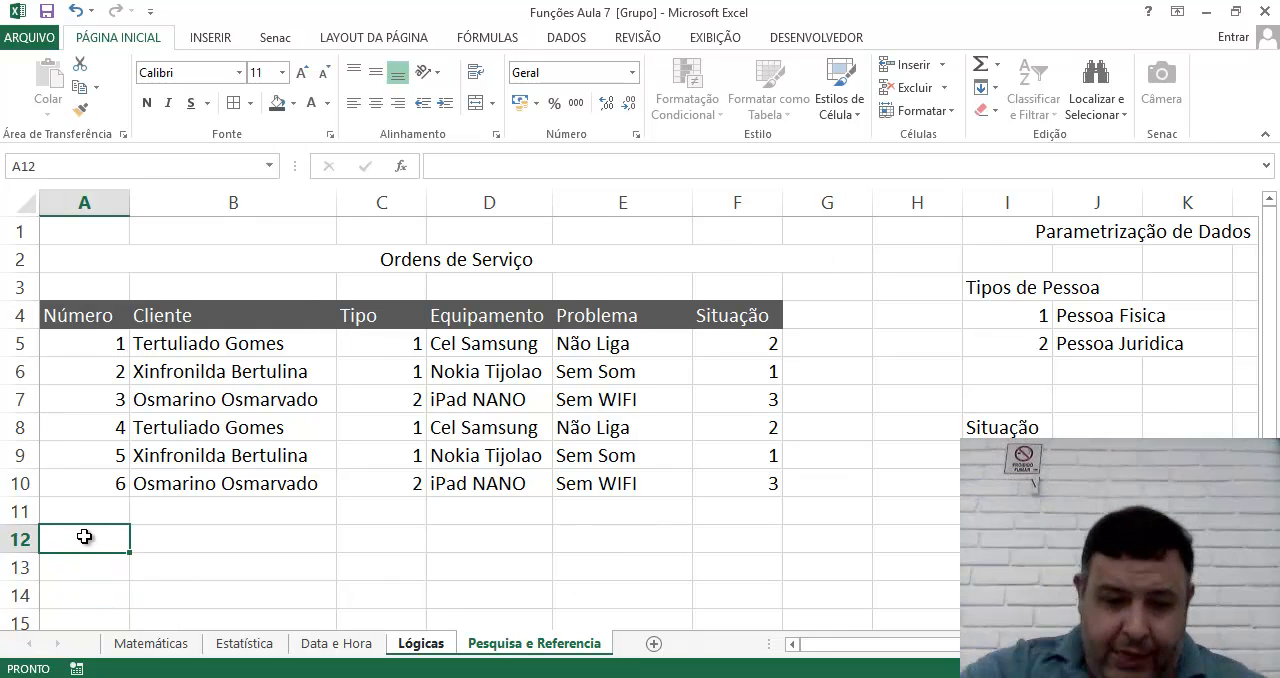
text(PROCV)
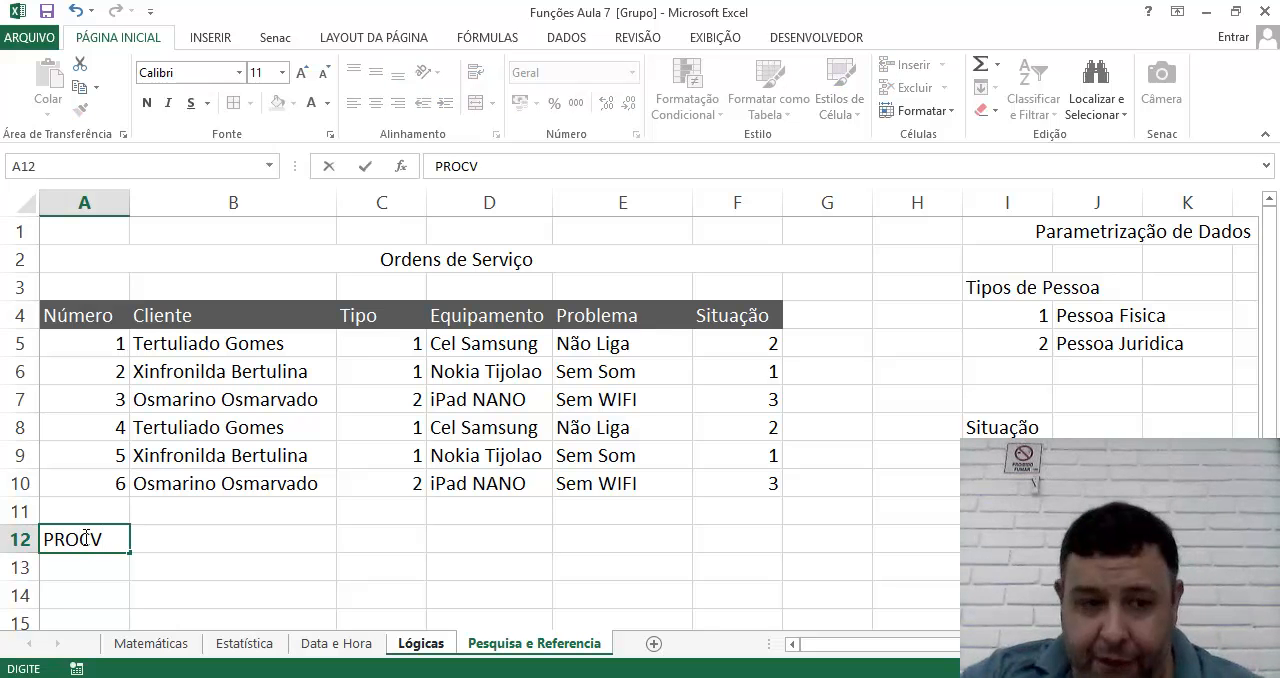
key(Tab)
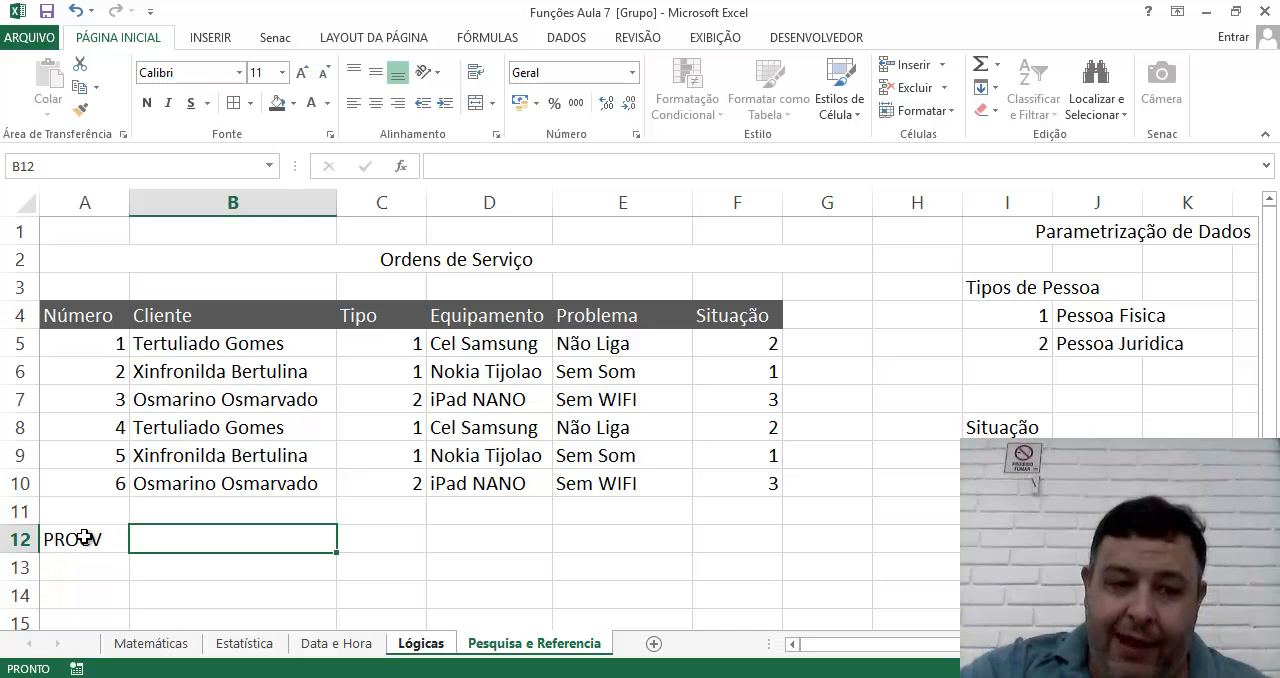
Begin the PROCV description in B12 with "Procurar um Valor em na primeira coluna de um Intervalo".
text(procu)
key(BackSpace)
key(BackSpace)
key(BackSpace)
key(BackSpace)
key(BackSpace)
text(Pro)
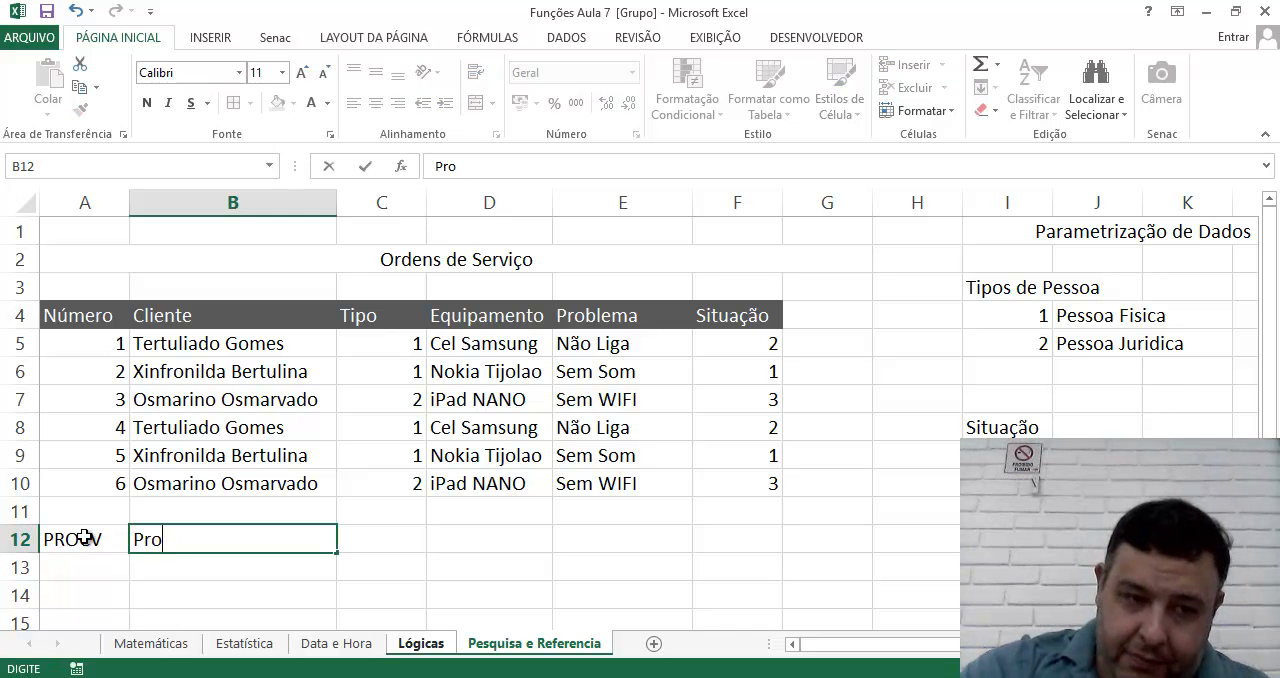
text(curar um Val)
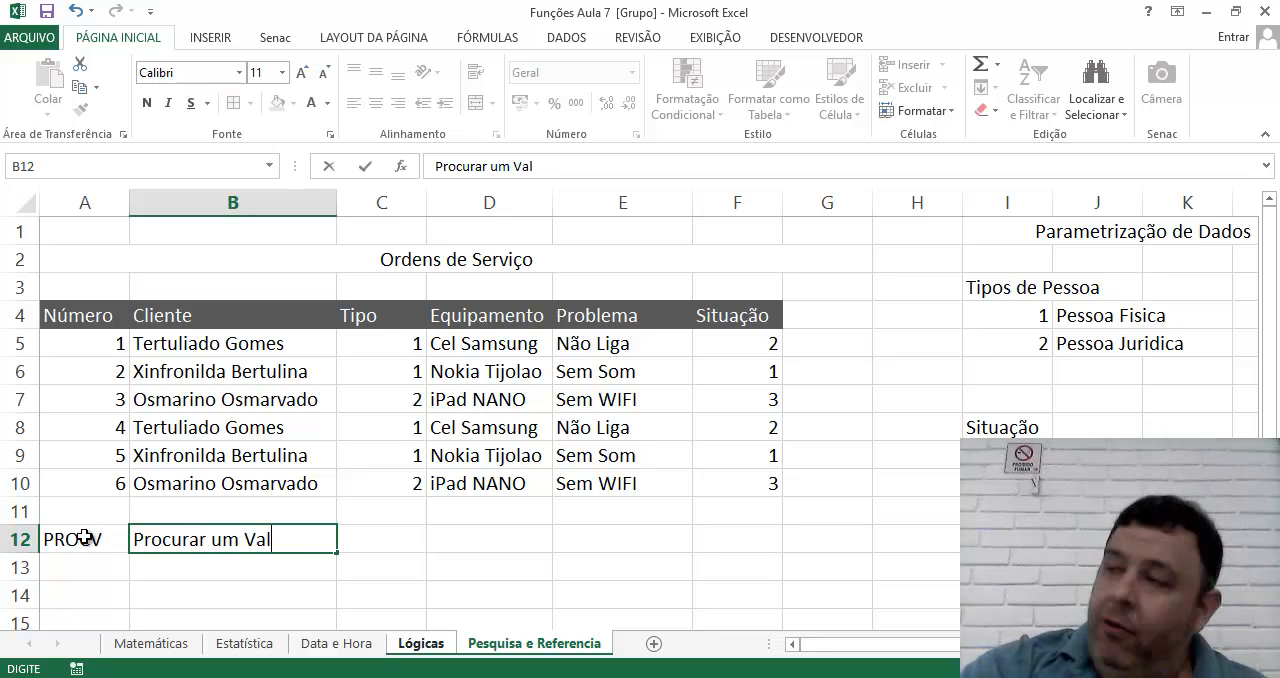
text(or em uma)
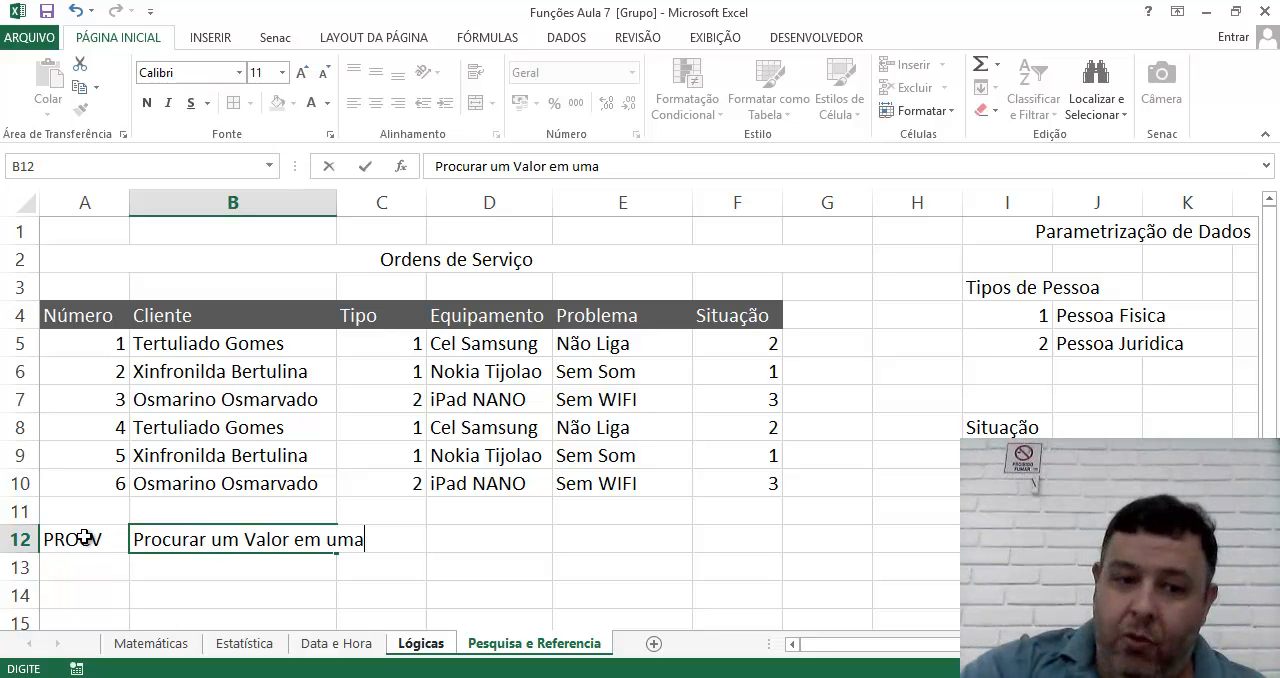
key(BackSpace)
text(Inva)
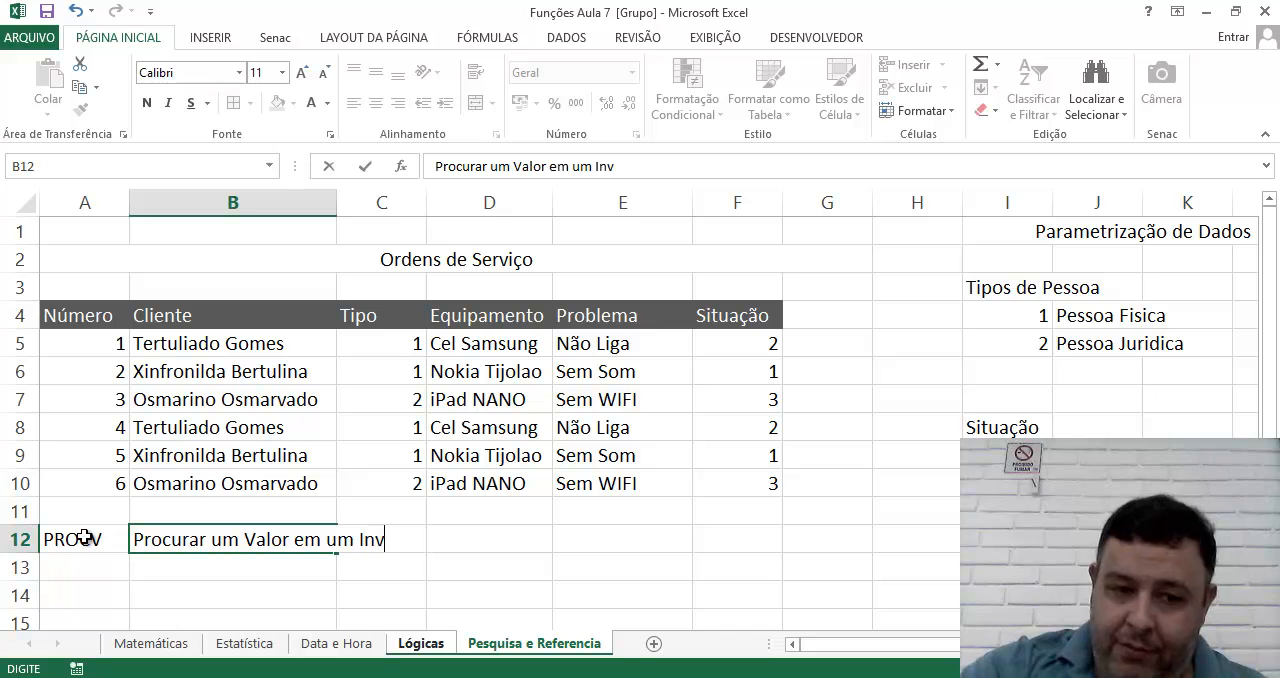
key(BackSpace)
key(BackSpace)
key(BackSpace)
key(BackSpace)
key(BackSpace)
key(BackSpace)
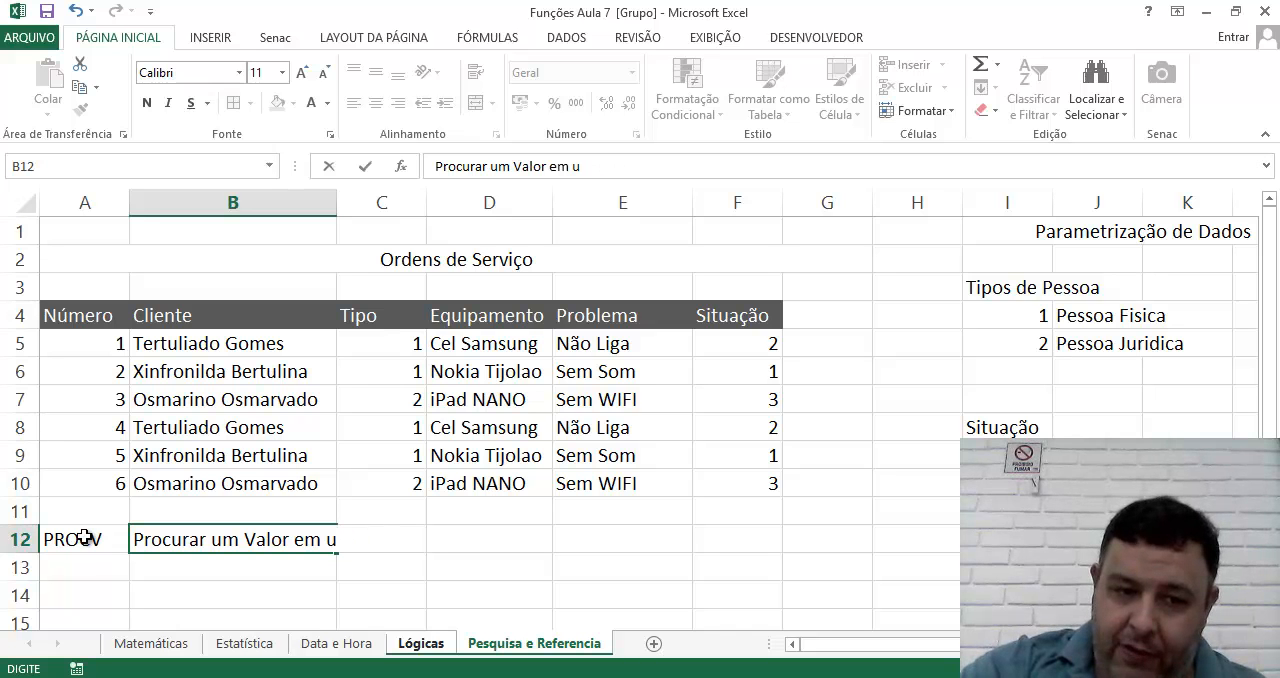
key(BackSpace)
text(na pri)
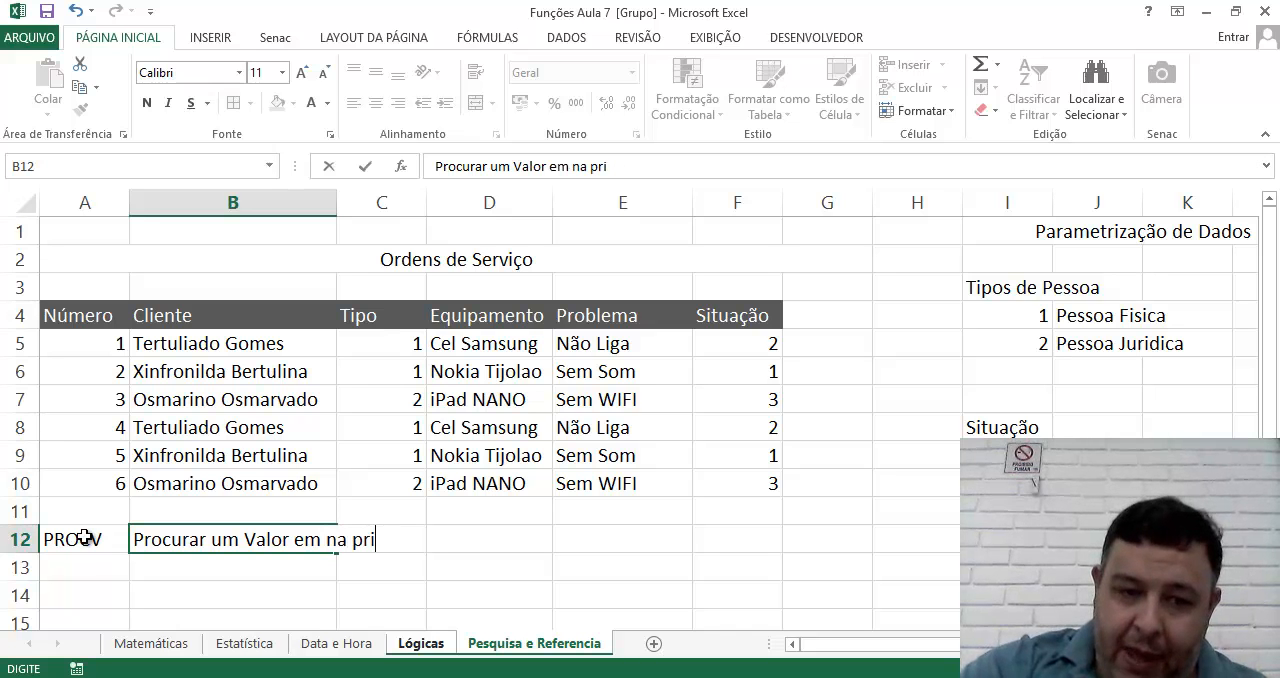
text(meira coluna )
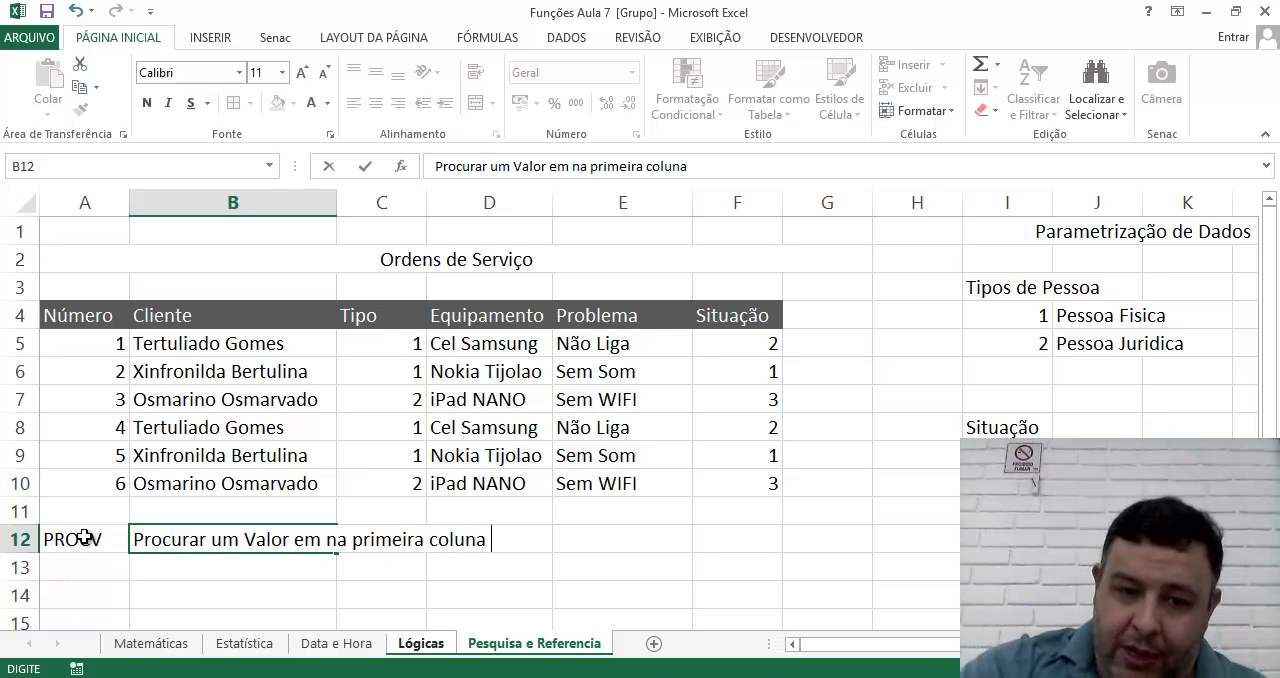
text(de um Intervalor)
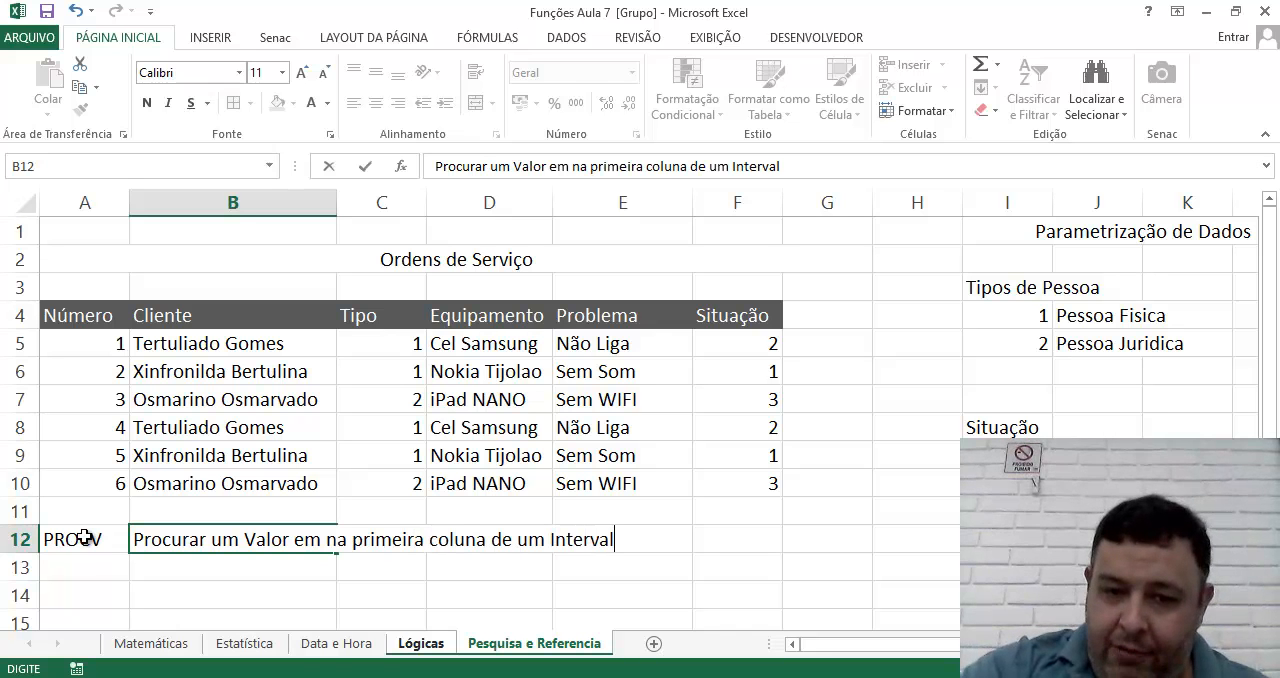
key(BackSpace)
key(BackSpace)
Finish the description in B12 with "e retorna o valor de alguma coluna".
text(e reto)
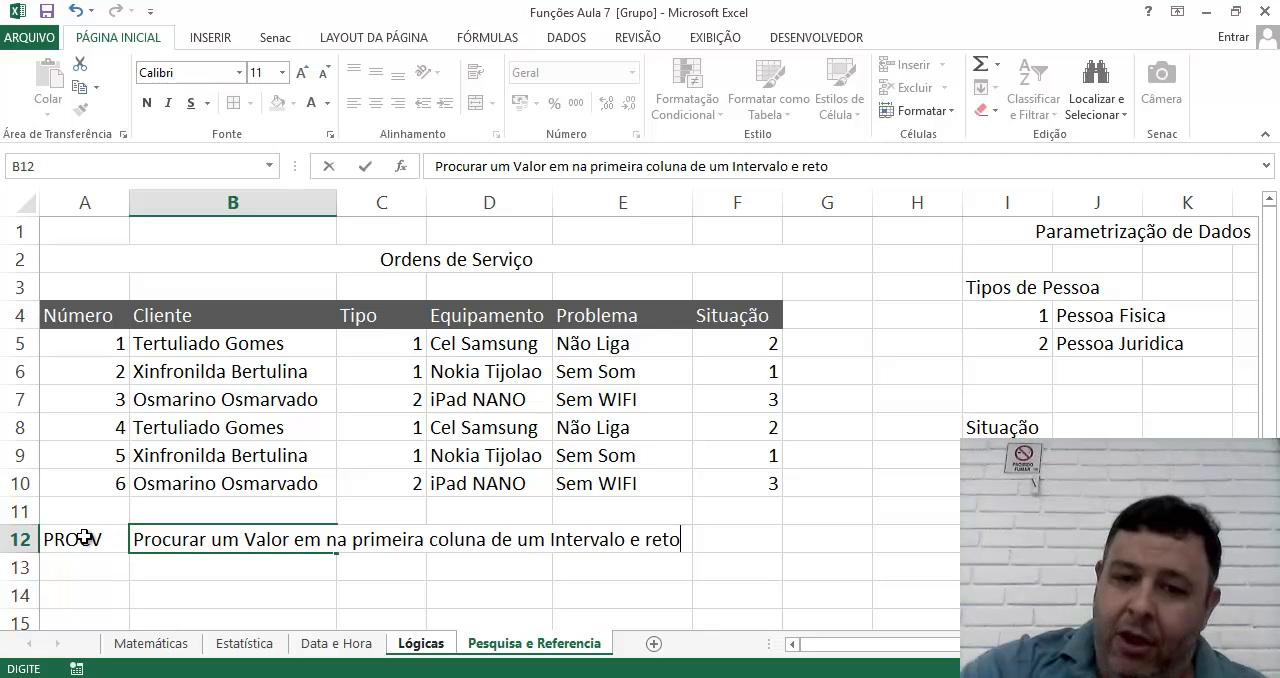
text(rna o valor de)
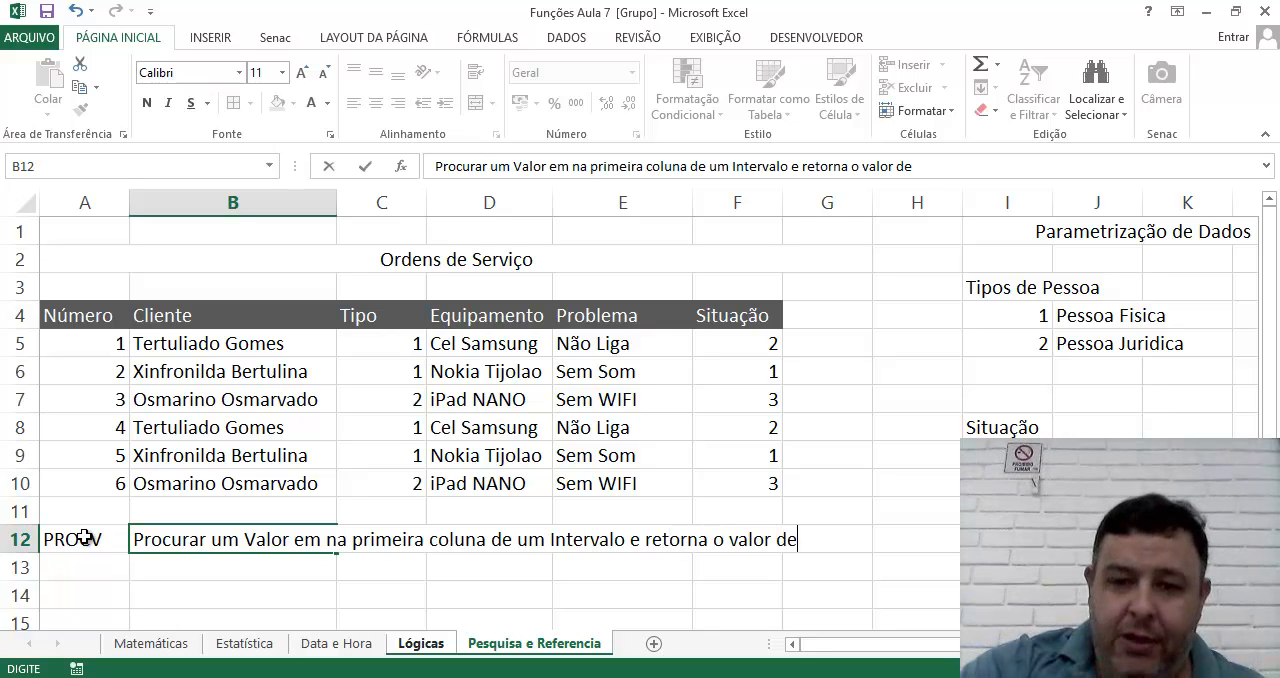
text( alguma coluha)
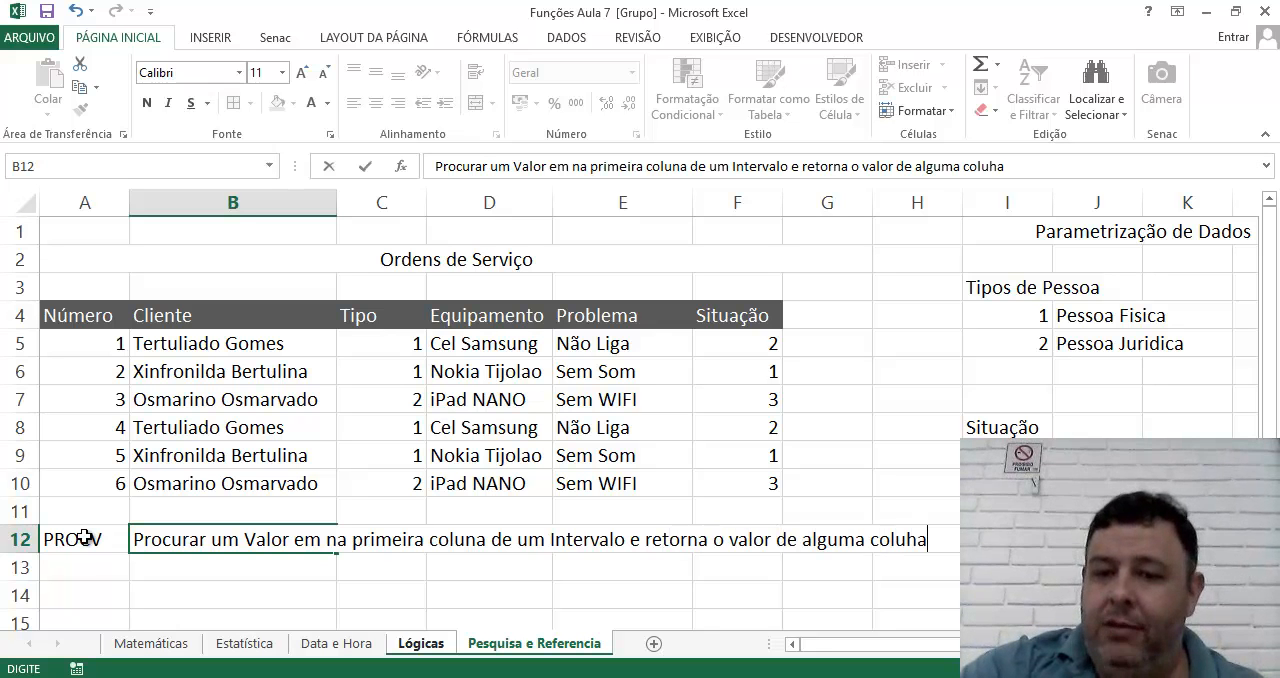
key(BackSpace)
key(BackSpace)
text(na ped)
key(BackSpace)
key(BackSpace)
key(BackSpace)
key(BackSpace)
key(Return)
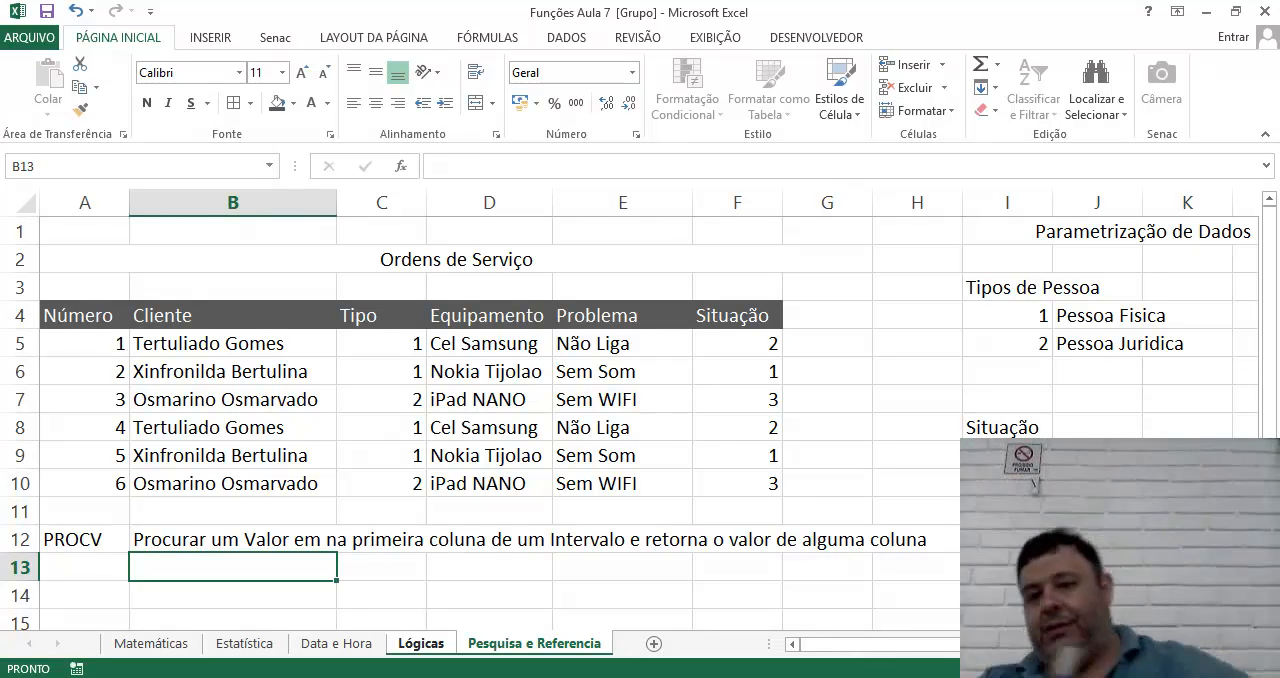
mouse_move(761, 677)
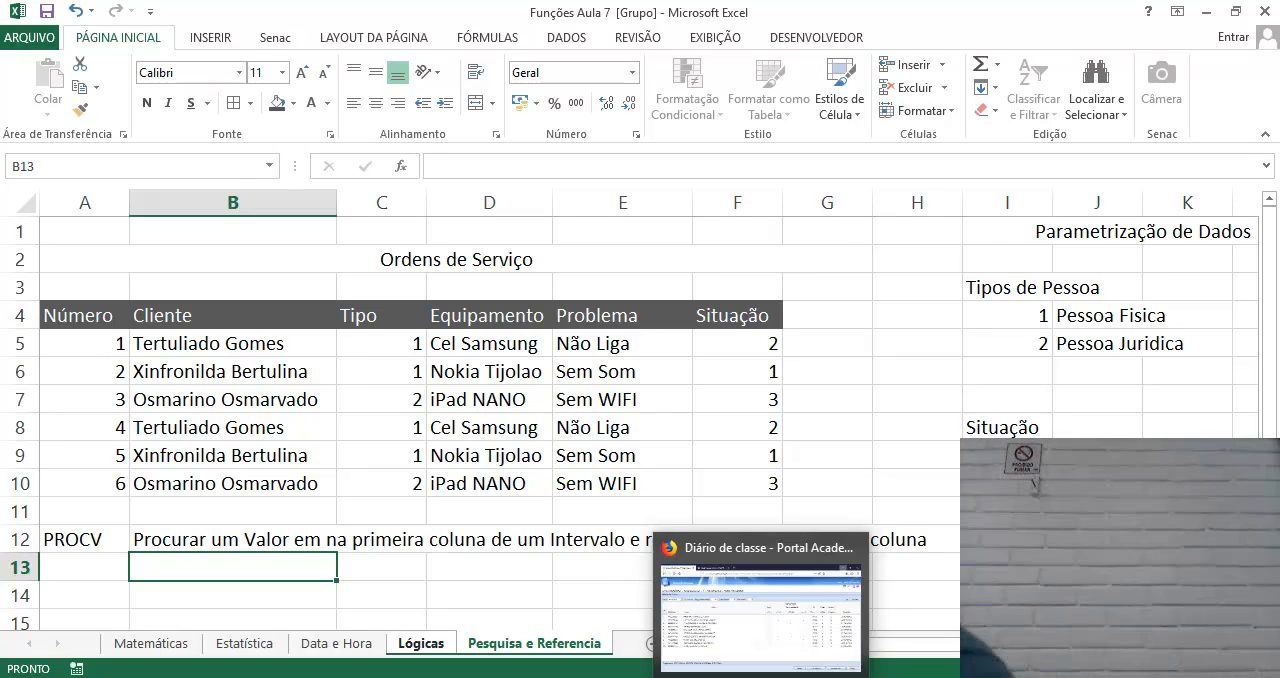
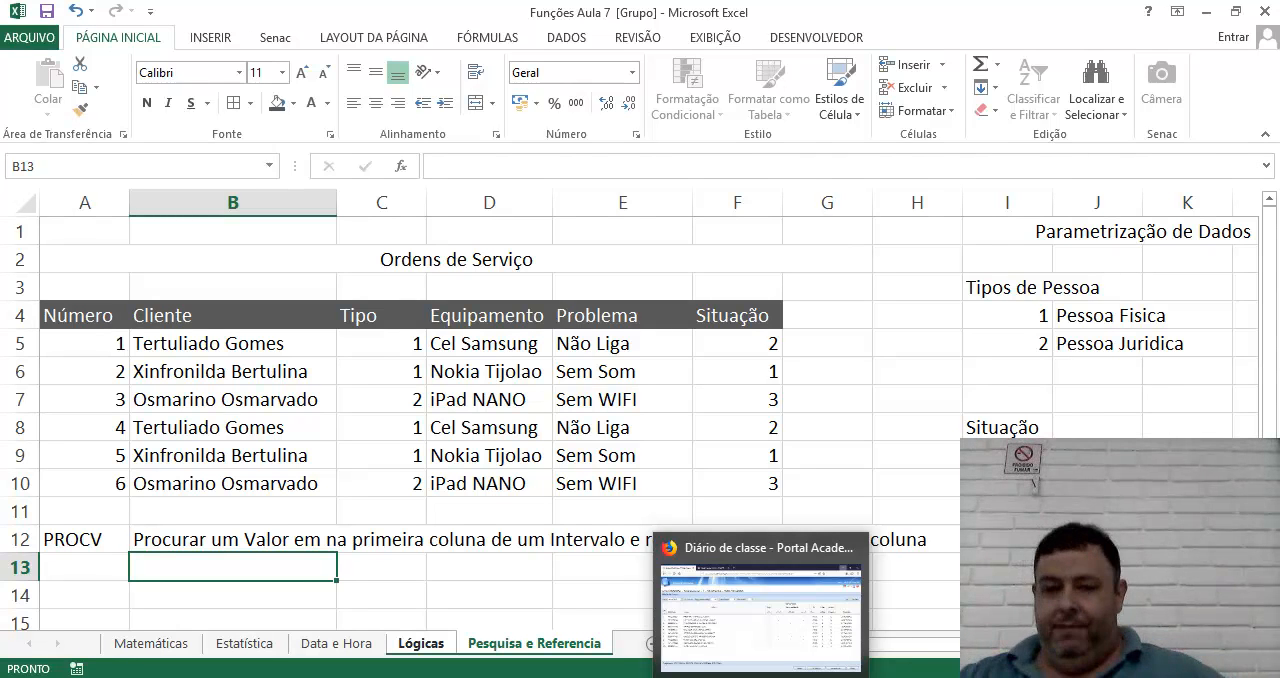
click(862, 392)
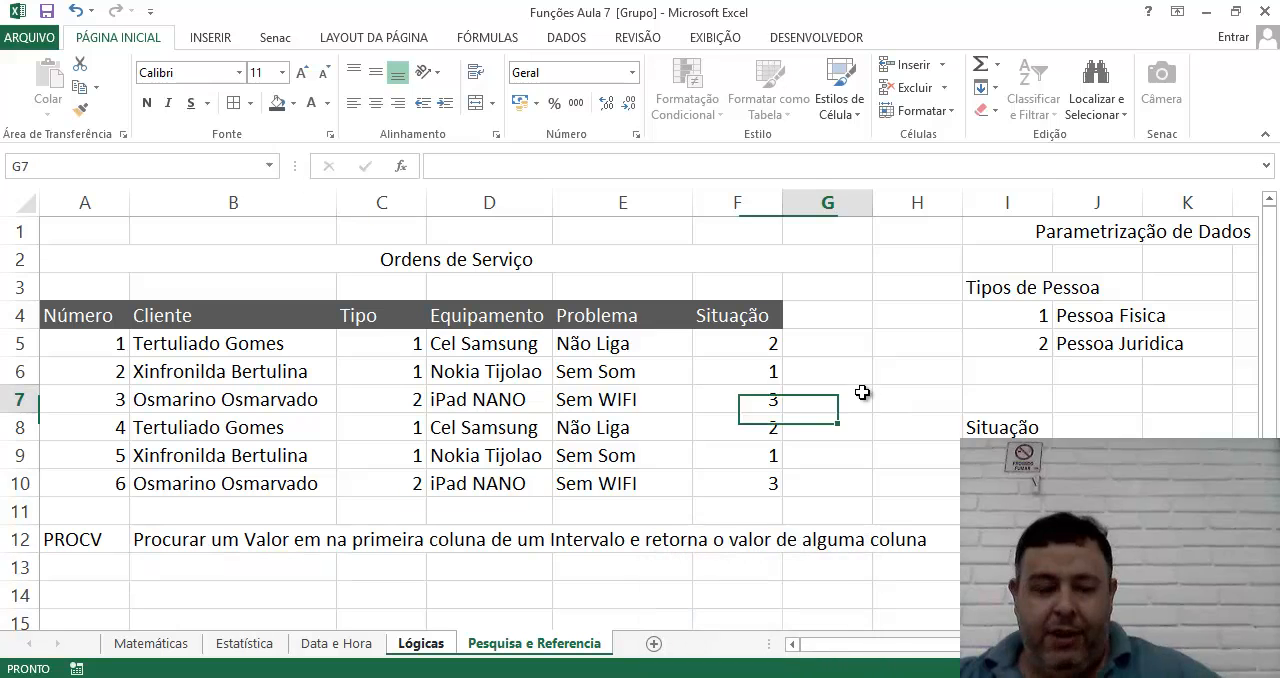
click(62, 563)
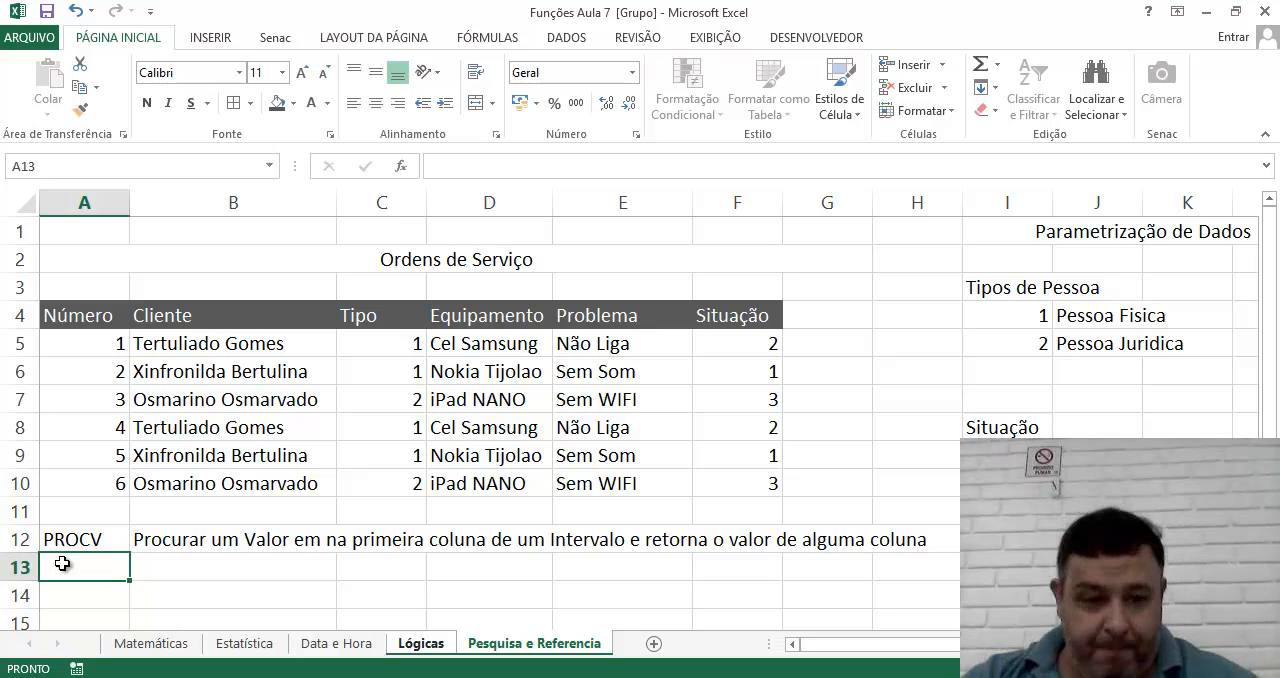
click(92, 598)
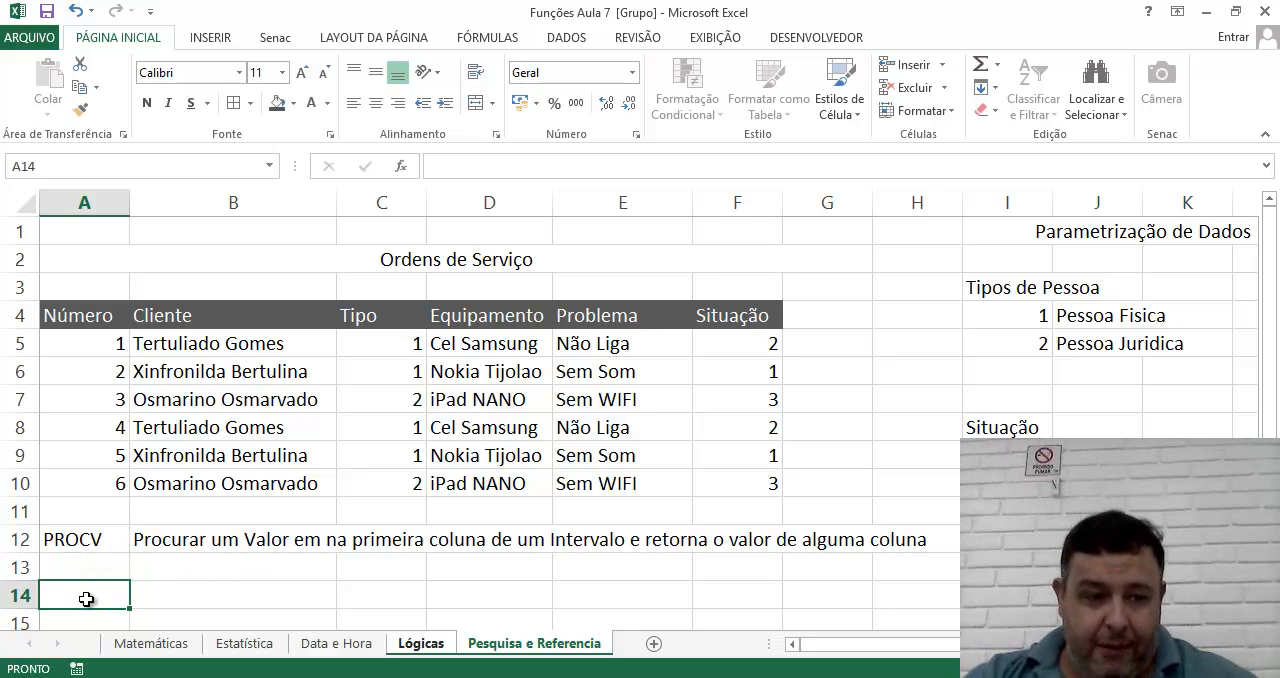
scroll(100, 590, down, 1)
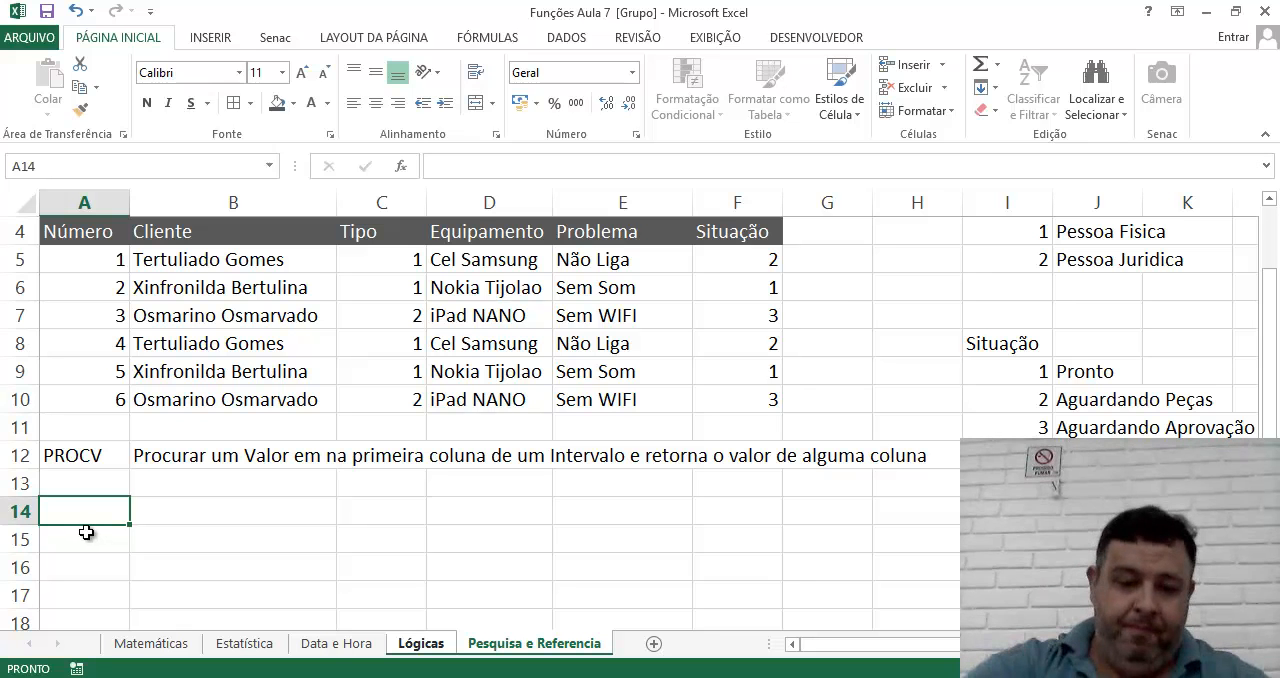
text(Nu)
key(BackSpace)
key(BackSpace)
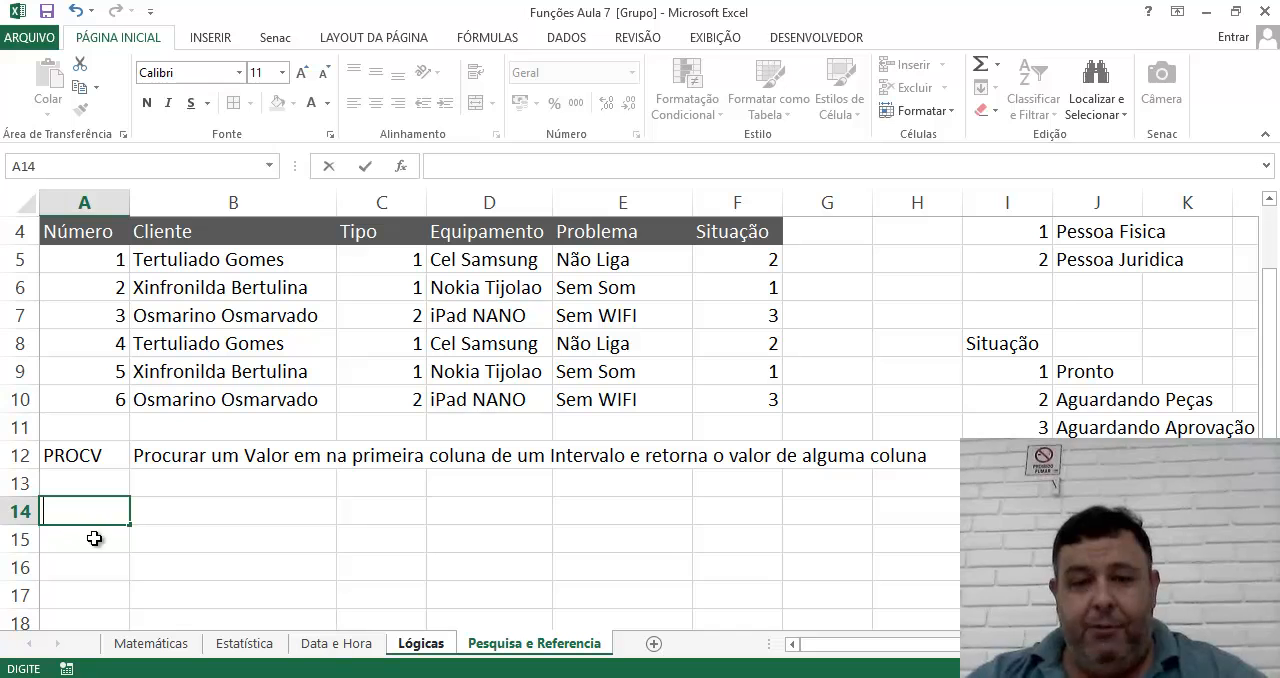
Enter the label "Numero OS" in E15 and outline the adjacent input cell F15 with a border.
click(611, 541)
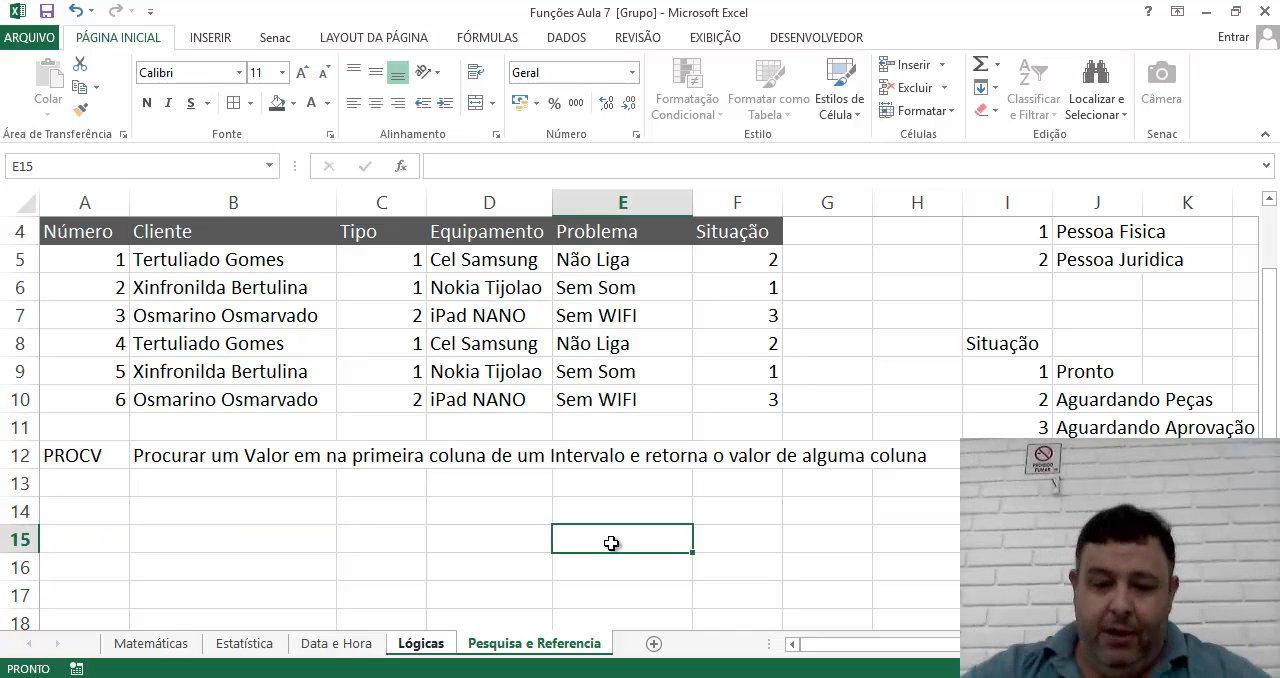
text(Numero OS)
key(Tab)
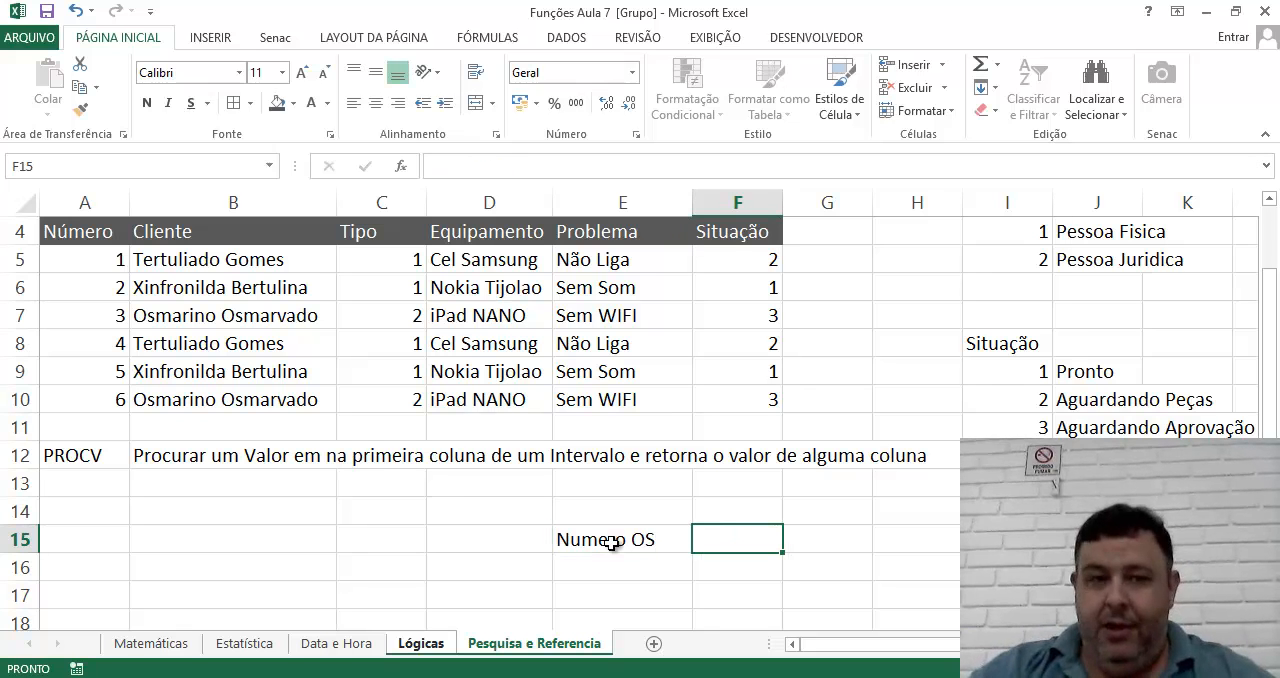
click(230, 104)
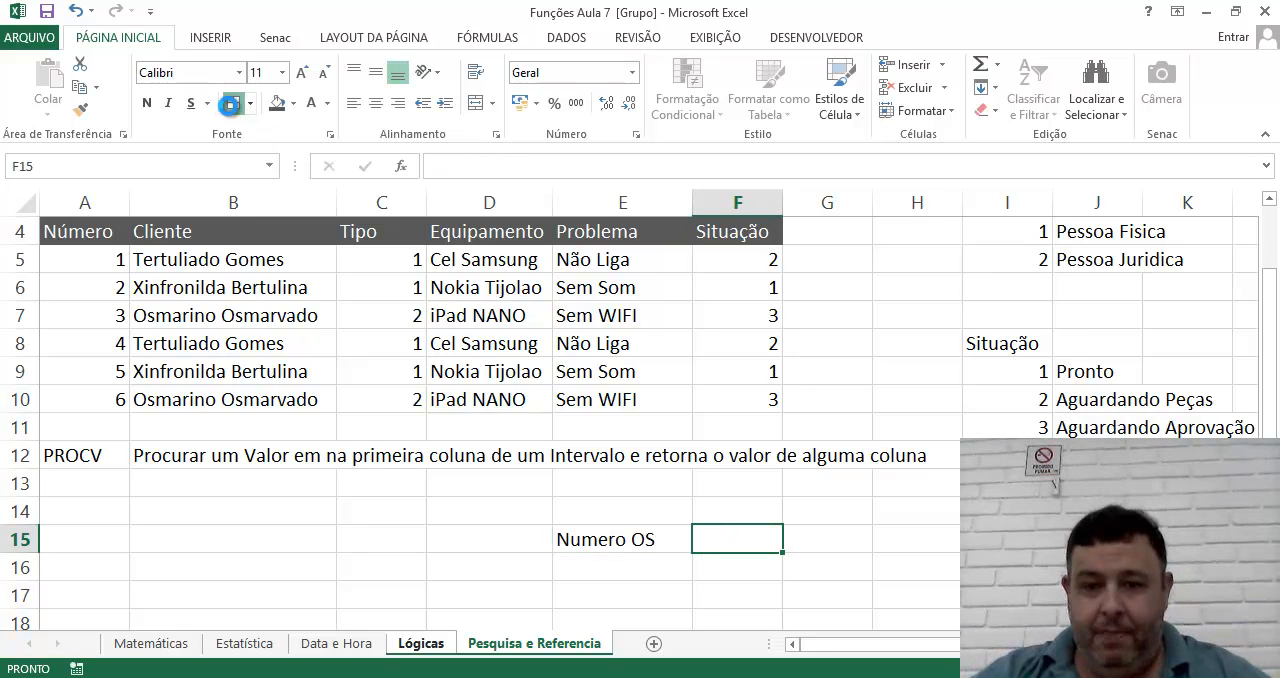
click(640, 590)
click(720, 596)
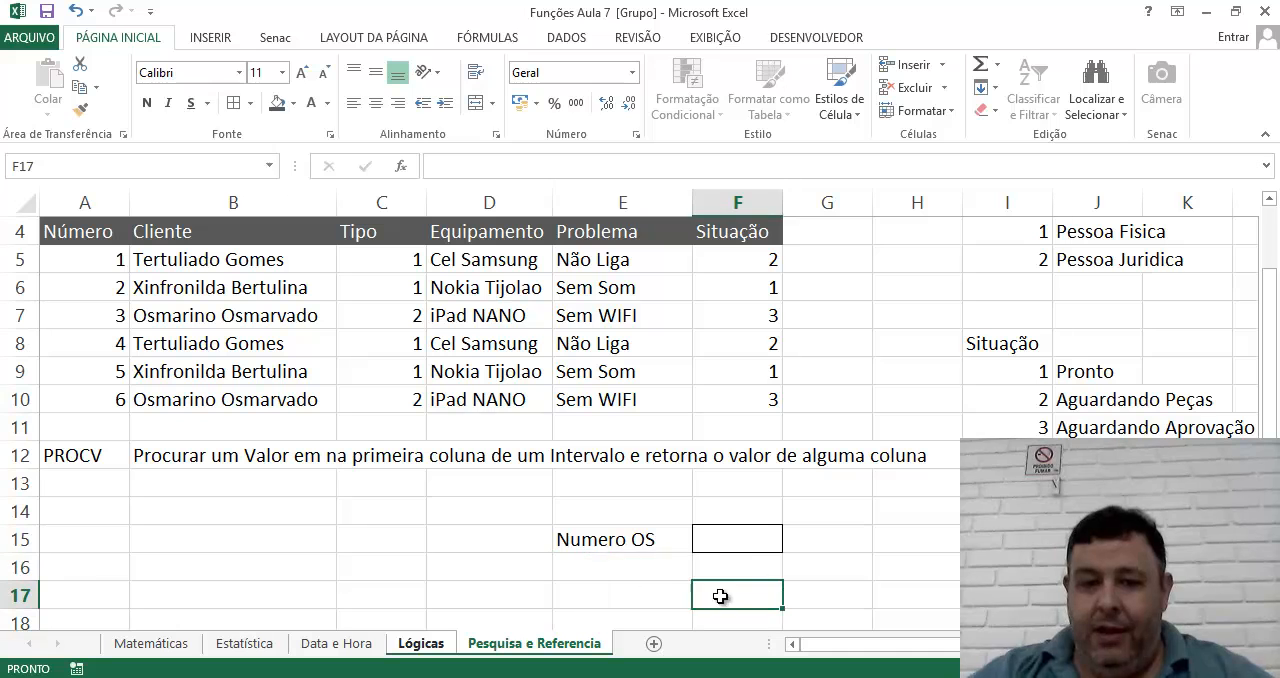
Add the labels "Cliente" in E16 and "Equipamento" in E17, below Numero OS.
click(578, 566)
text(Nu)
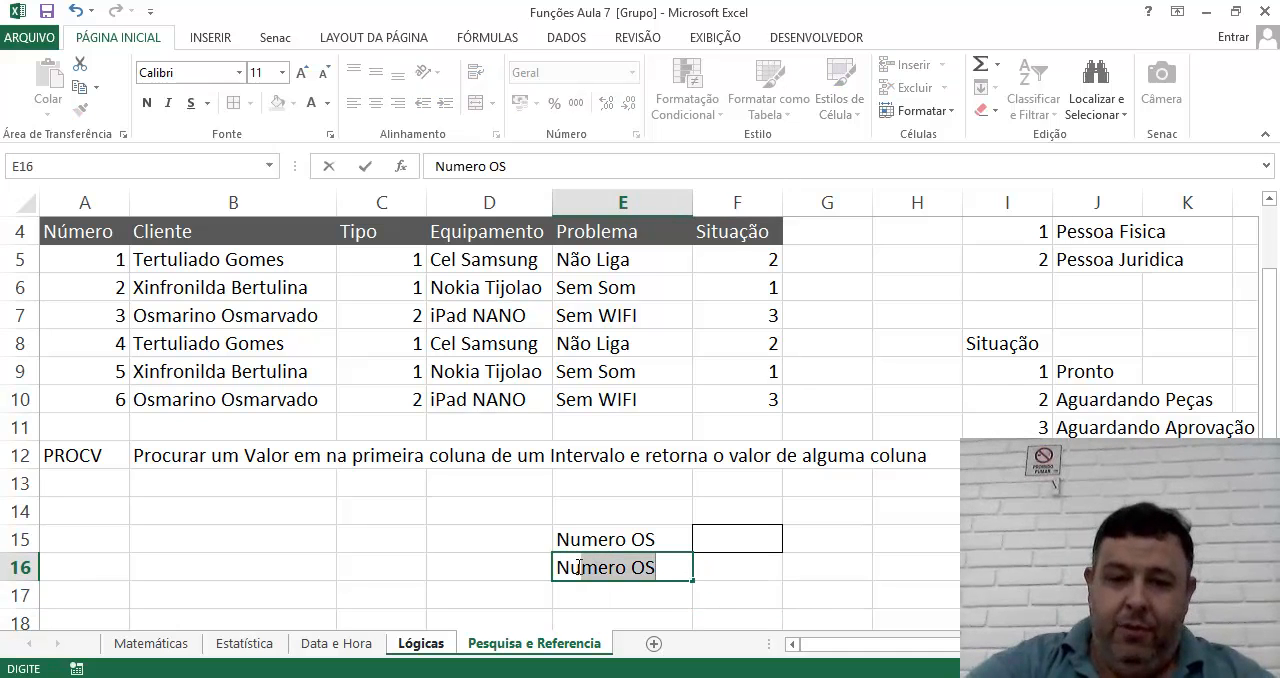
key(BackSpace)
key(BackSpace)
text(ome)
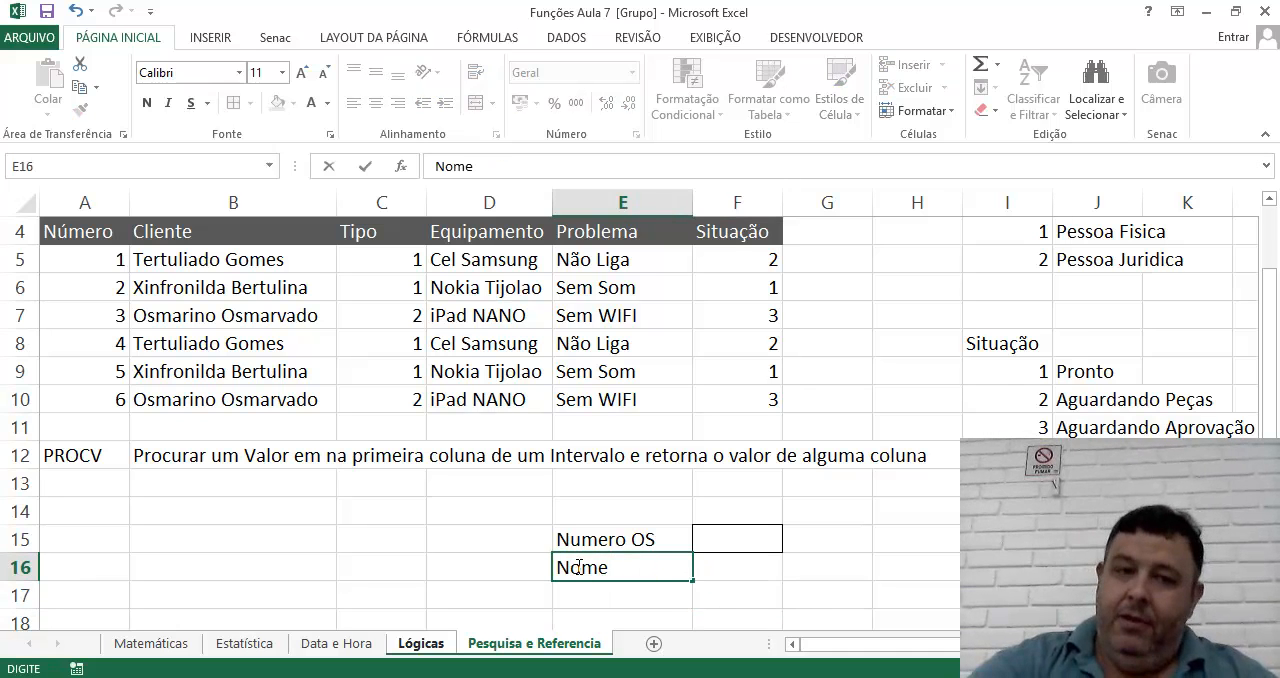
key(BackSpace)
key(BackSpace)
key(BackSpace)
key(BackSpace)
text(Cliente)
key(Return)
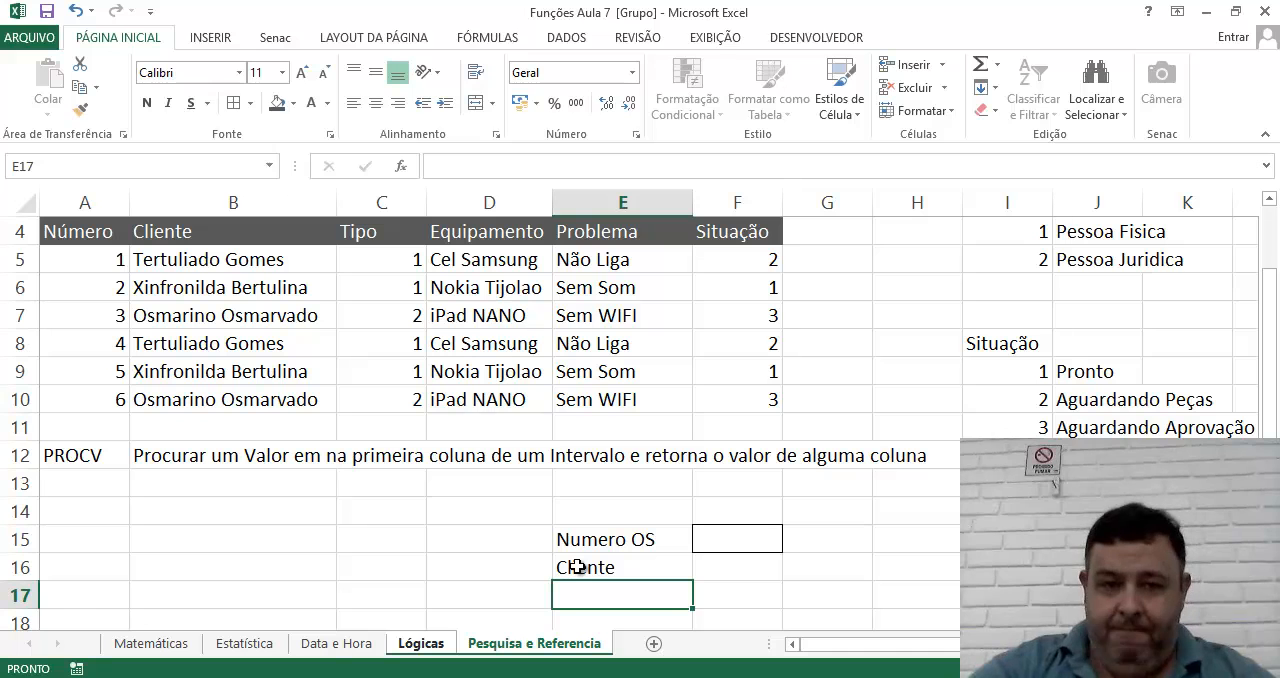
text(Equipamento)
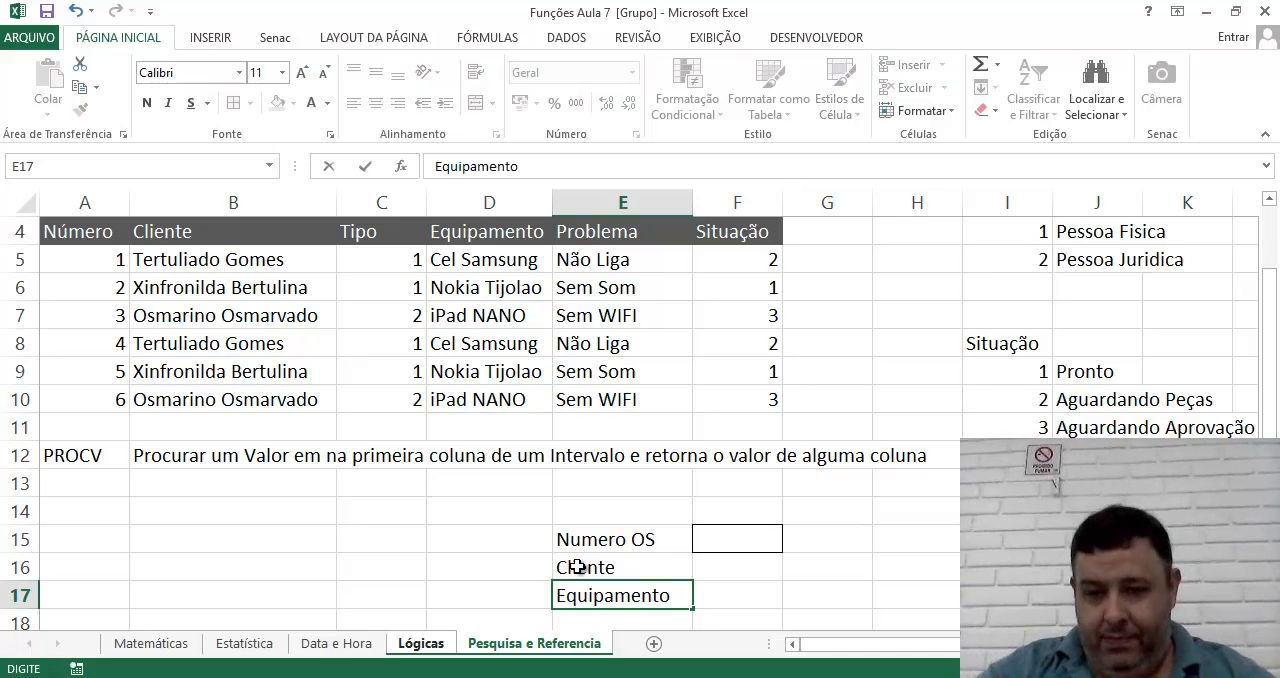
Enter the label "Status:" in cell I16, on the same row as Cliente.
key(Right)
key(Right)
key(Right)
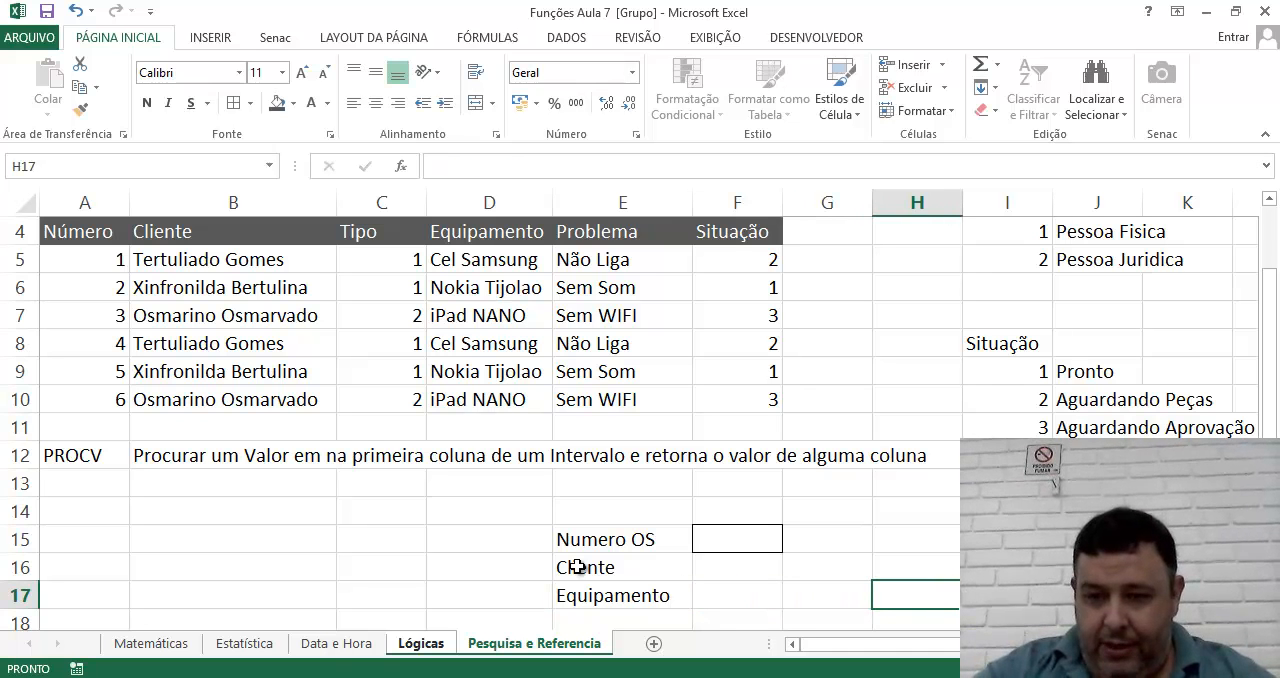
key(Up)
key(Right)
text(Status:)
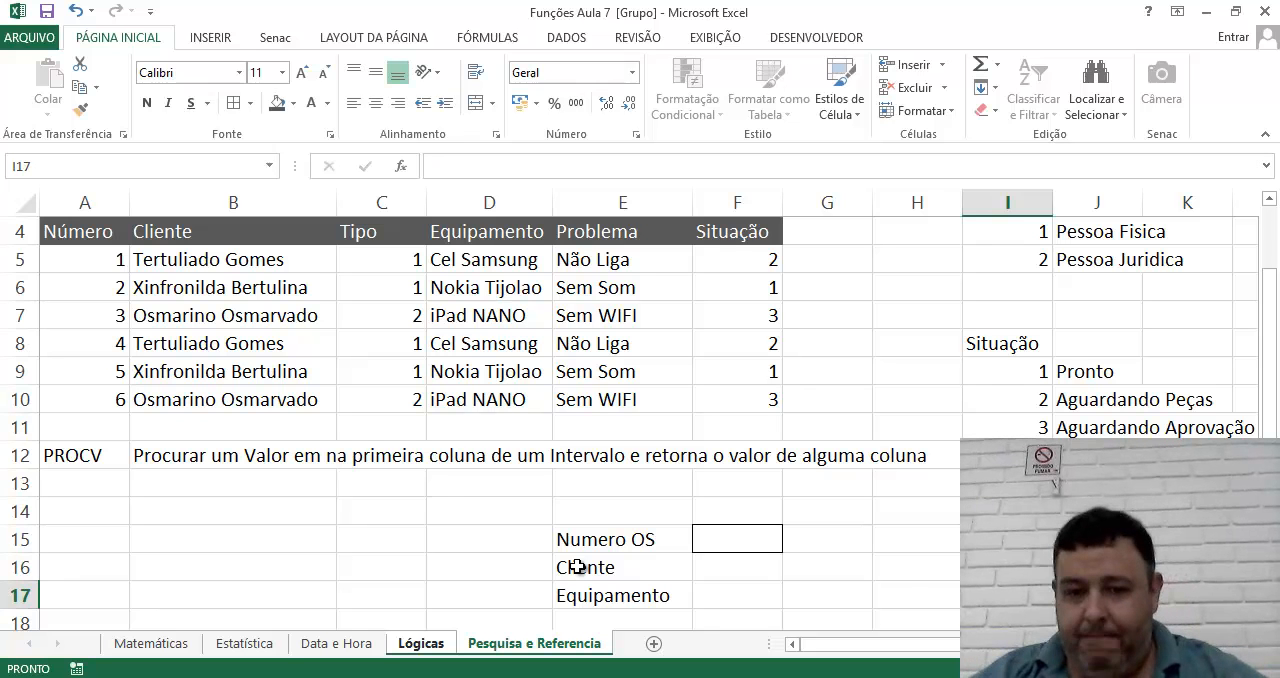
Add a colon to the Cliente and Equipamento labels in E16 and E17, and clear the stray character in E18.
click(578, 567)
click(492, 167)
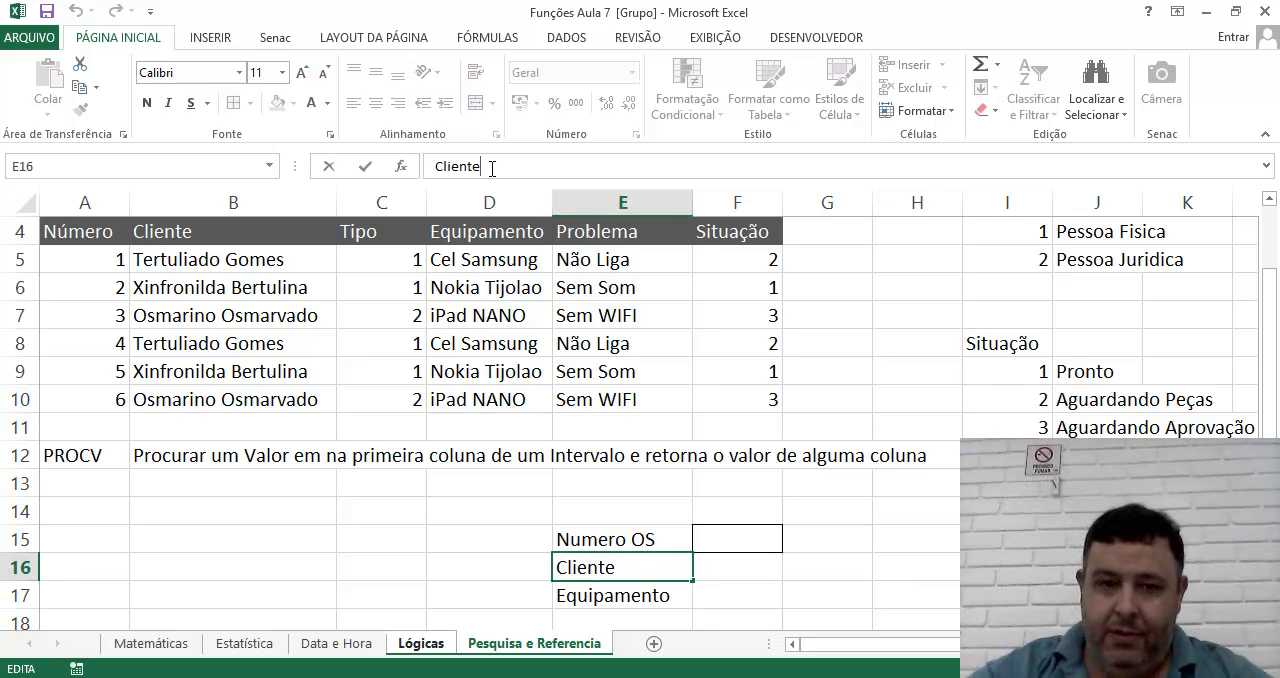
text(:)
key(Return)
double_click(644, 596)
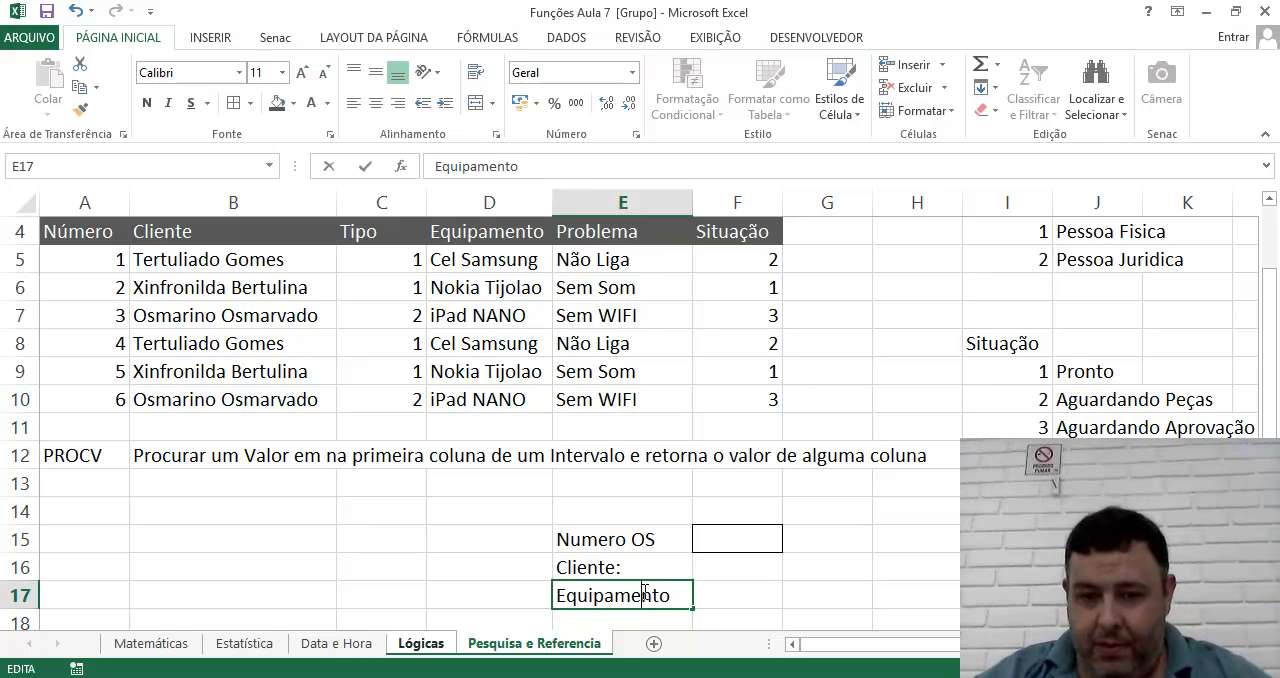
click(669, 596)
text(:)
key(Return)
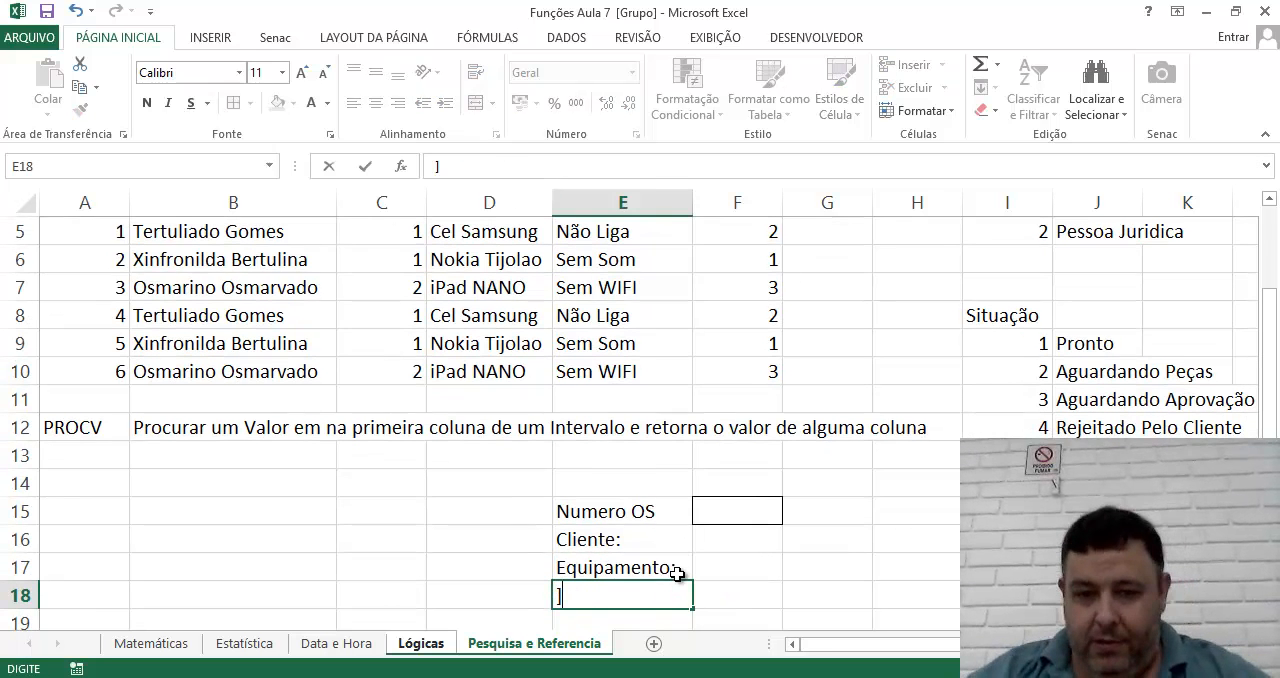
click(682, 546)
click(610, 594)
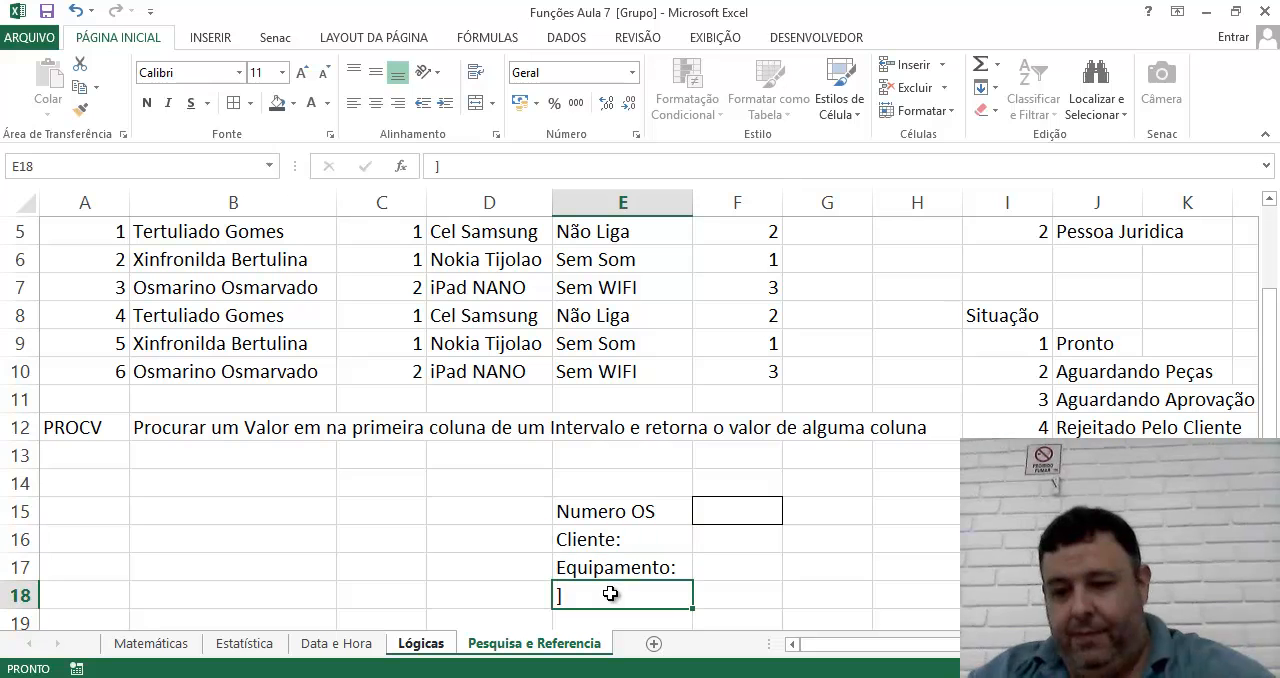
Right-align the labels in E15:E17 together with the Status label in I16.
drag(612, 512, 628, 572)
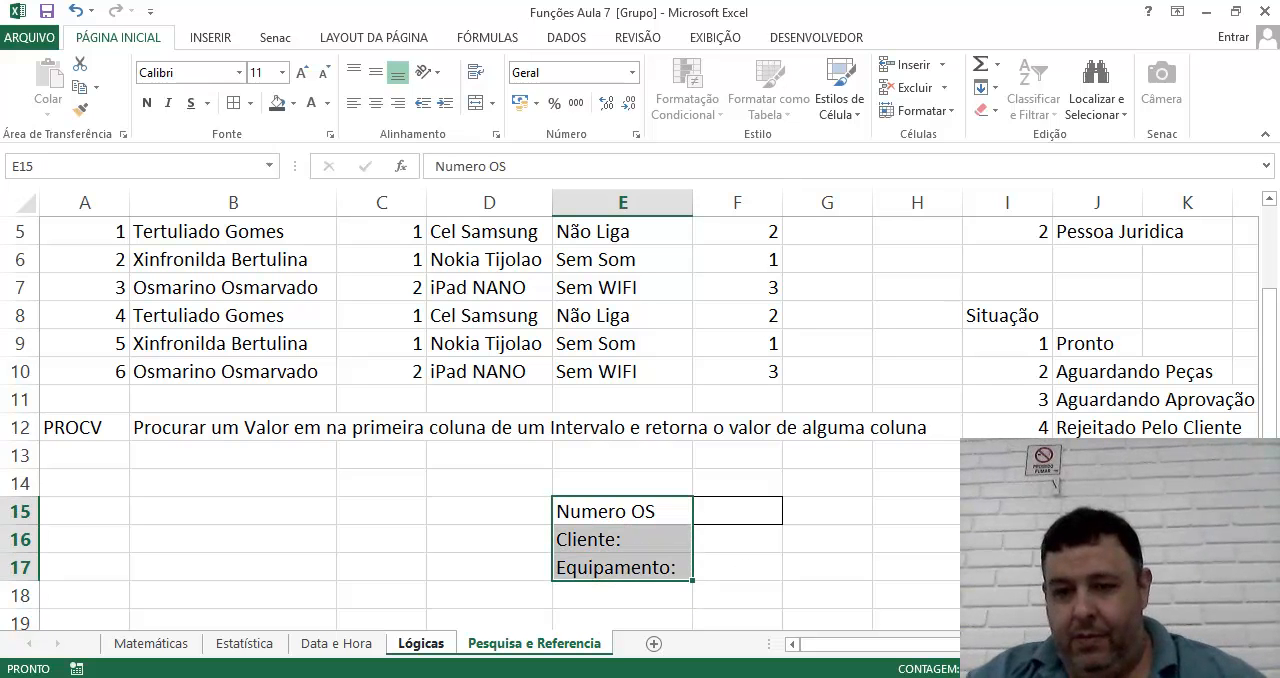
ctrl+click(1007, 540)
click(404, 108)
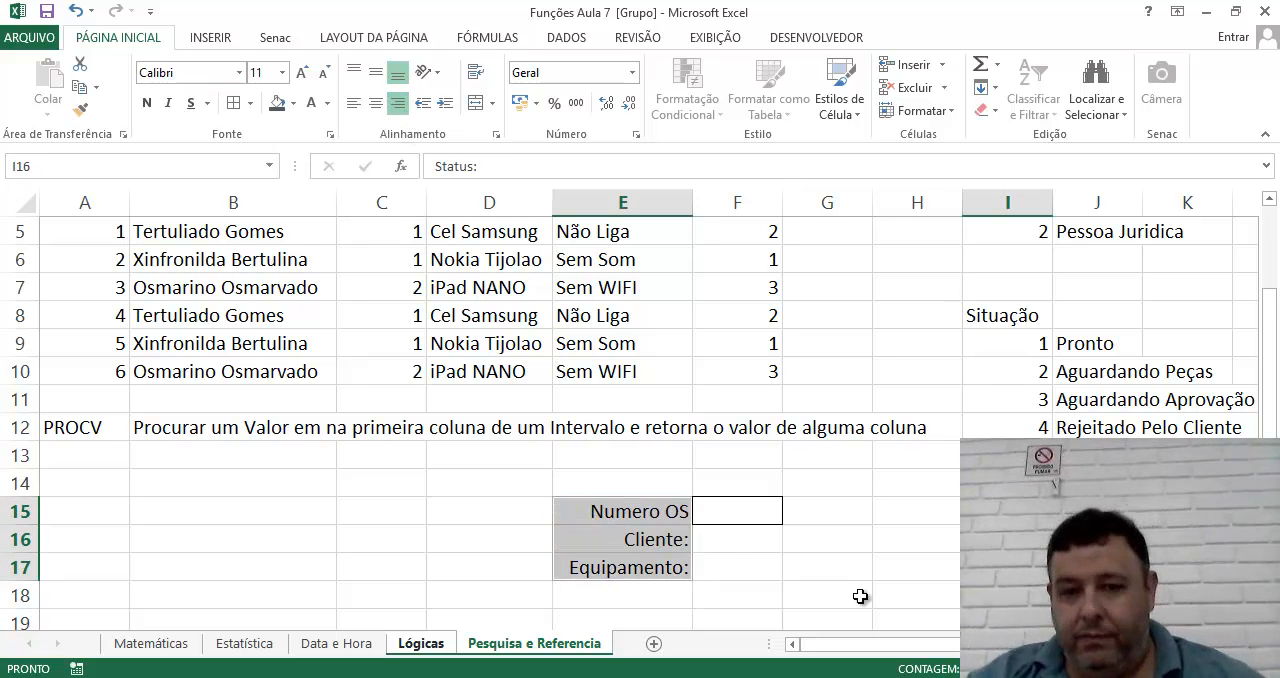
click(857, 595)
Enter 4 beside Numero OS in F15 and select the matching table row, A8:F8.
click(727, 514)
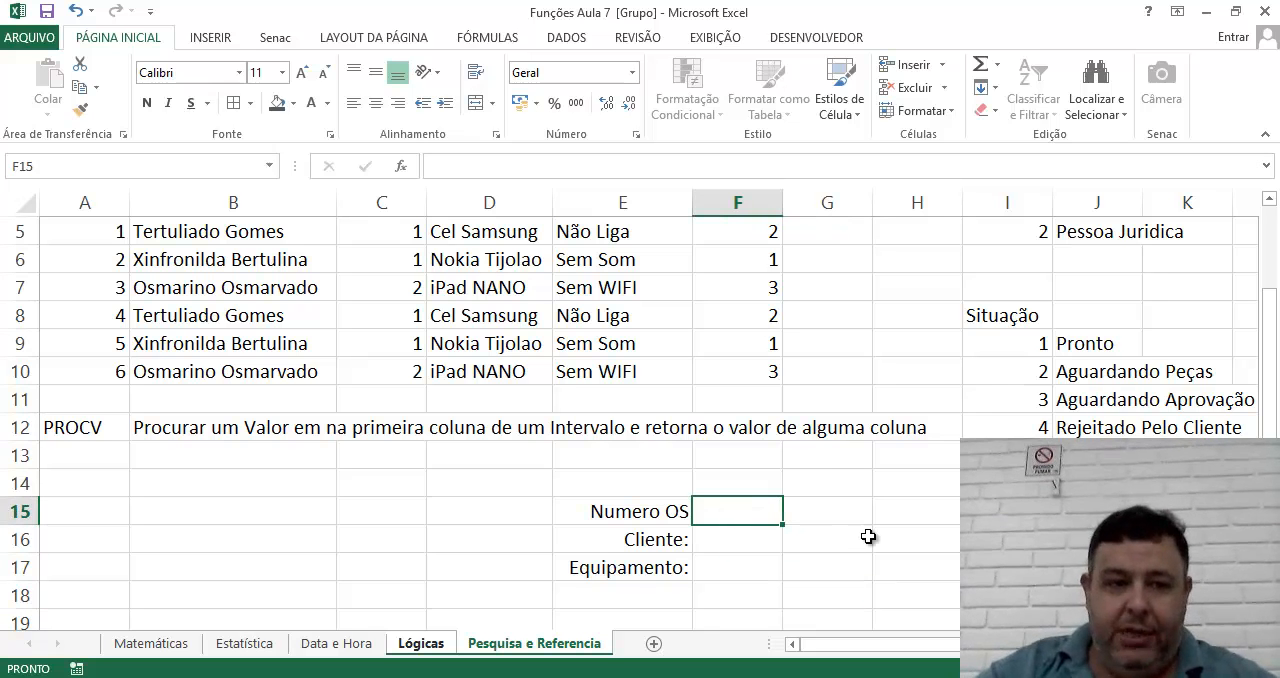
text(4)
key(Return)
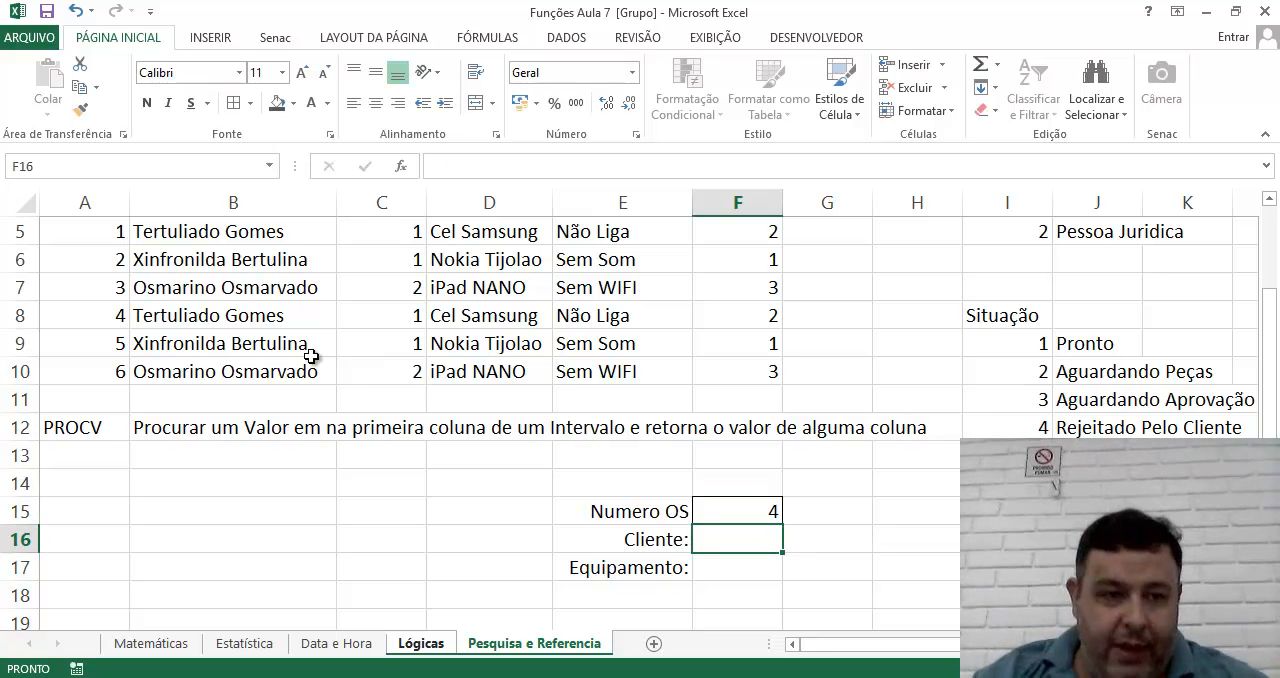
drag(75, 316, 757, 323)
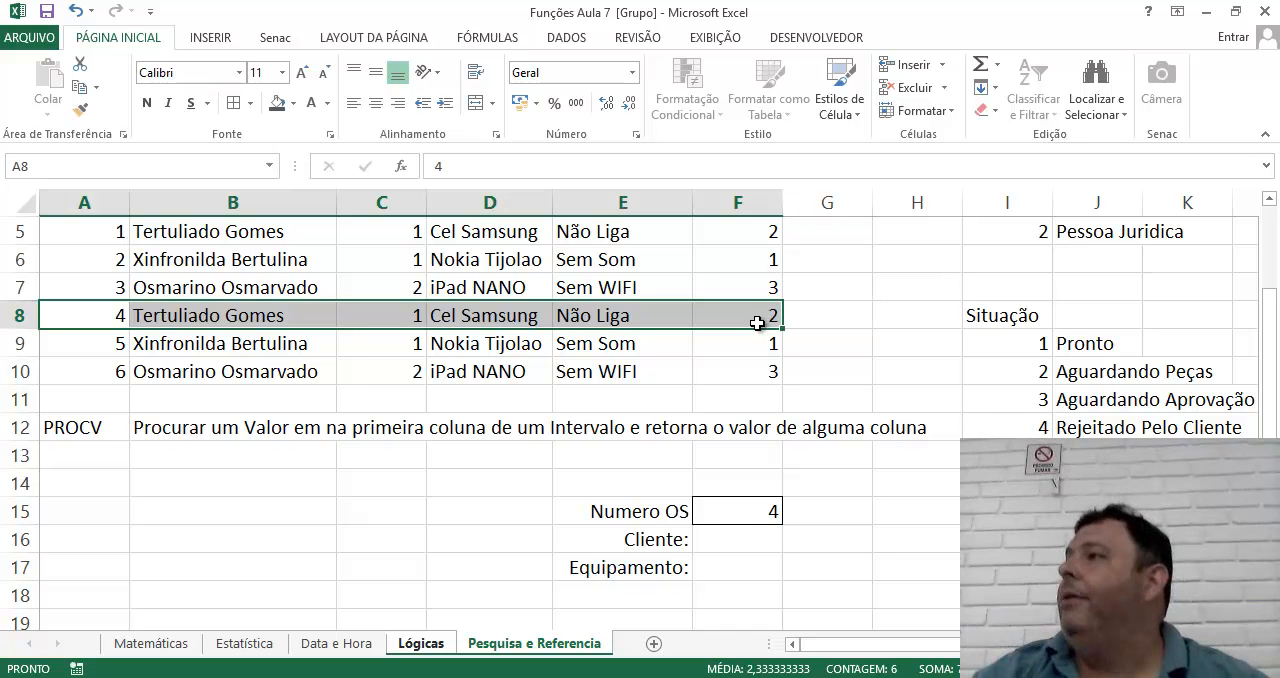
Start a PROCV formula in F16, beside Cliente, with F15 as the lookup value.
click(731, 538)
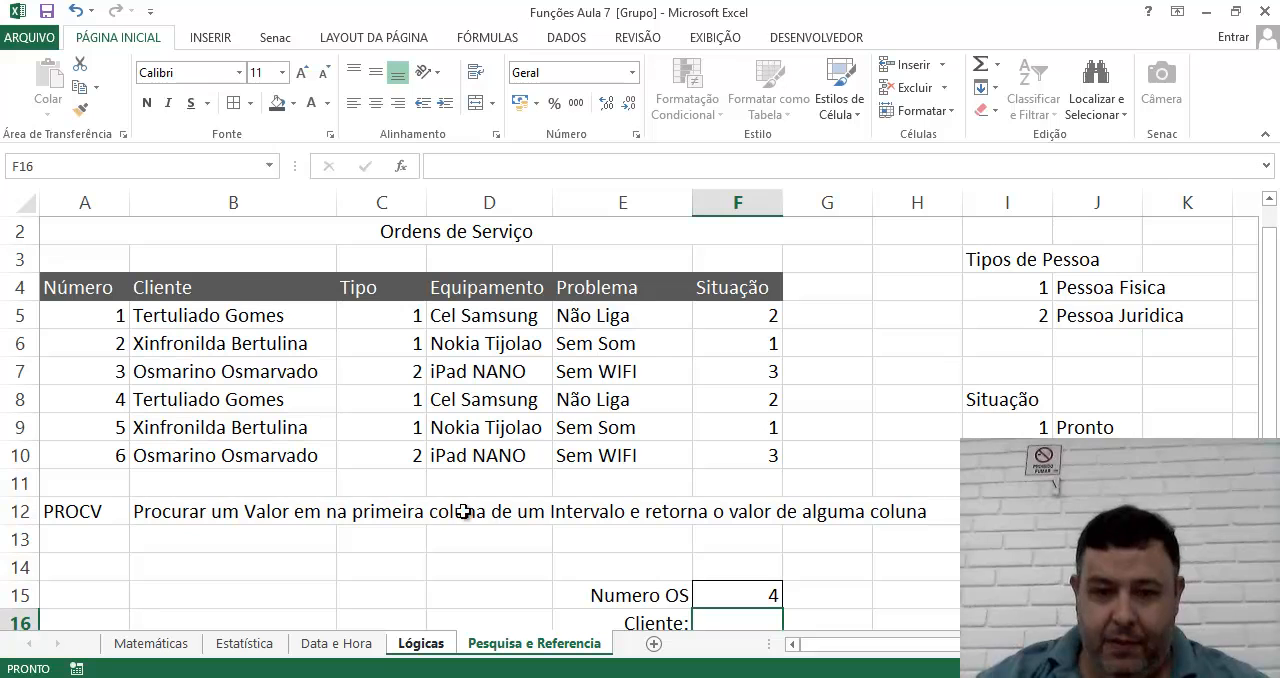
scroll(509, 537, down, 1)
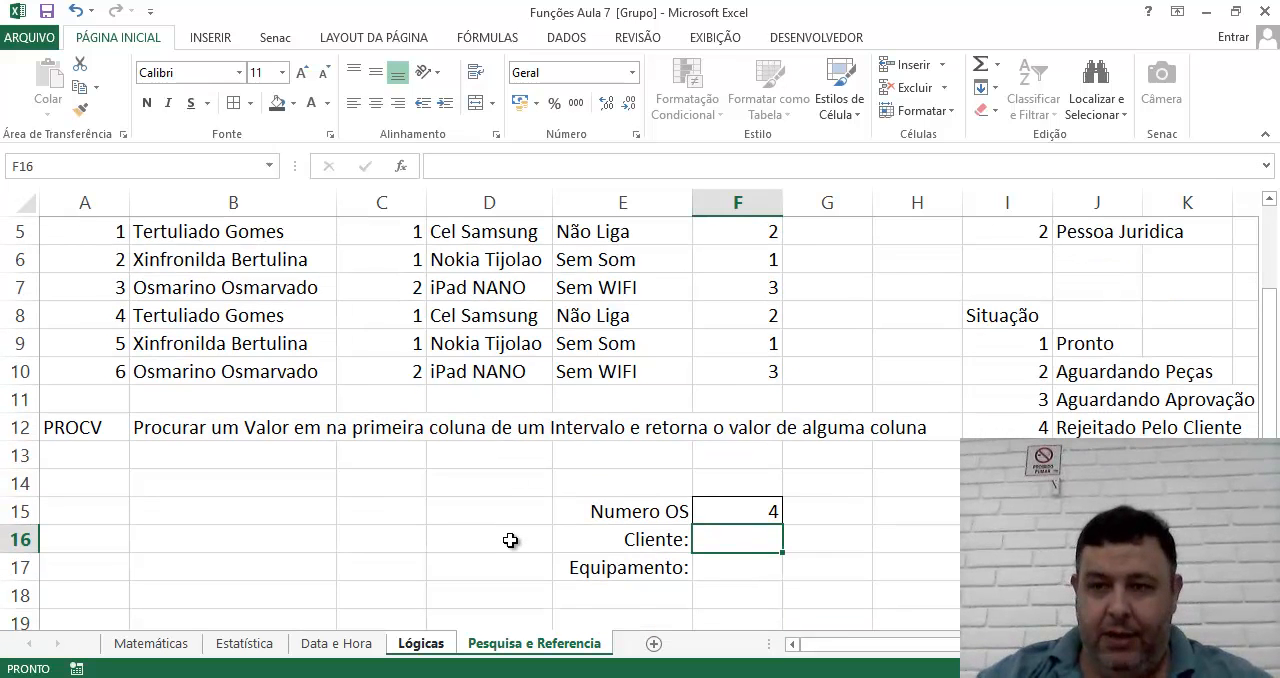
click(1270, 203)
click(1270, 203)
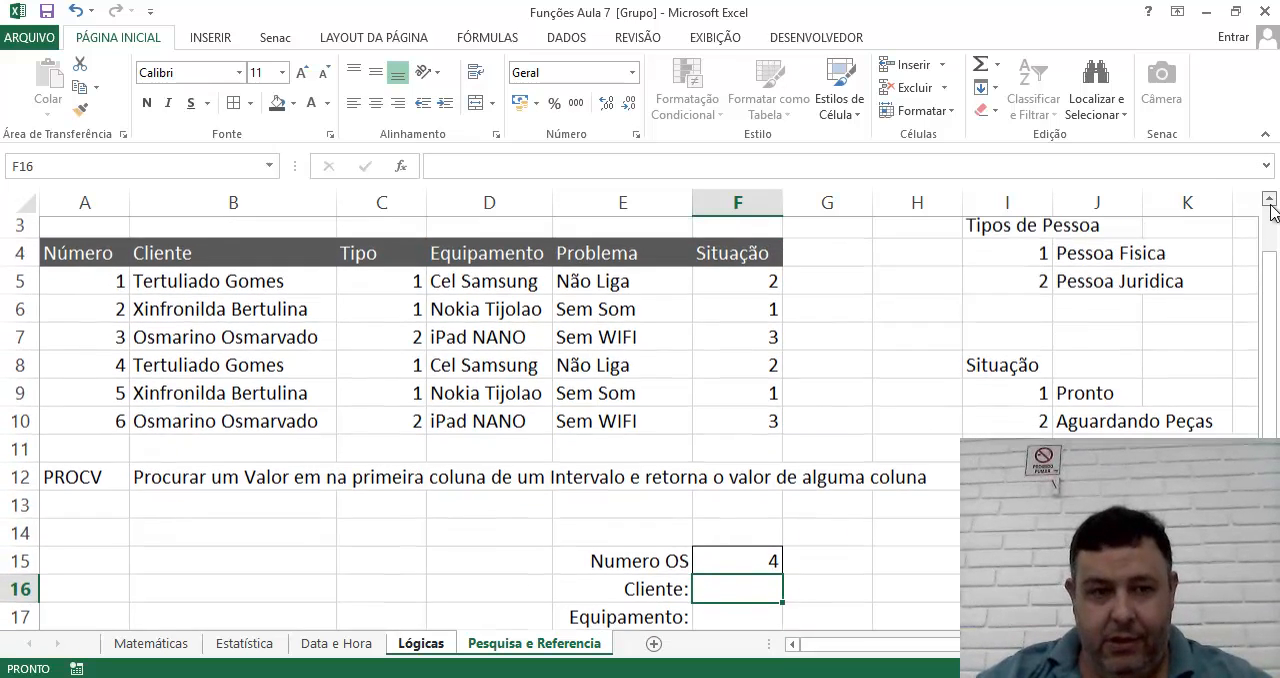
text(=)
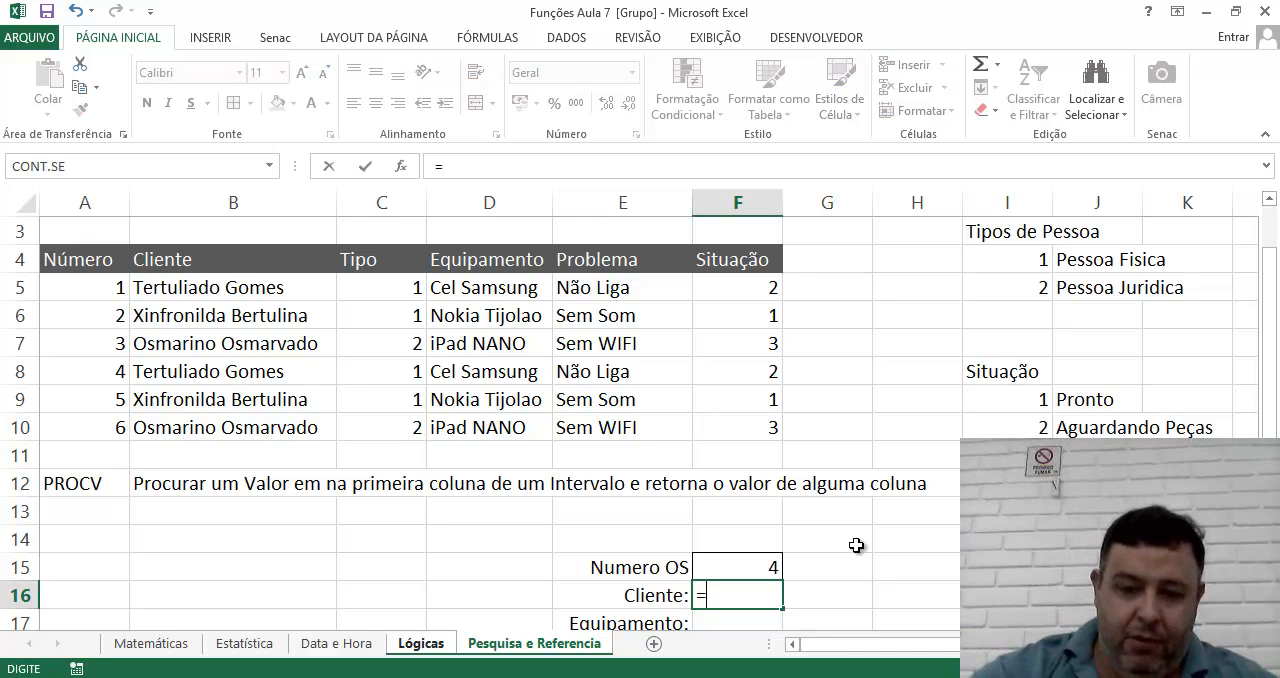
text(PROCV)
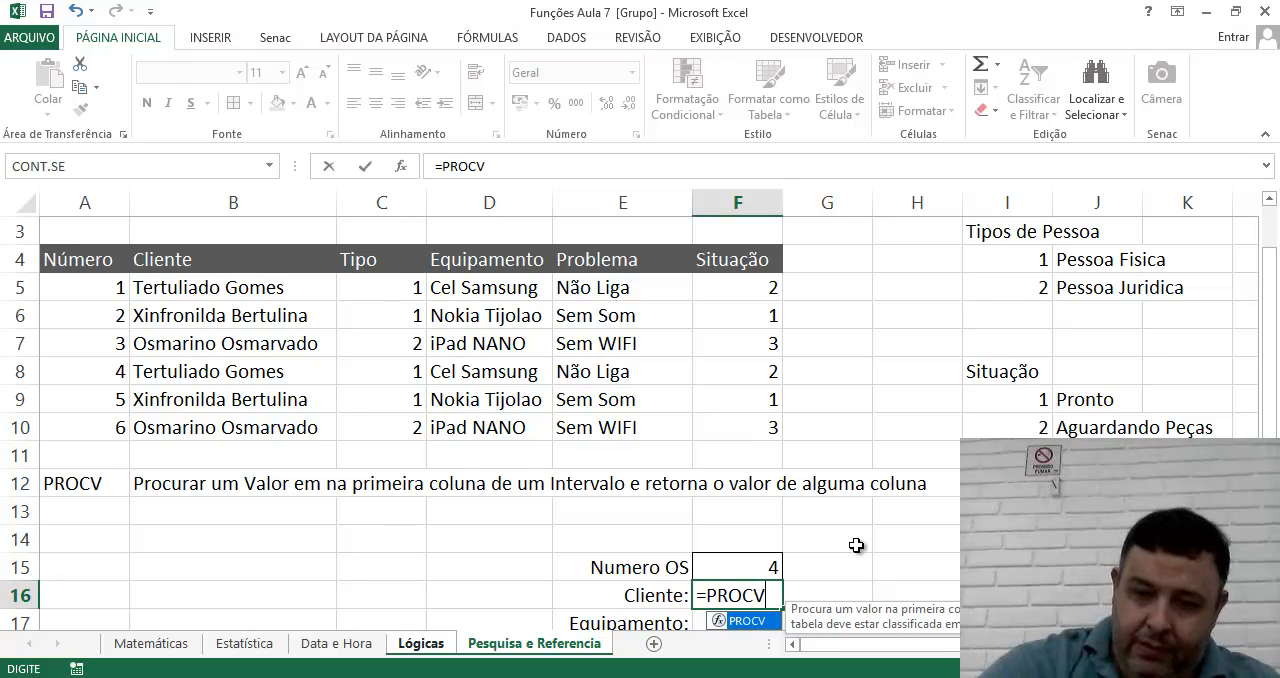
text(()
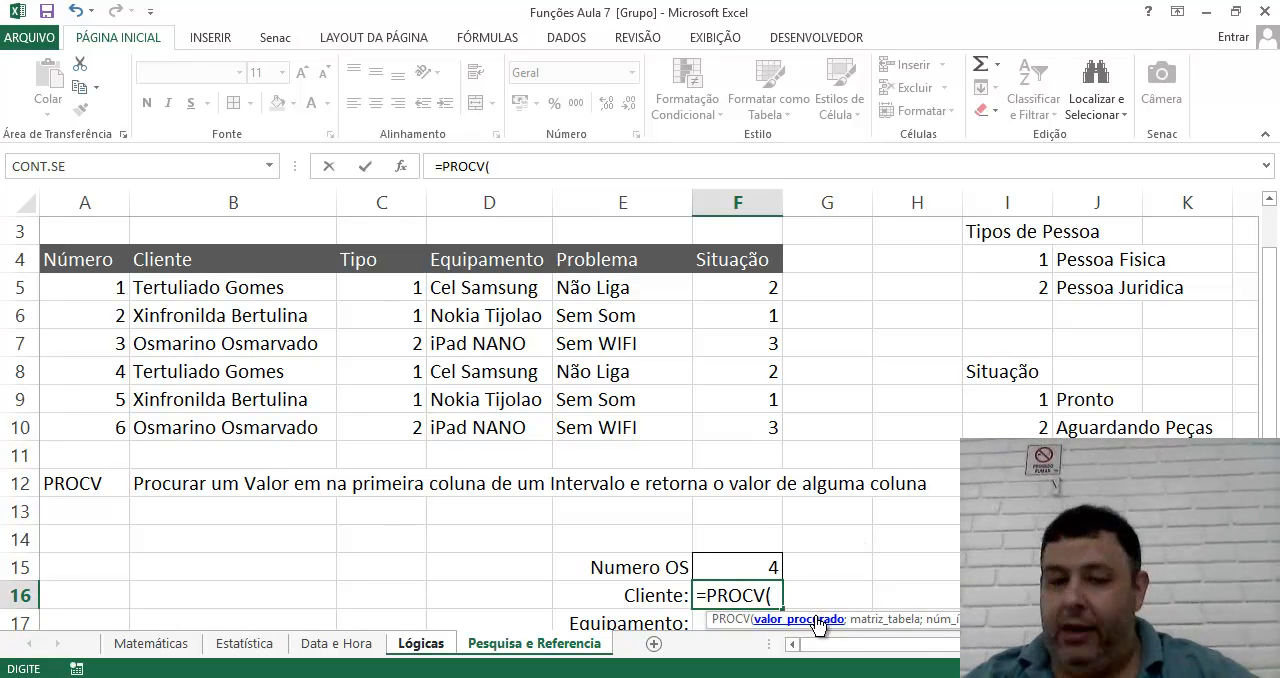
click(762, 572)
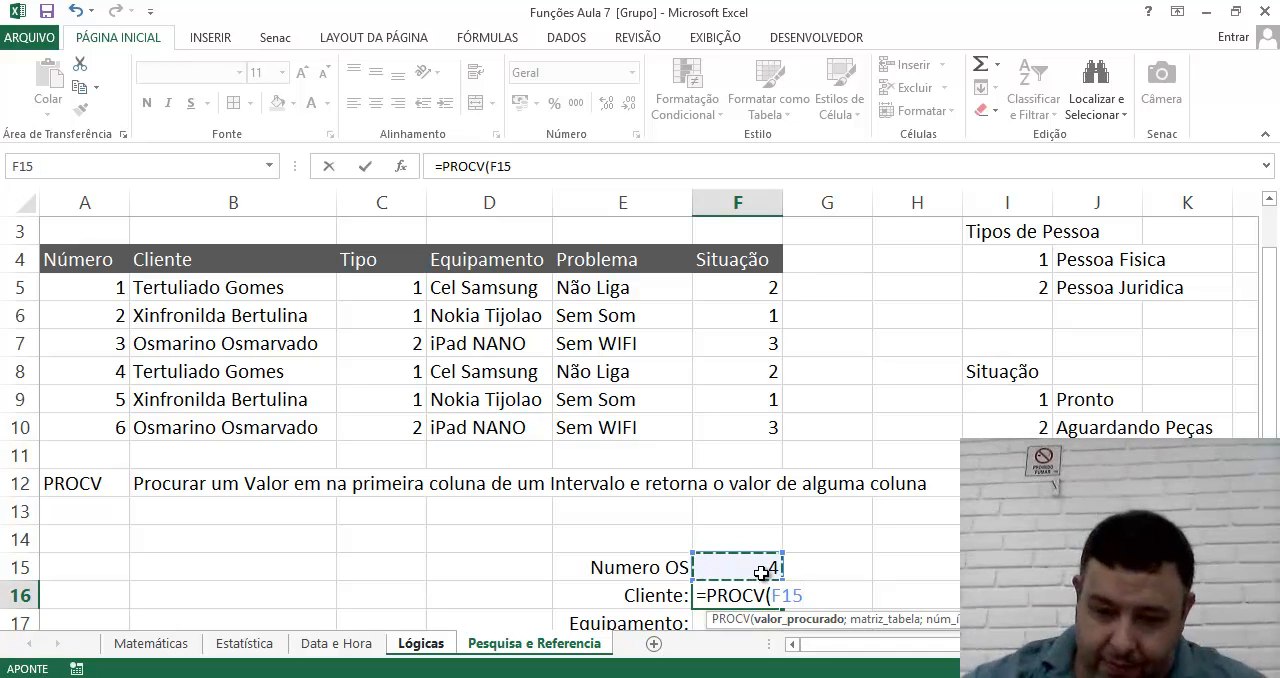
text(;)
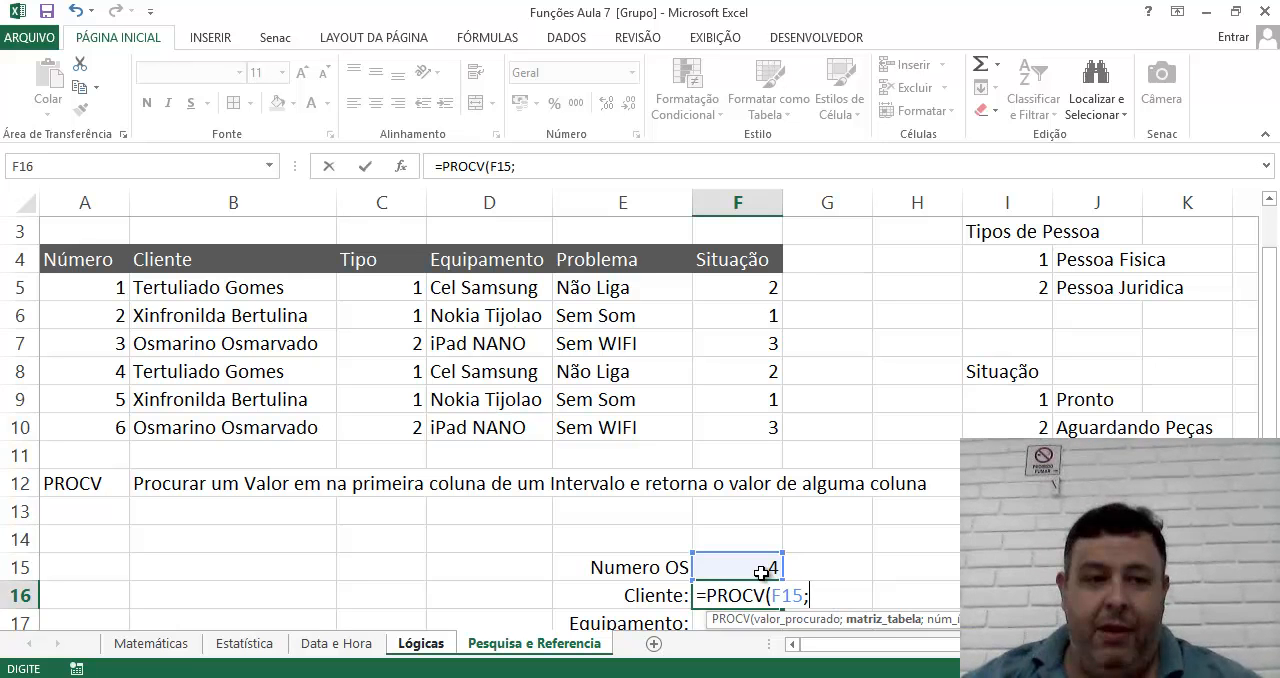
Complete the PROCV formula in F16 with table range A5:F10, column index 2 and FALSO for an exact match.
drag(69, 287, 729, 419)
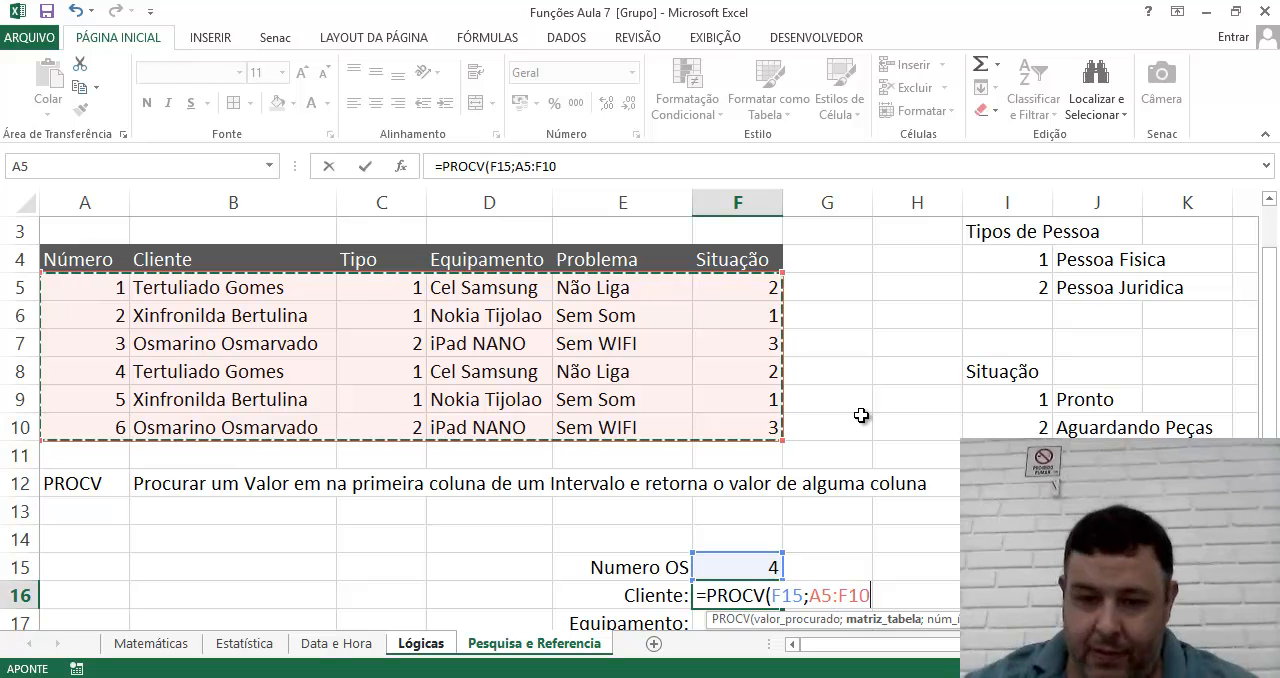
text(;)
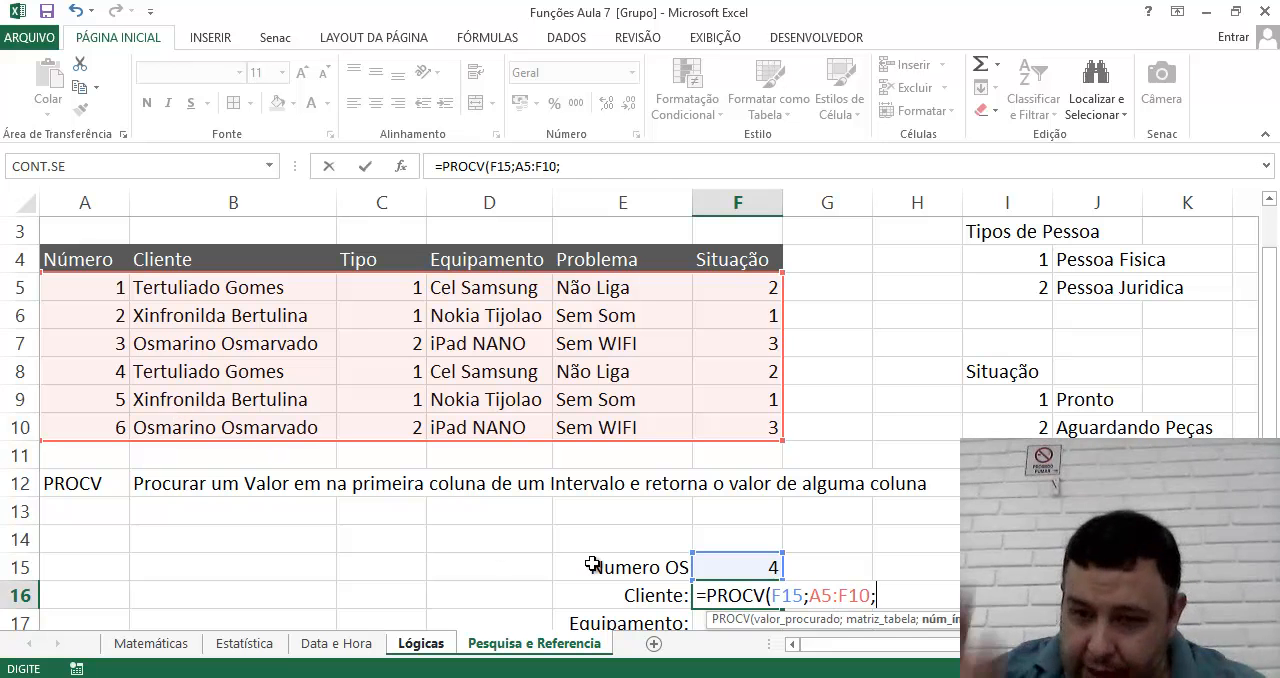
text(2)
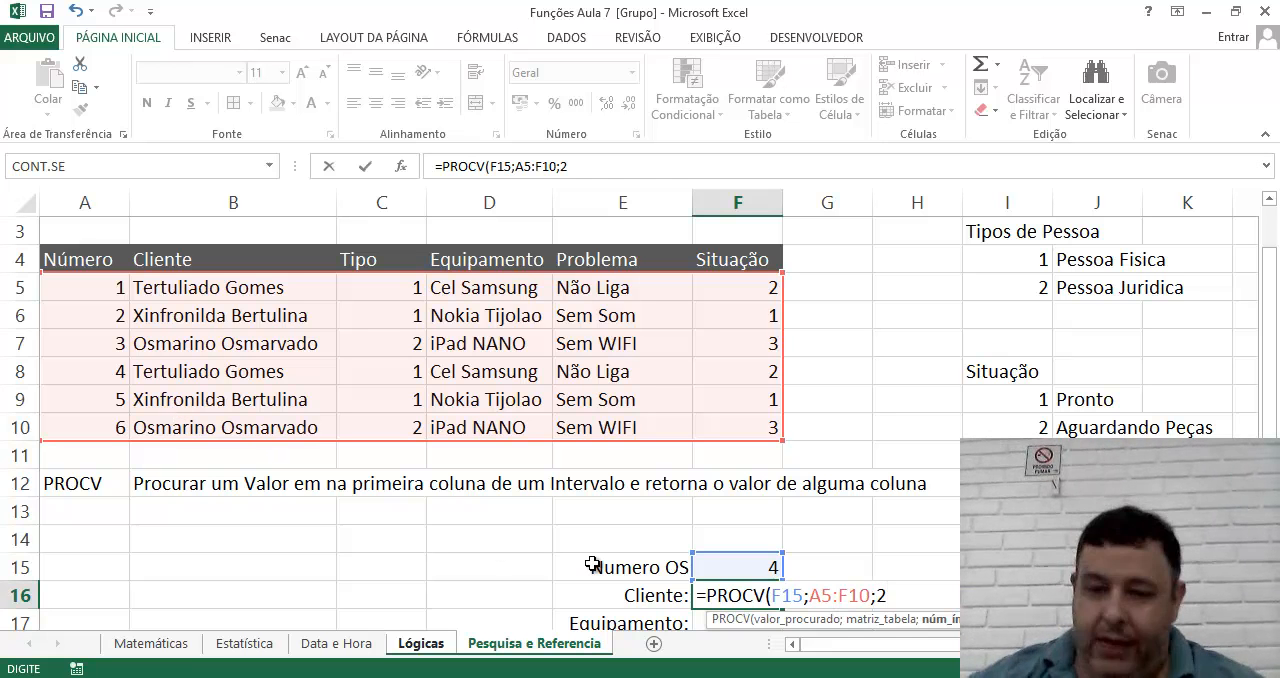
text(;)
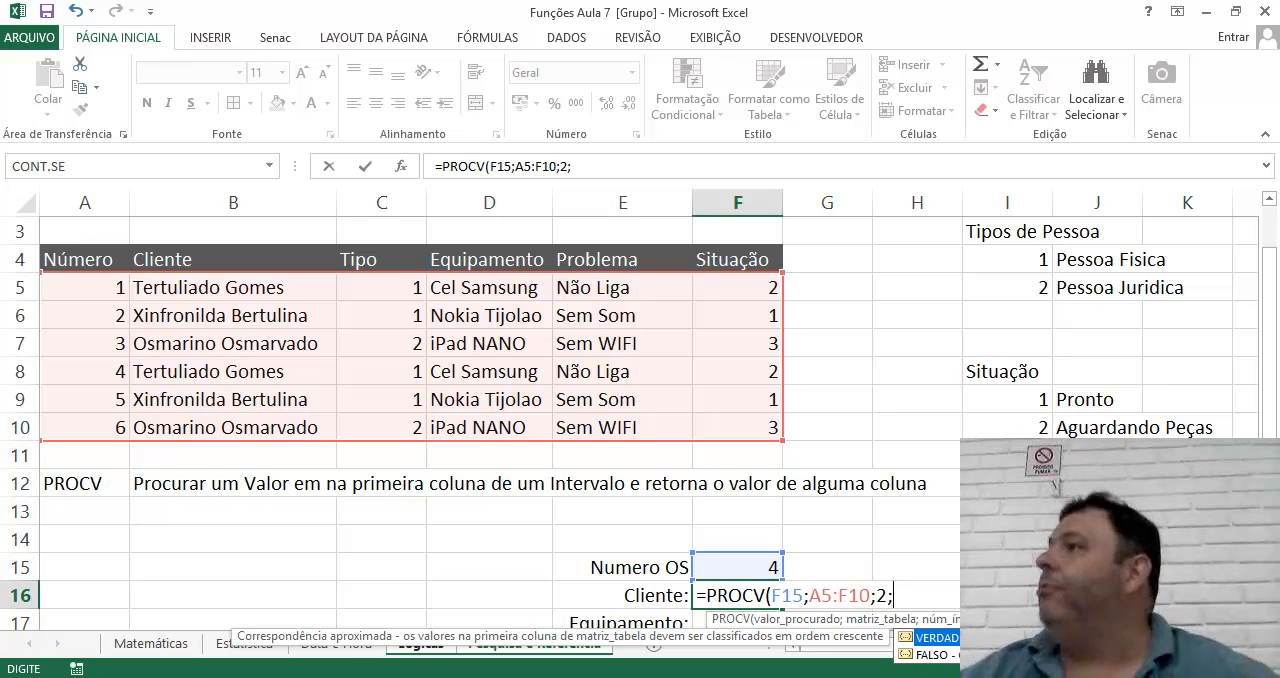
text(FALSO))
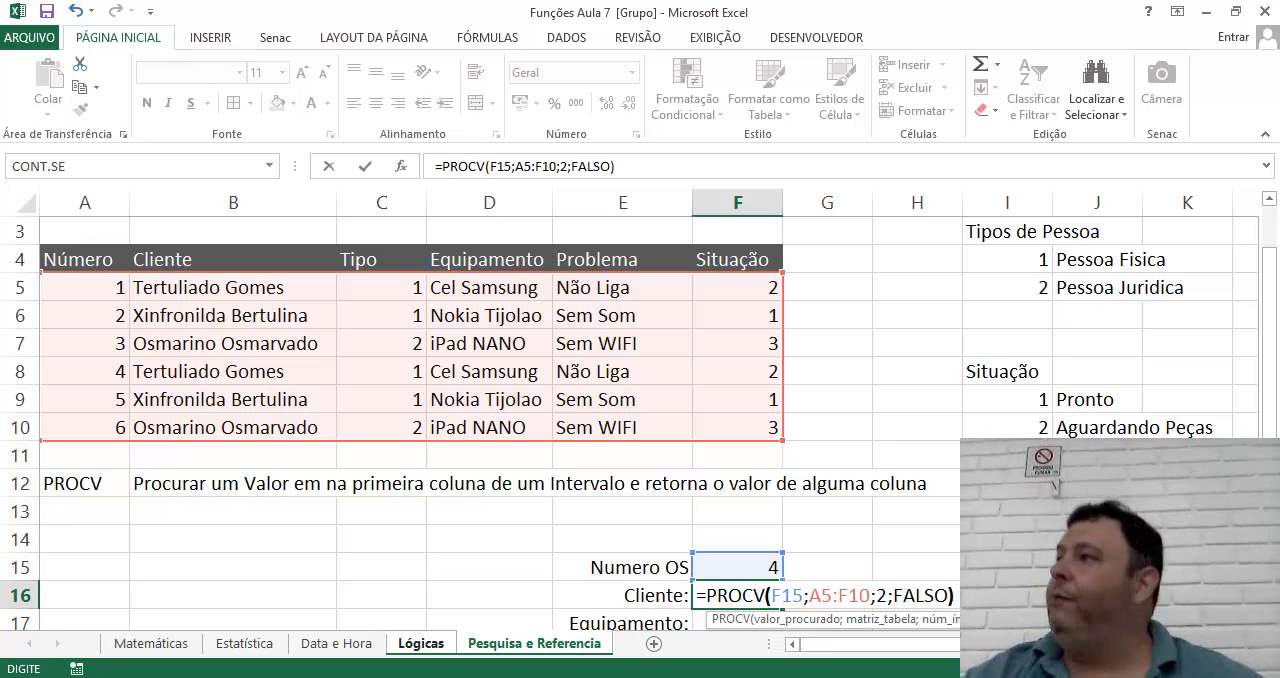
key(Return)
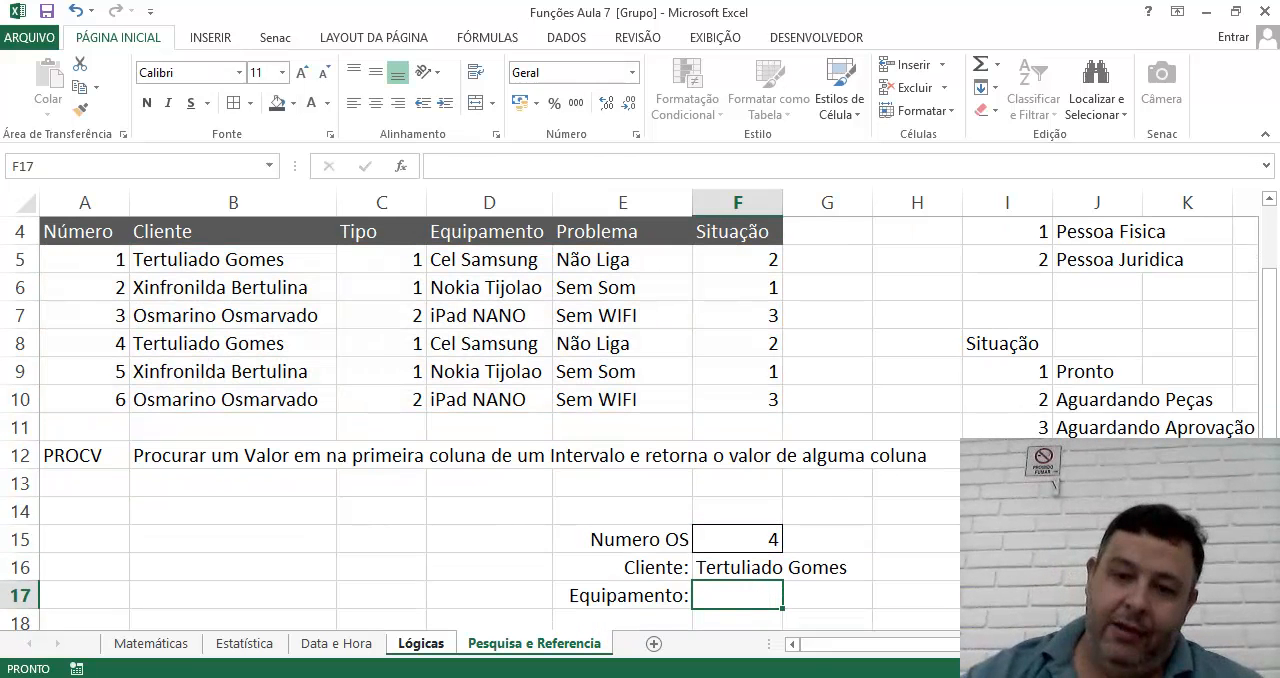
Fill the Cliente result cells, F16 across to H16, with a light tan theme color.
click(741, 557)
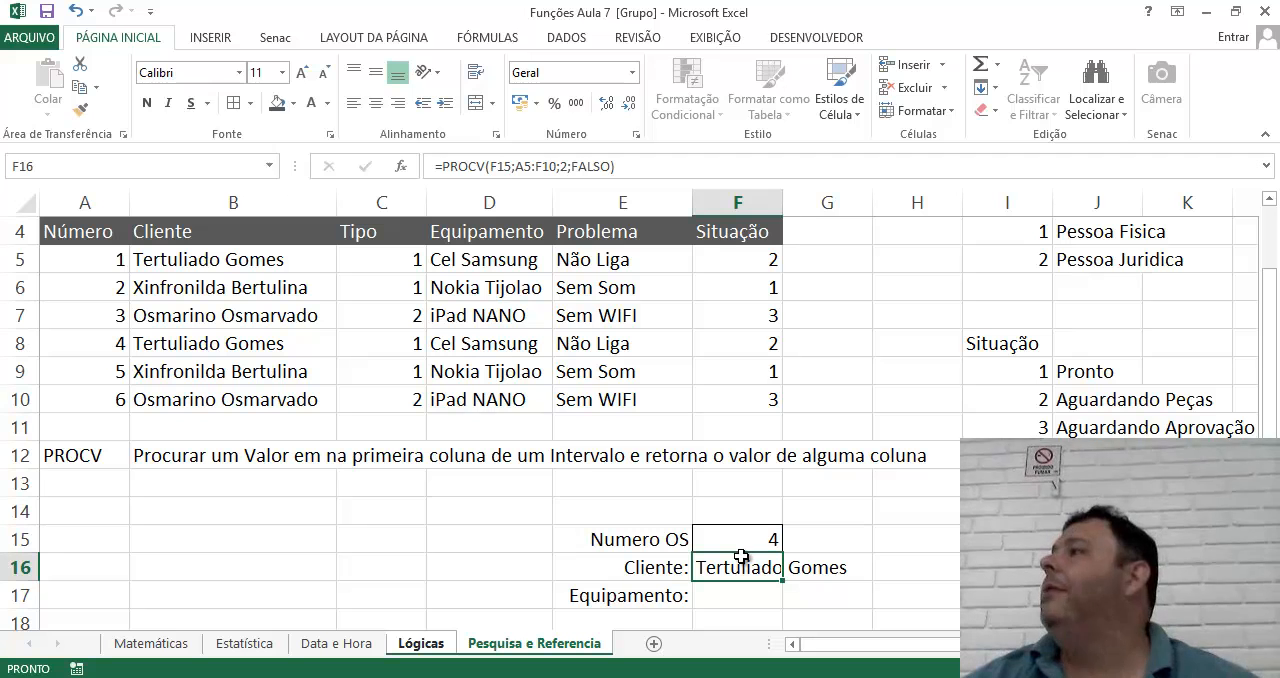
drag(741, 557, 948, 557)
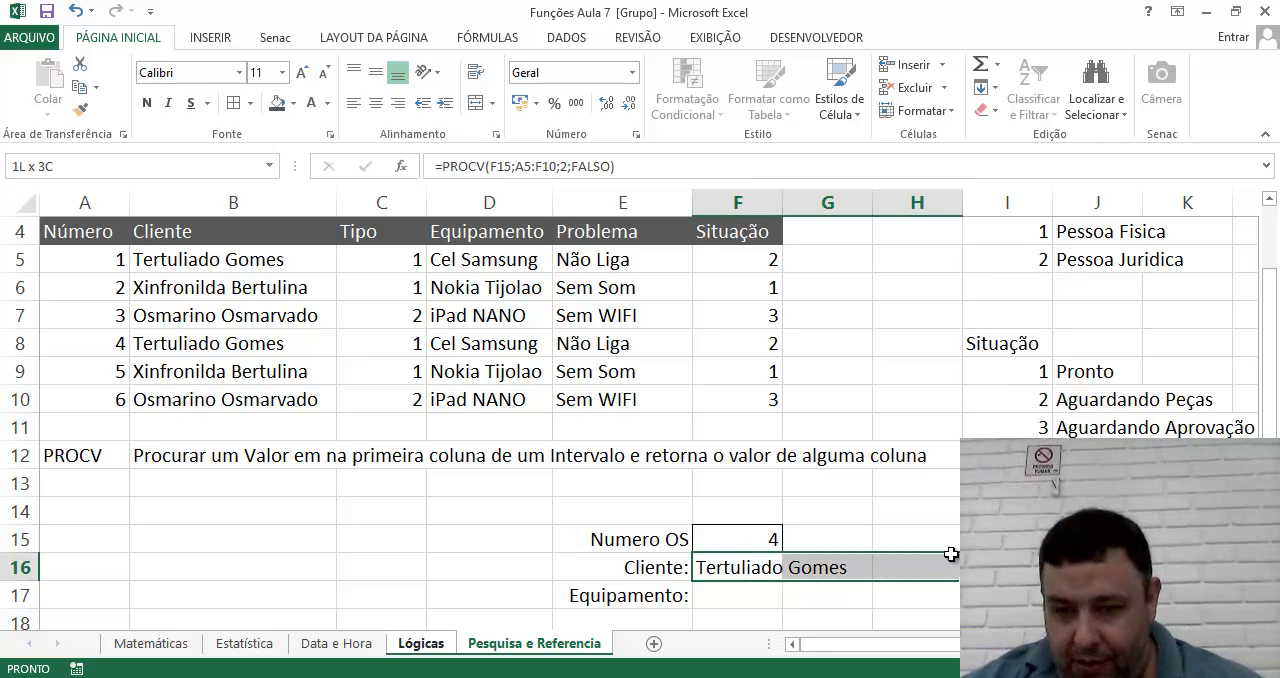
click(294, 104)
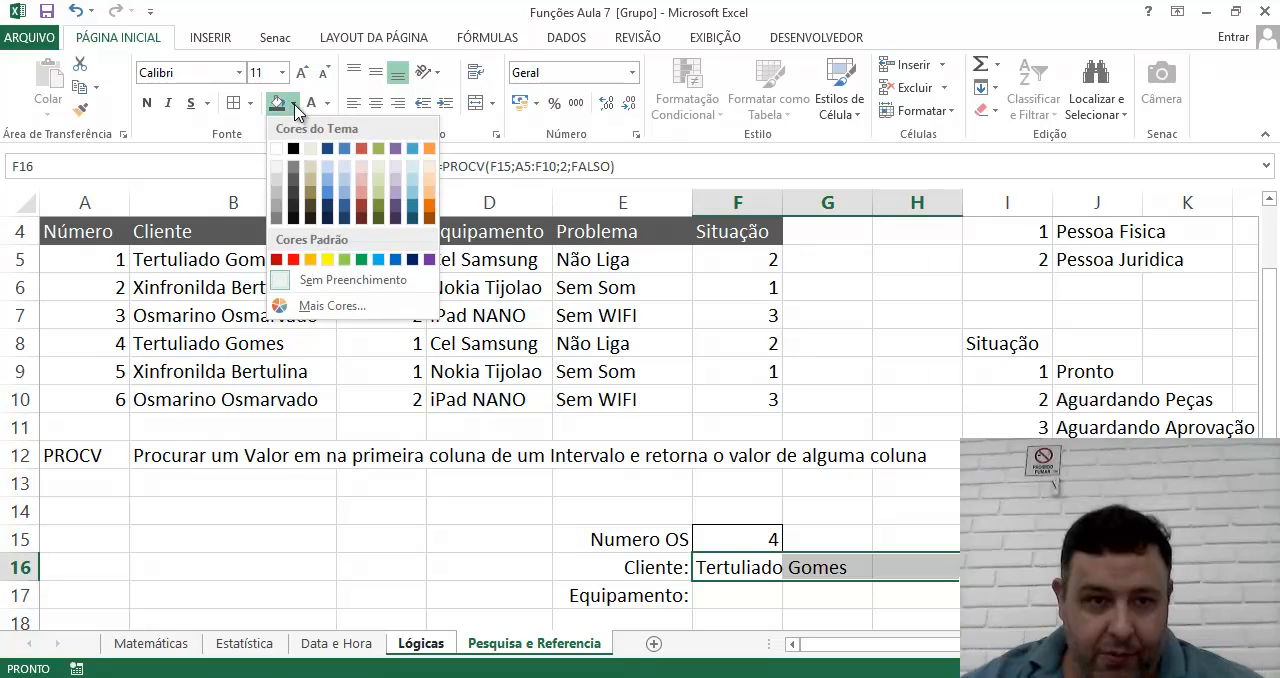
click(310, 190)
click(737, 597)
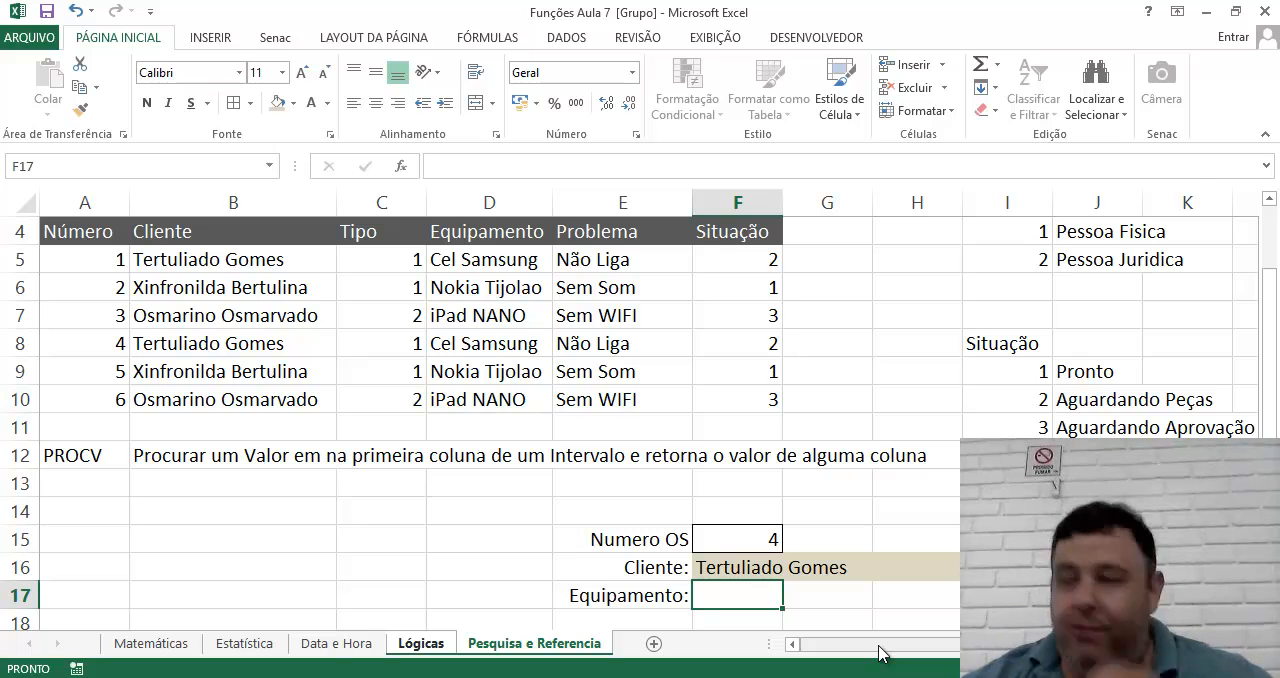
Name the service order data range A5:F10 OrdemServico.
click(733, 572)
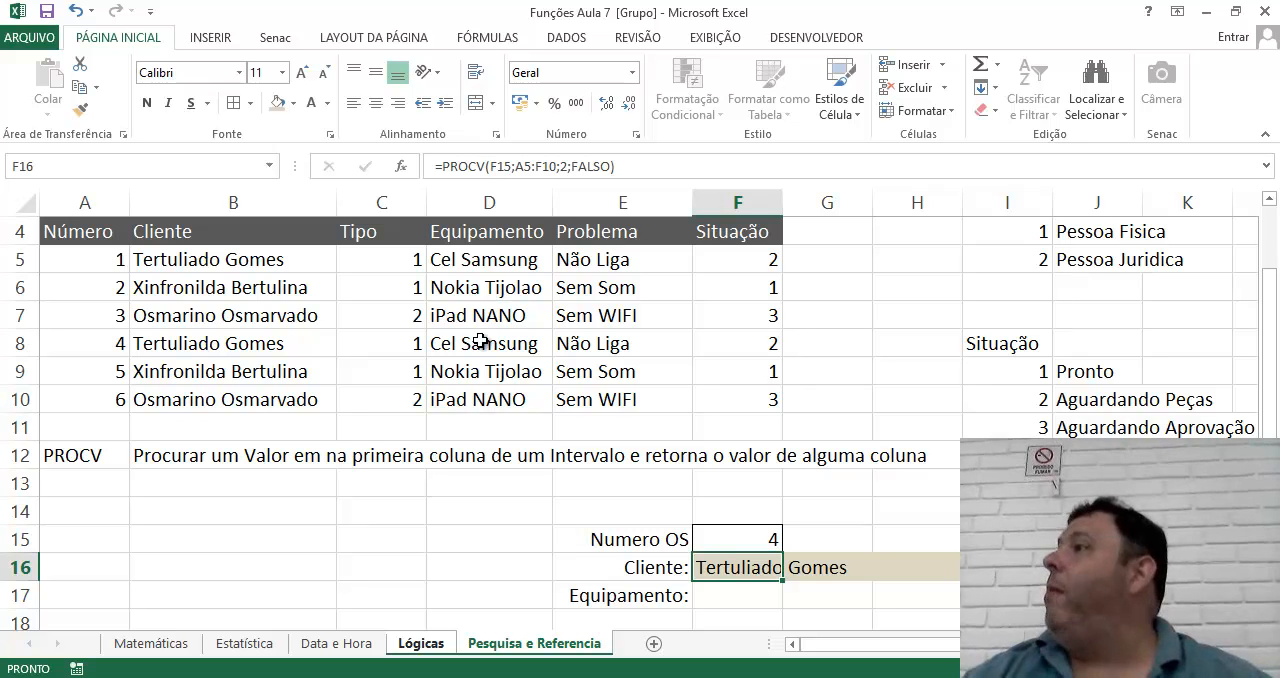
drag(80, 266, 710, 404)
click(30, 162)
text(OrdemServico)
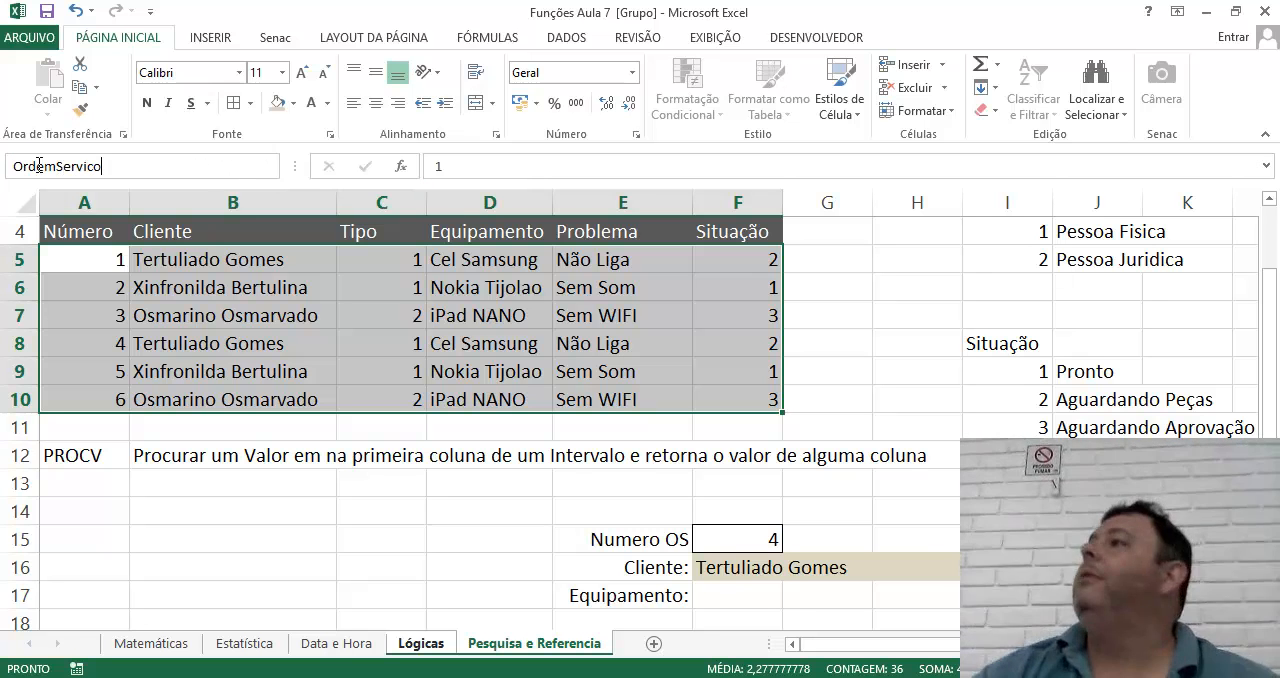
key(Return)
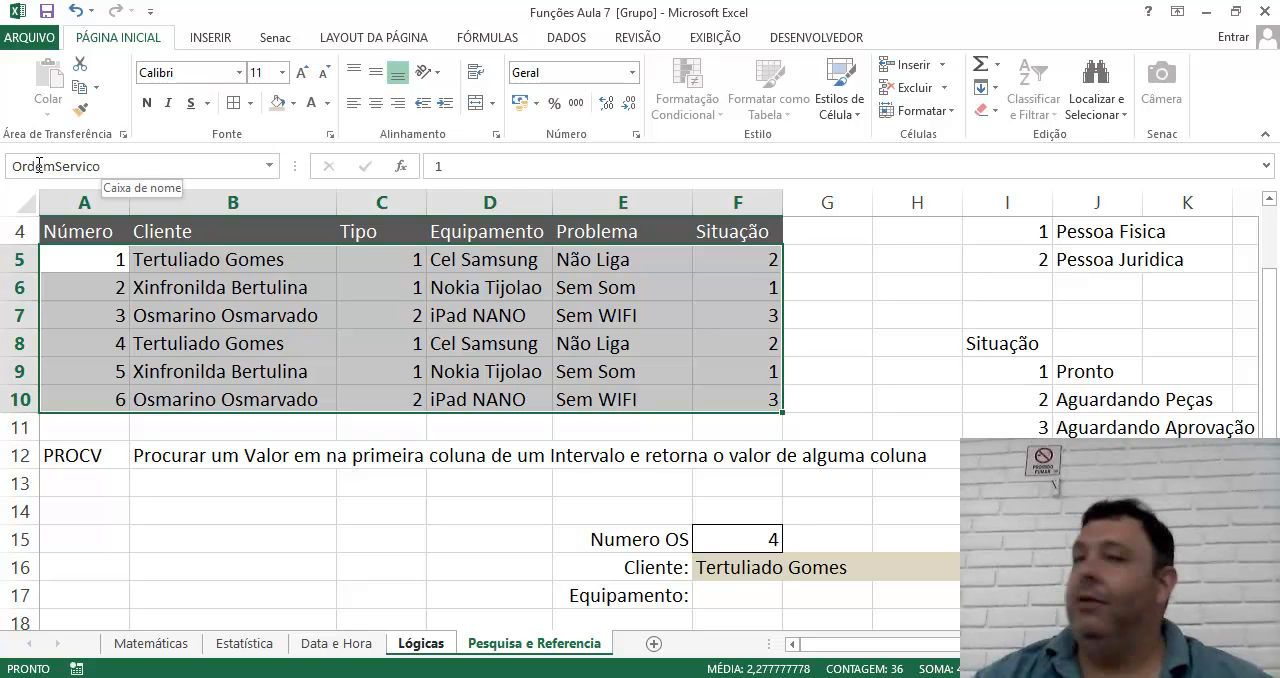
Start a PROCV formula in F17, beside Equipamento, with F15 as lookup value and OrdemServico as the table.
click(733, 591)
text(=PROCV()
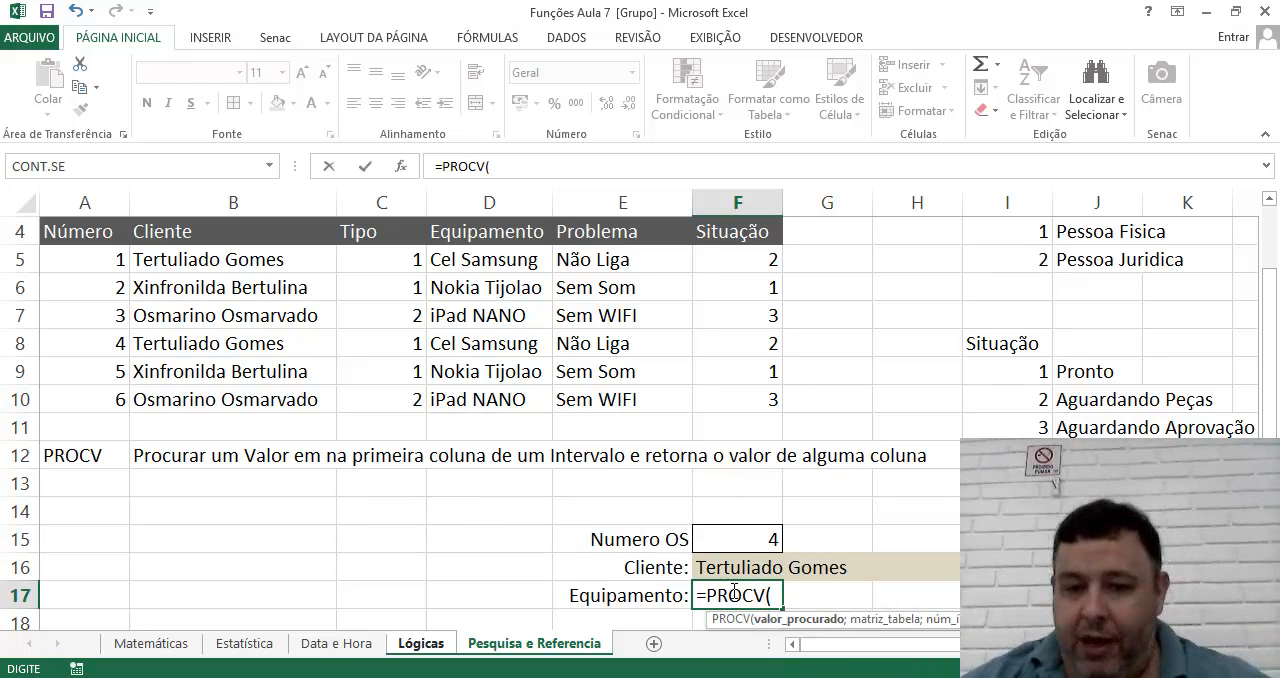
click(732, 537)
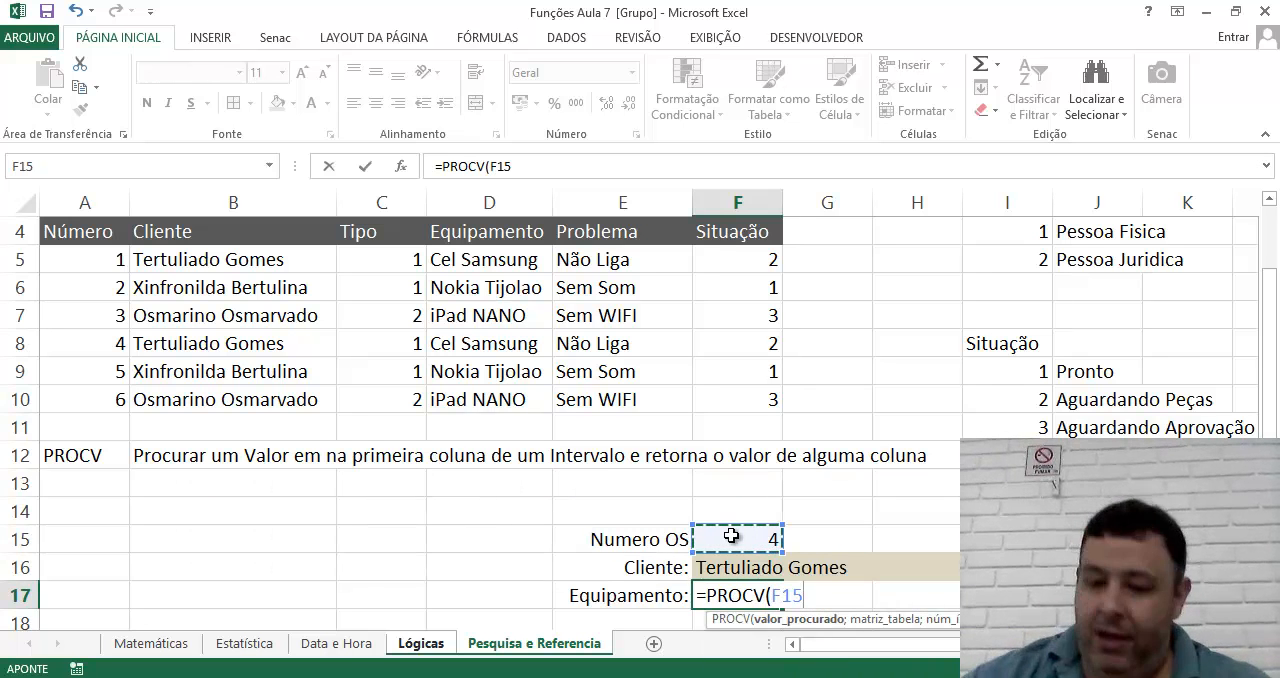
text(;Or)
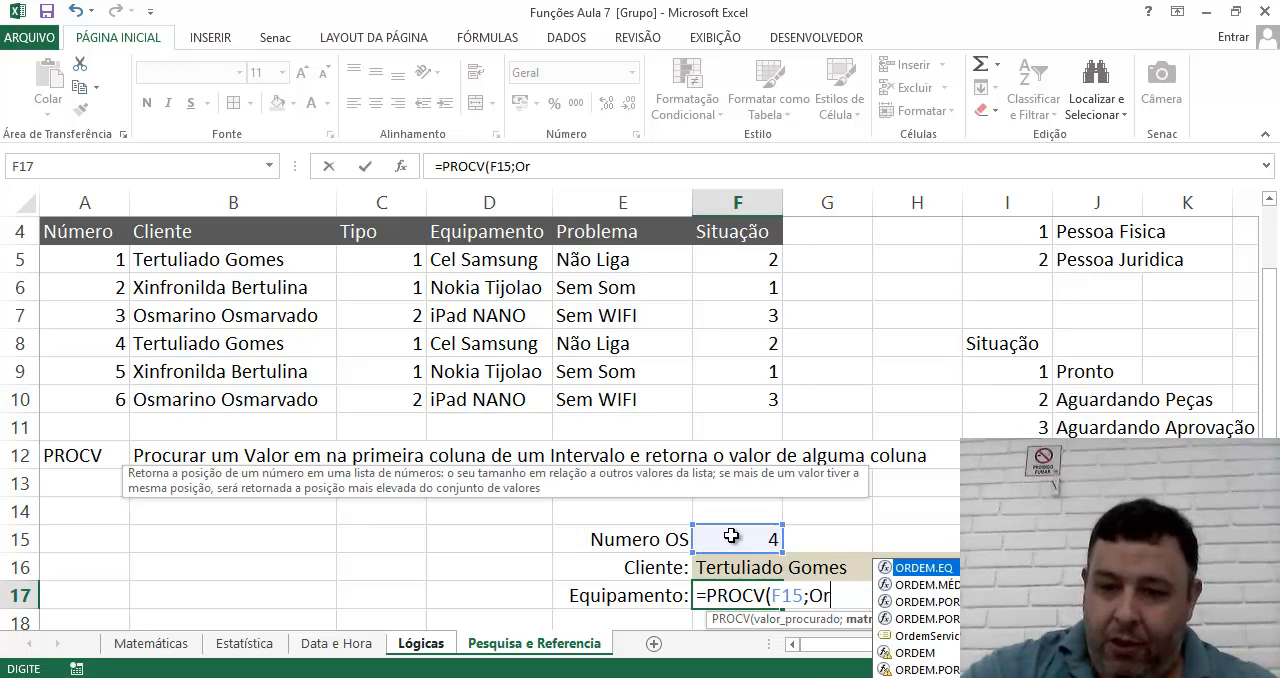
click(938, 637)
double_click(938, 637)
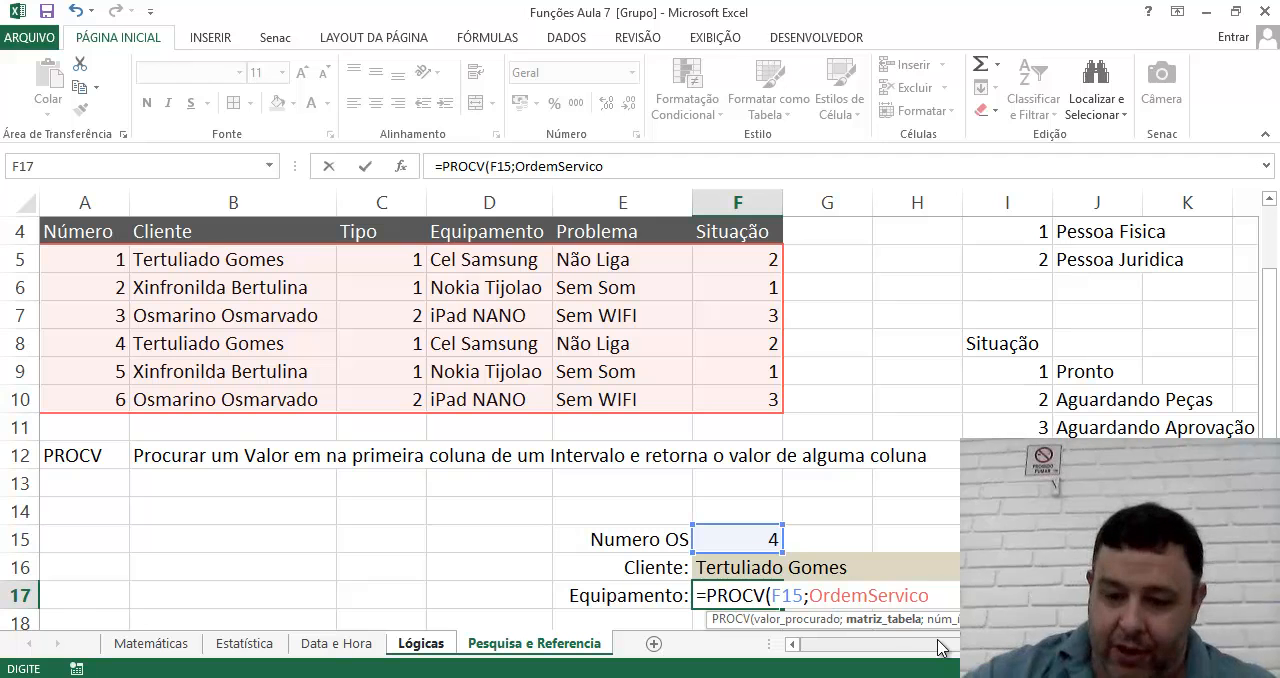
Finish the Equipamento formula with column index 4 and FALSO for an exact match.
text(;)
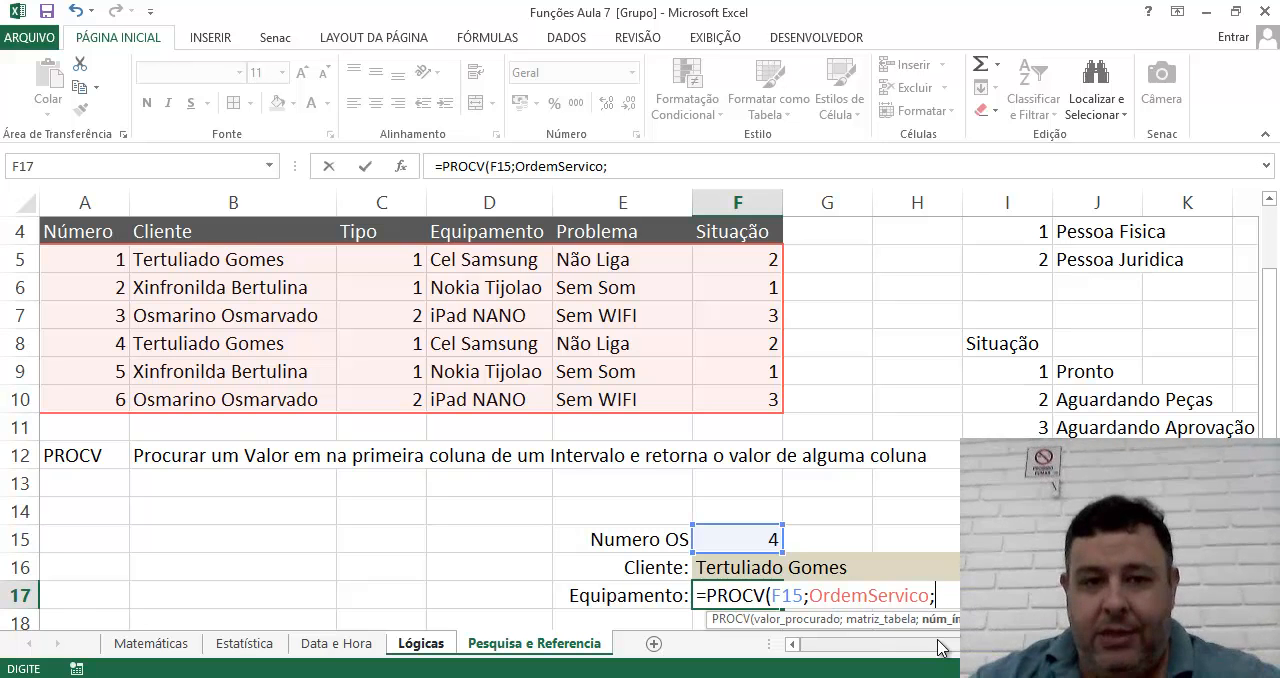
text(4)
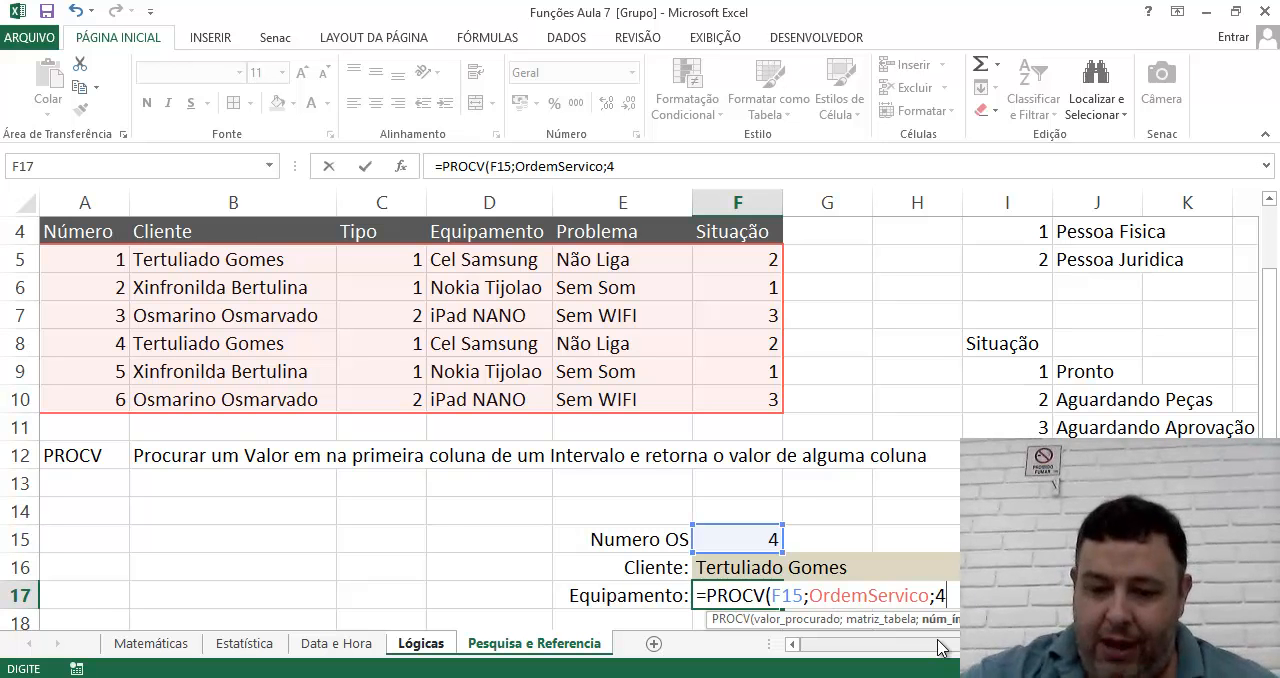
text(;FALSO)
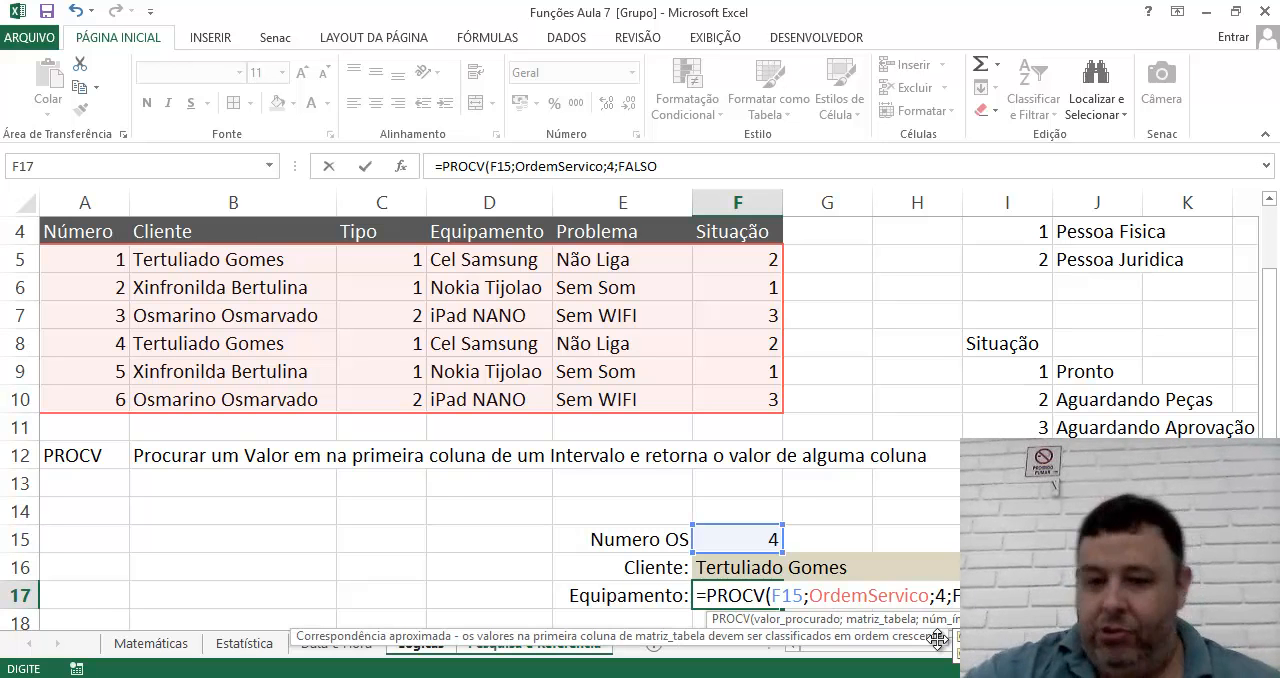
key(Return)
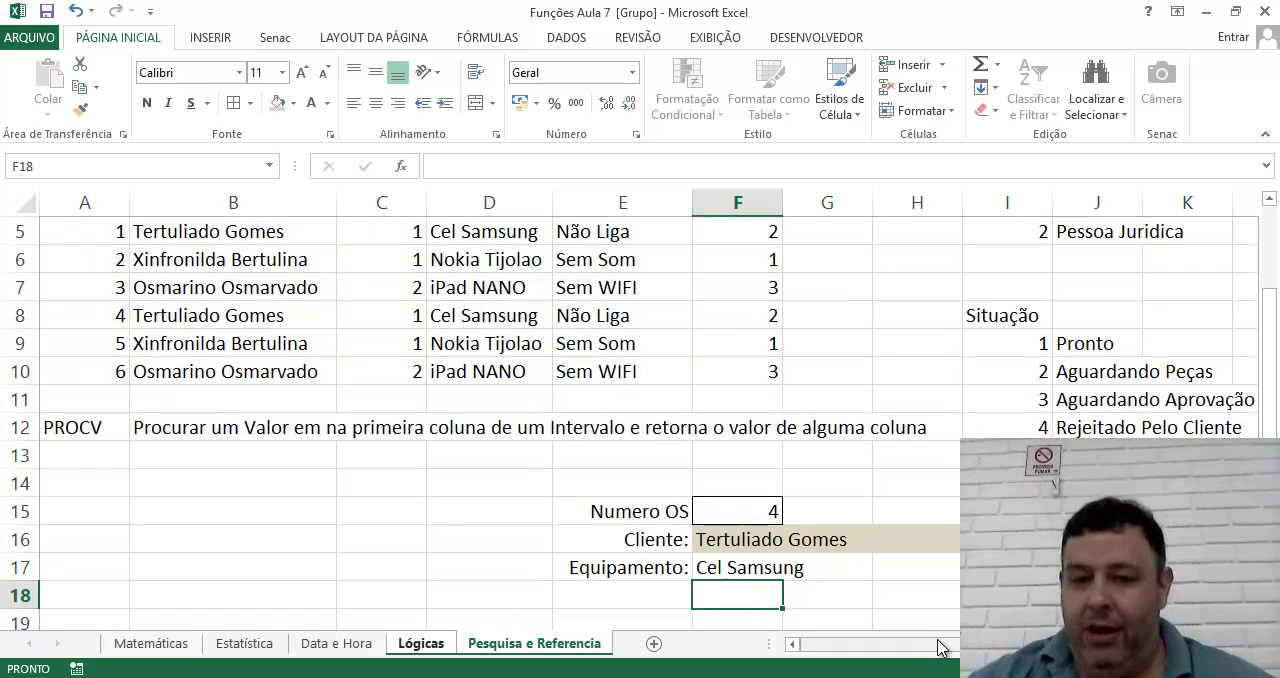
Fill the Equipamento result cells F17:G17 with the same light tan color.
click(735, 558)
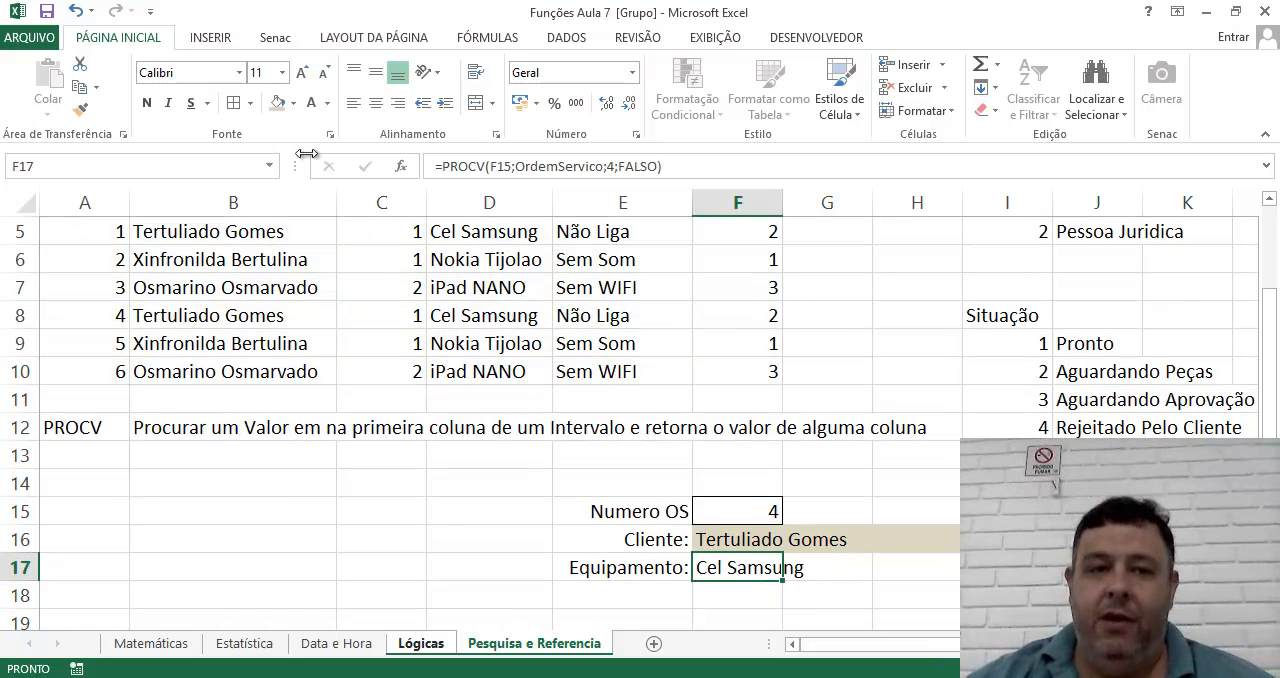
drag(738, 566, 846, 546)
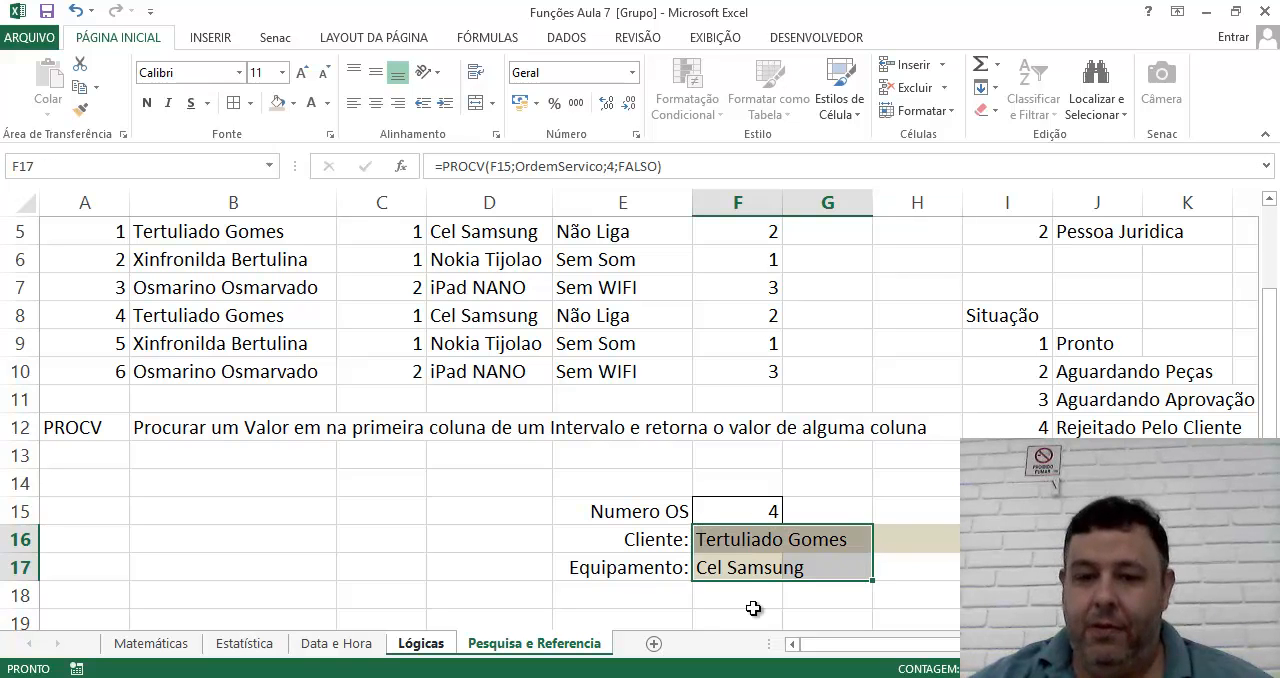
drag(728, 568, 826, 571)
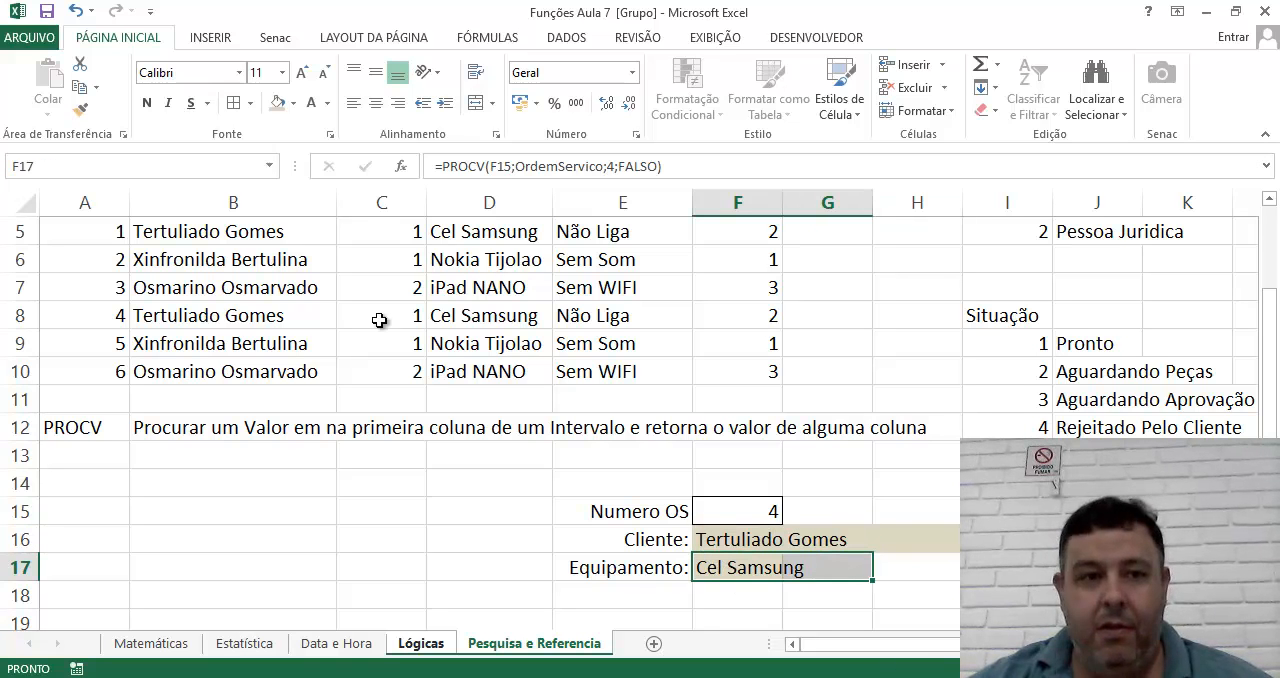
click(277, 103)
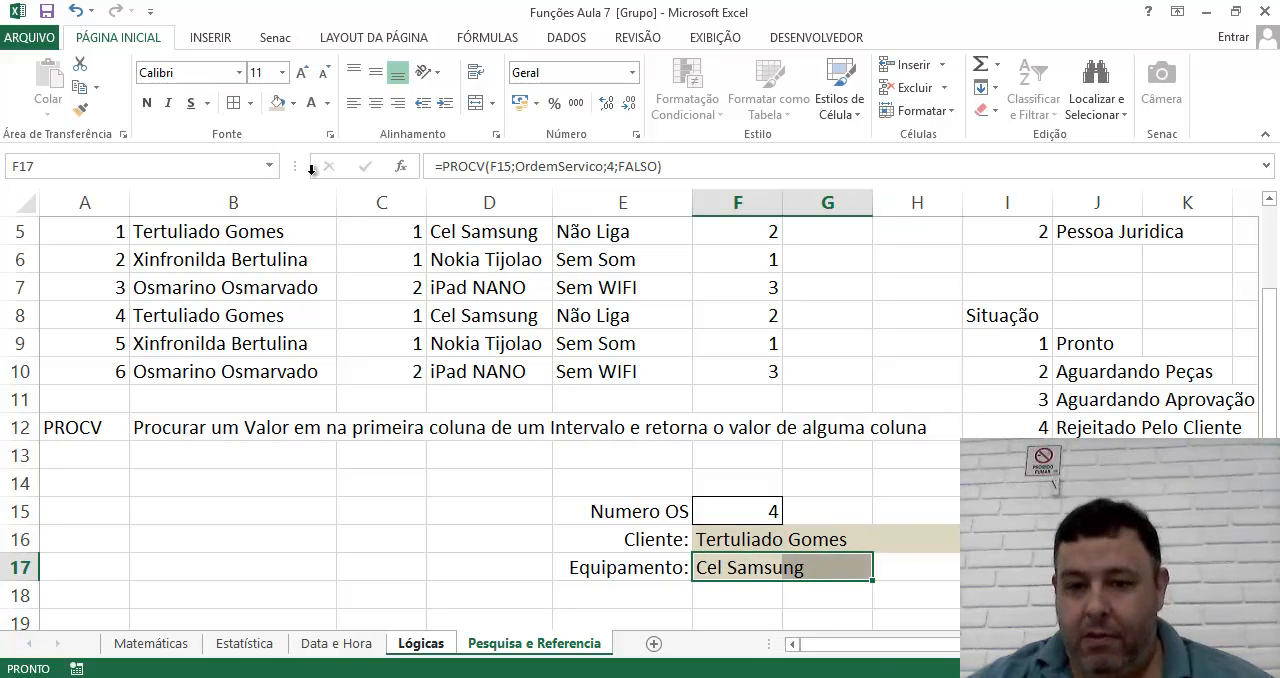
click(714, 597)
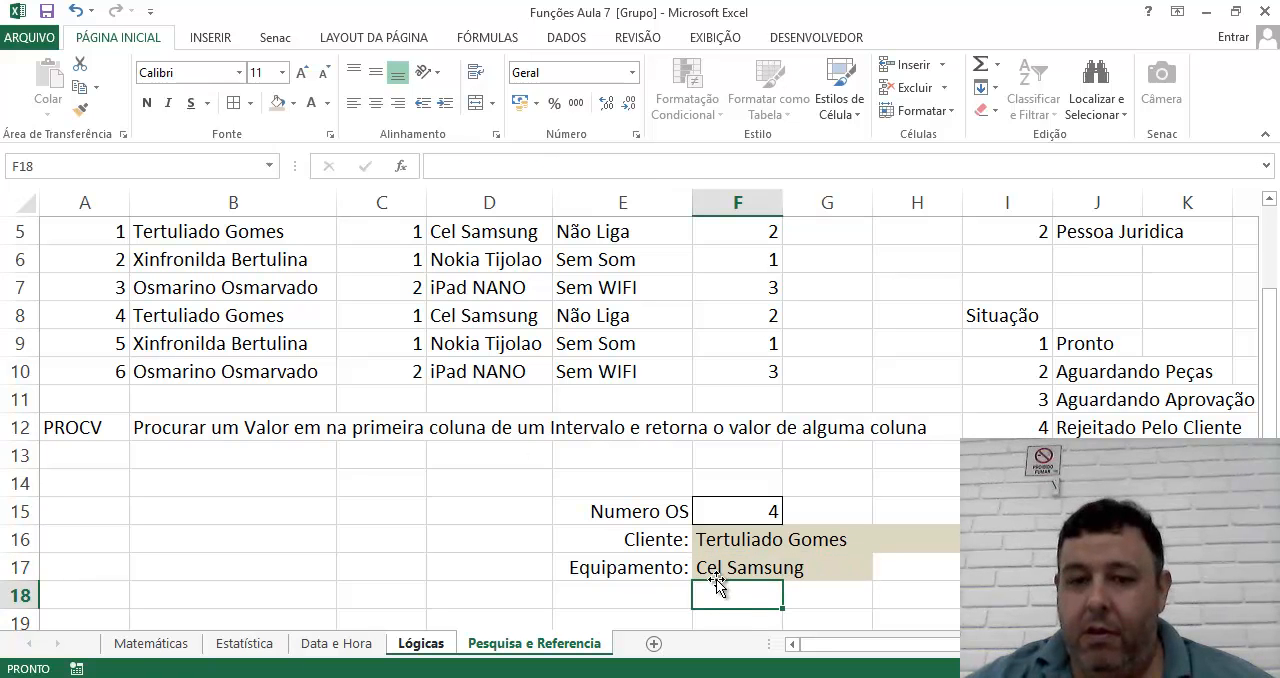
Go to the named range OrdemServico to check the cells it covers, and return to F17.
click(718, 570)
click(269, 166)
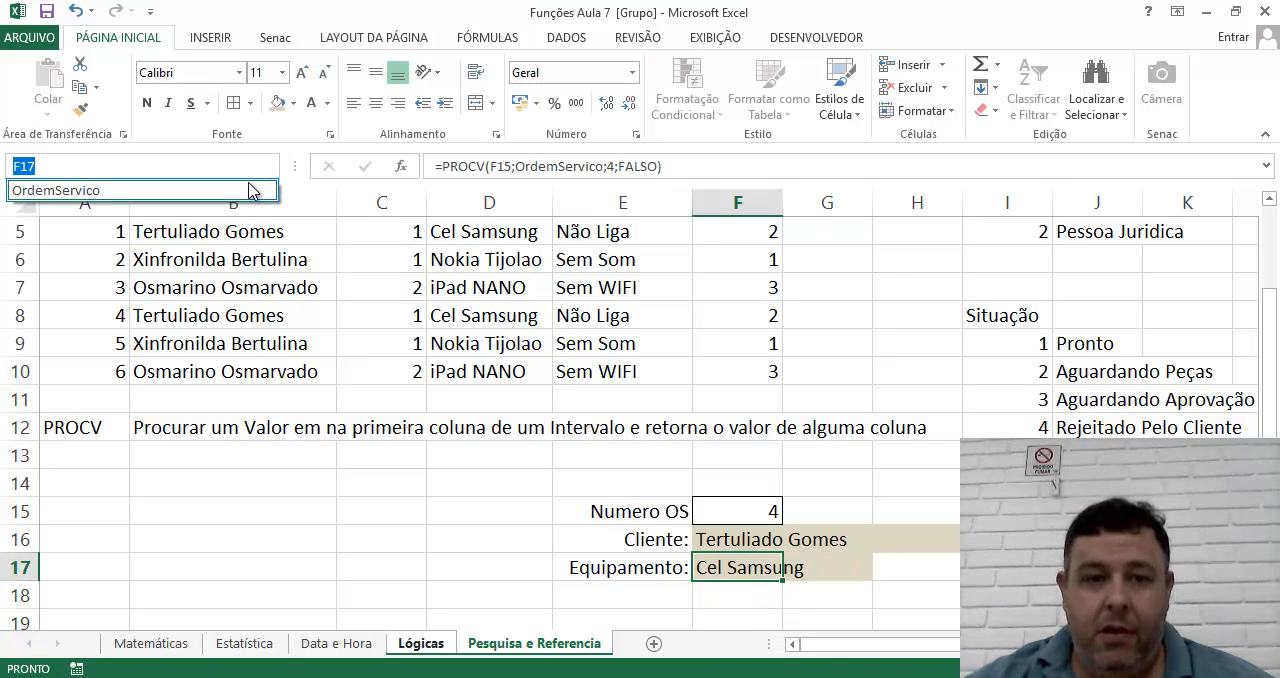
click(60, 189)
scroll(428, 358, up, 2)
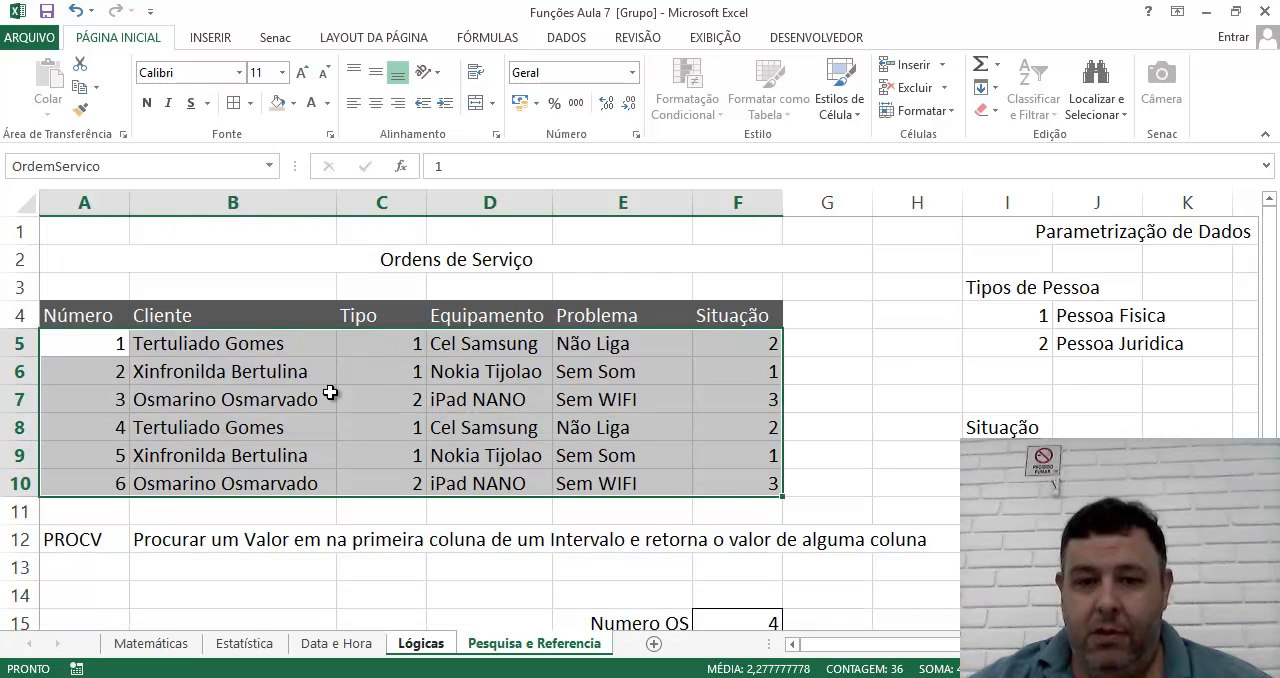
scroll(465, 414, down, 2)
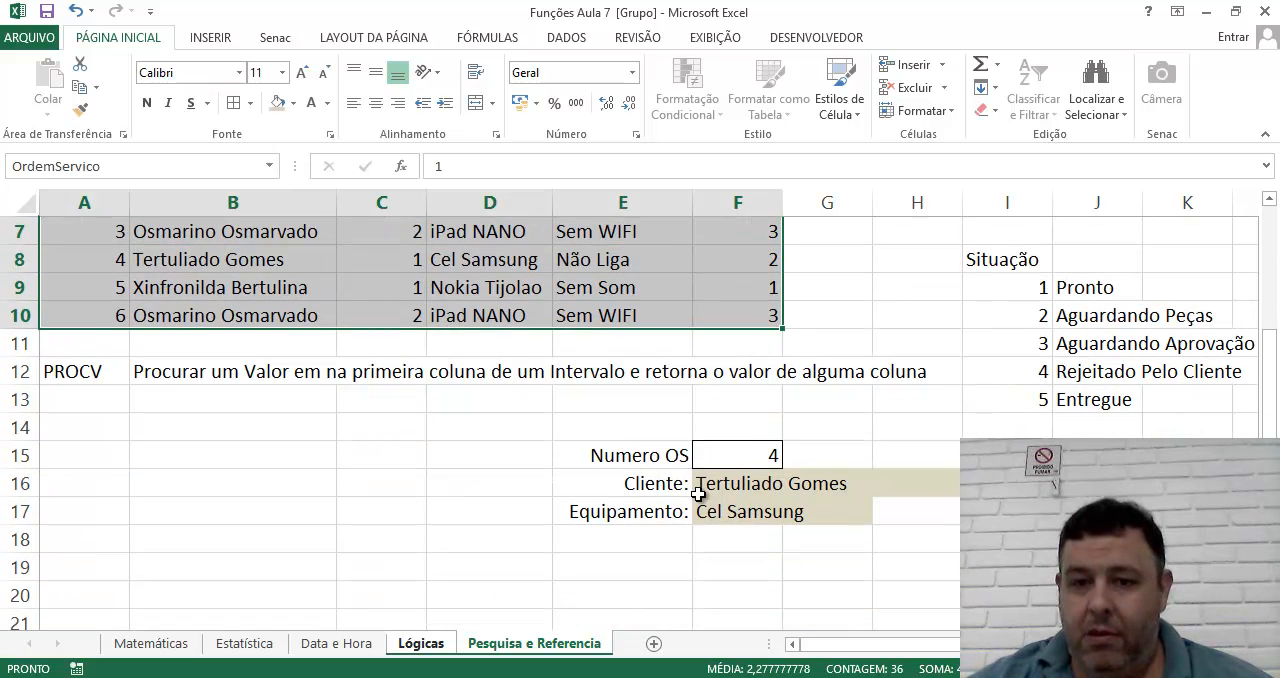
click(727, 516)
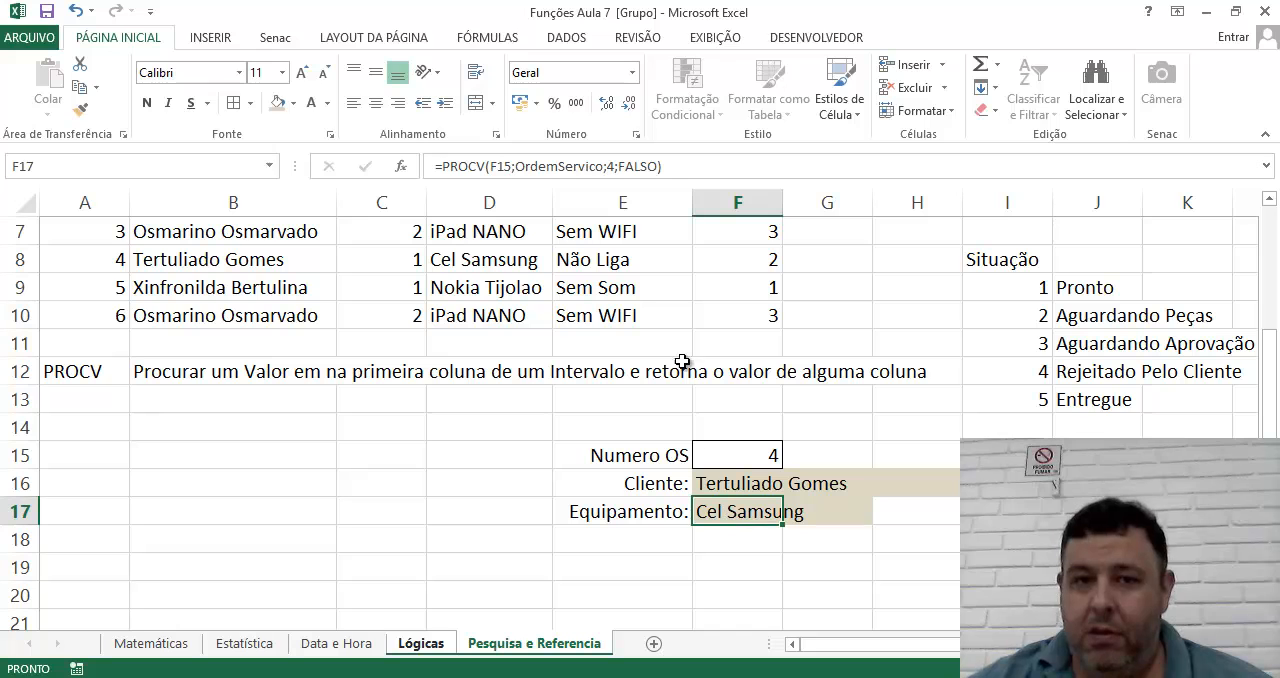
Examine the OrdemServico argument in F17's formula and compare it with the table range A5:F10.
click(550, 168)
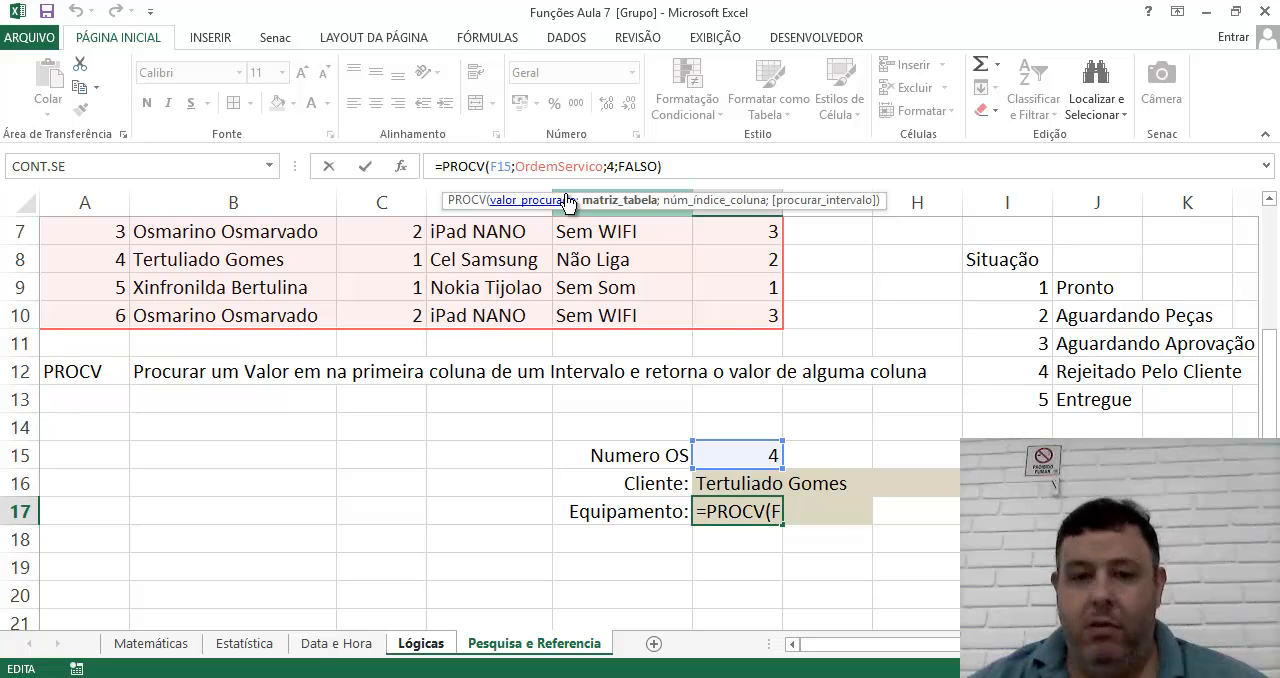
key(ctrl+Return)
scroll(436, 505, up, 2)
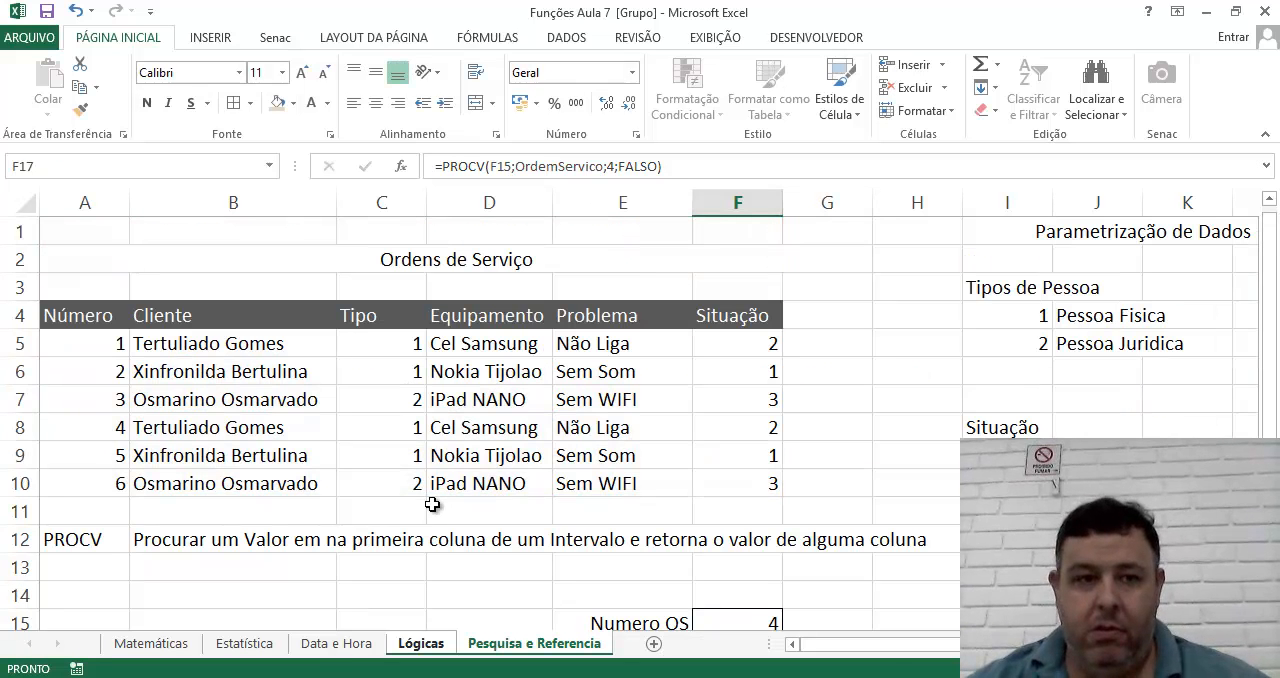
drag(80, 340, 776, 479)
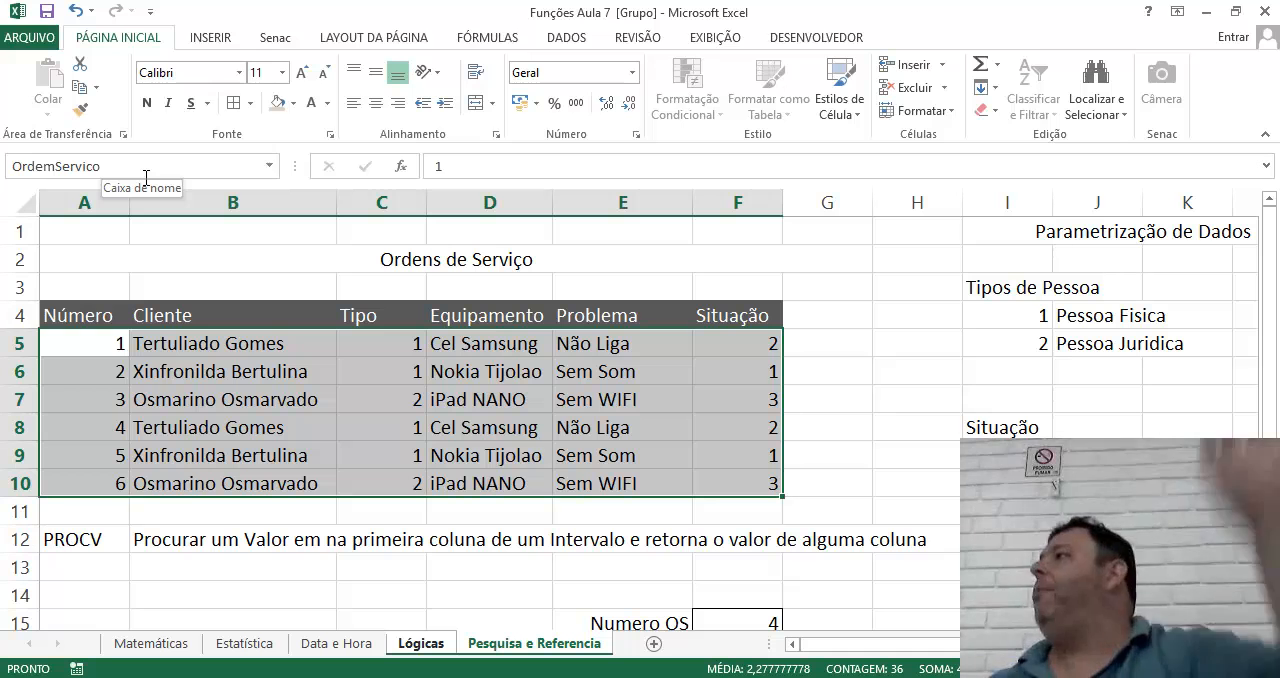
Add a new worksheet after the Pesquisa e Referencia sheet.
click(712, 352)
click(908, 342)
click(985, 320)
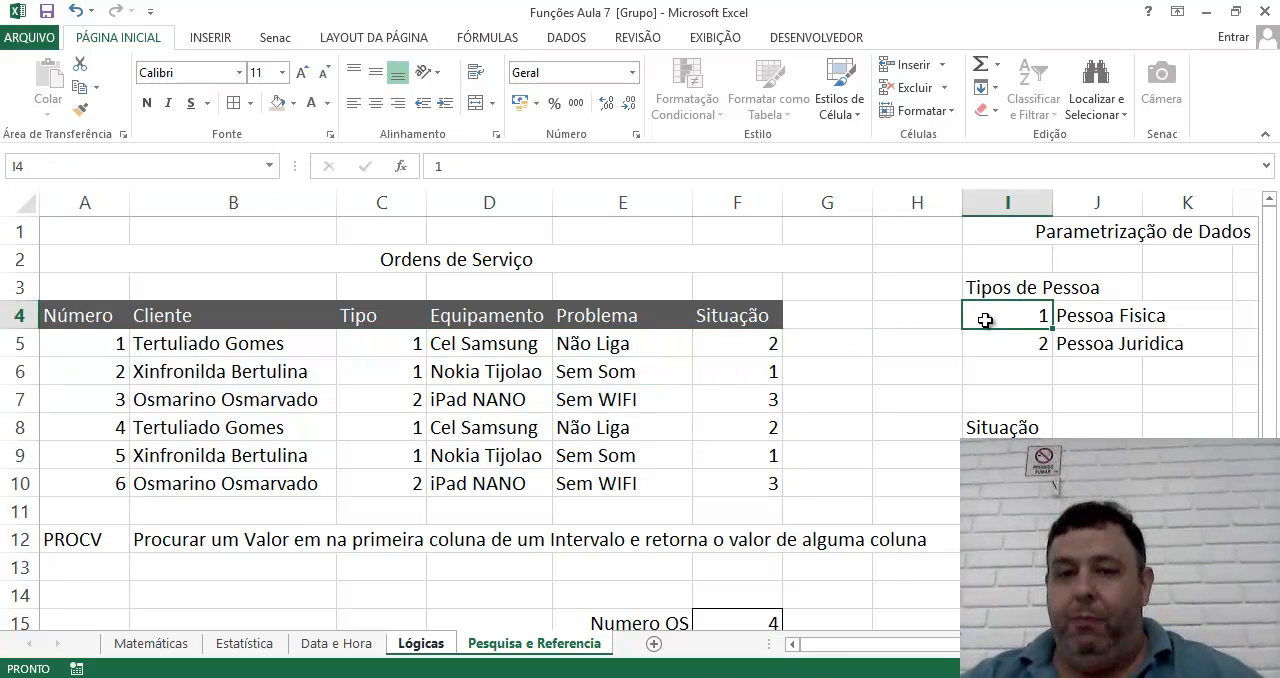
click(654, 644)
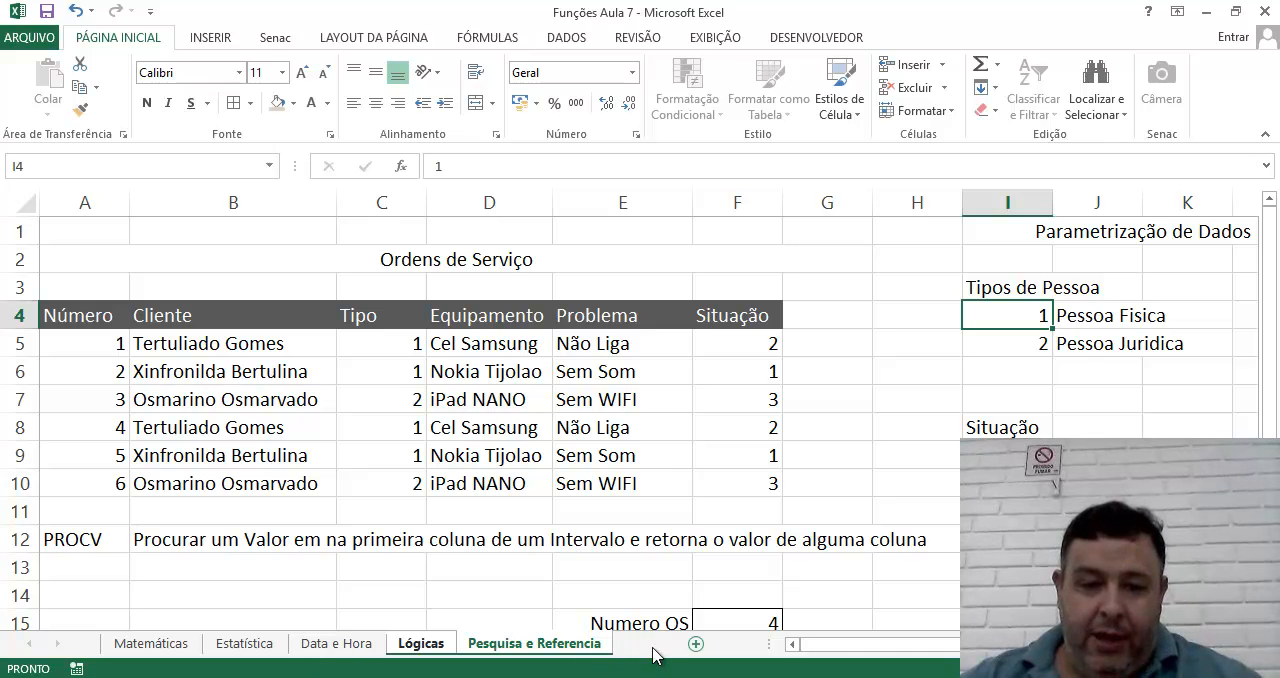
Define a named range over cells E5:K19 of the Plan5 sheet, using a person's first name as the range name.
drag(311, 293, 700, 573)
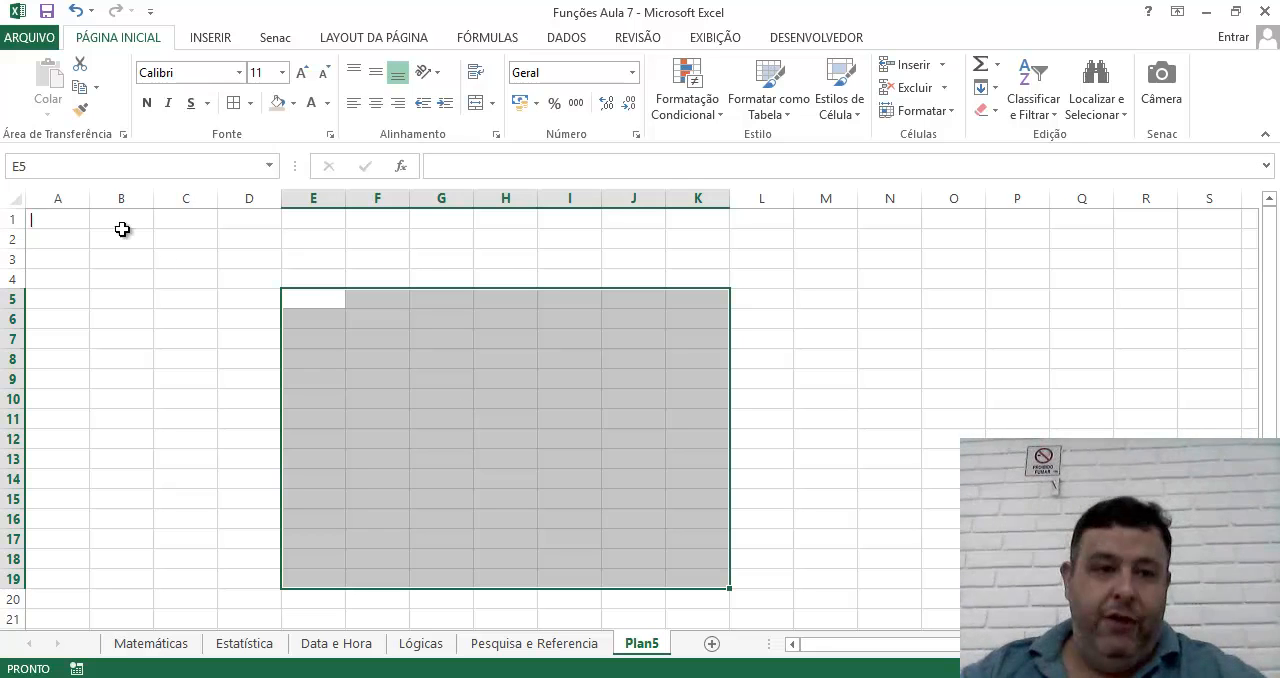
click(100, 168)
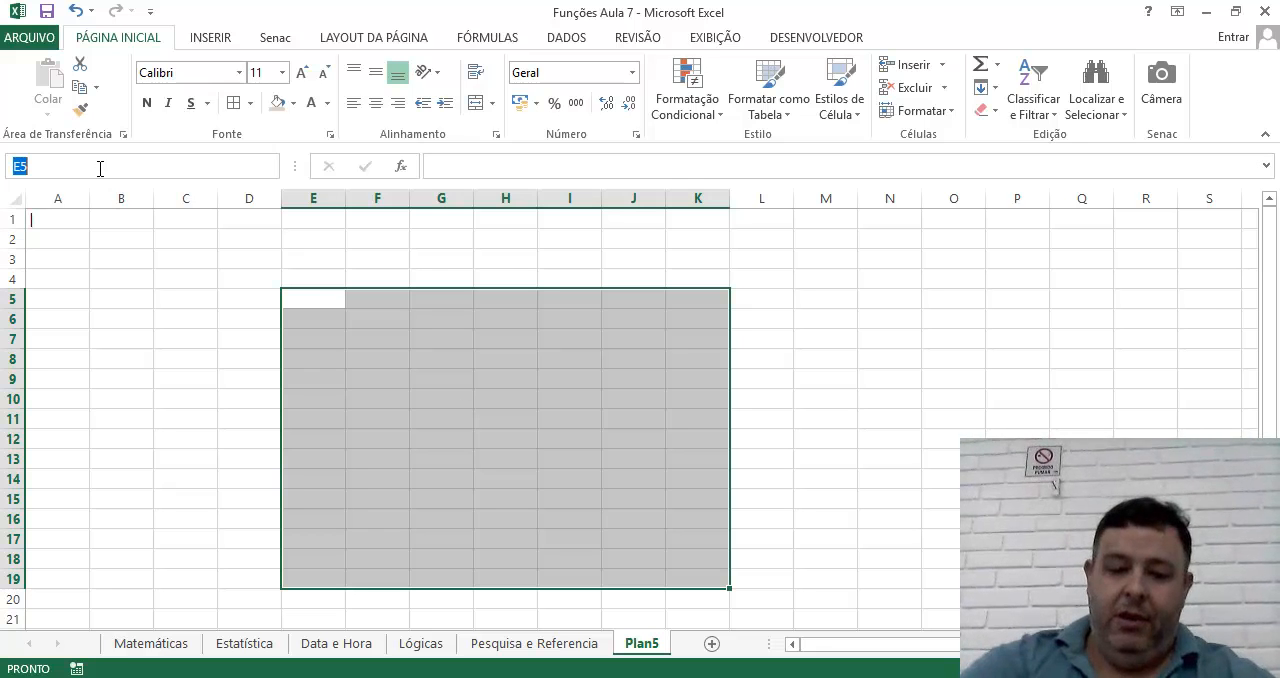
text(Jair)
key(Return)
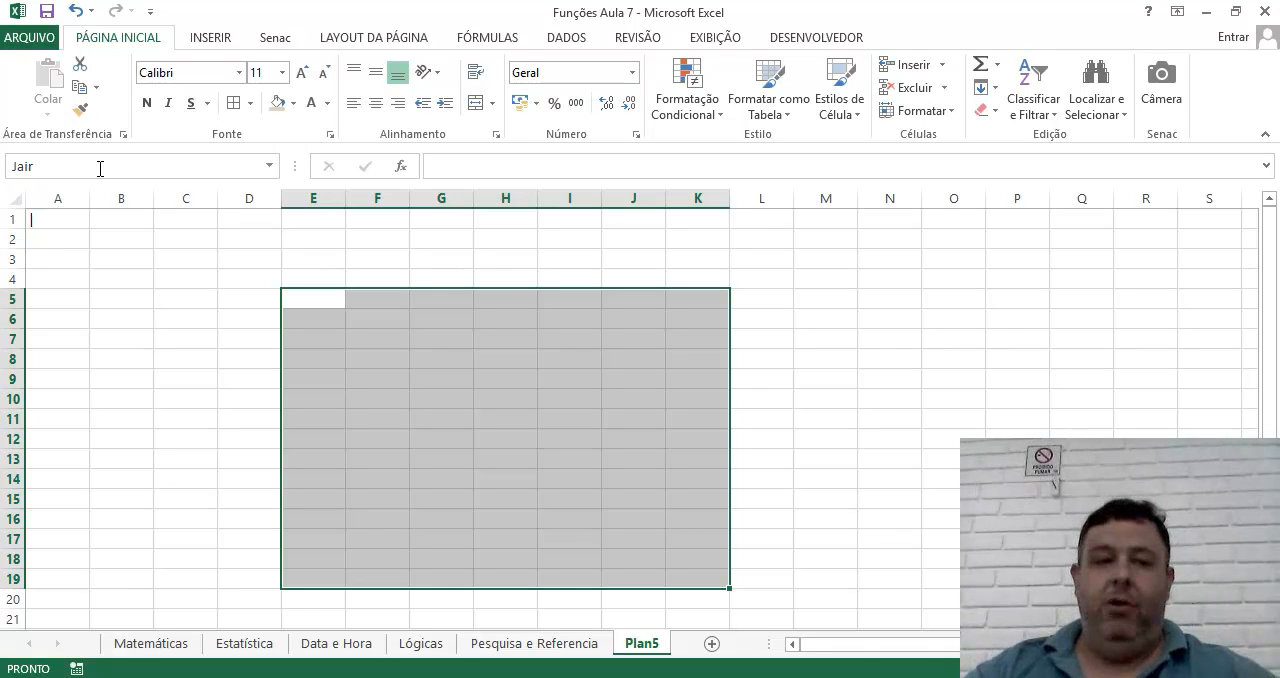
From cell A12 of Matemáticas, jump to the new named range on Plan5, and go to the OrdemServico range.
click(140, 645)
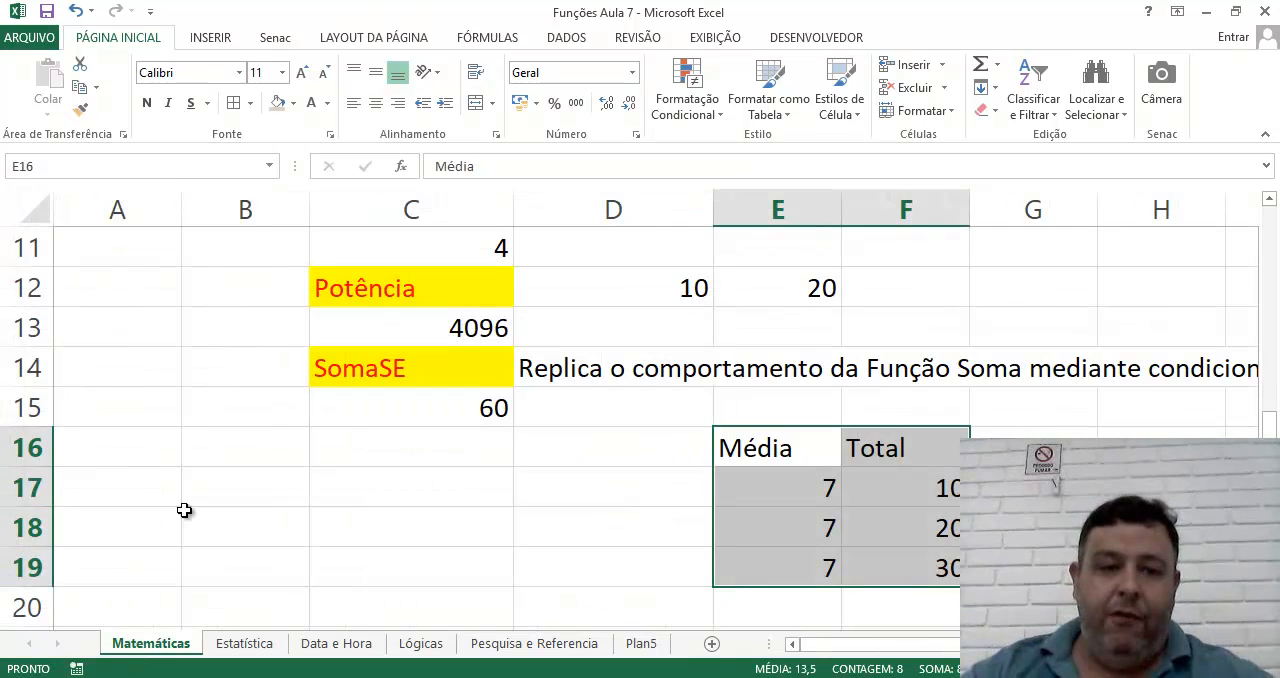
click(188, 450)
click(113, 283)
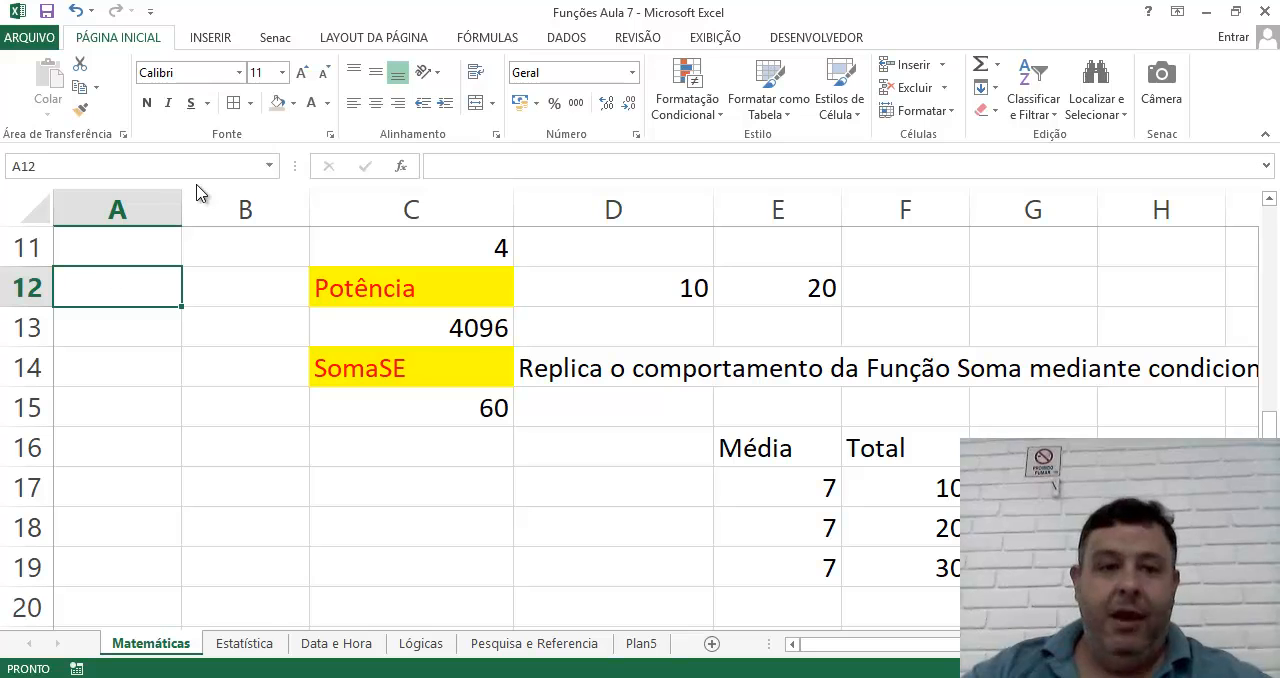
click(269, 165)
click(160, 190)
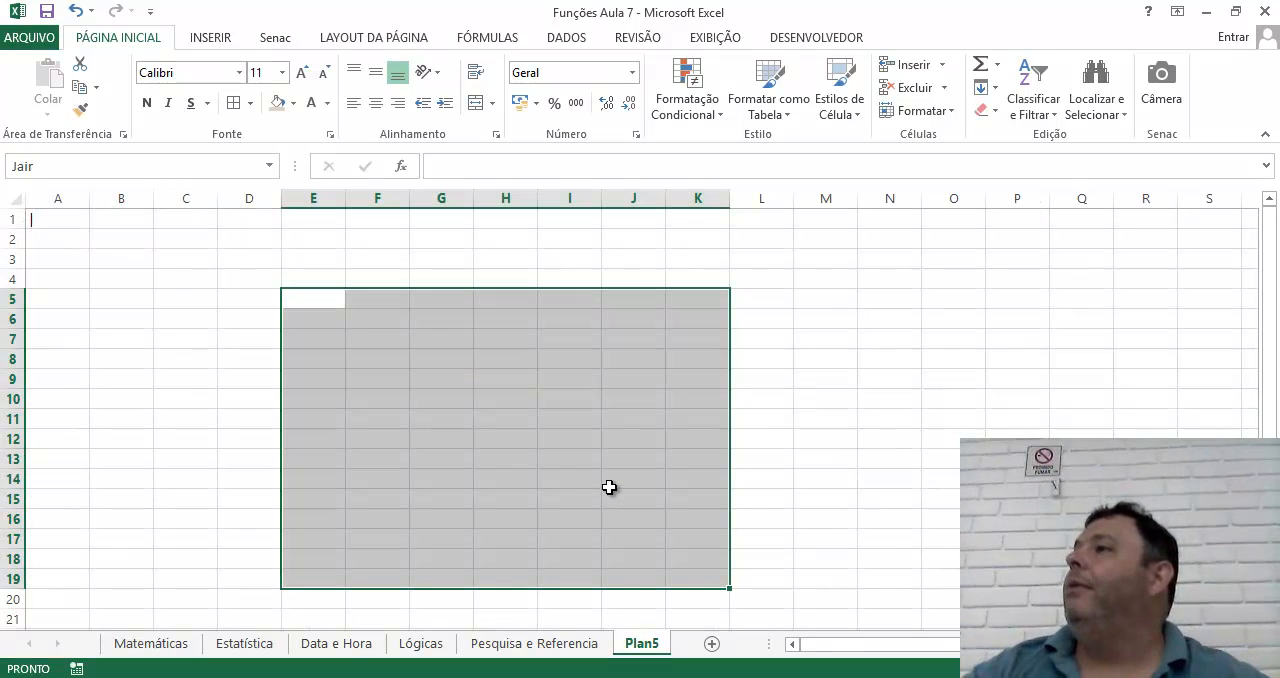
click(268, 166)
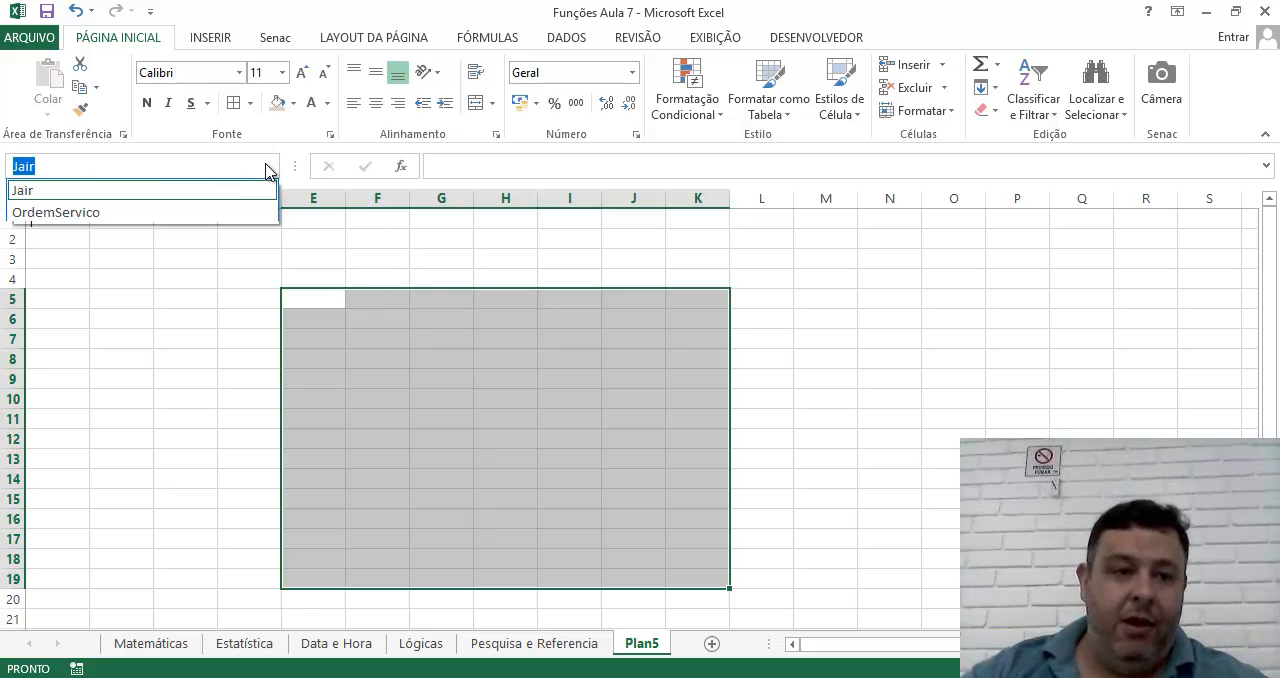
click(62, 212)
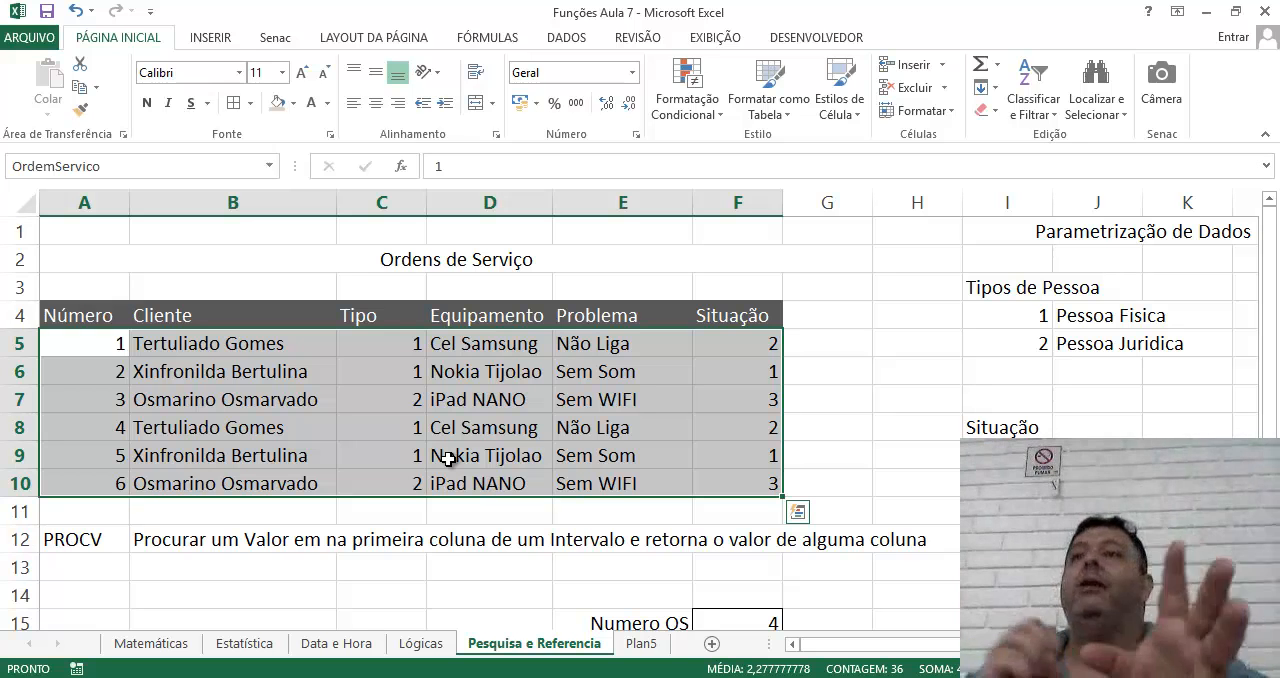
click(648, 644)
click(499, 402)
click(381, 324)
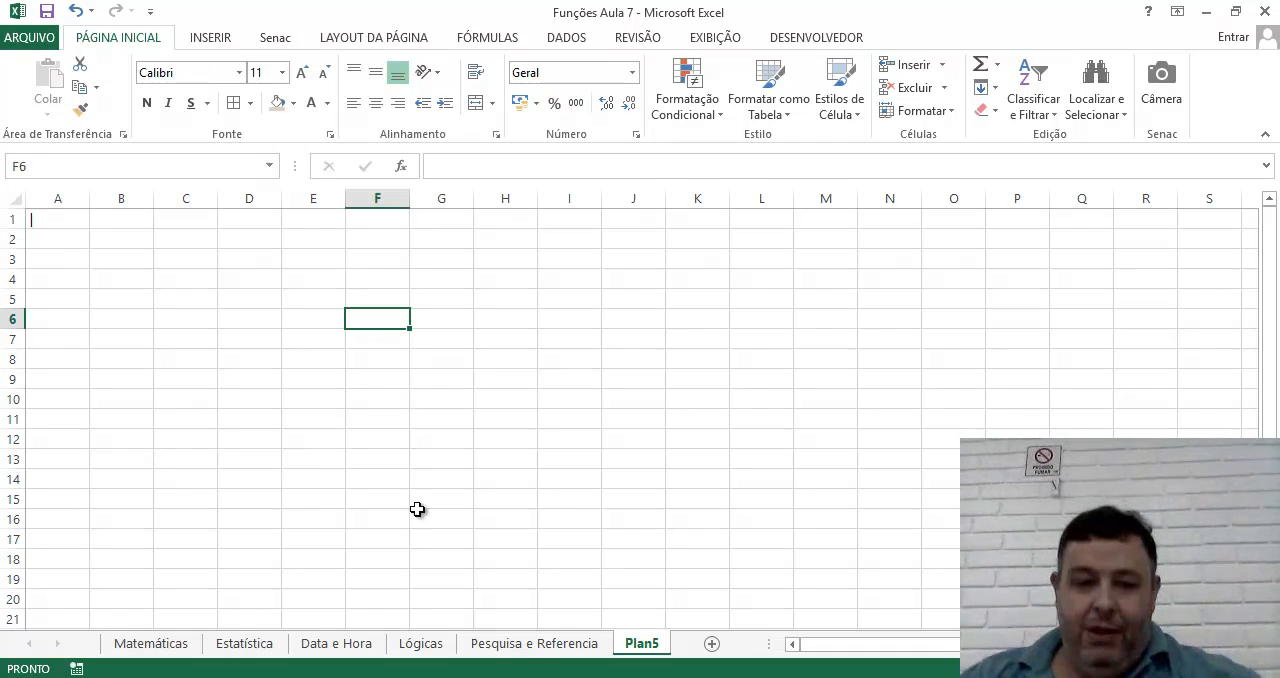
Set the Numero OS value in cell F15 of the Pesquisa e Referencia sheet to 5.
click(572, 648)
scroll(725, 567, down, 2)
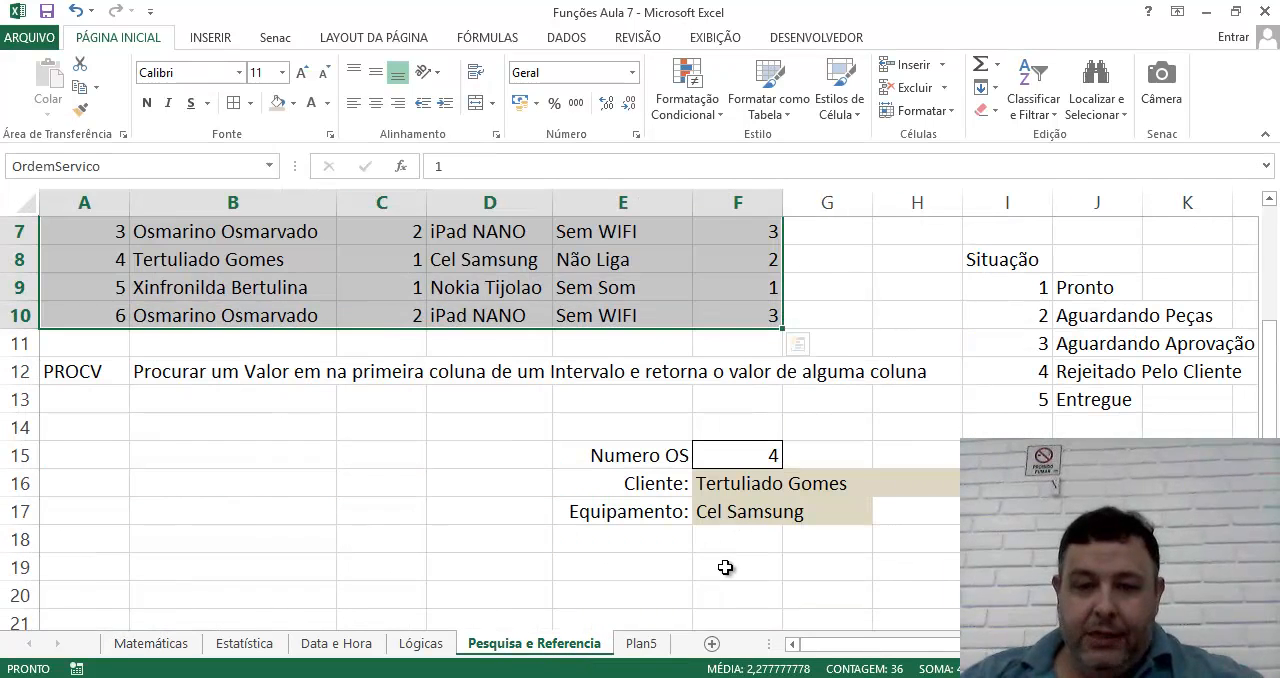
click(745, 451)
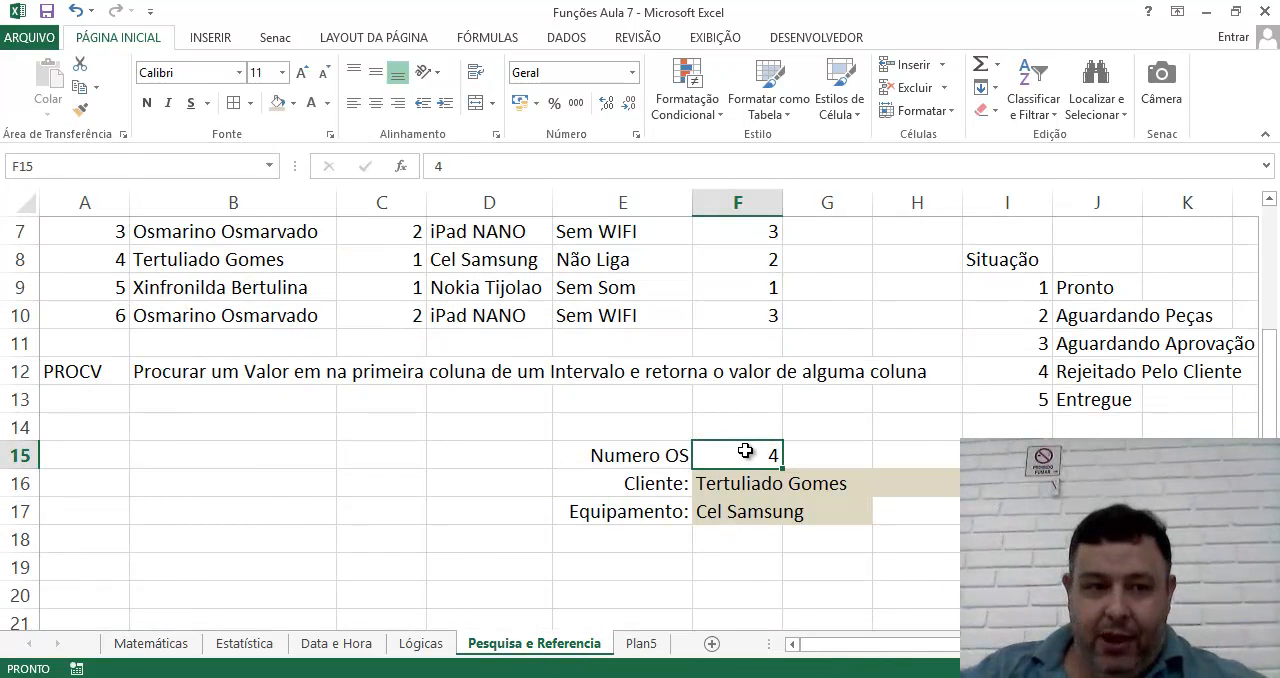
key(BackSpace)
text(5)
key(Return)
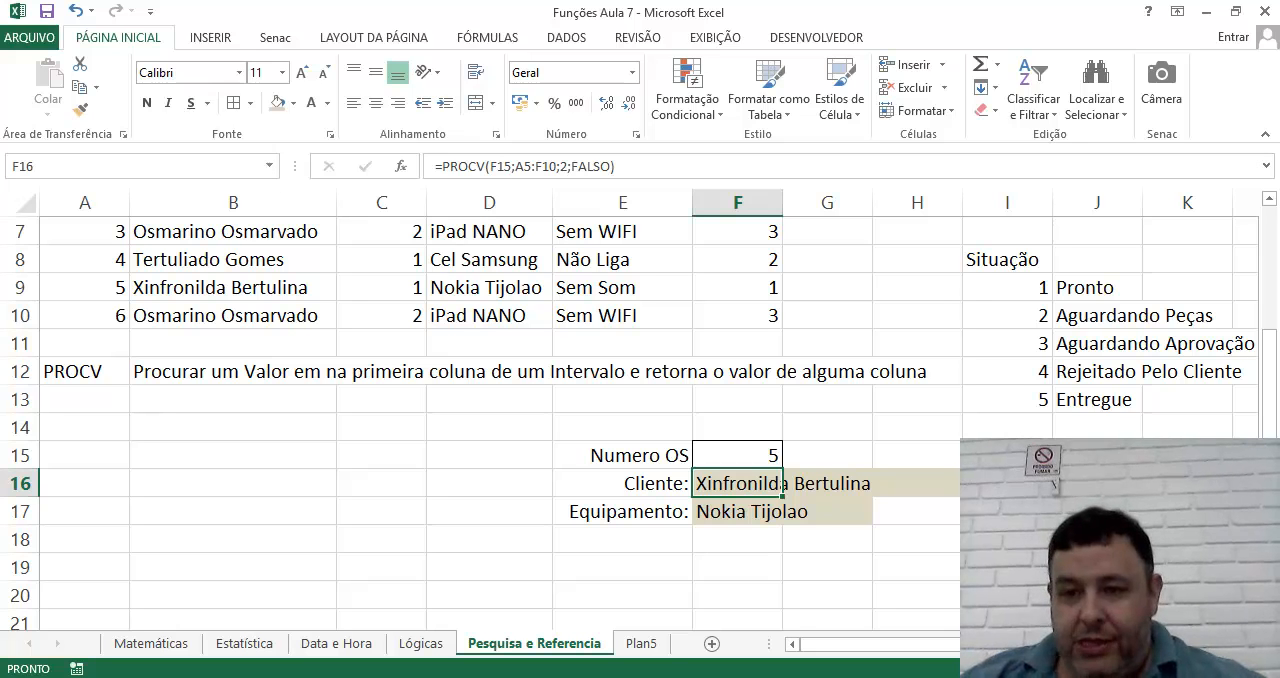
Auto-fit column J so the status descriptions in the Situação table fit its width.
click(1097, 511)
click(1097, 484)
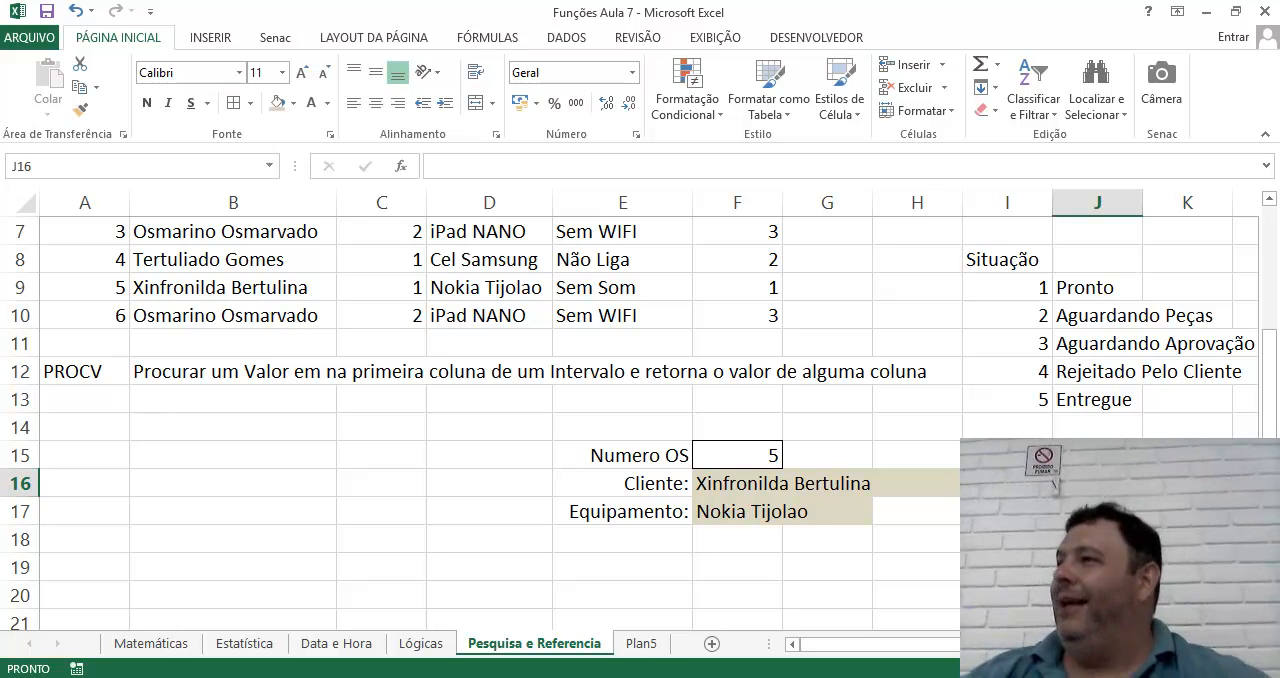
drag(1060, 644, 1097, 644)
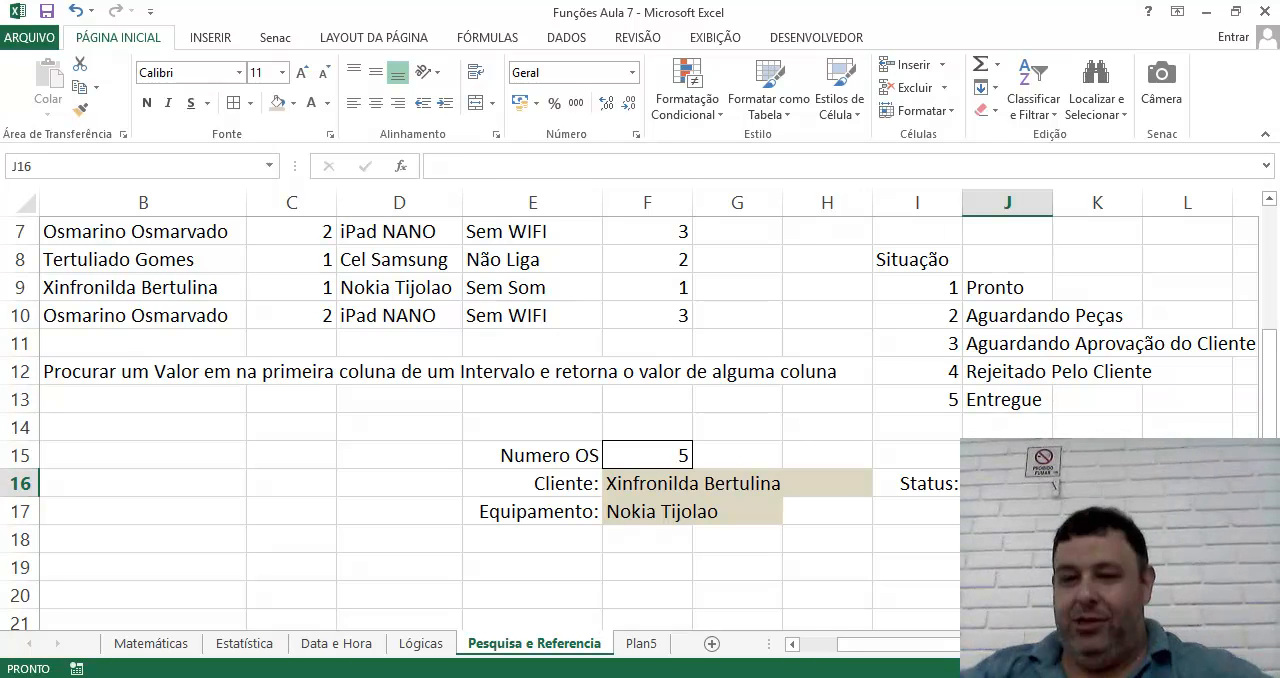
scroll(920, 386, up, 1)
drag(918, 376, 1008, 483)
double_click(1056, 205)
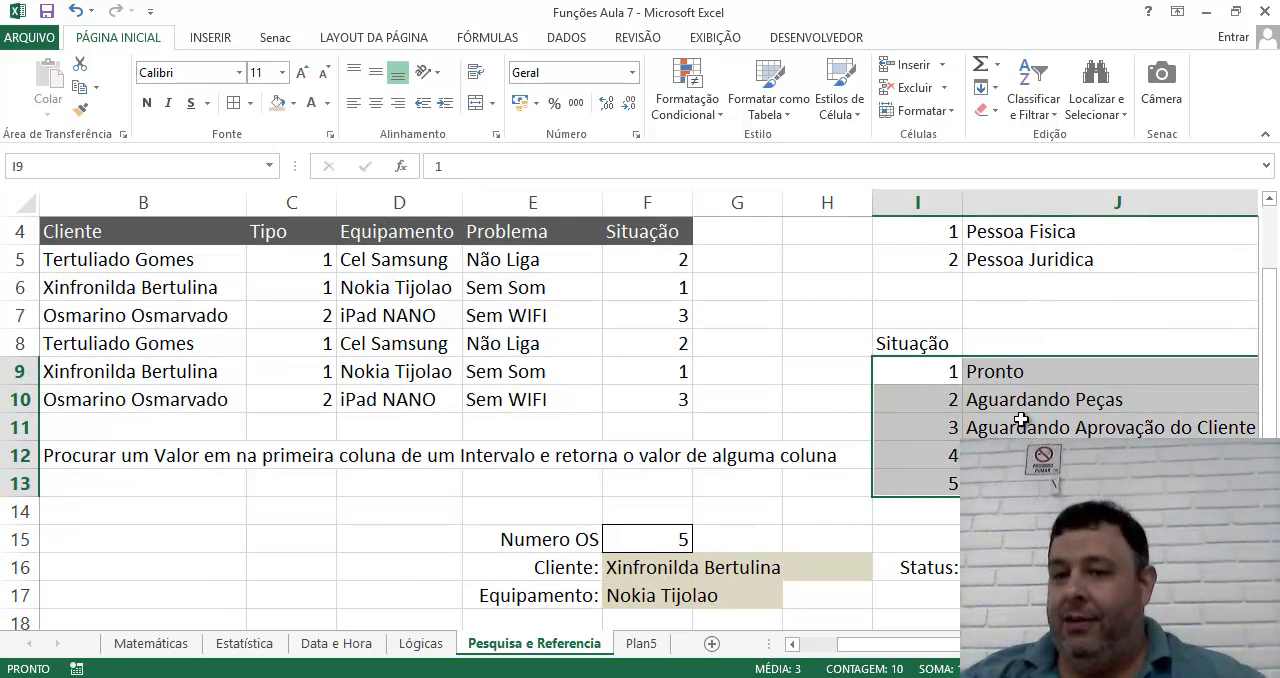
Name the Situação table range I9:J13 as Status.
click(1000, 427)
drag(935, 371, 1000, 483)
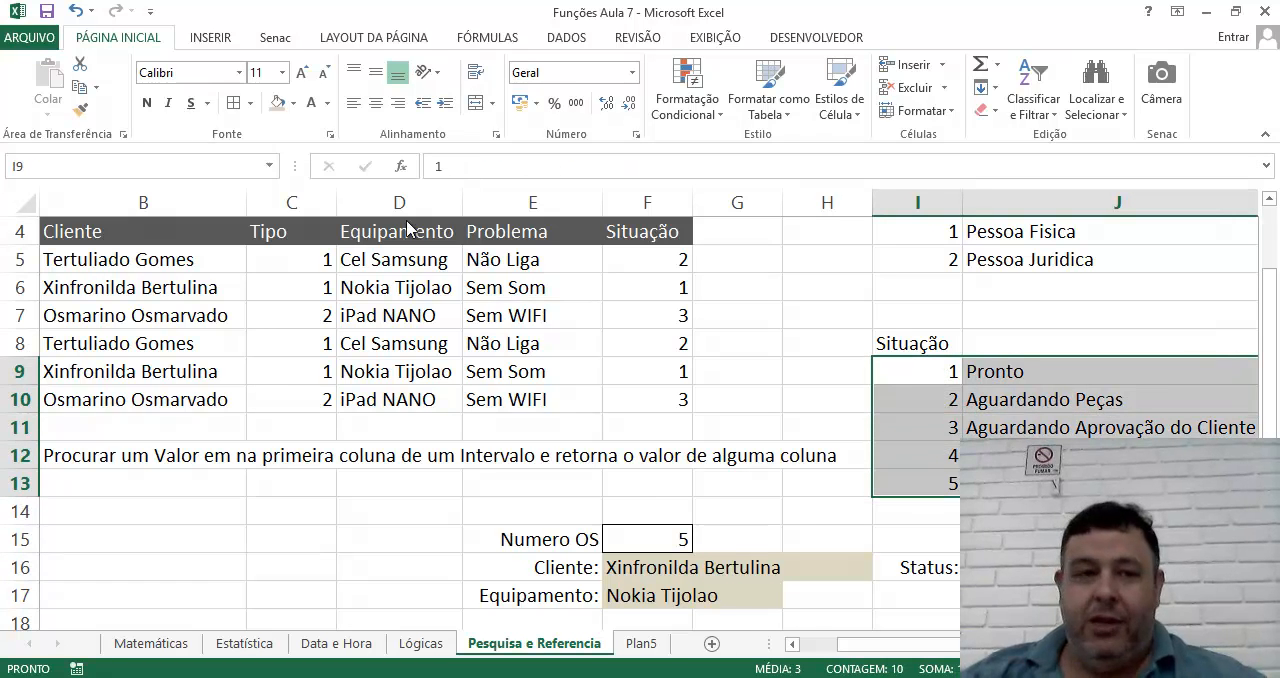
click(137, 165)
text(Status)
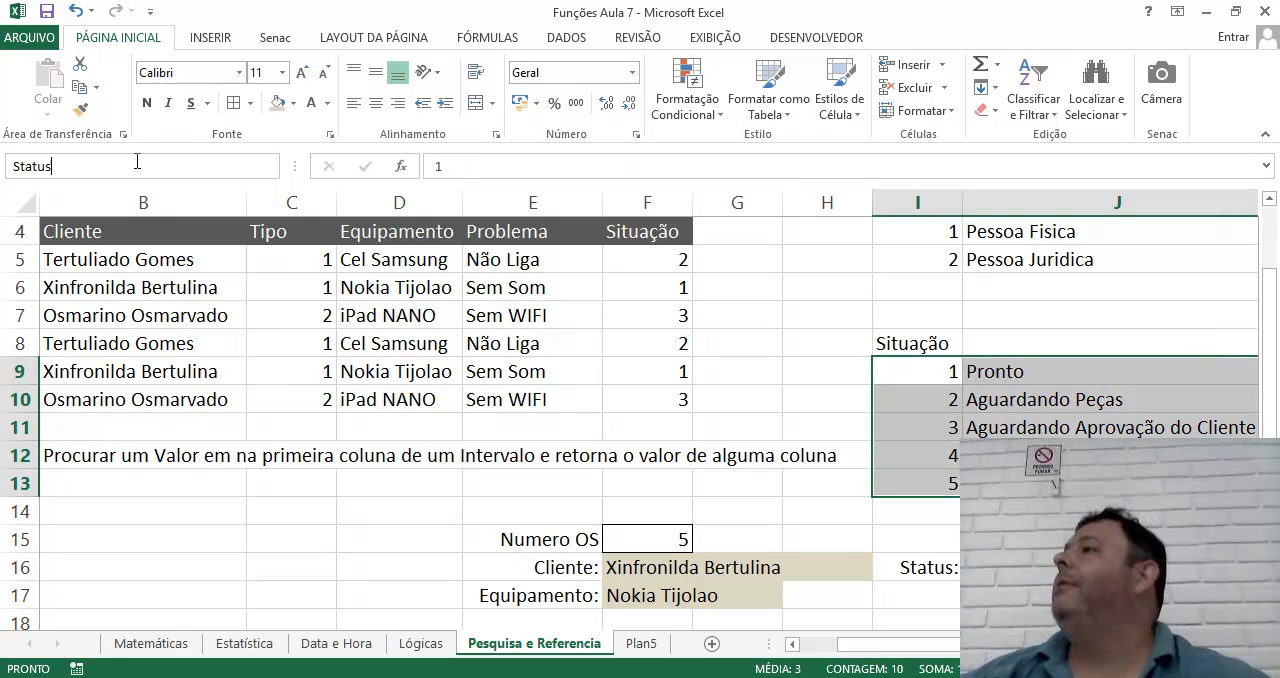
key(Return)
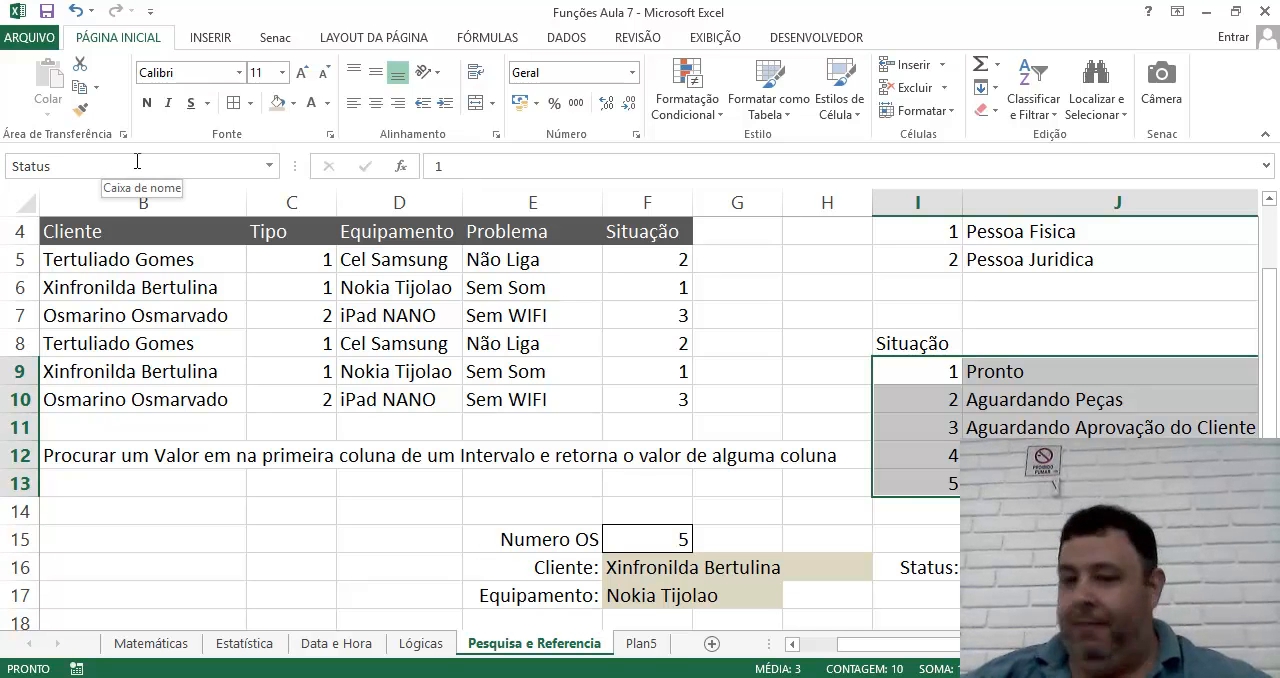
Enter =PROCV(F15;OrdemServico;6;FALSO) in cell J16 beside the Status label.
click(975, 567)
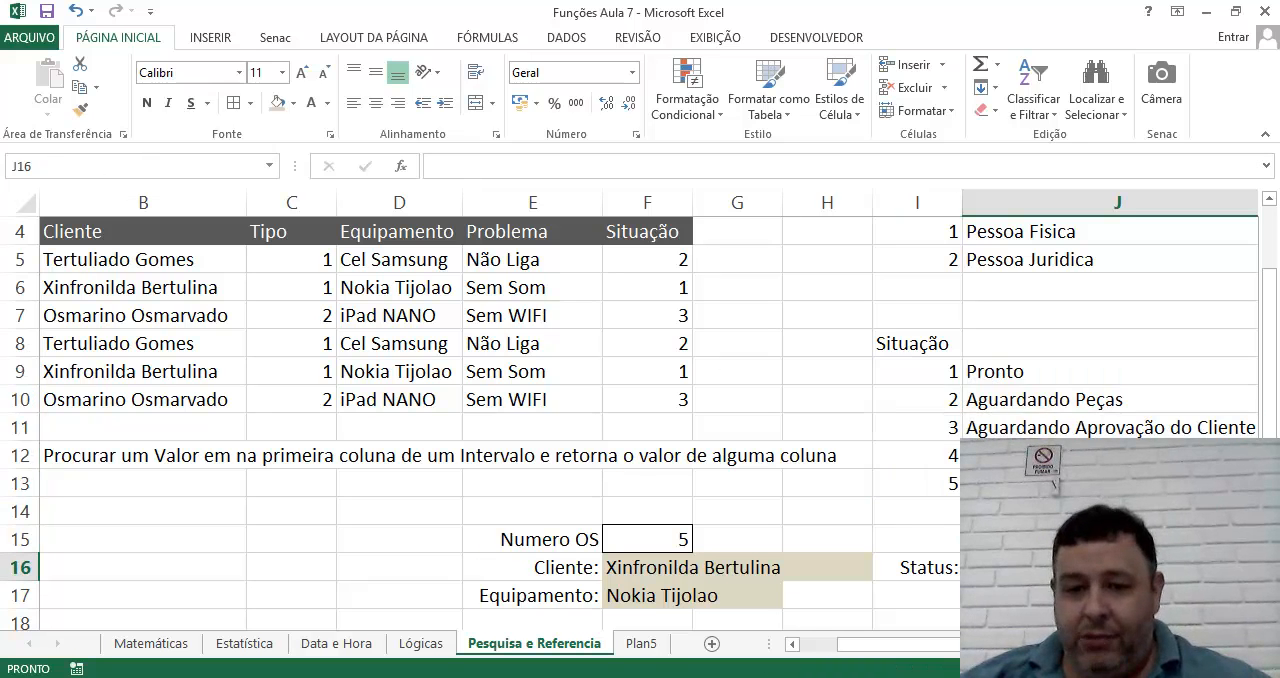
text(=)
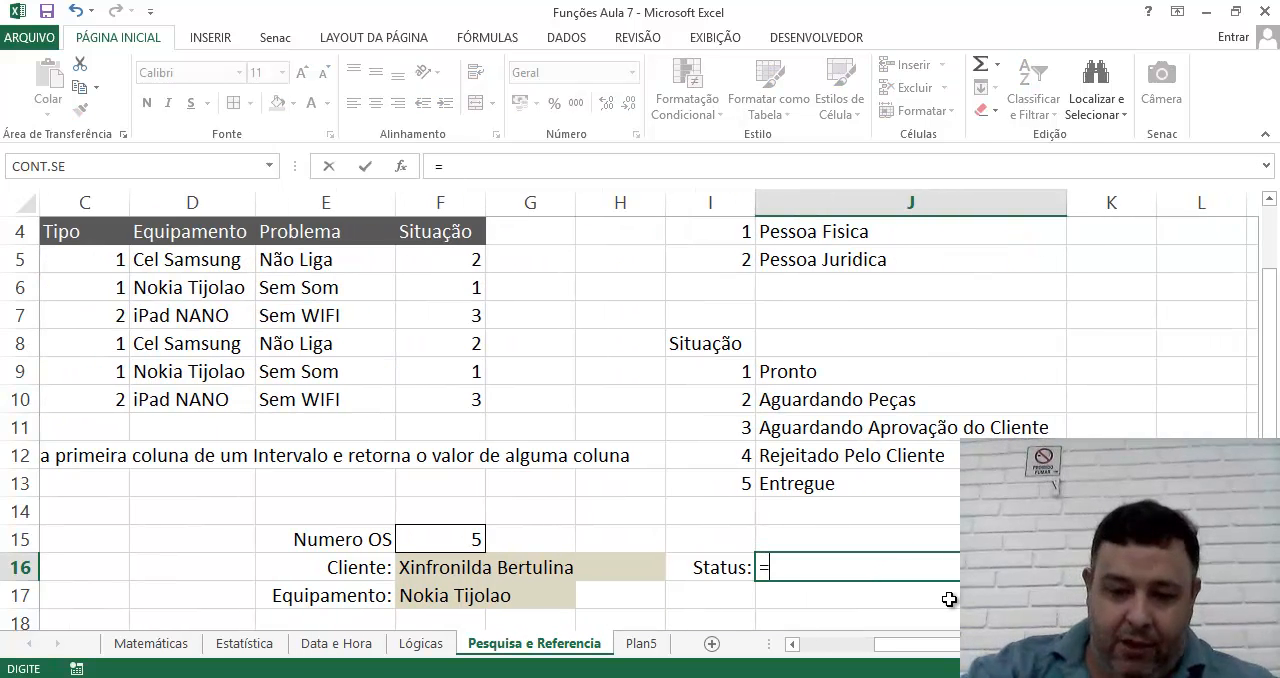
text(PROCV()
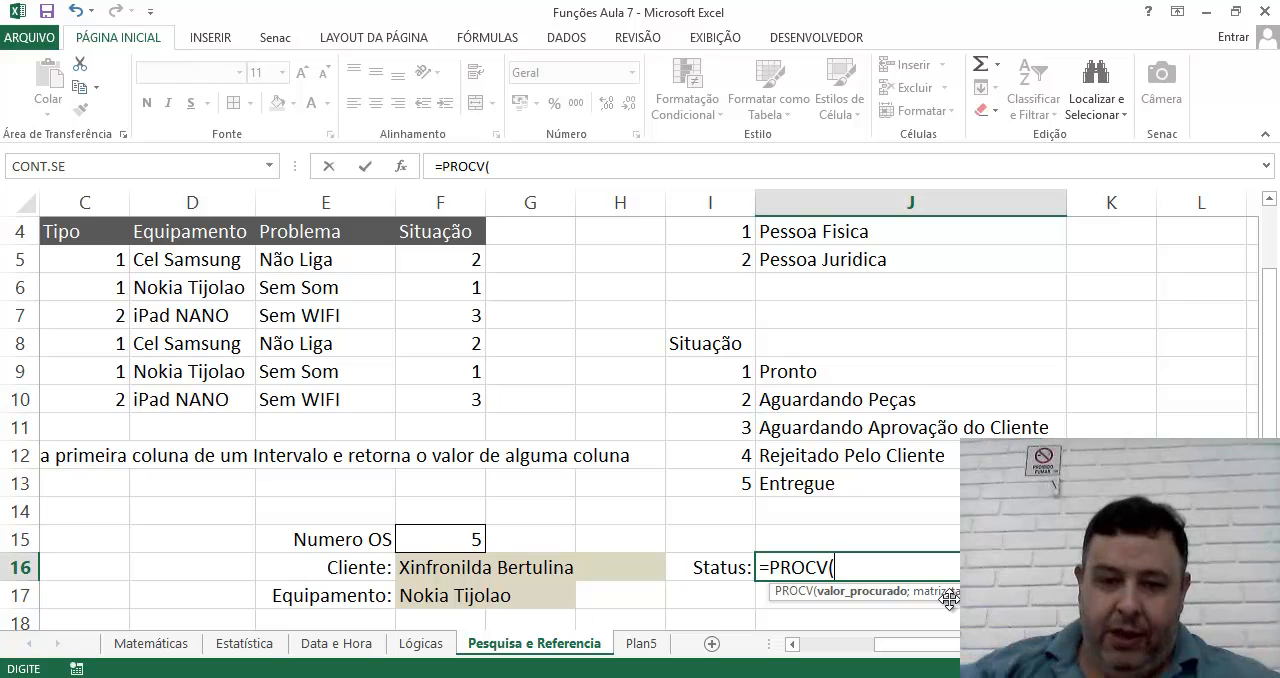
click(429, 546)
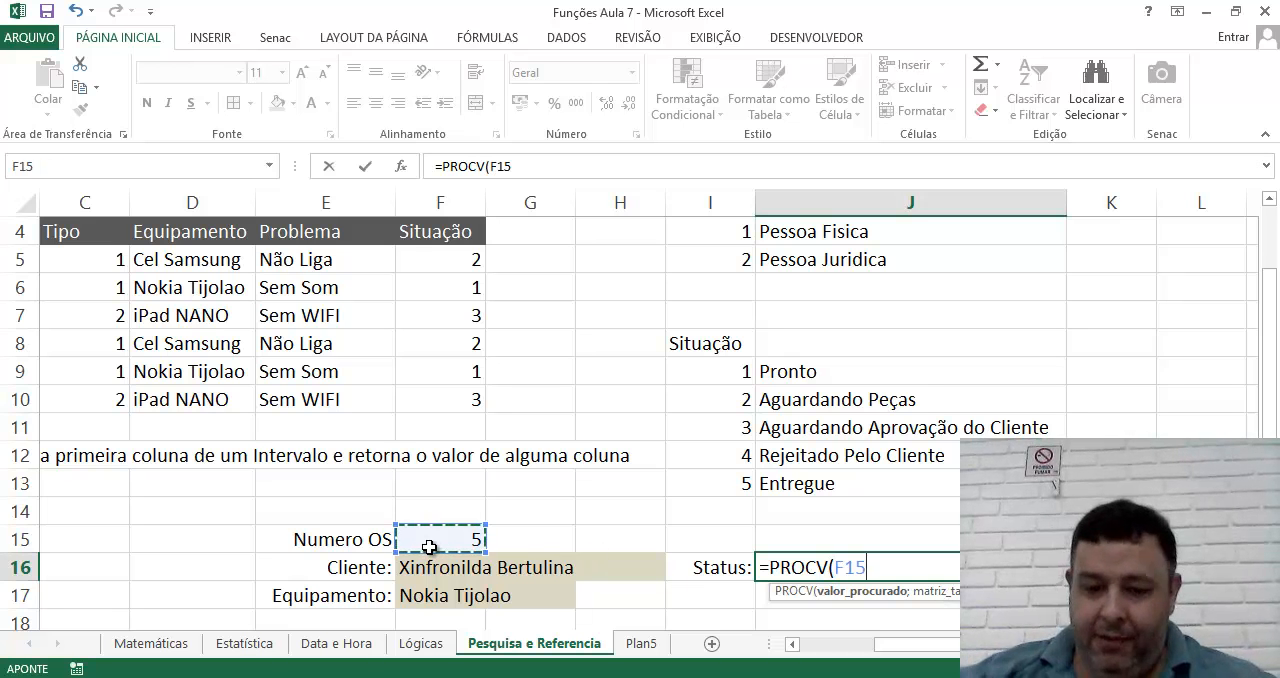
text(;Or)
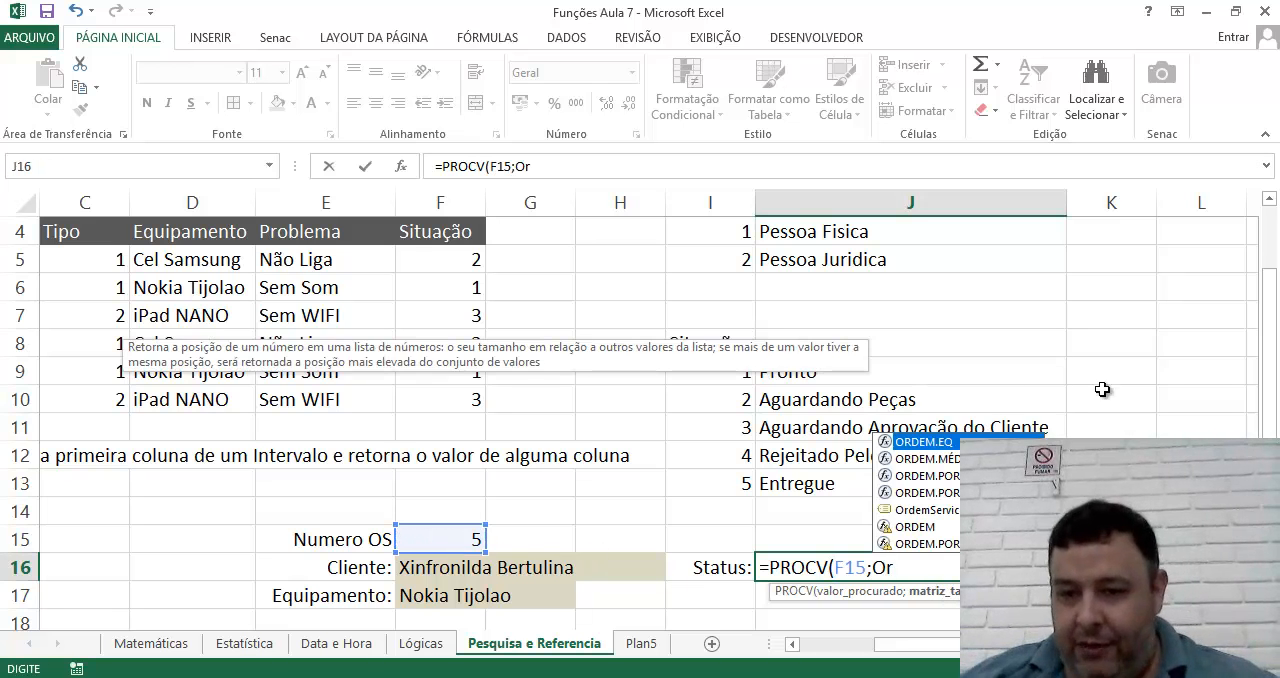
double_click(930, 507)
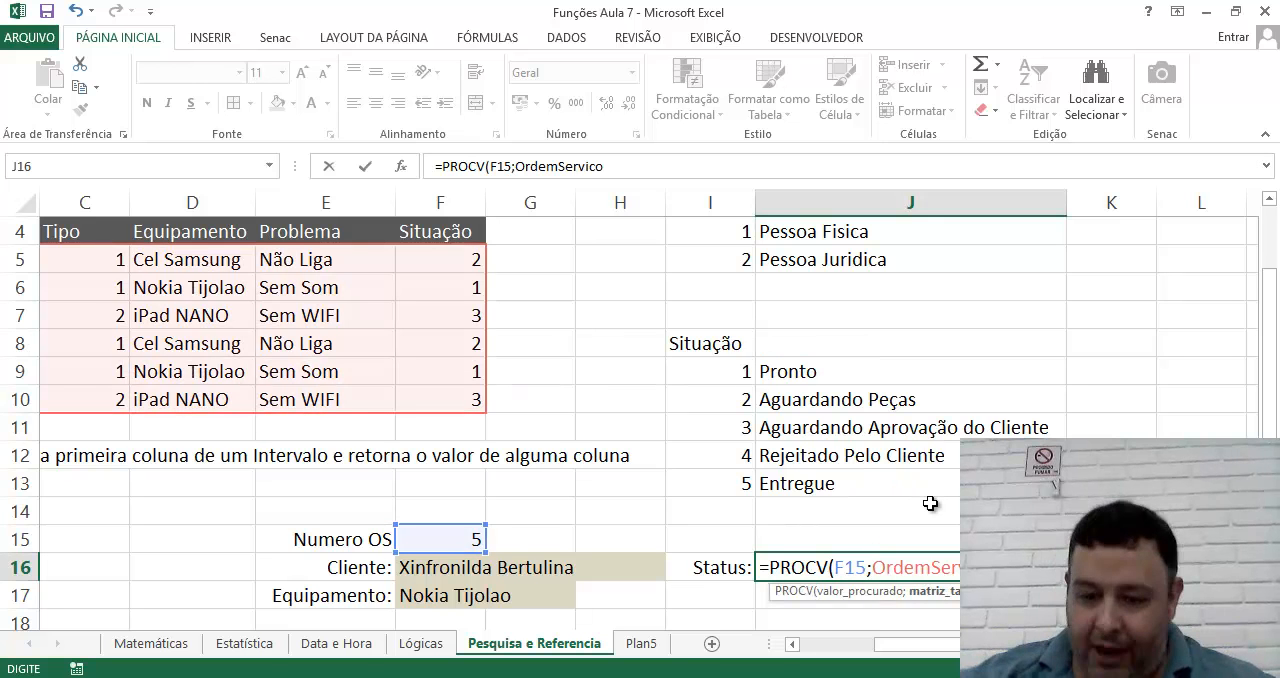
text(;)
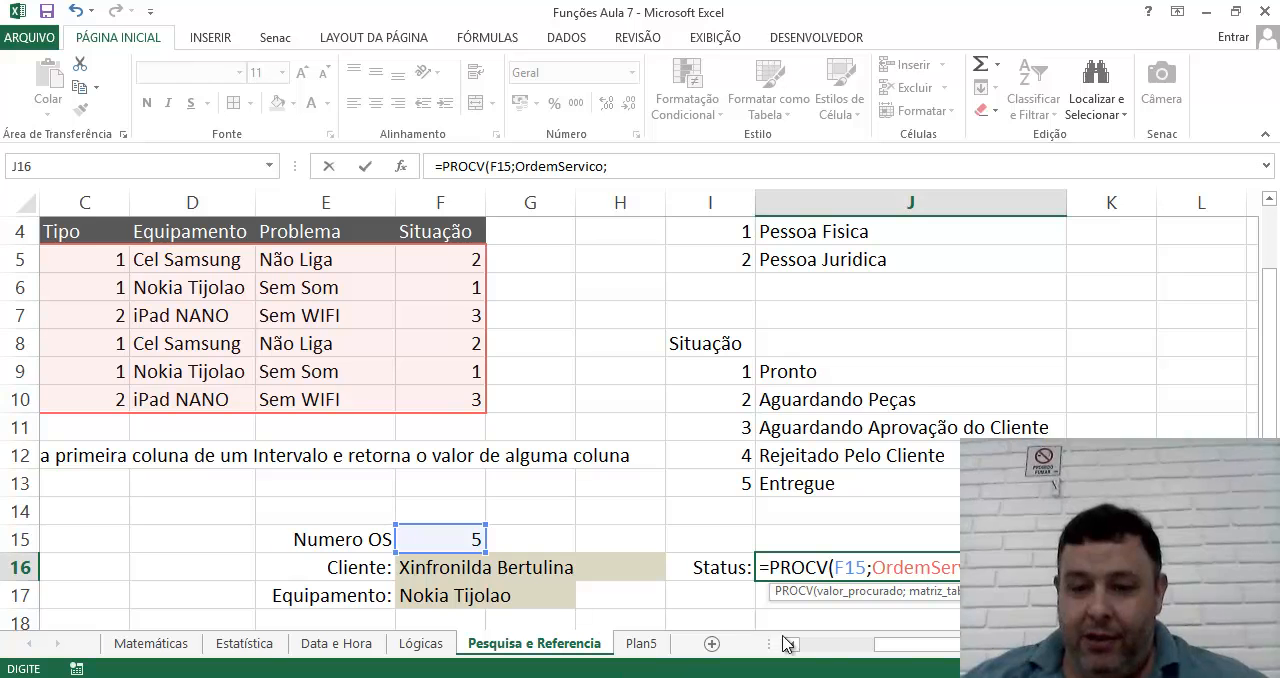
drag(890, 652, 808, 651)
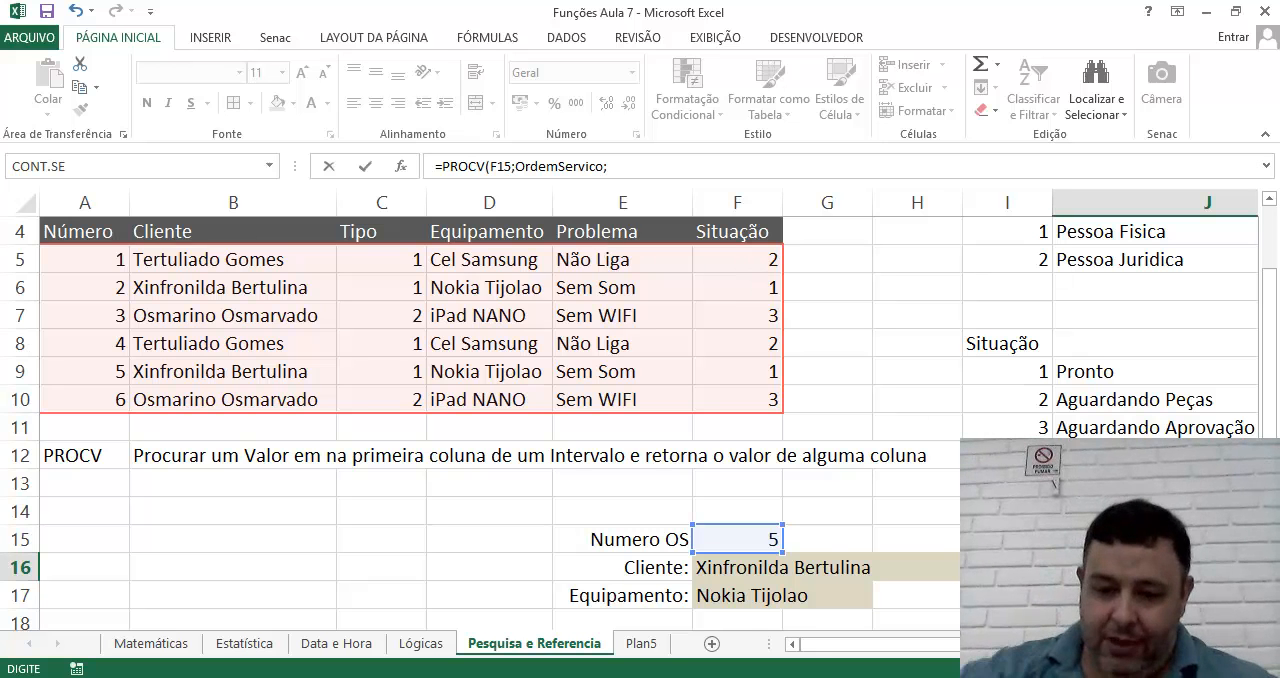
text(6)
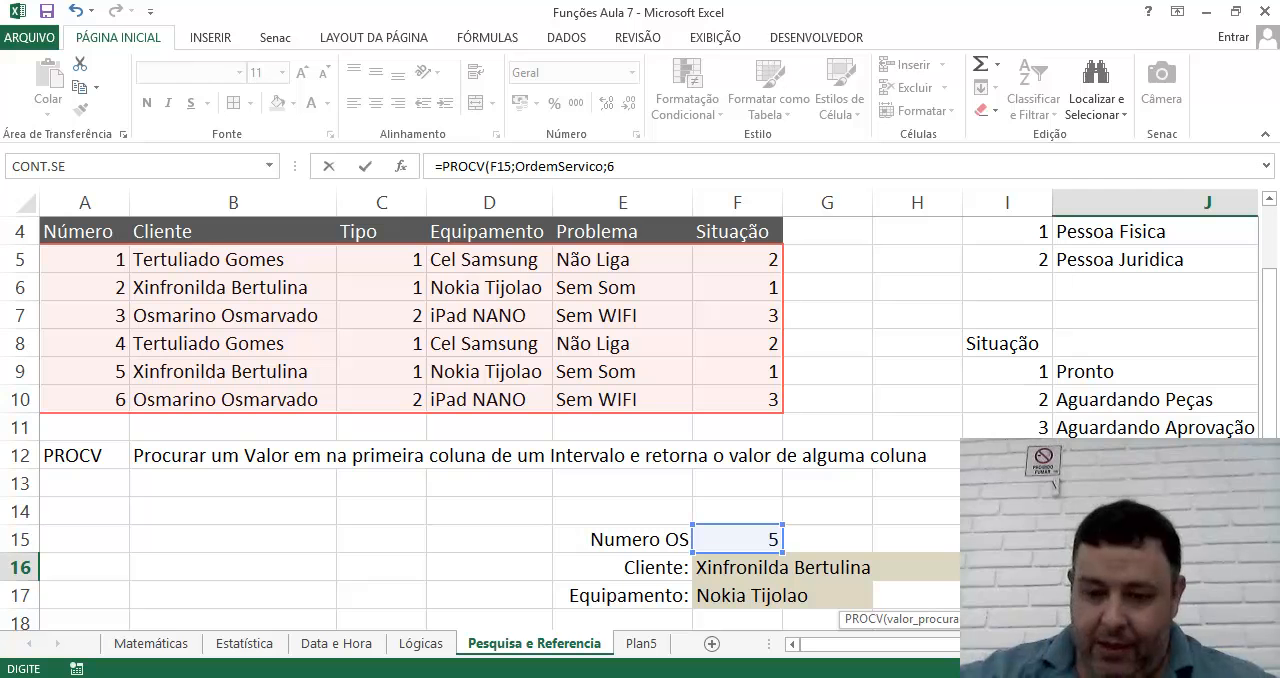
text(;FALSO)
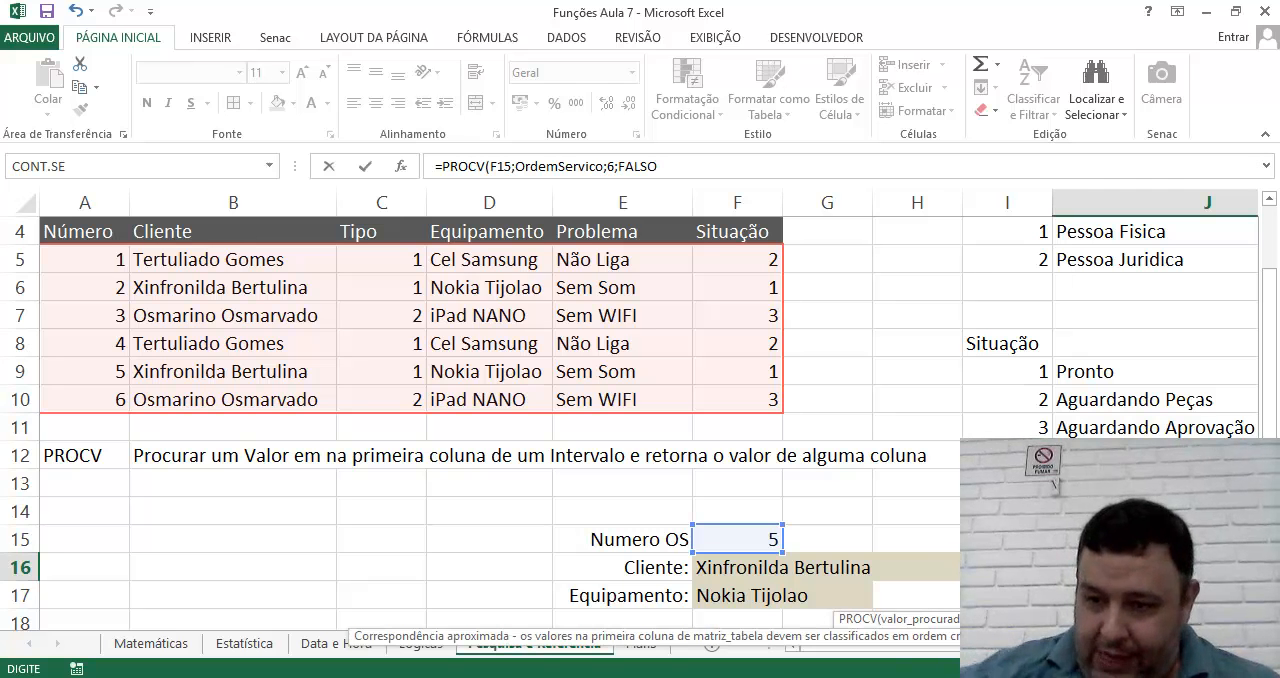
text())
key(Return)
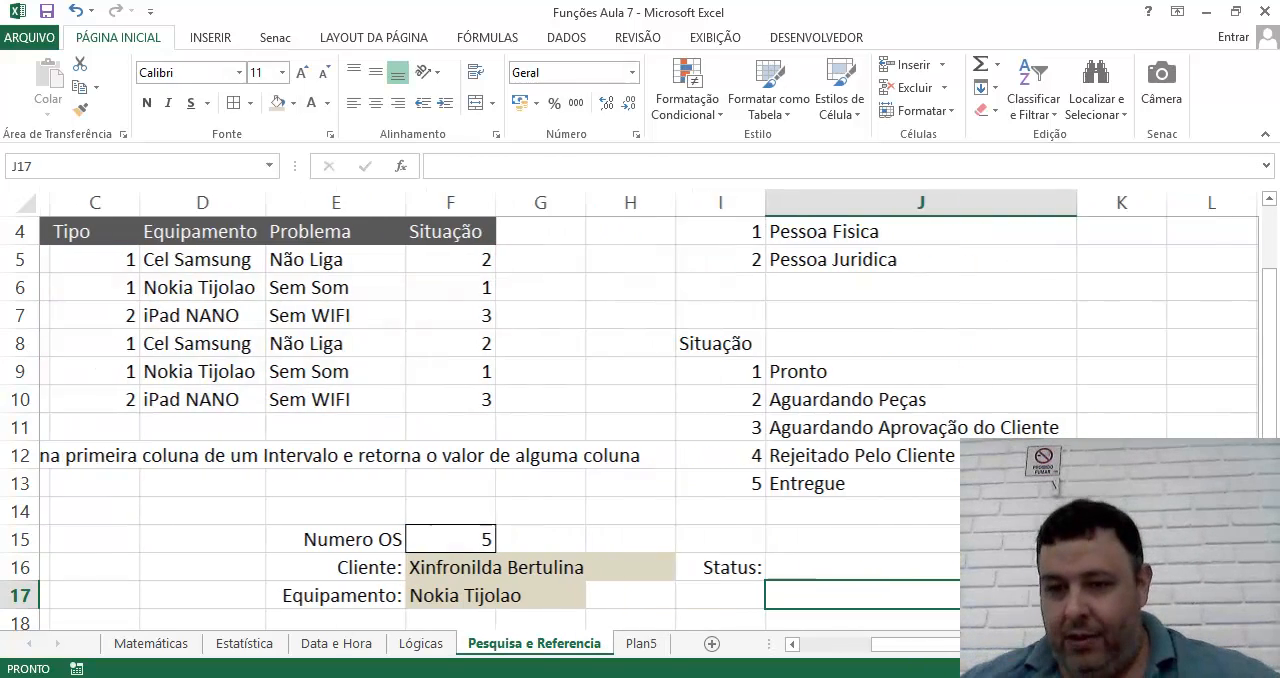
Review the PROCV formula in J16 and compare it with the codes and descriptions in the Status range I9:J13.
key(Up)
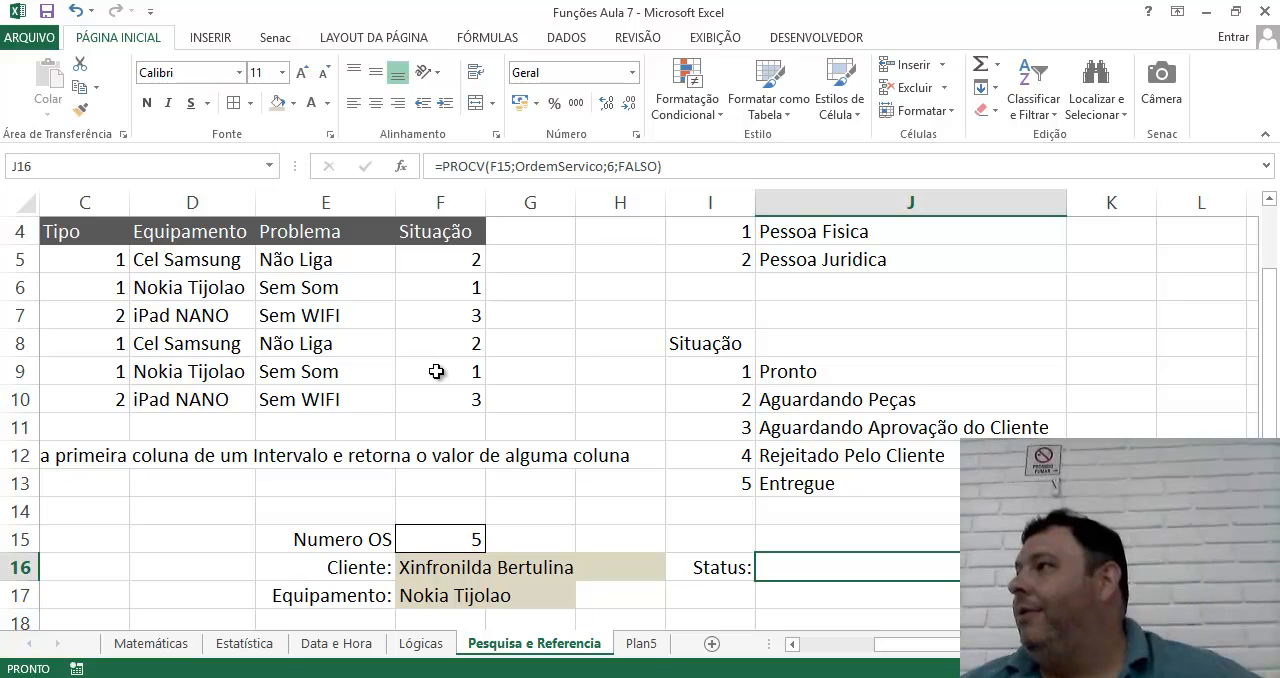
click(776, 369)
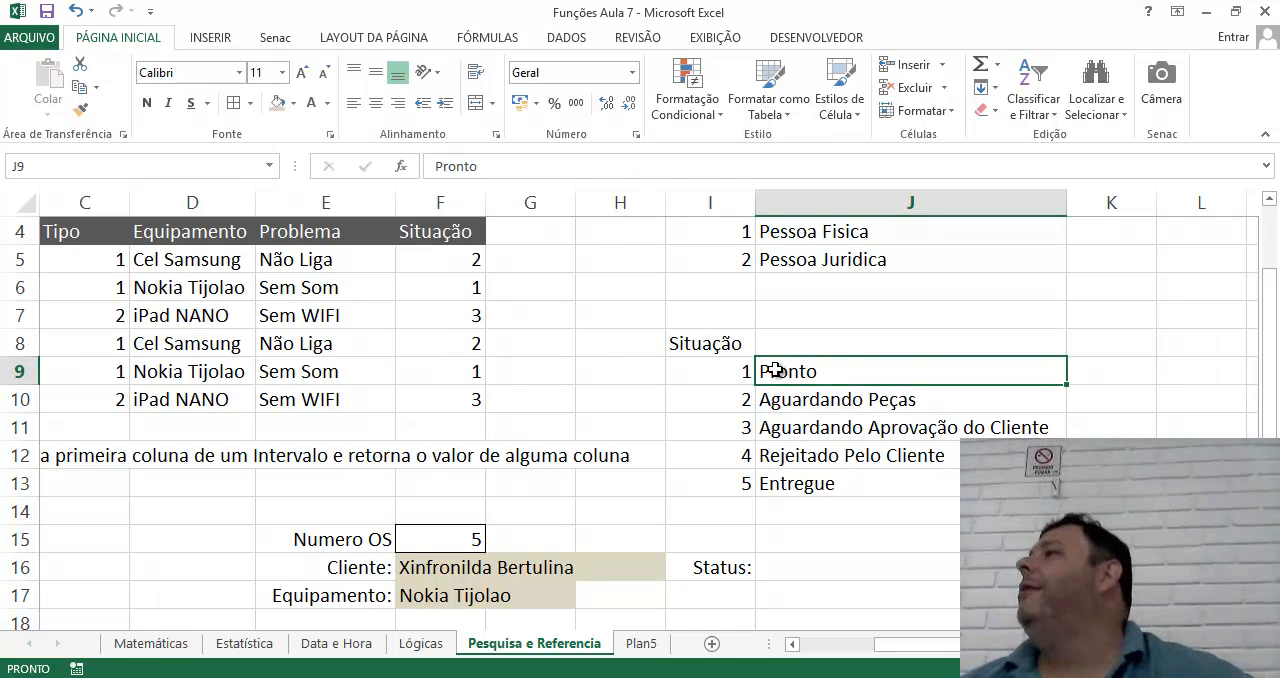
click(820, 568)
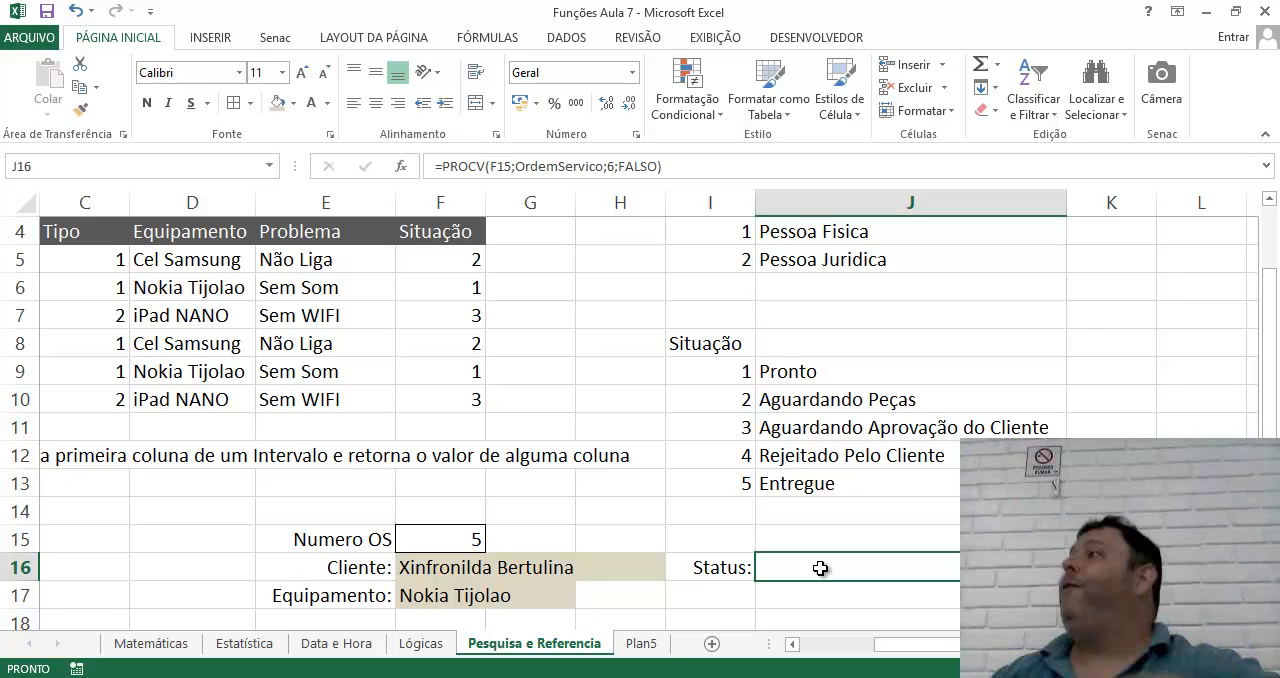
drag(737, 371, 888, 483)
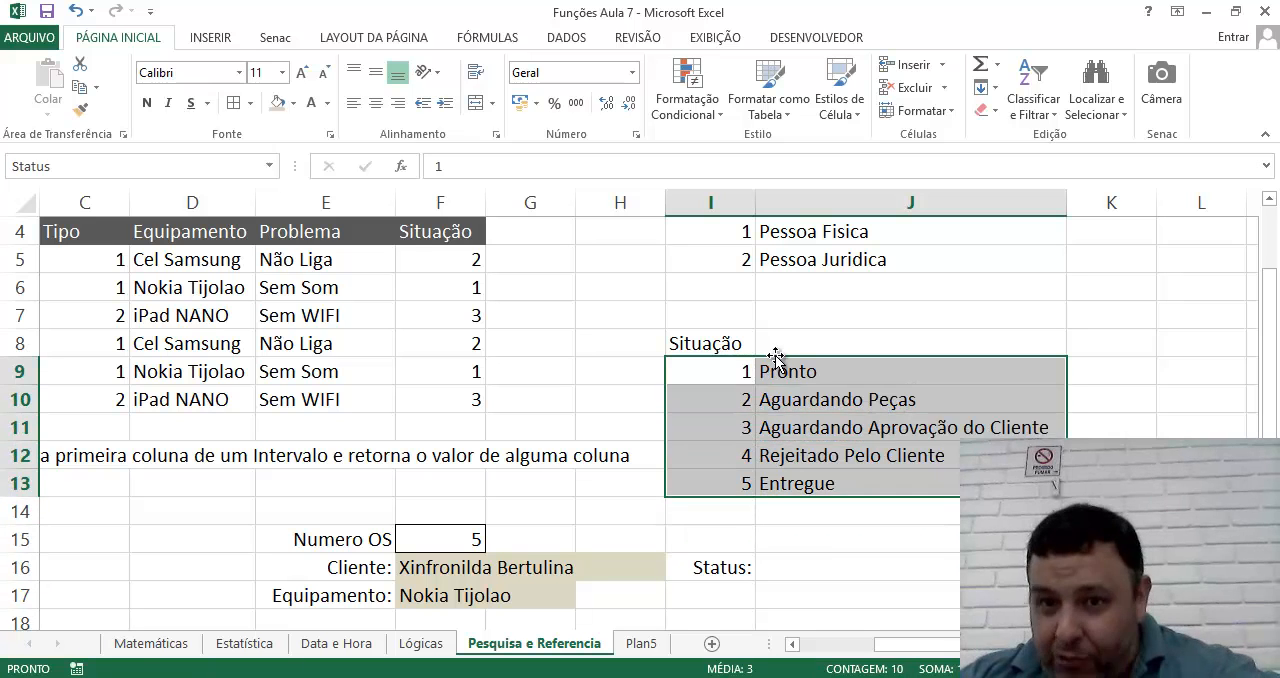
click(784, 371)
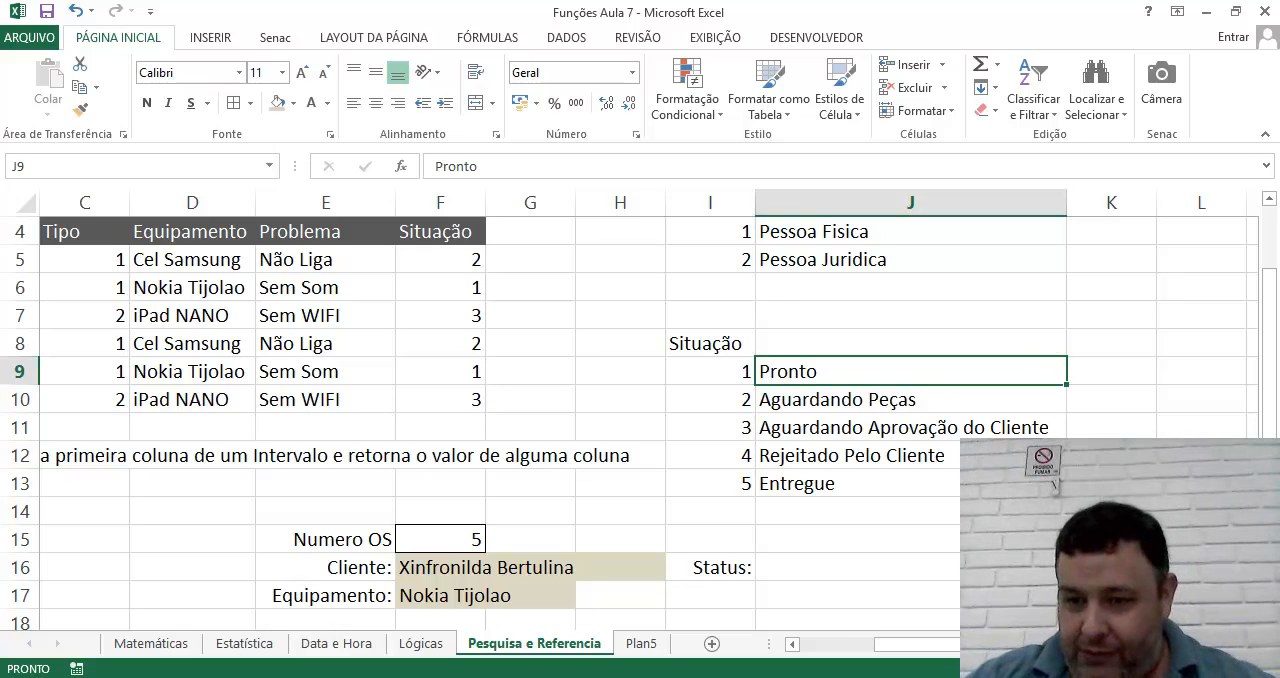
Enter =PROCV(J16;Status;2;FALSO) in cell K16 to look up the description of the status code.
click(1111, 567)
text(=PROCV()
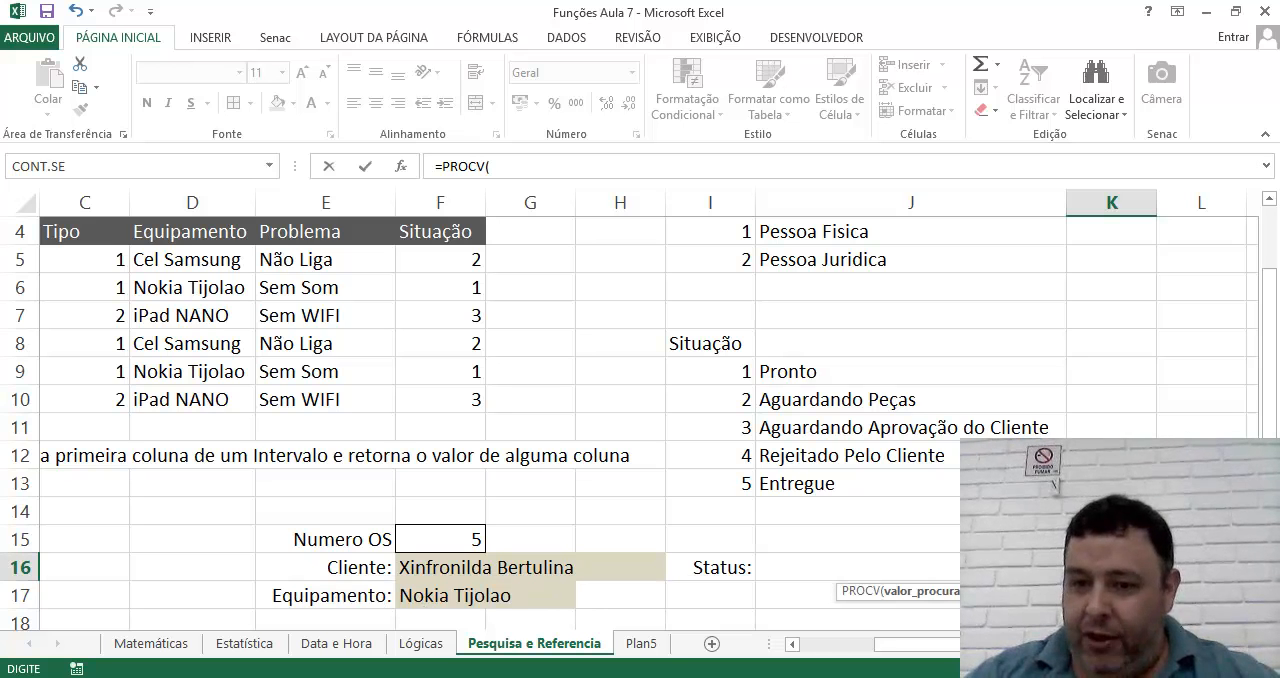
click(985, 567)
text(;Stsu)
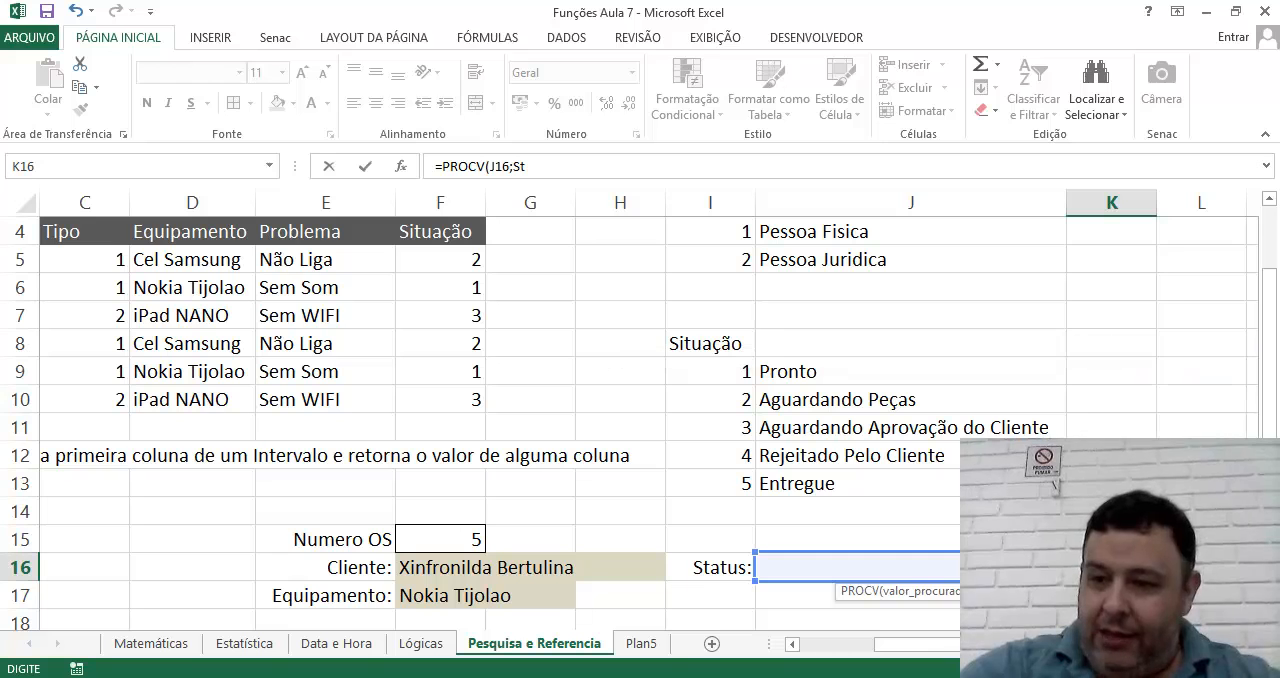
key(BackSpace)
text(atus;)
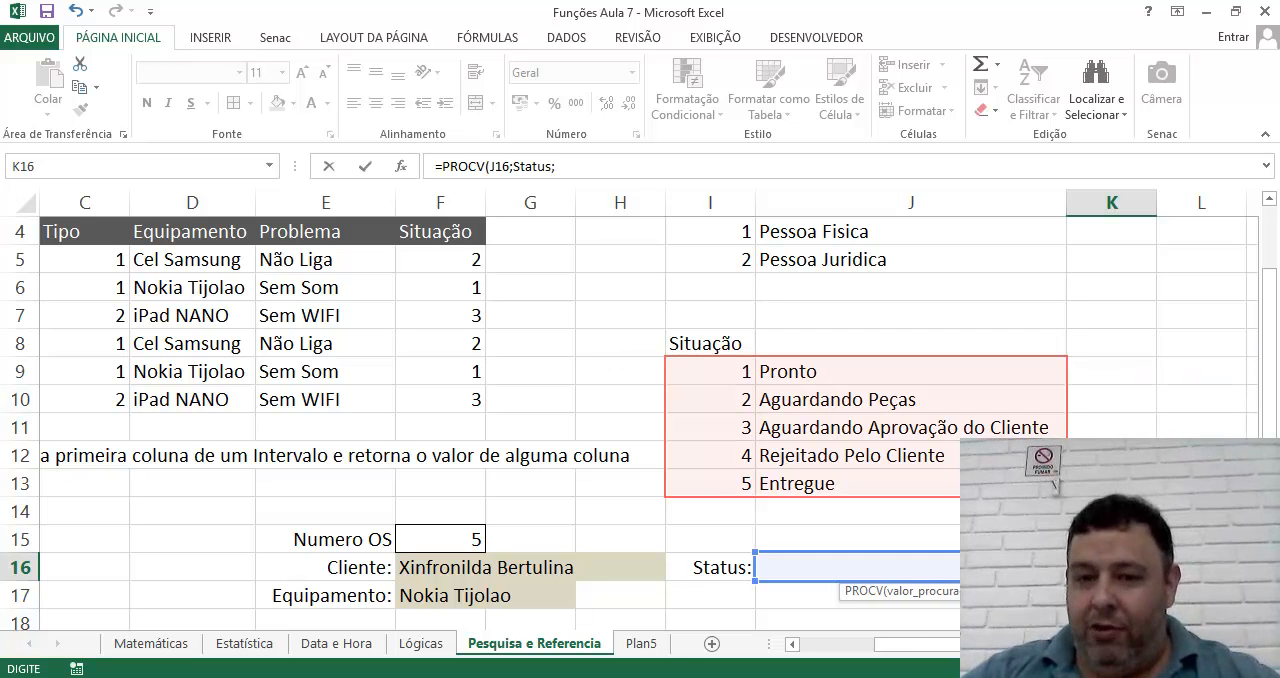
text(2;Falso))
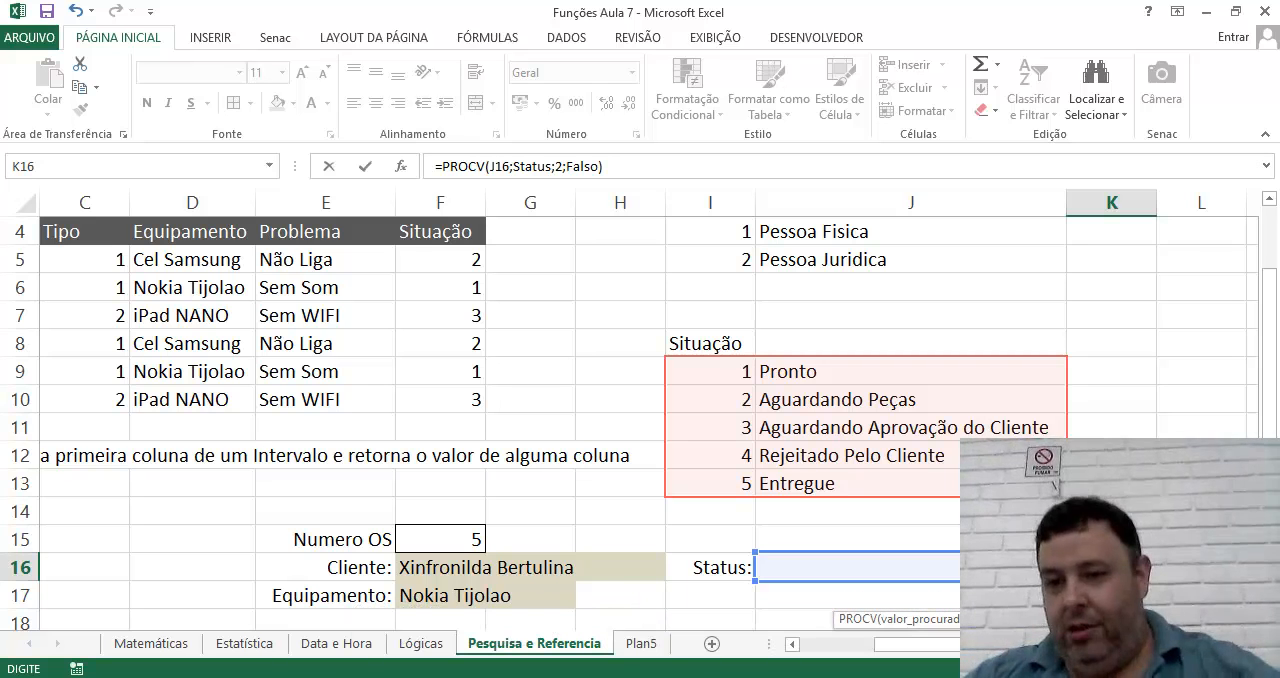
key(Return)
key(Up)
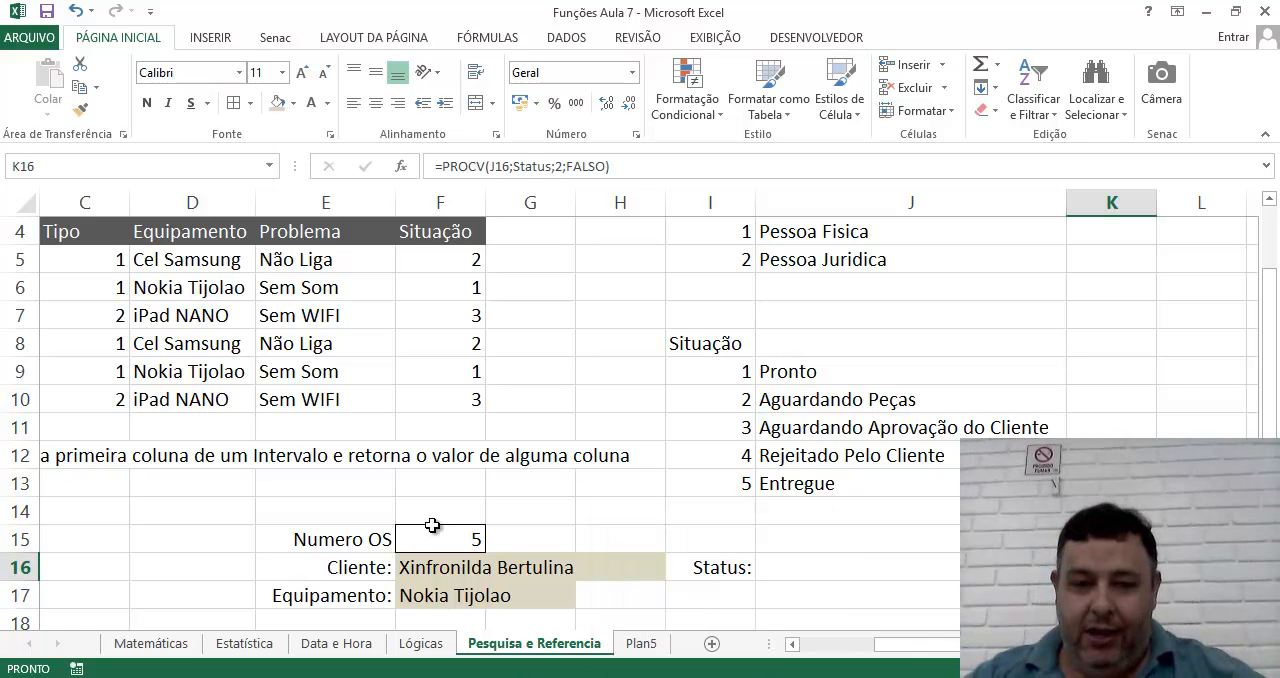
Set the Numero OS in F15 to 4 and compare the formulas in J16 and K16.
click(435, 538)
text(4)
key(Return)
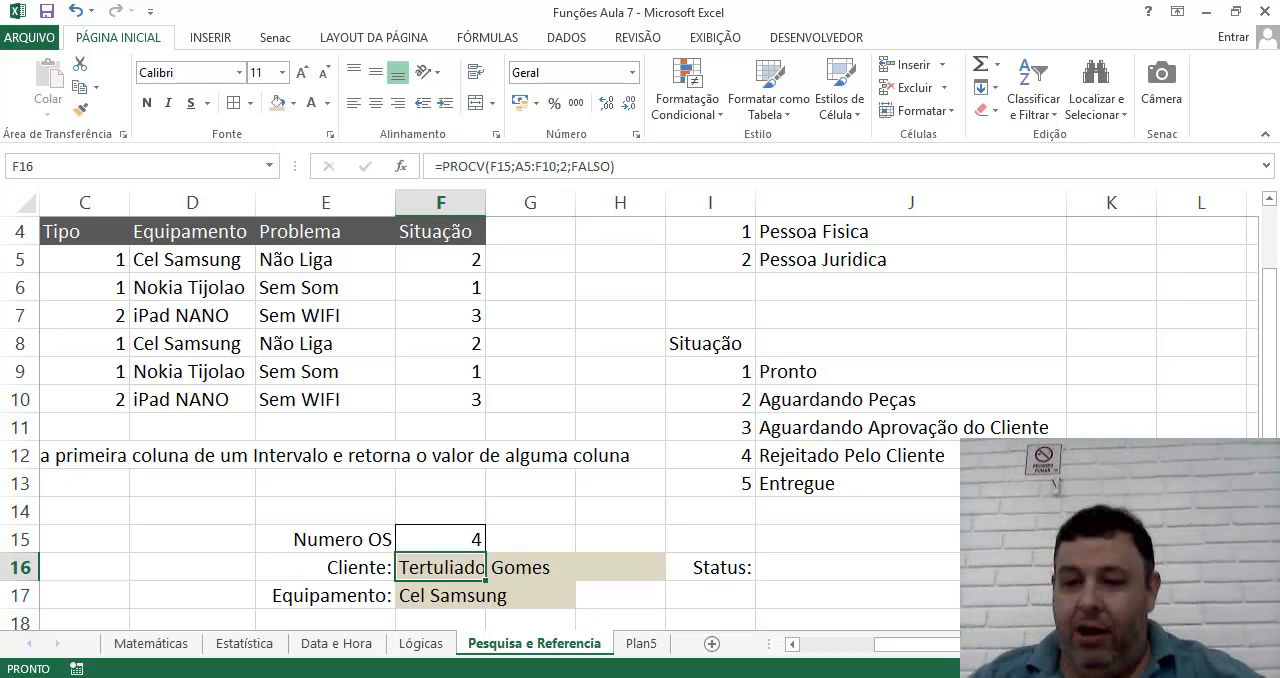
click(911, 567)
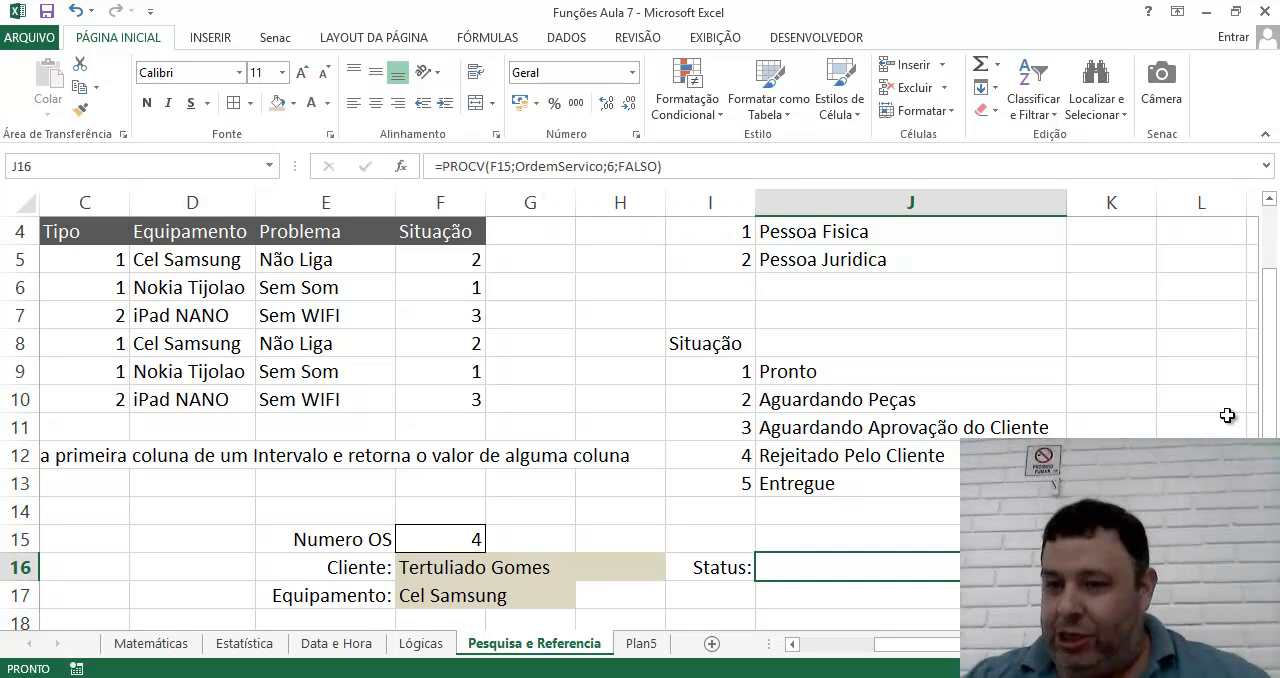
key(Right)
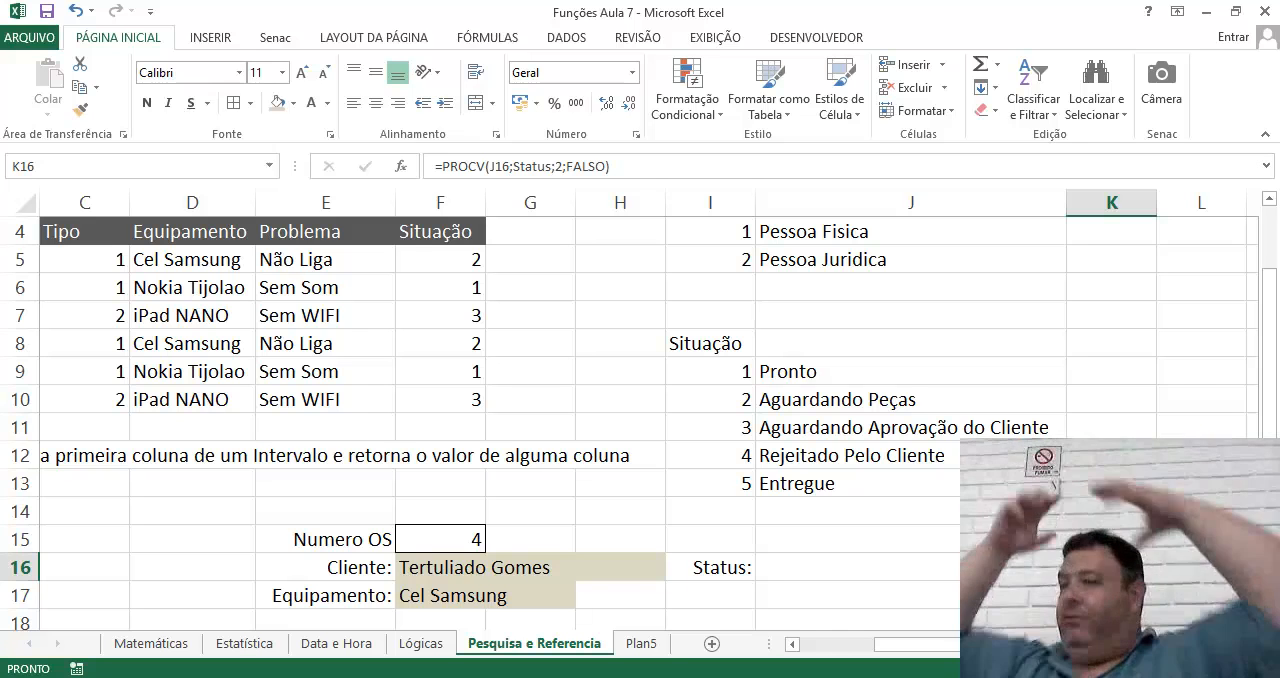
key(Left)
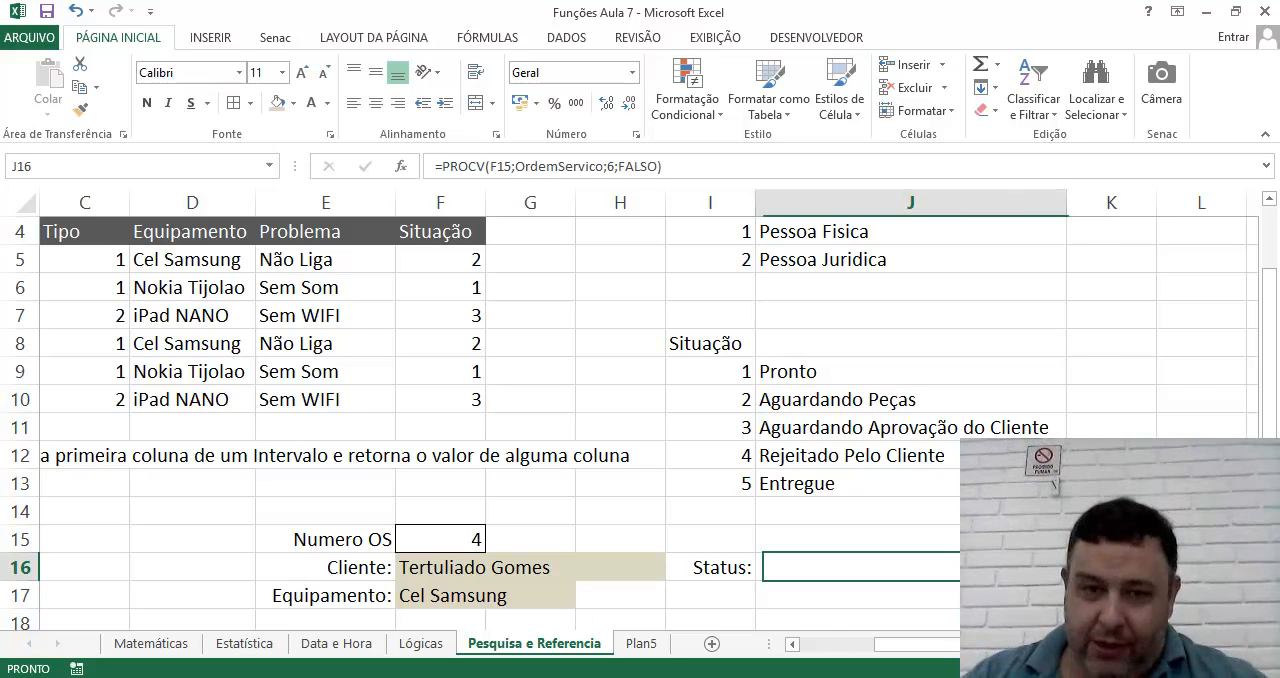
Wrap the existing formula in J16 in an outer PROCV, using the OrdemServico lookup as its lookup value.
click(450, 168)
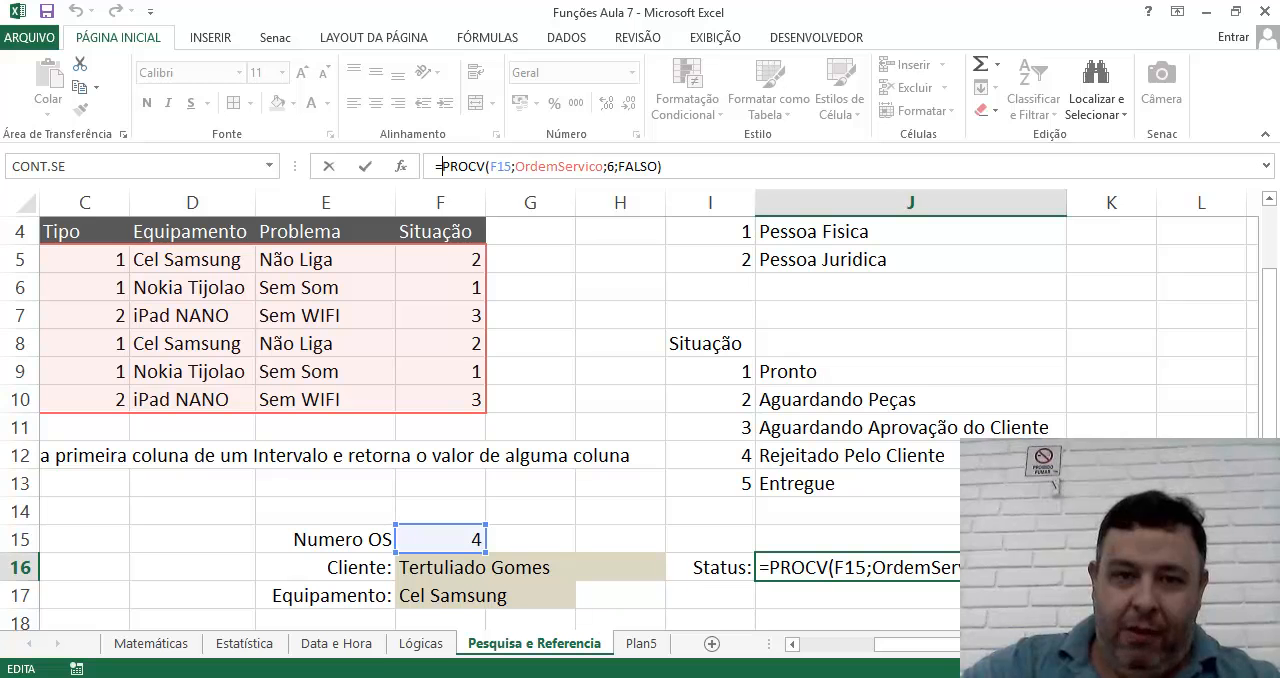
text(PROCV()
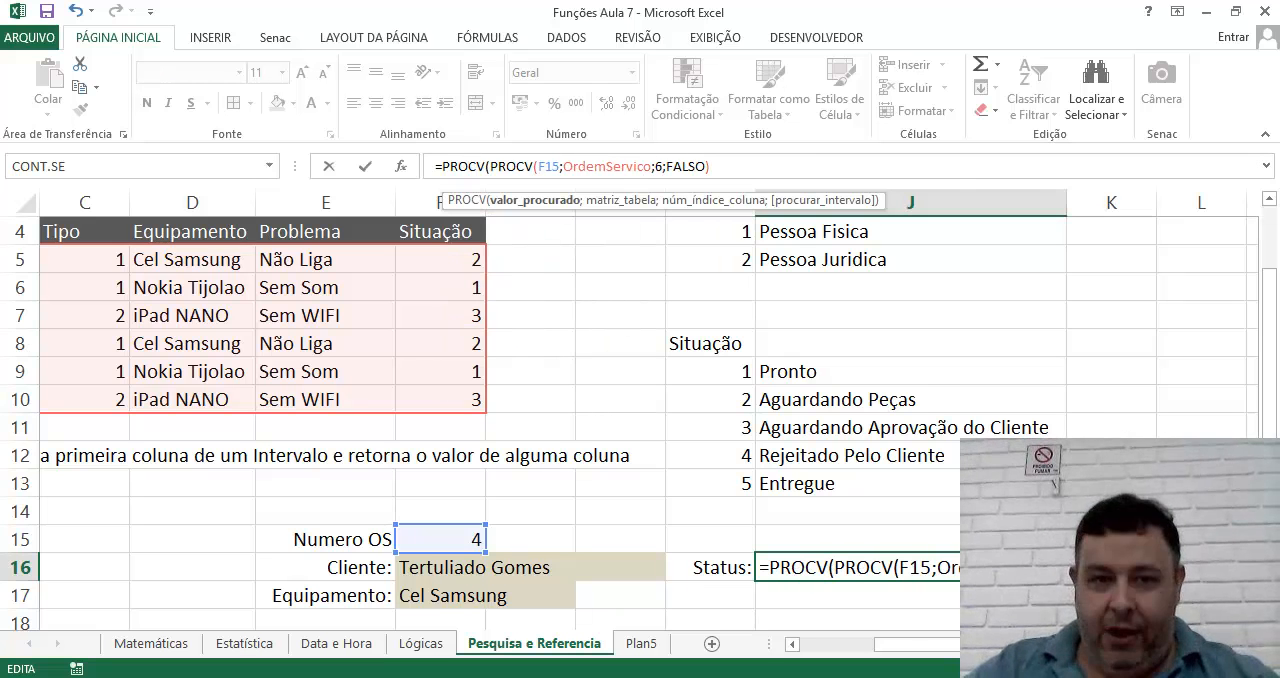
key(Right)
key(Right)
key(Right)
key(Right)
key(Right)
key(Right)
key(Right)
key(Right)
key(Right)
key(Right)
key(Right)
key(Right)
key(Right)
key(Right)
key(Right)
key(Right)
key(Right)
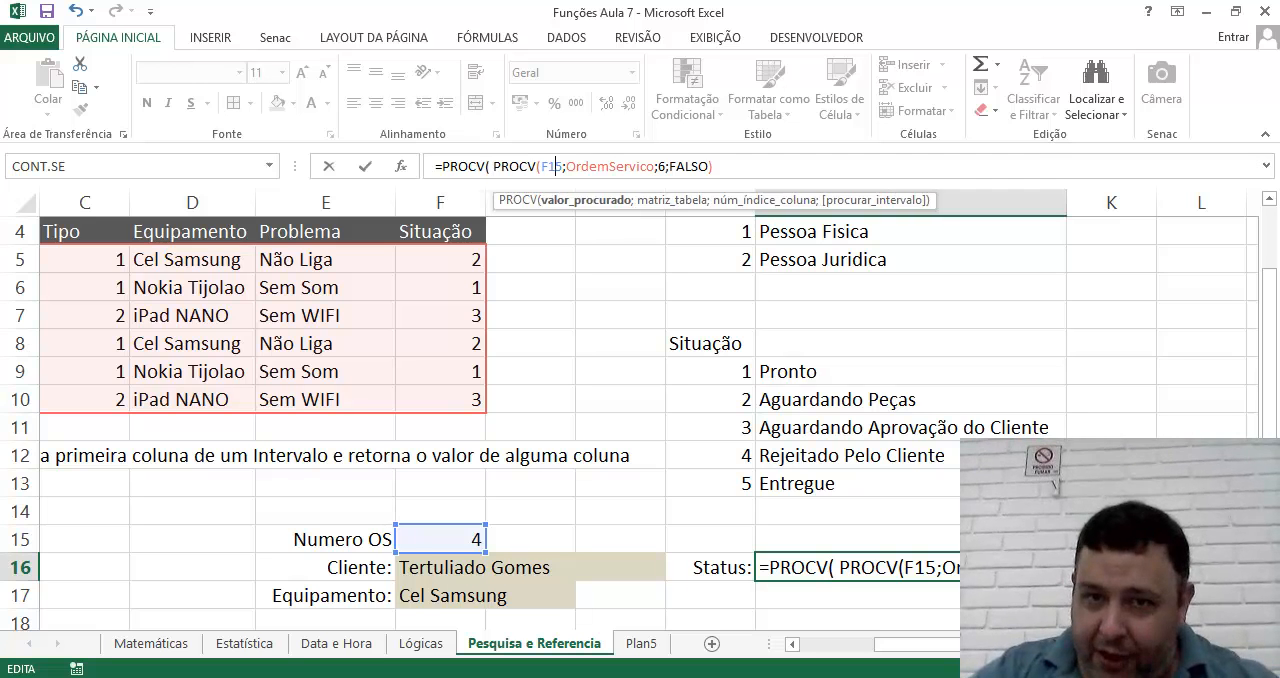
key(Right)
key(Right)
key(Right)
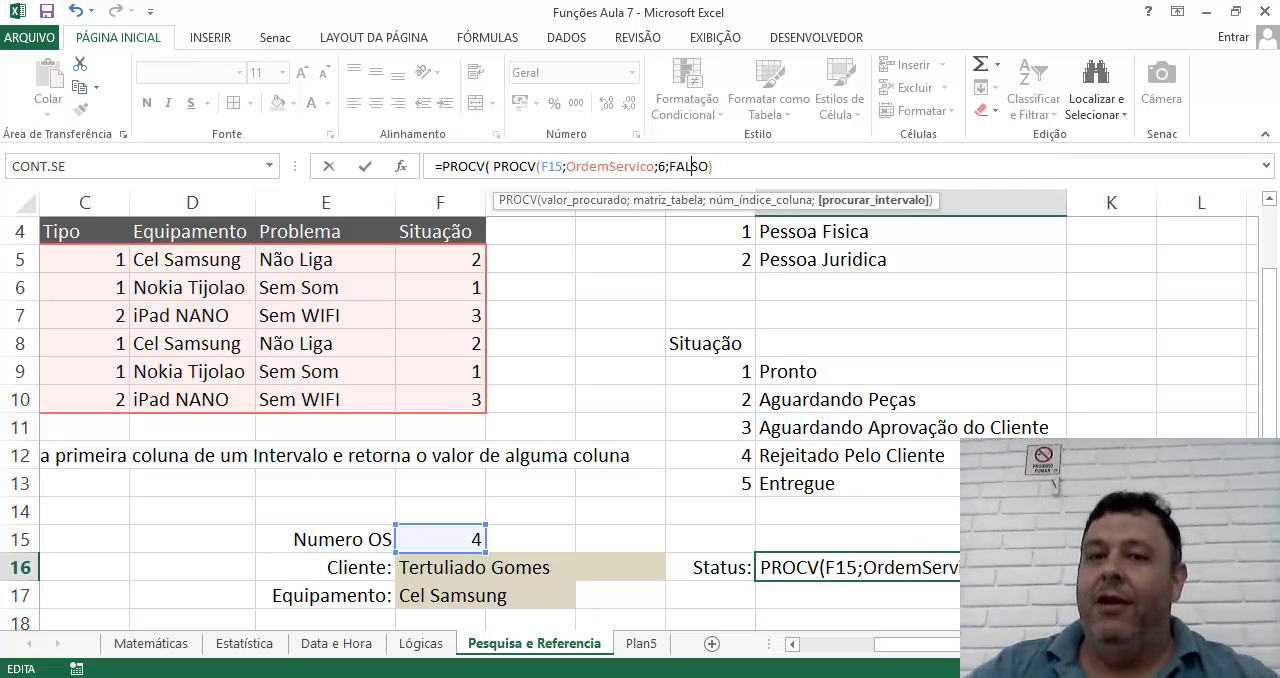
key(Right)
key(Right)
key(Right)
text(;)
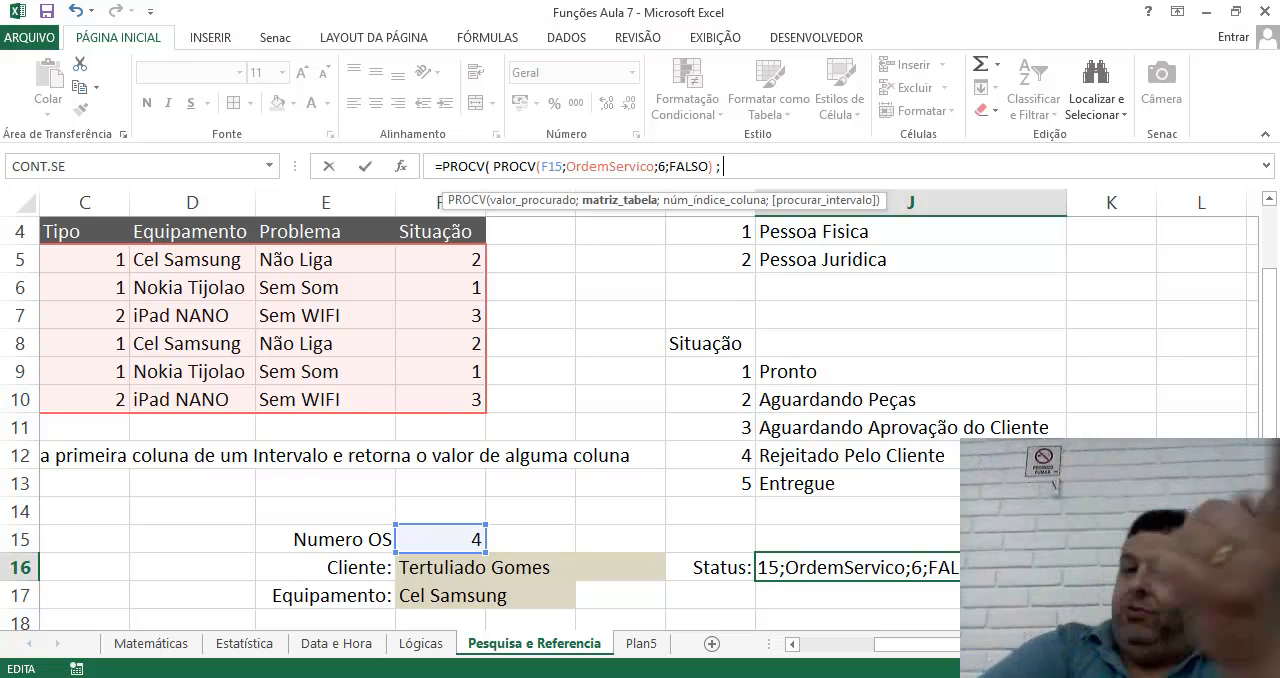
Complete the outer PROCV in J16 with the Status range, column 2 and FALSO, and compare it with K16.
text(St)
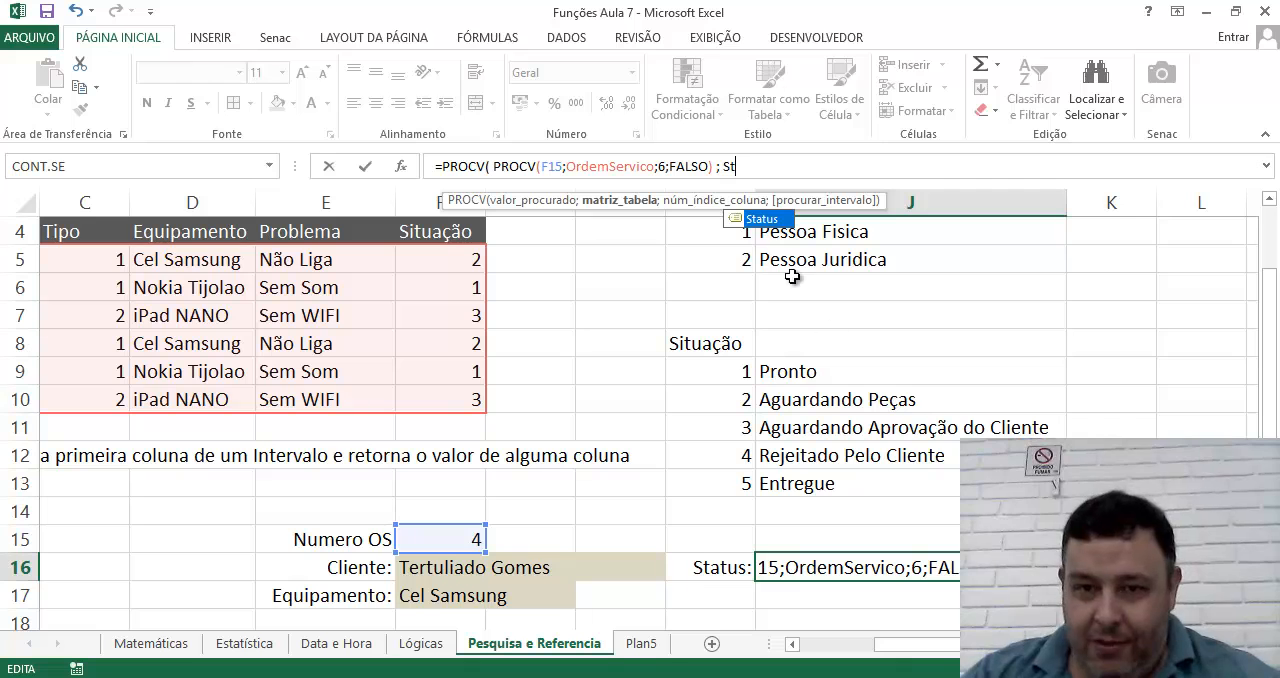
double_click(757, 218)
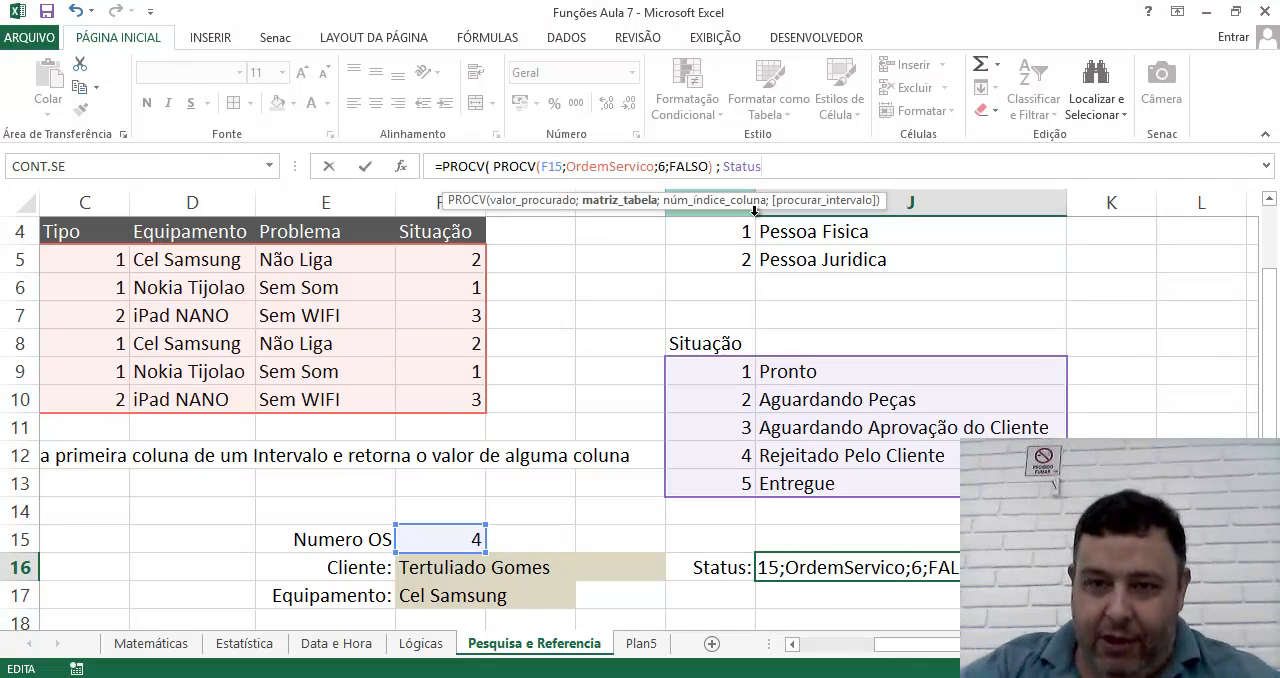
text(; 2 ; FALSO)
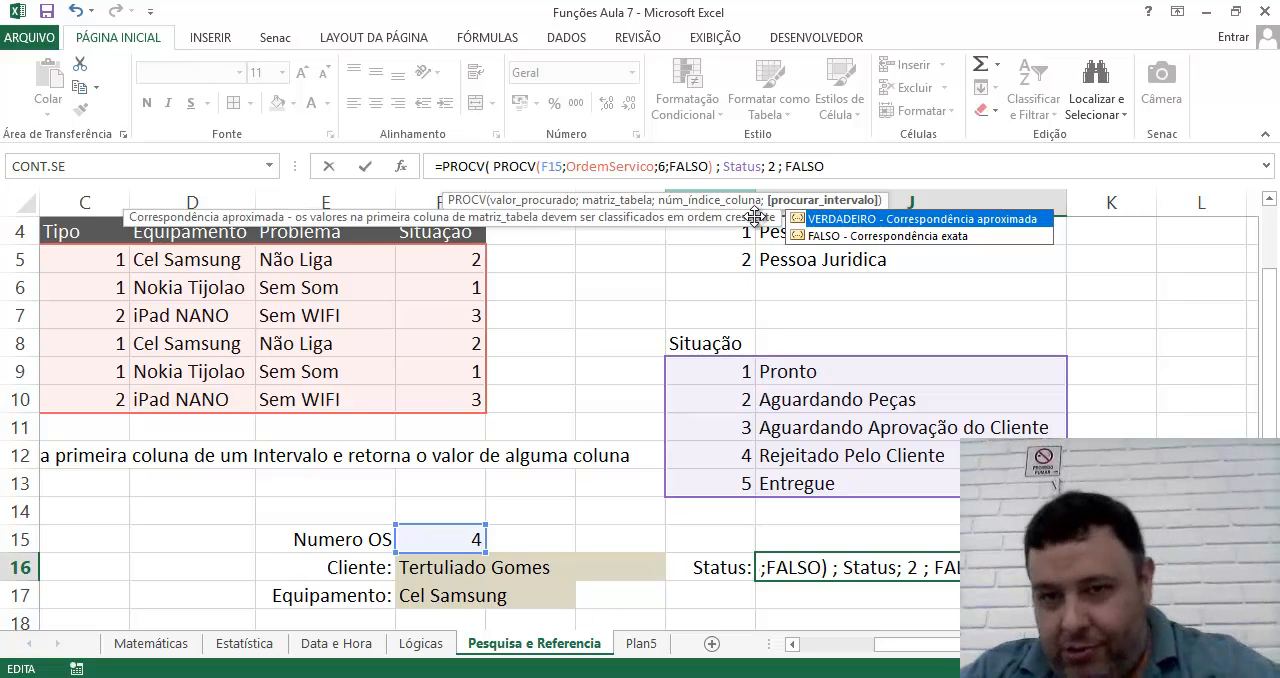
key(Return)
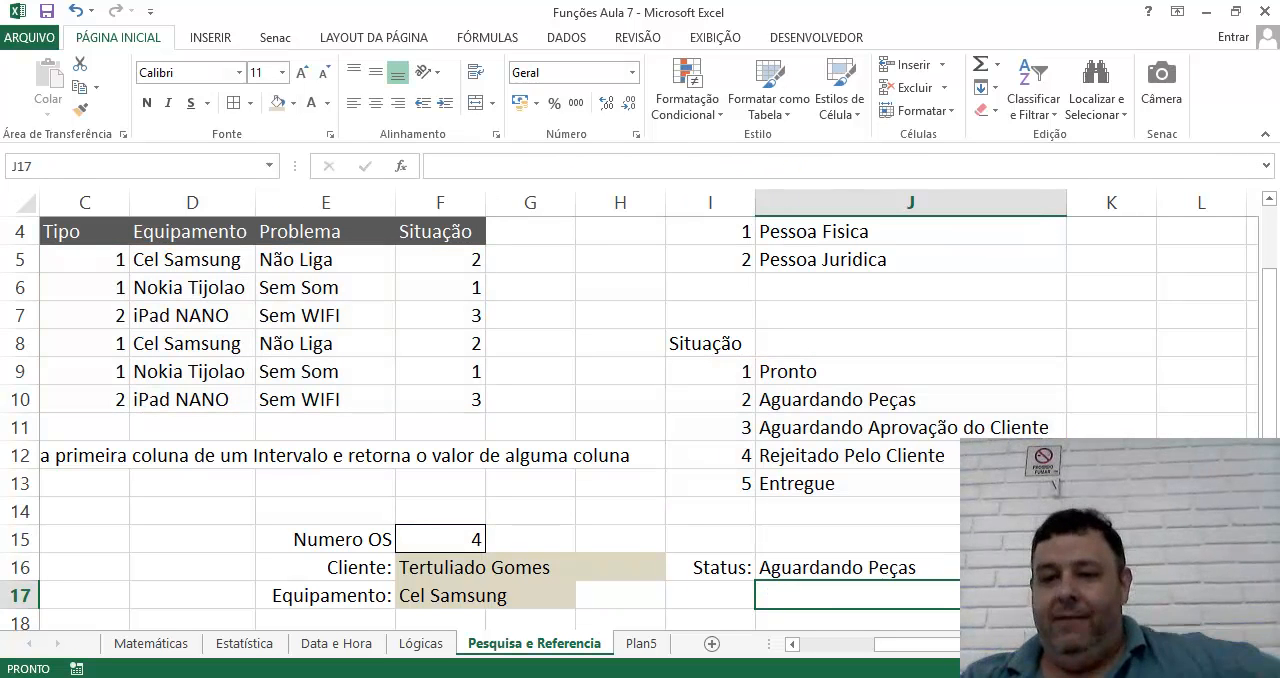
click(937, 572)
key(Right)
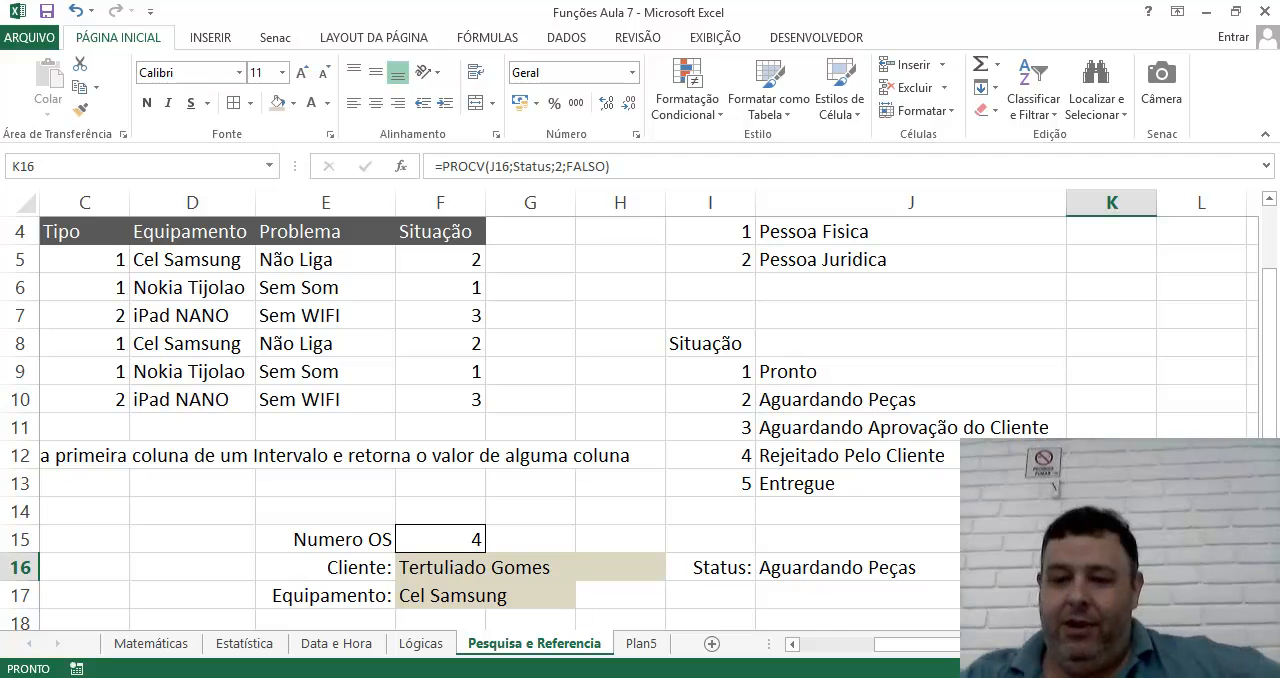
click(804, 573)
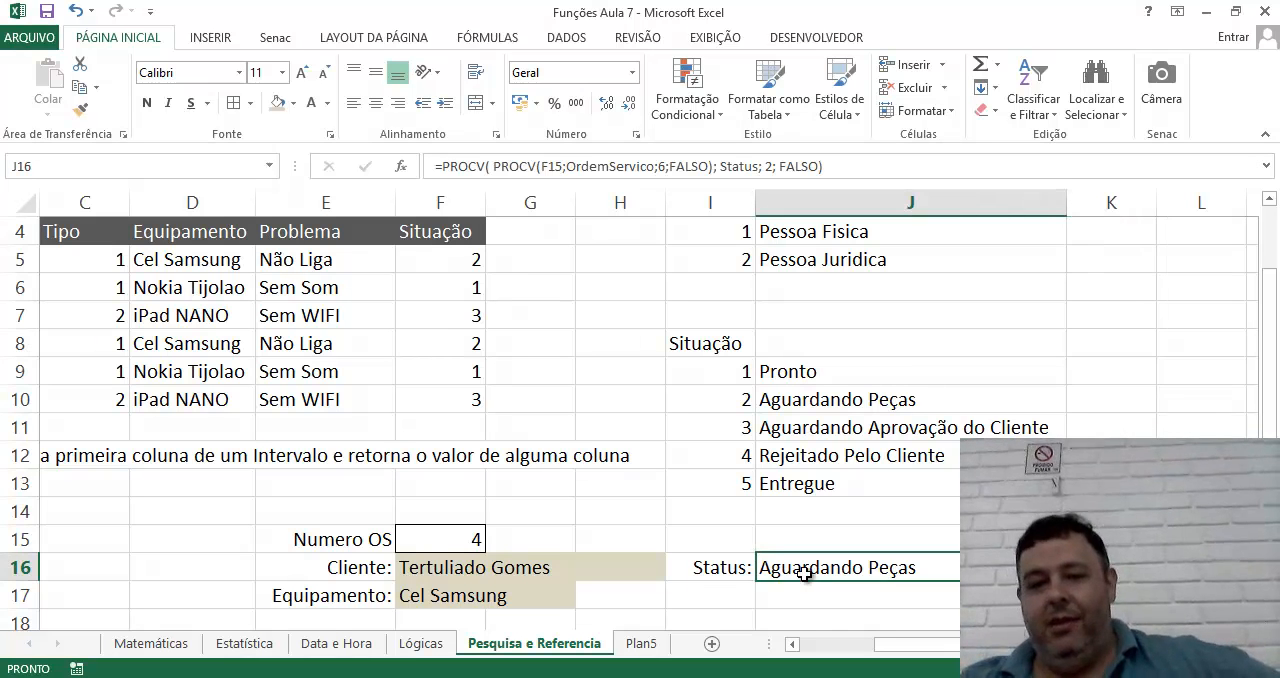
Test the nested status lookup by setting the Numero OS in F15 to 1, 2, 3 and 4 in turn.
click(432, 539)
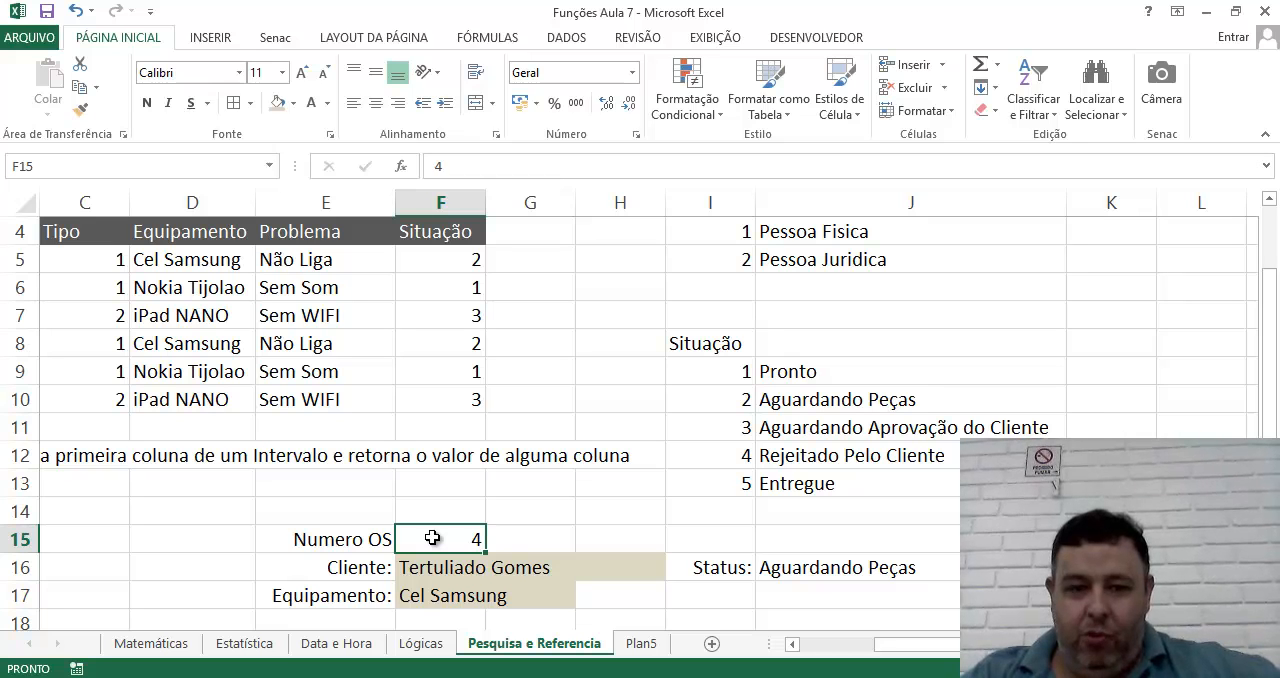
text(1)
key(Return)
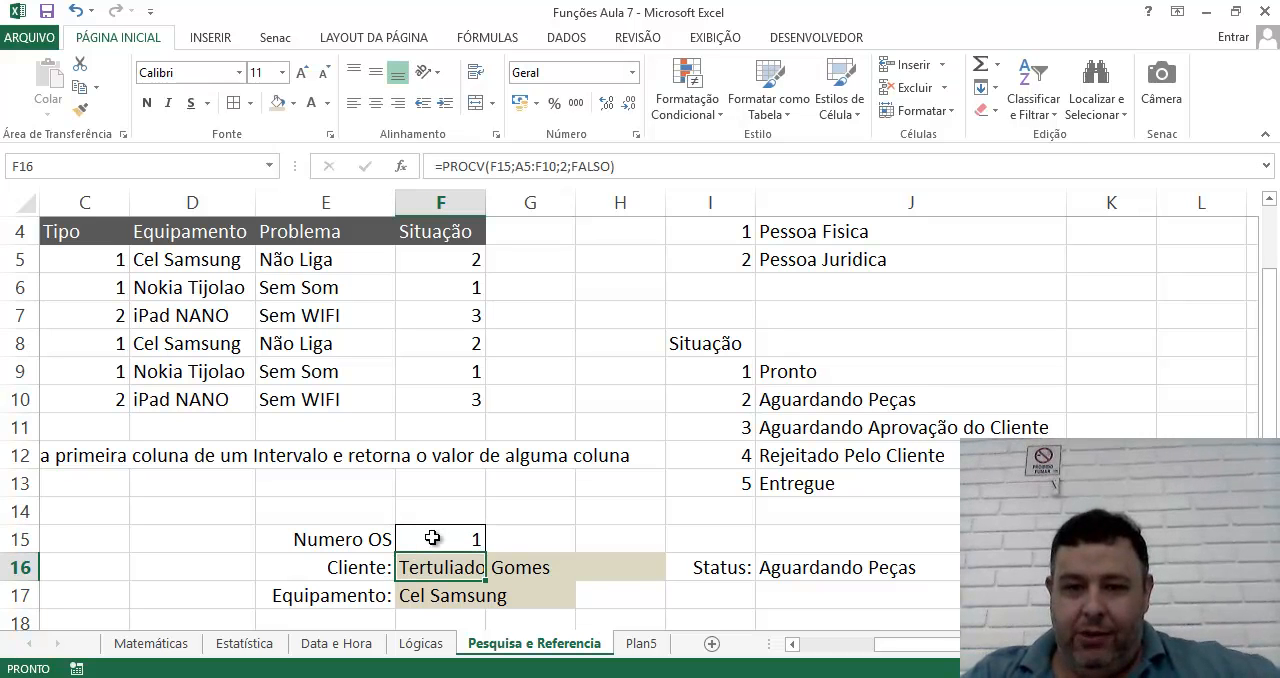
click(432, 539)
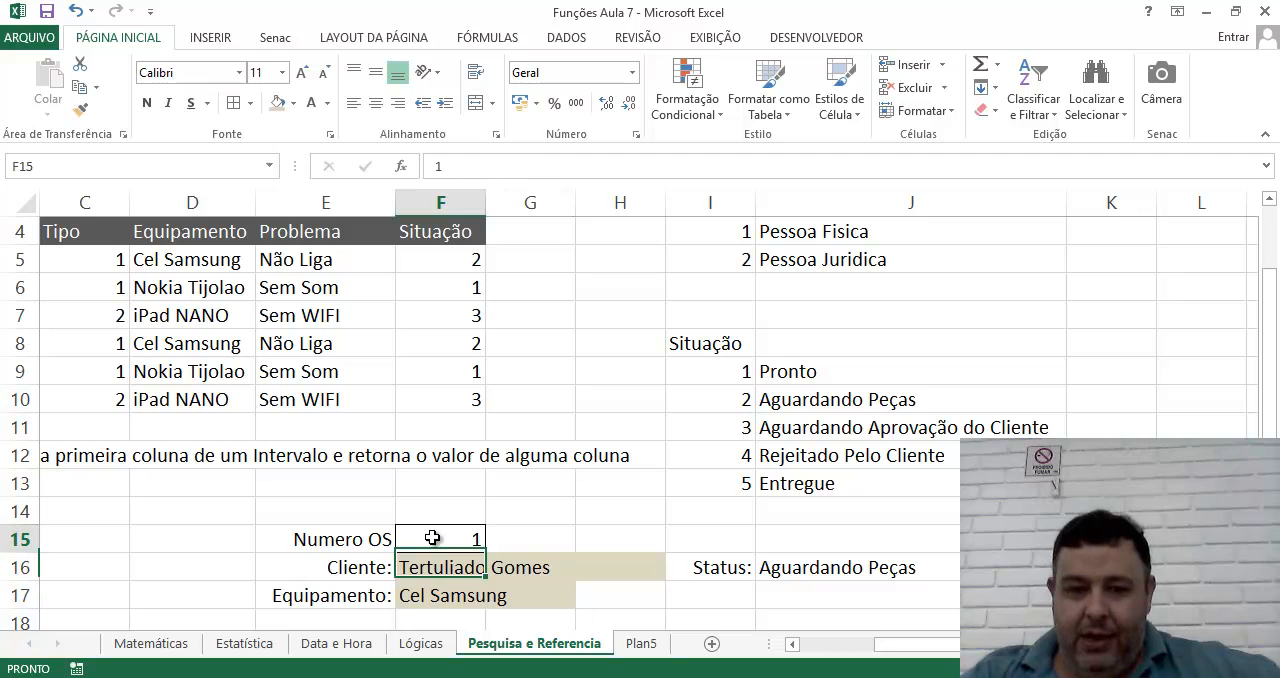
text(2)
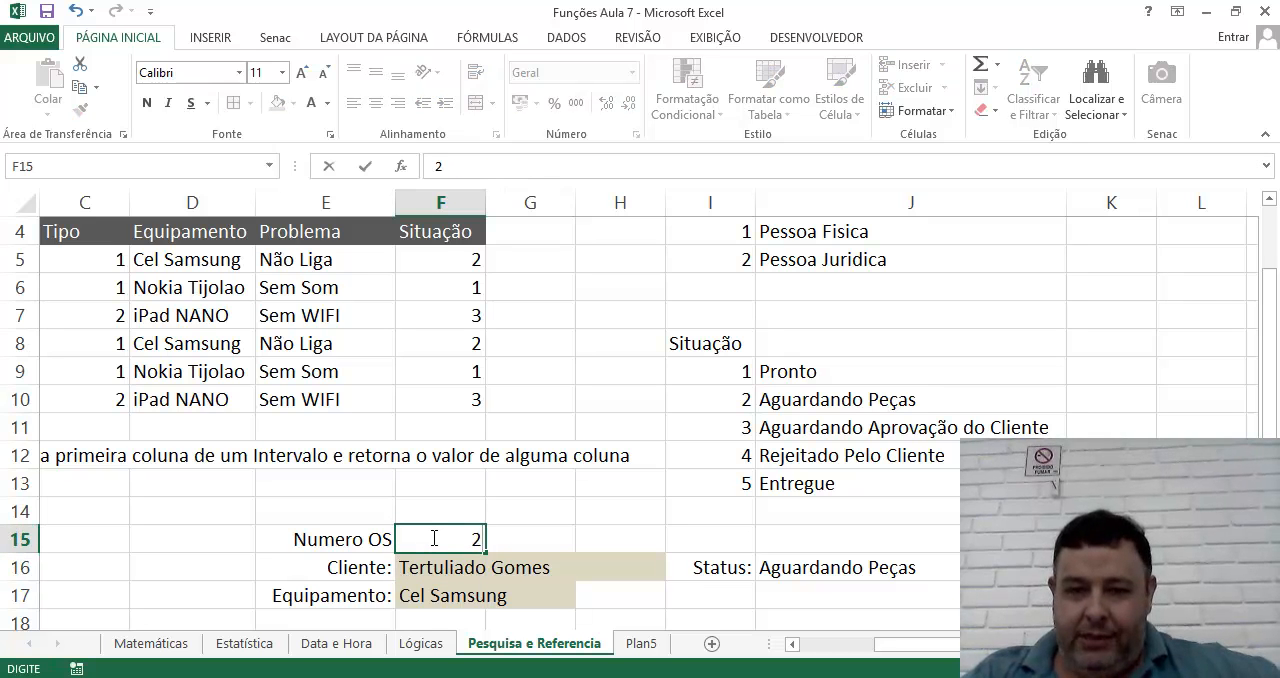
key(Return)
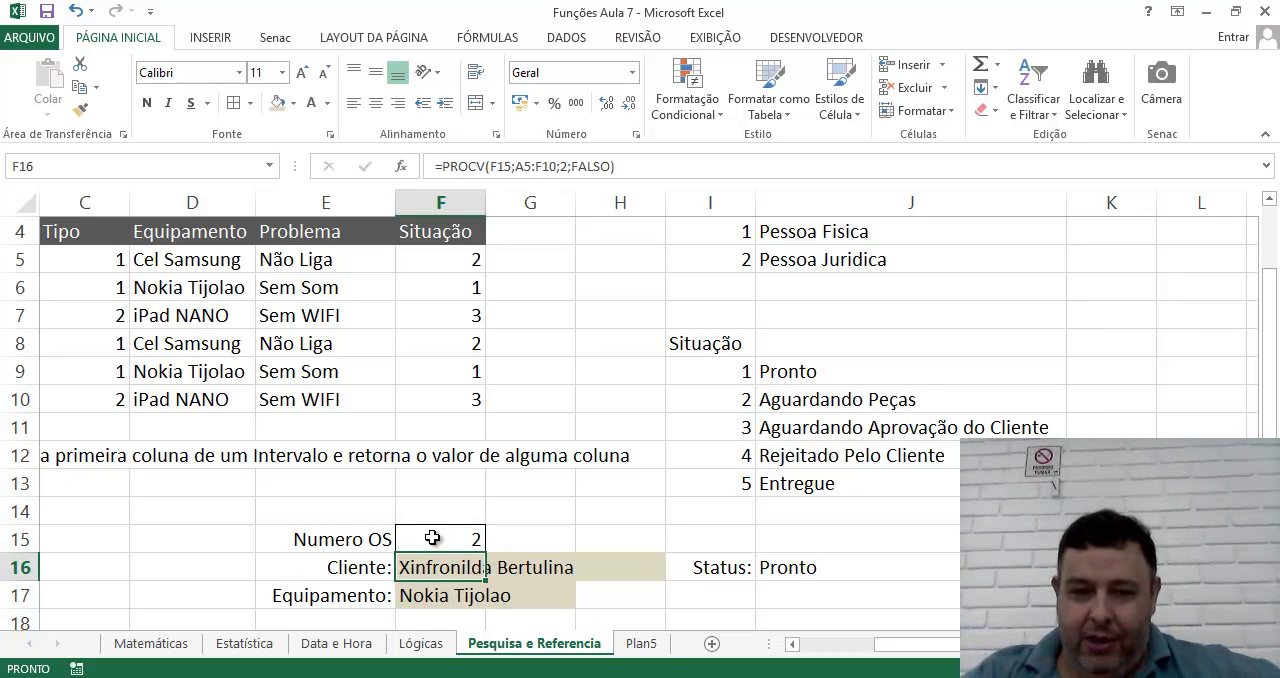
click(432, 539)
text(3)
key(Return)
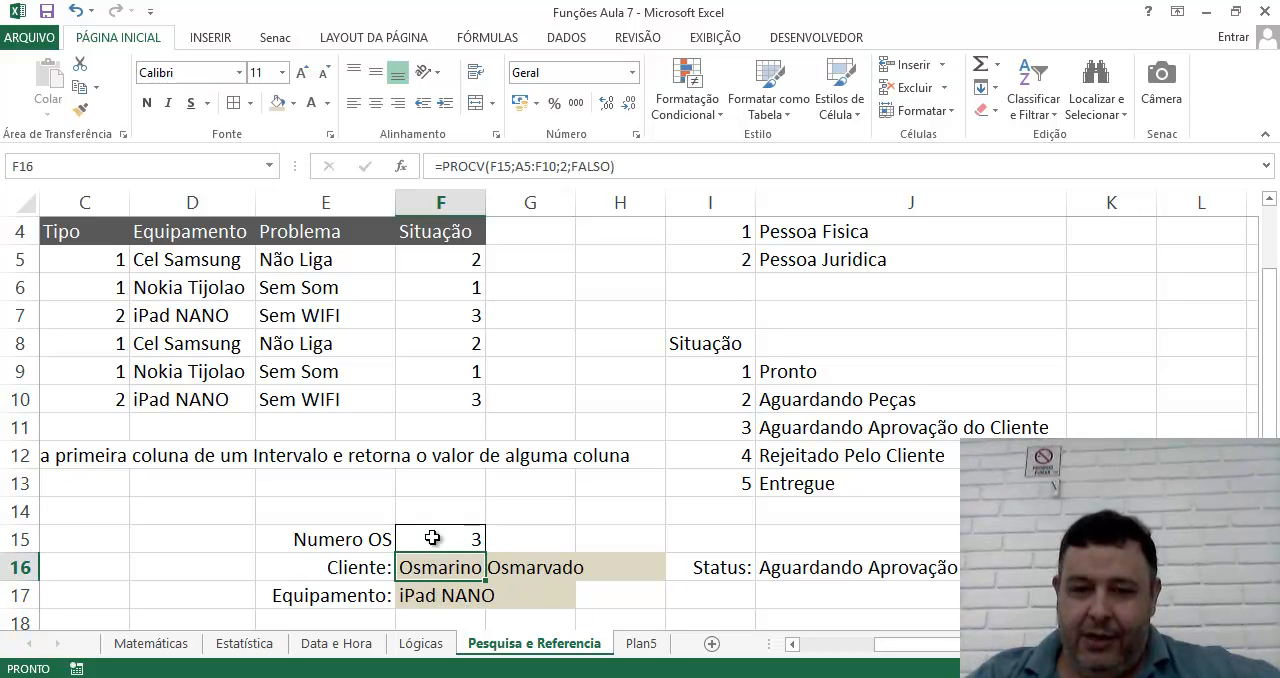
click(432, 539)
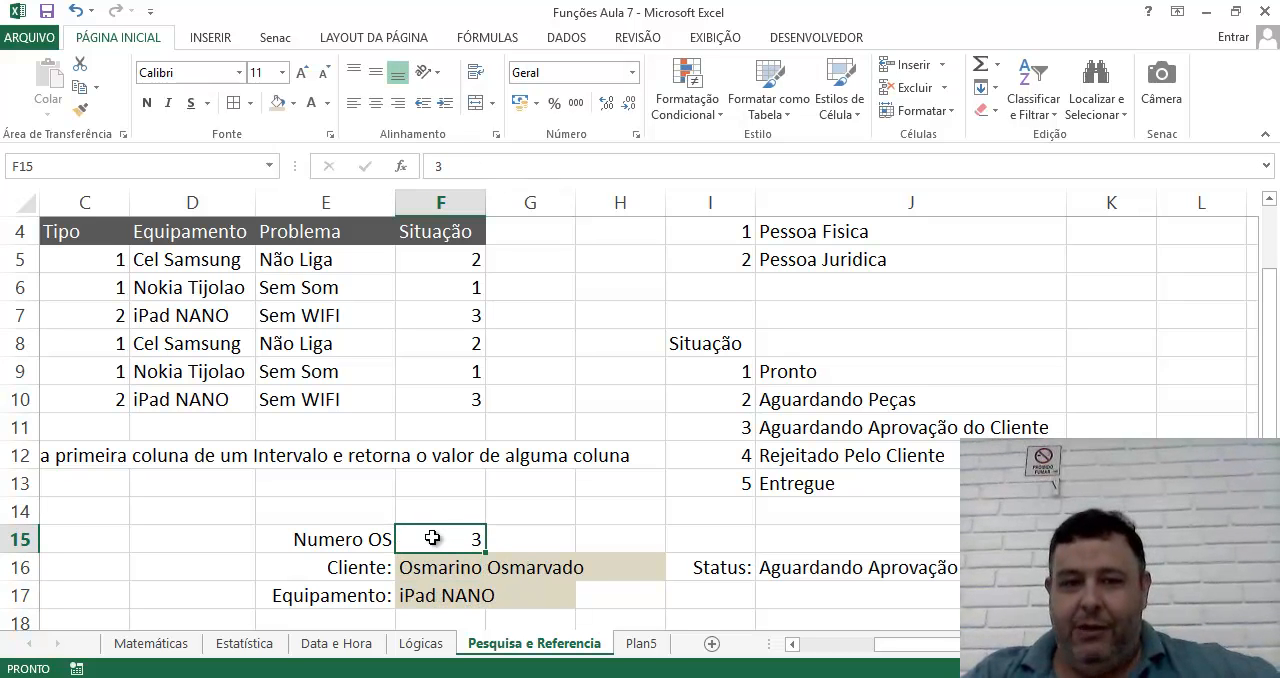
text(4)
key(Return)
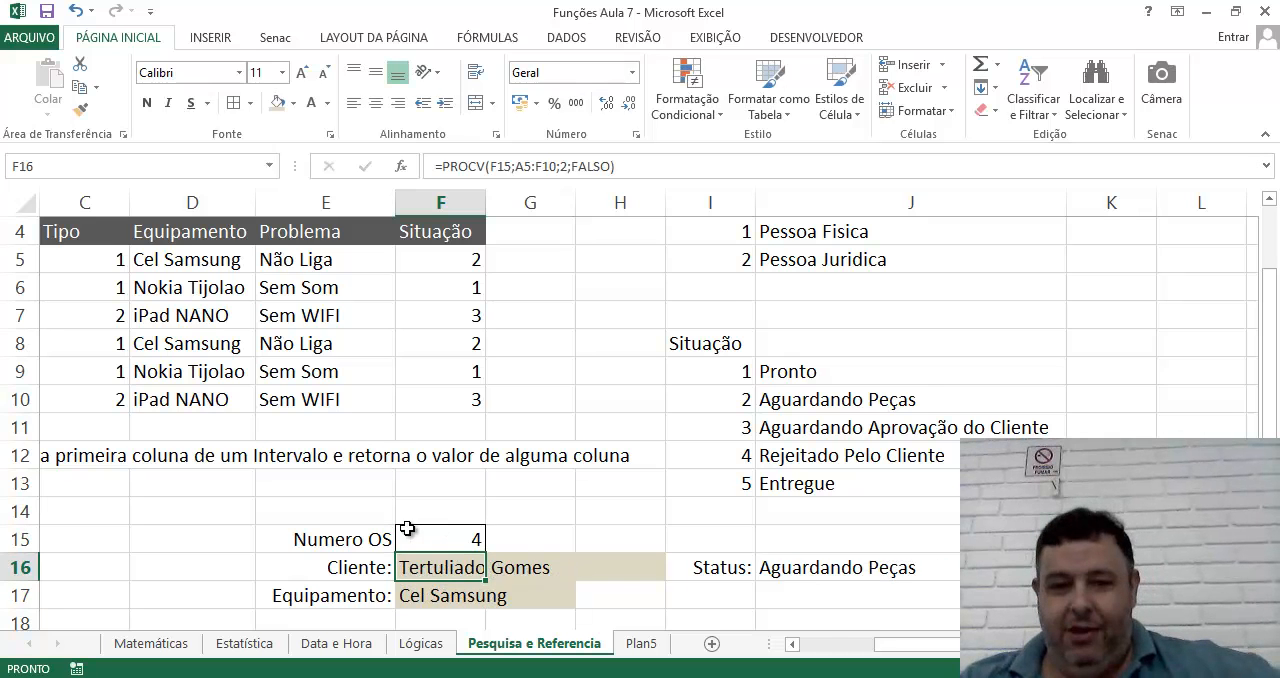
Apply the beige fill to status cell J16 and to the Equipamento range F17:H17.
click(802, 575)
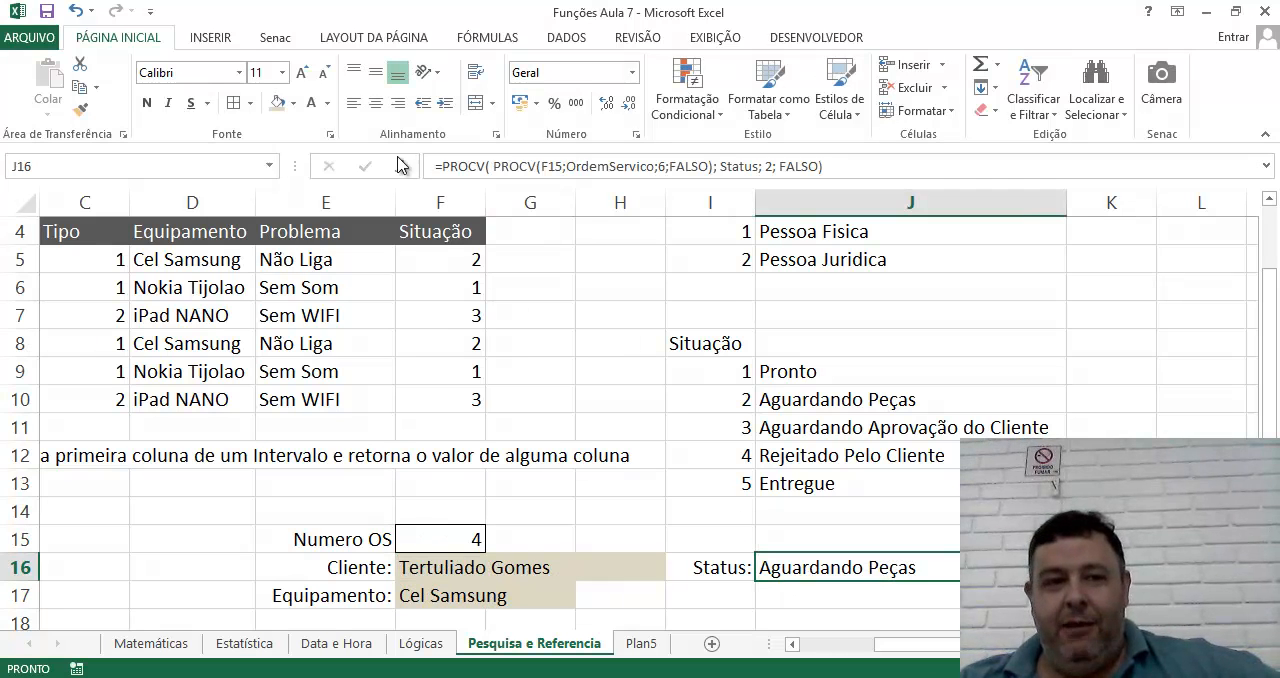
click(279, 104)
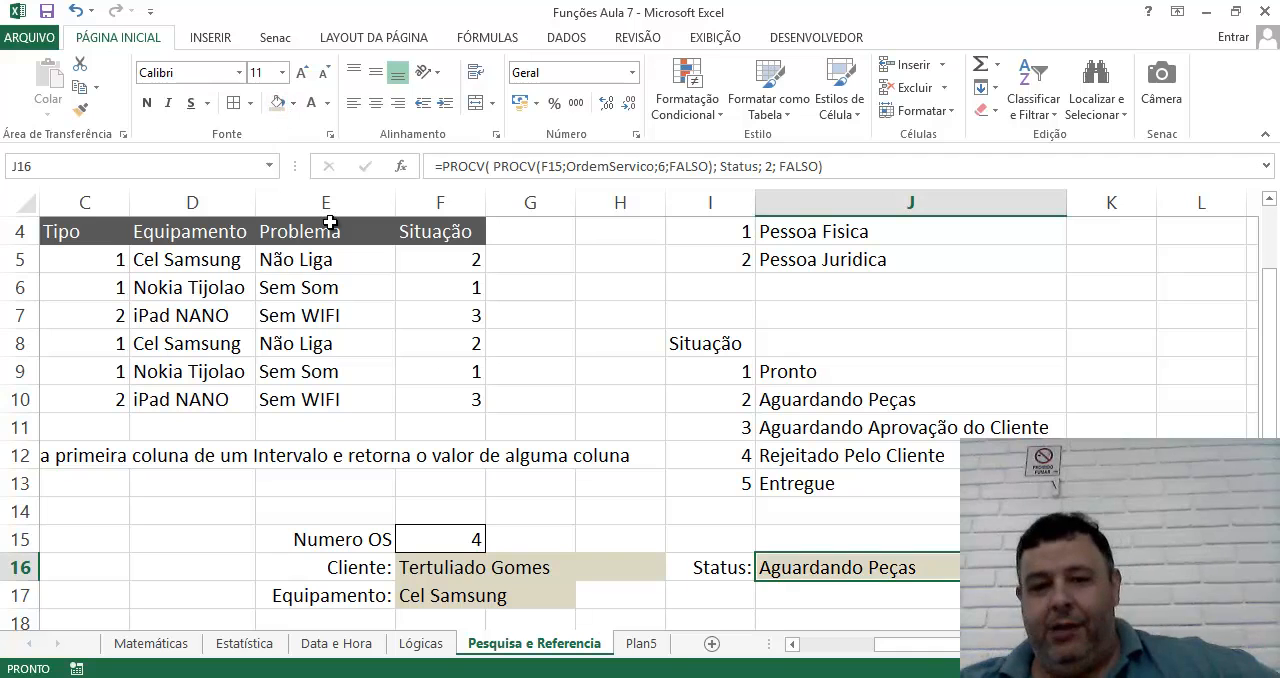
click(684, 596)
click(845, 601)
drag(460, 602, 612, 605)
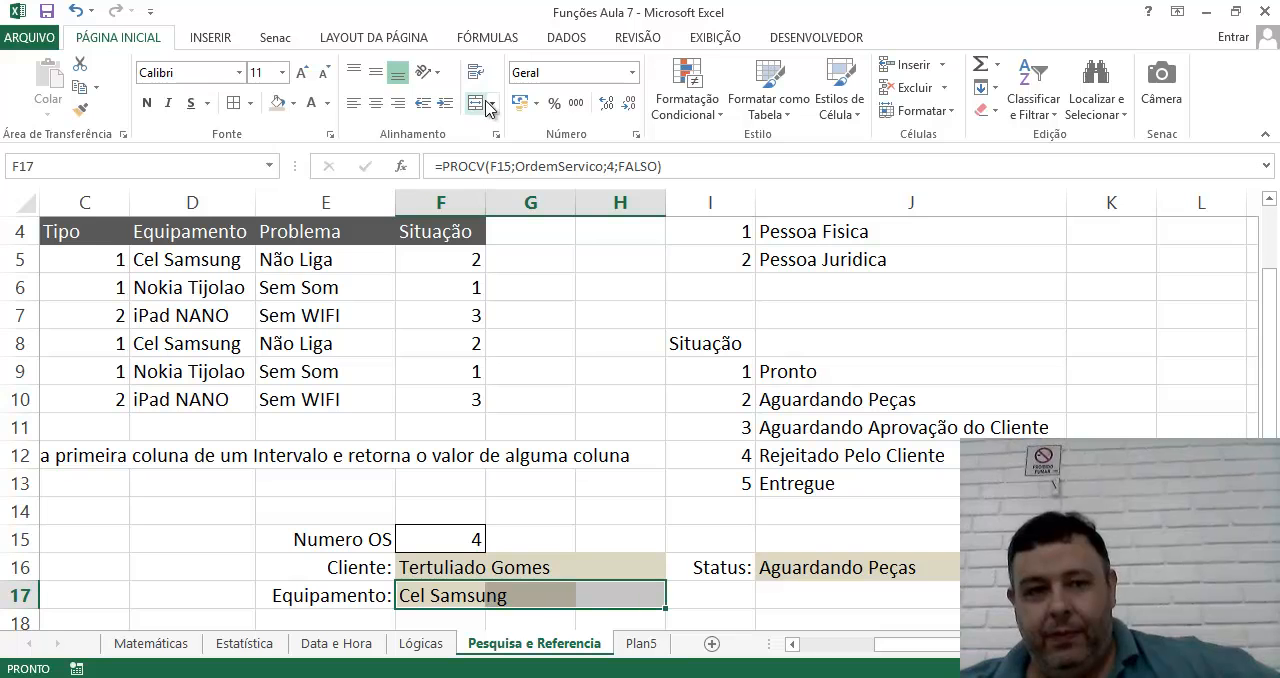
click(272, 110)
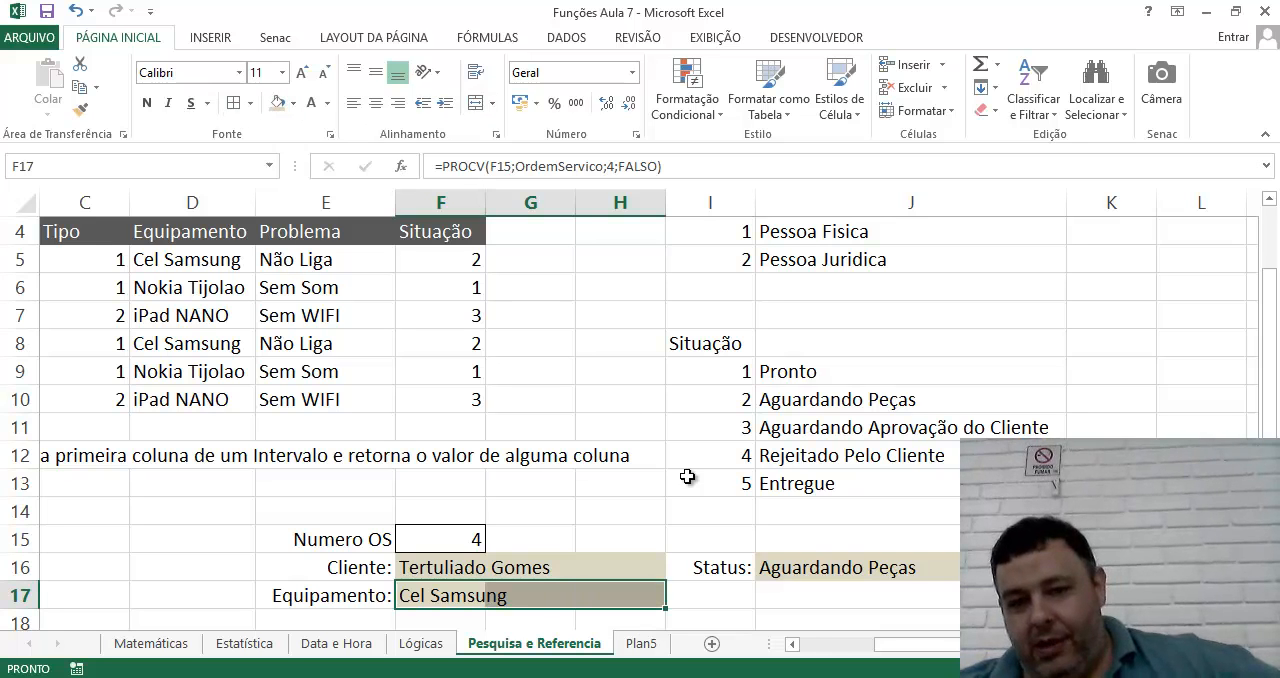
click(928, 540)
click(846, 510)
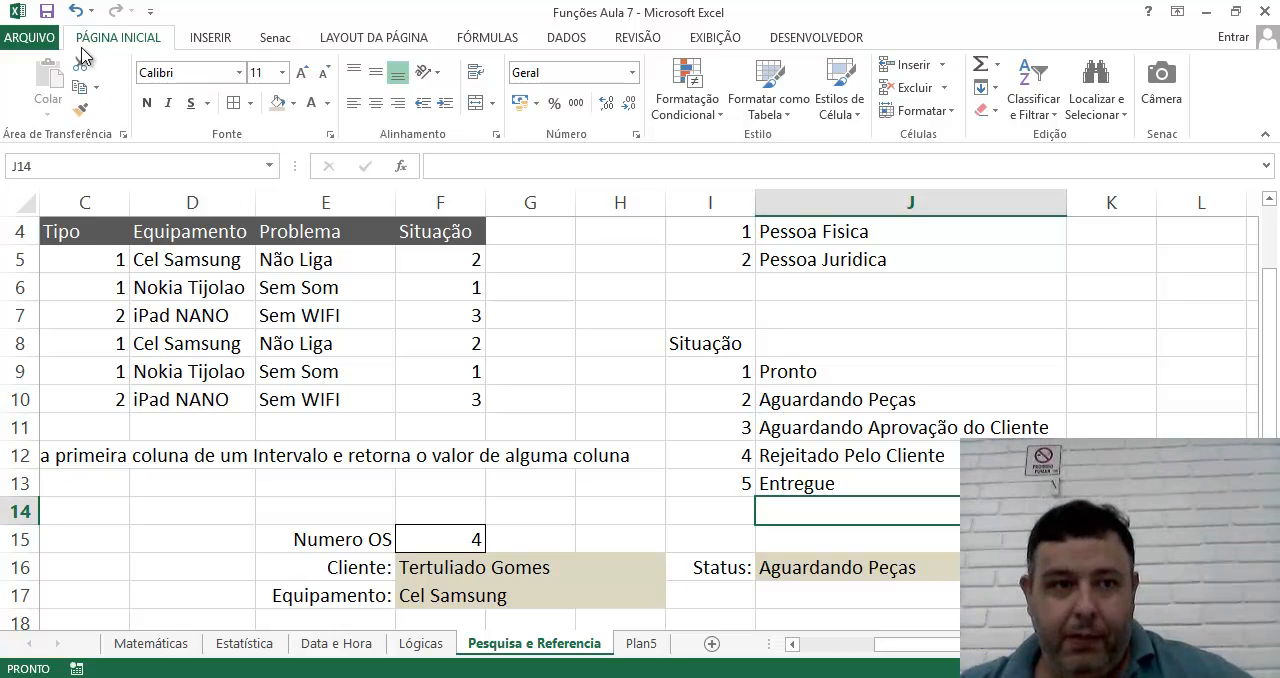
Save the workbook and return to the first row of the sheet.
click(46, 18)
click(46, 18)
scroll(520, 510, down, 1)
scroll(555, 495, up, 1)
scroll(795, 385, up, 1)
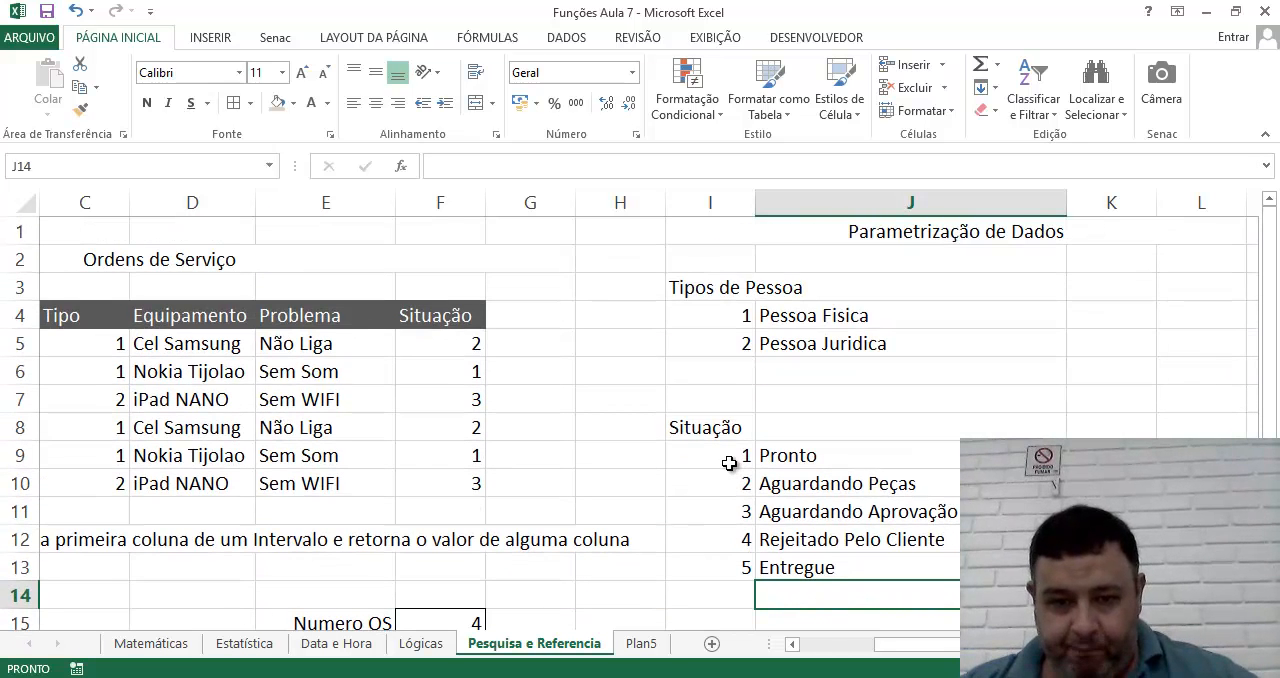
Look through the Lógicas, Data e Hora, Estatística and Matemáticas sheets and return to Pesquisa e Referencia.
click(405, 646)
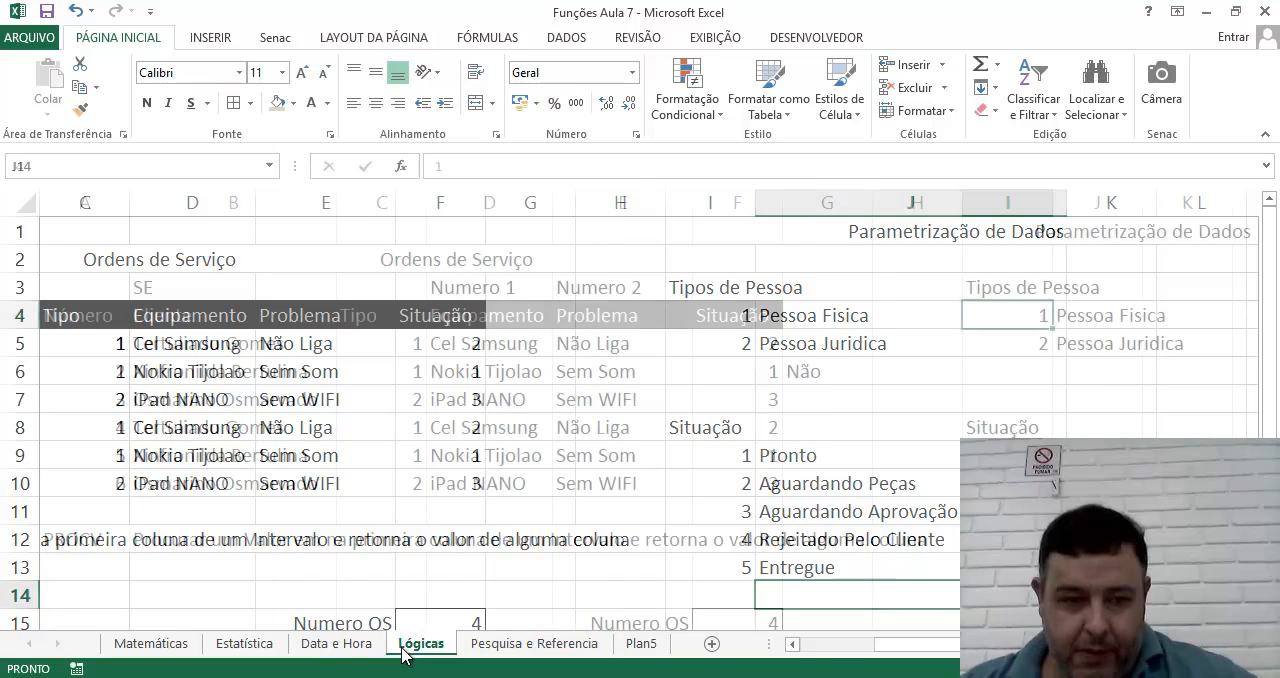
click(350, 645)
click(240, 648)
click(155, 650)
click(238, 650)
click(337, 650)
click(430, 650)
click(530, 645)
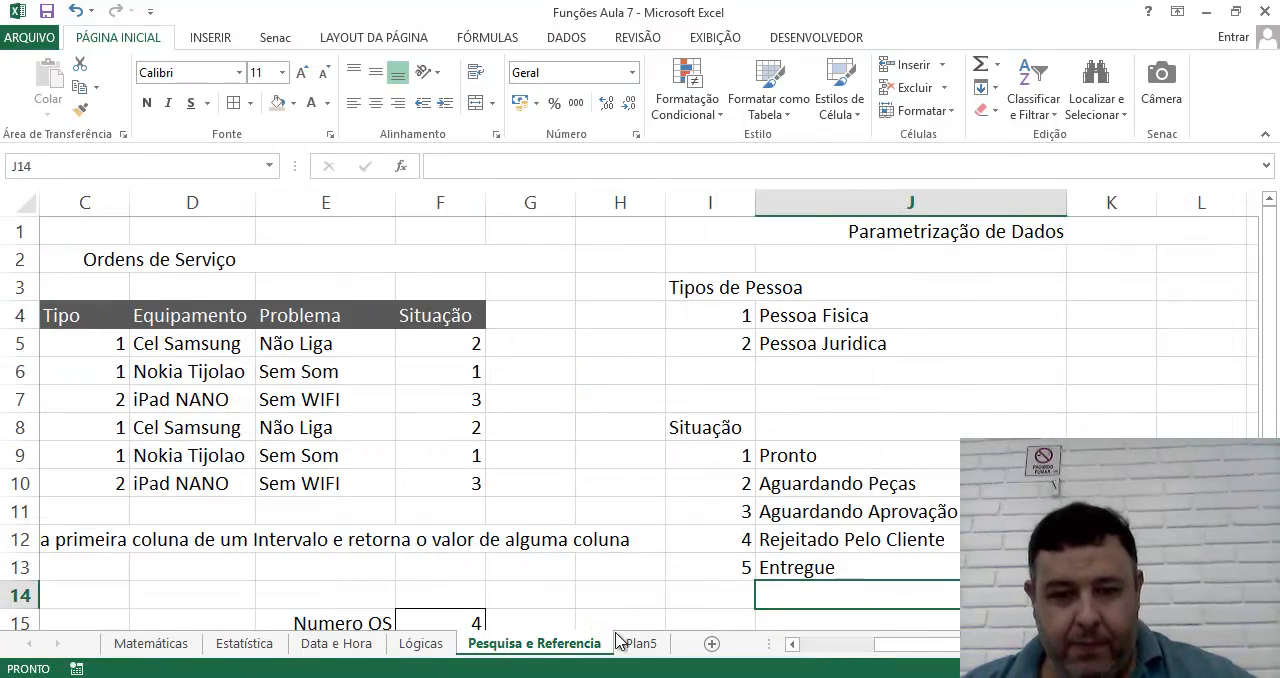